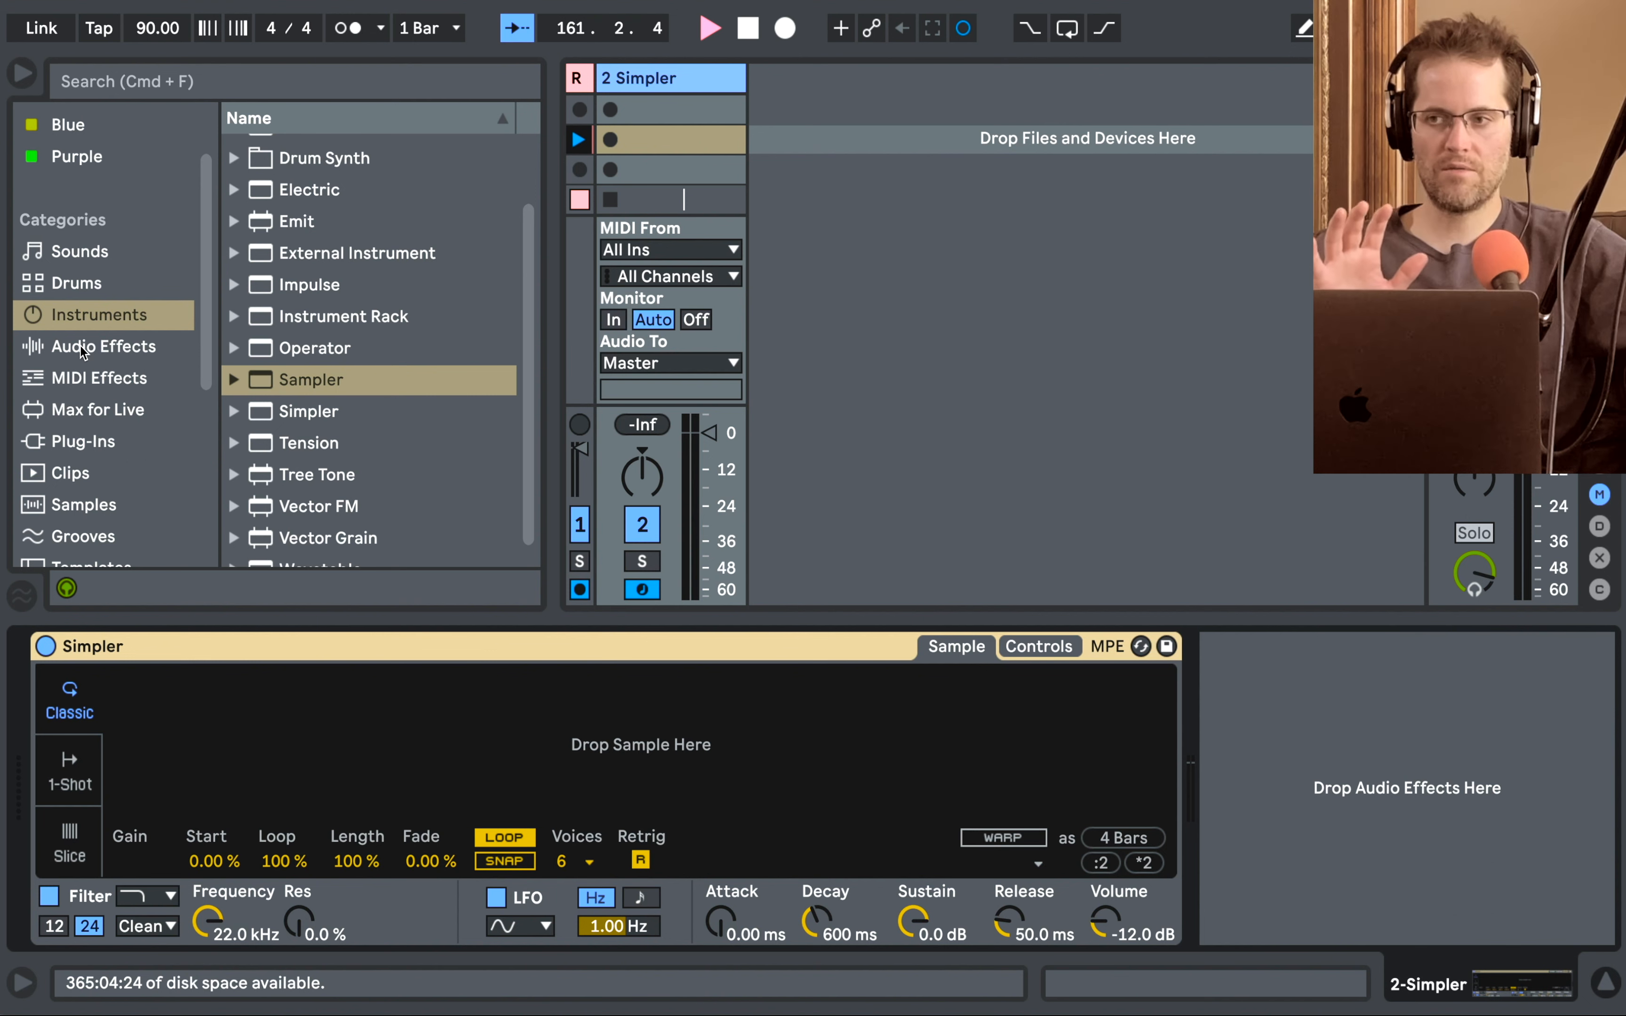
Add the LFO audio effect after the Simpler device on track 2.
left_click(82, 347)
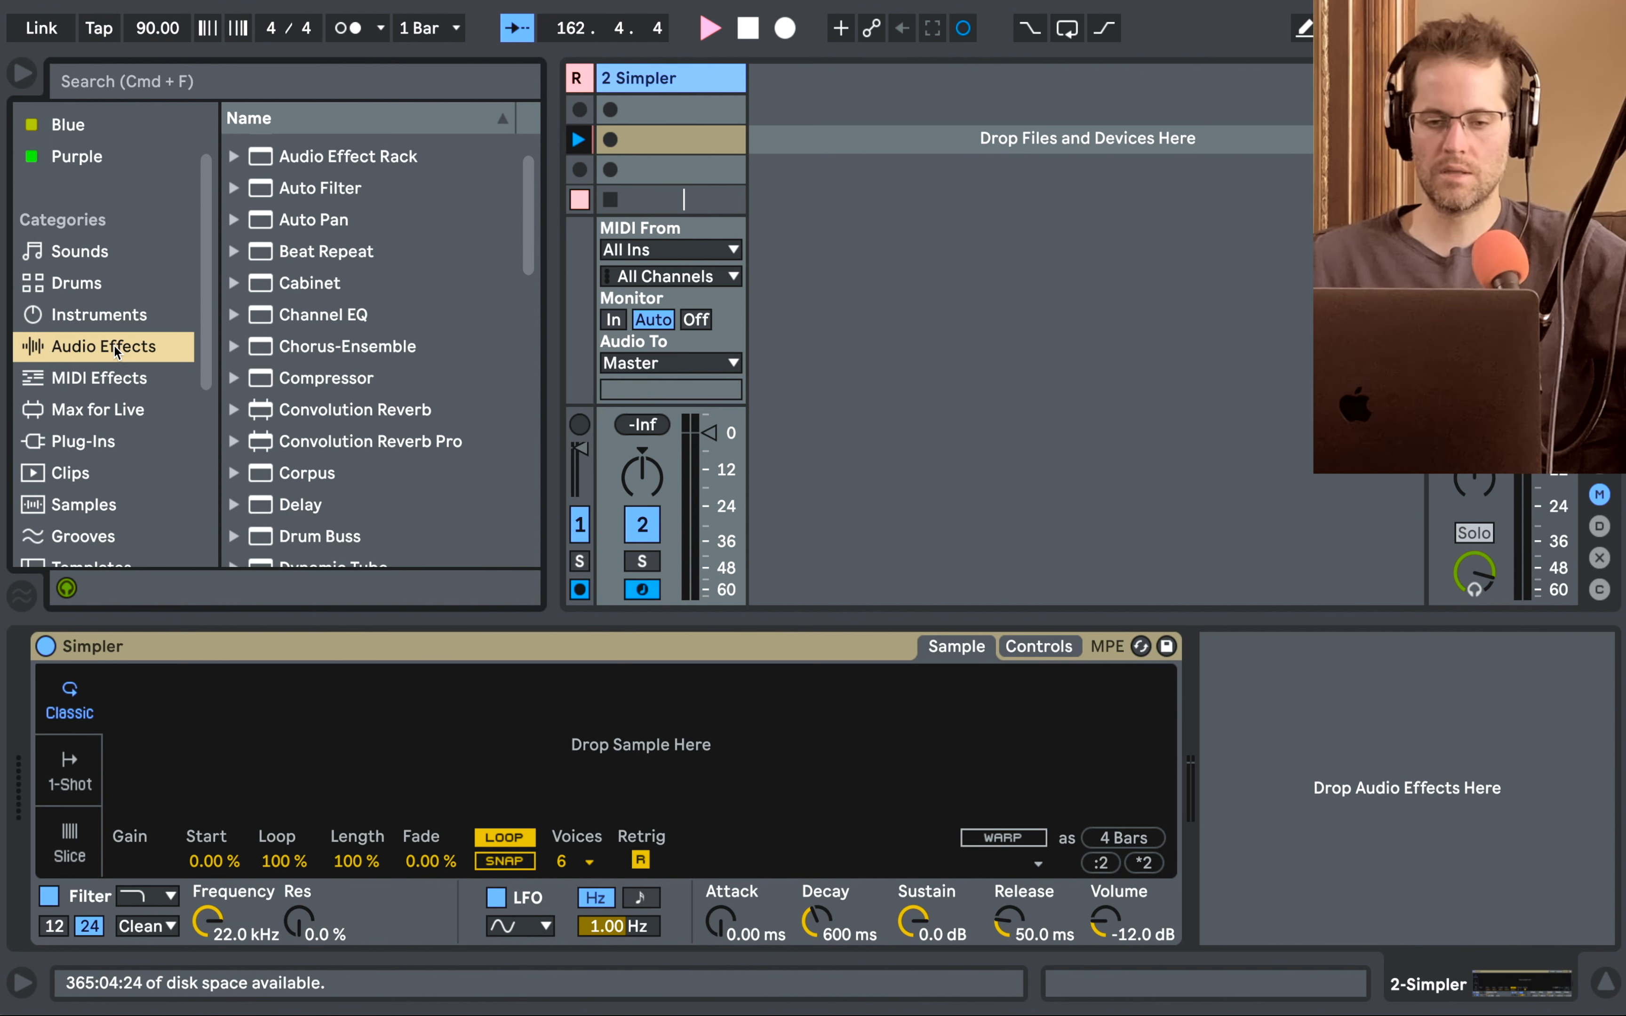
scroll(291, 363, "down", 1)
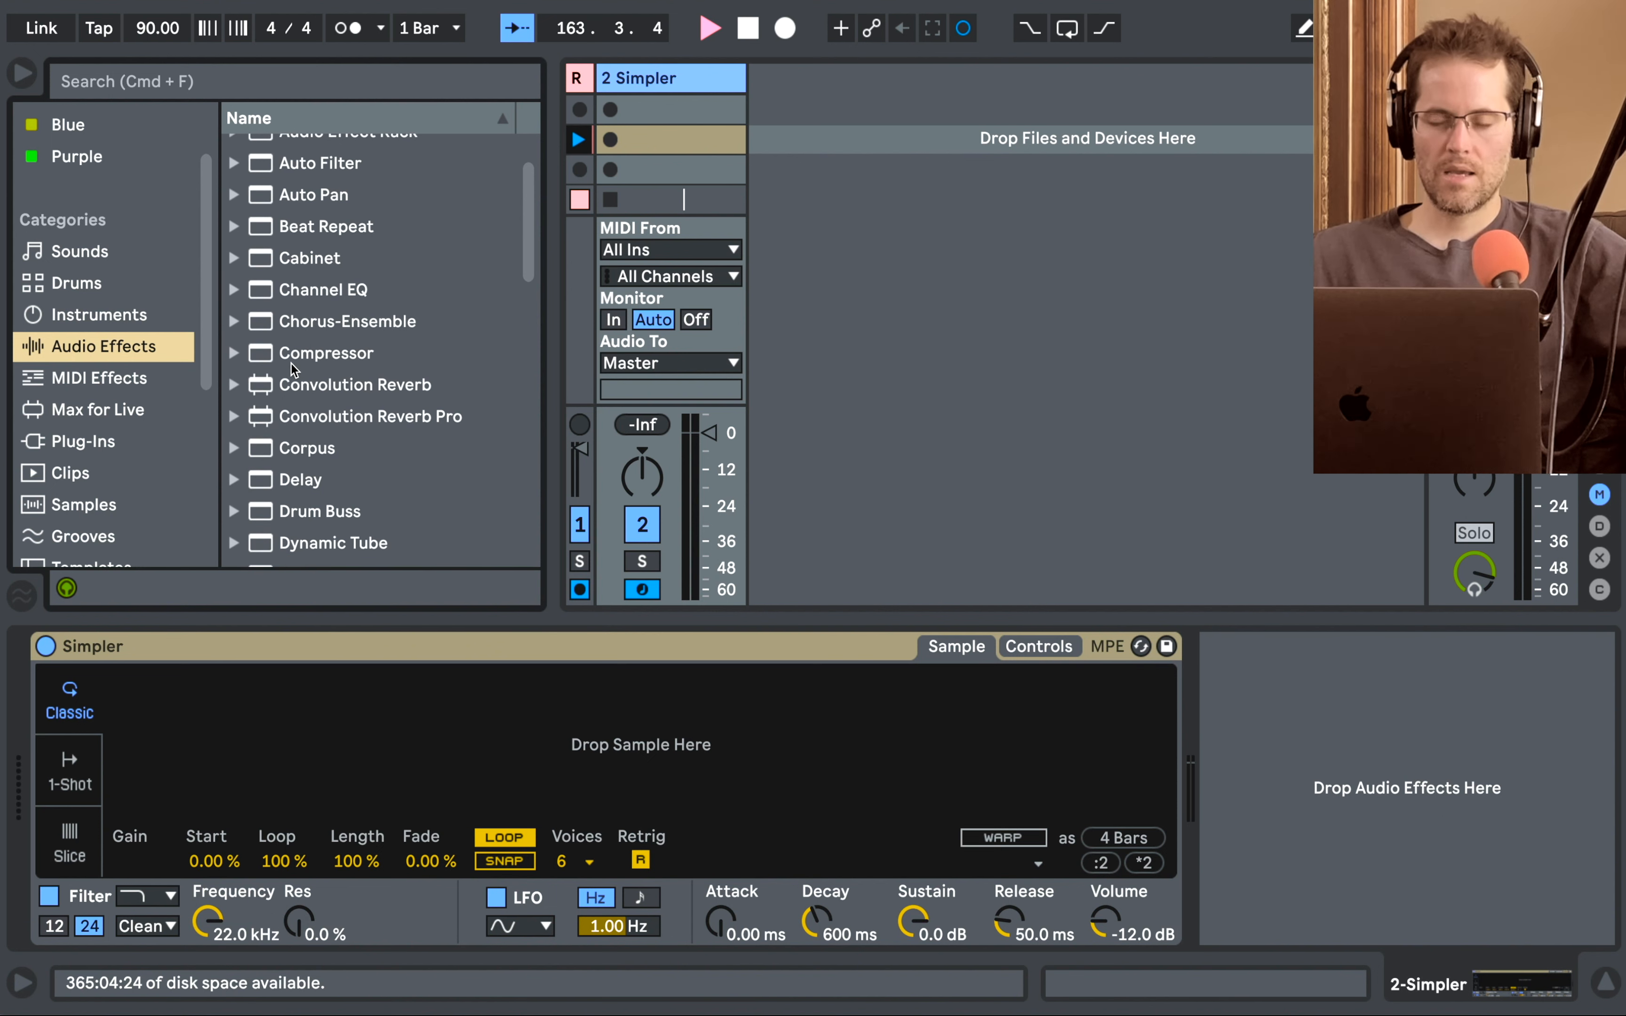
scroll(291, 364, "down", 1)
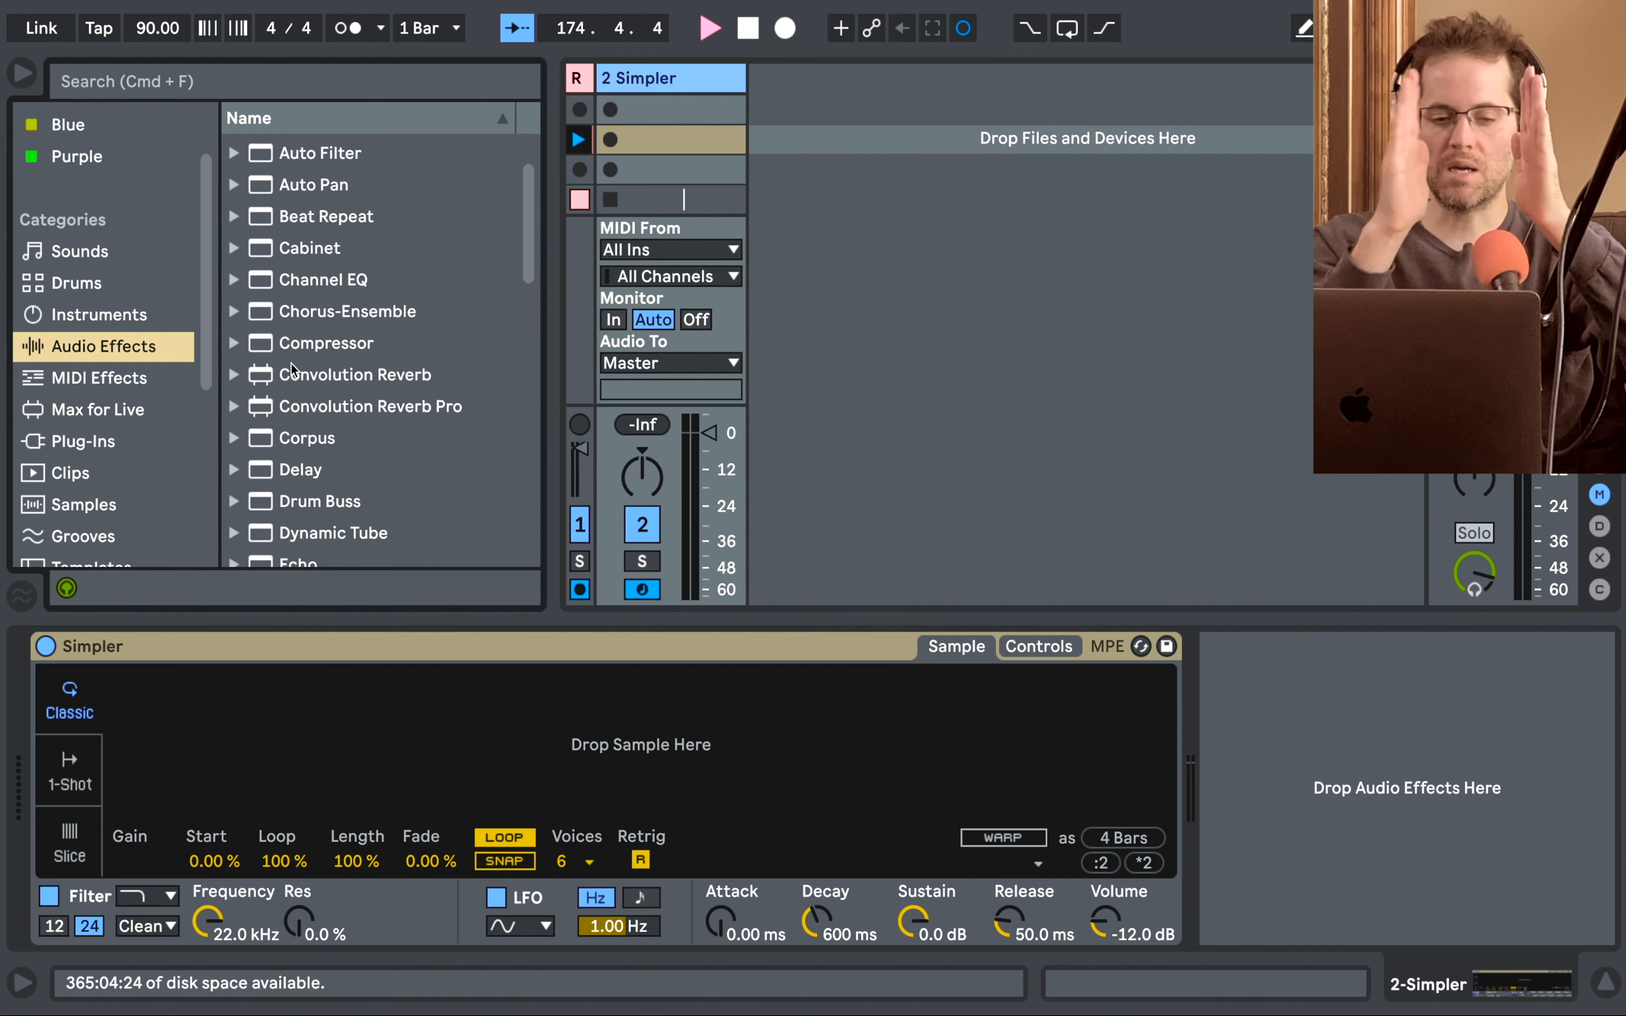
scroll(291, 364, "down", 5)
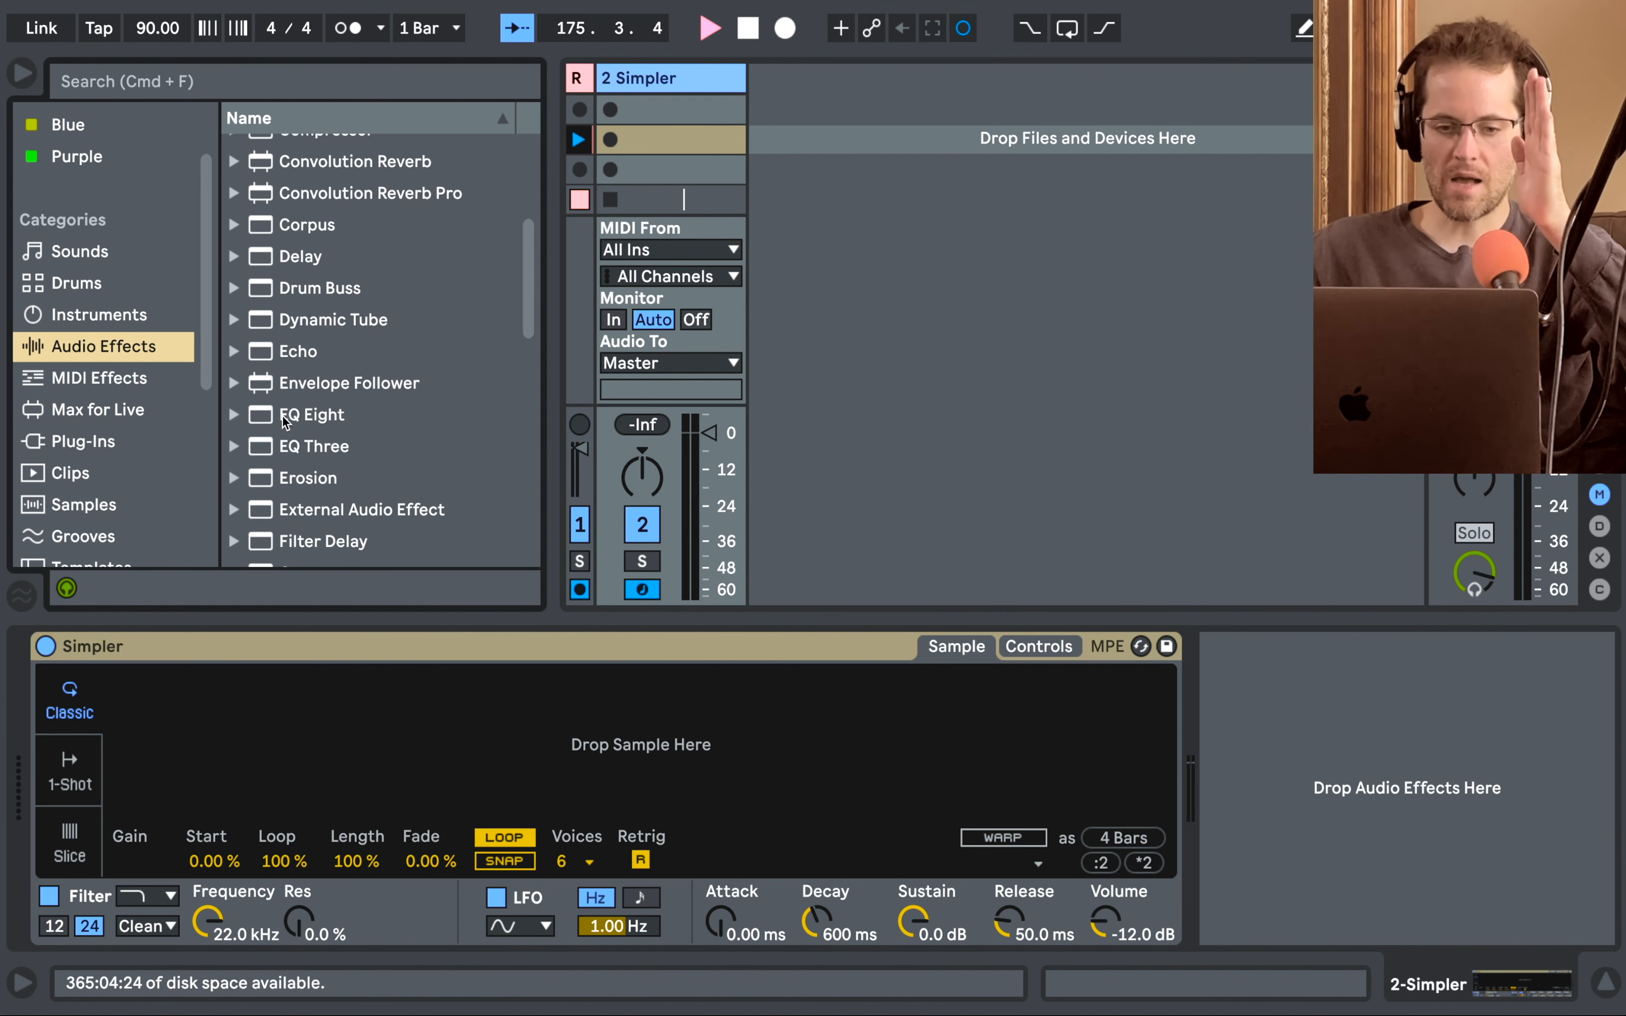
scroll(282, 417, "down", 9)
left_click(360, 430)
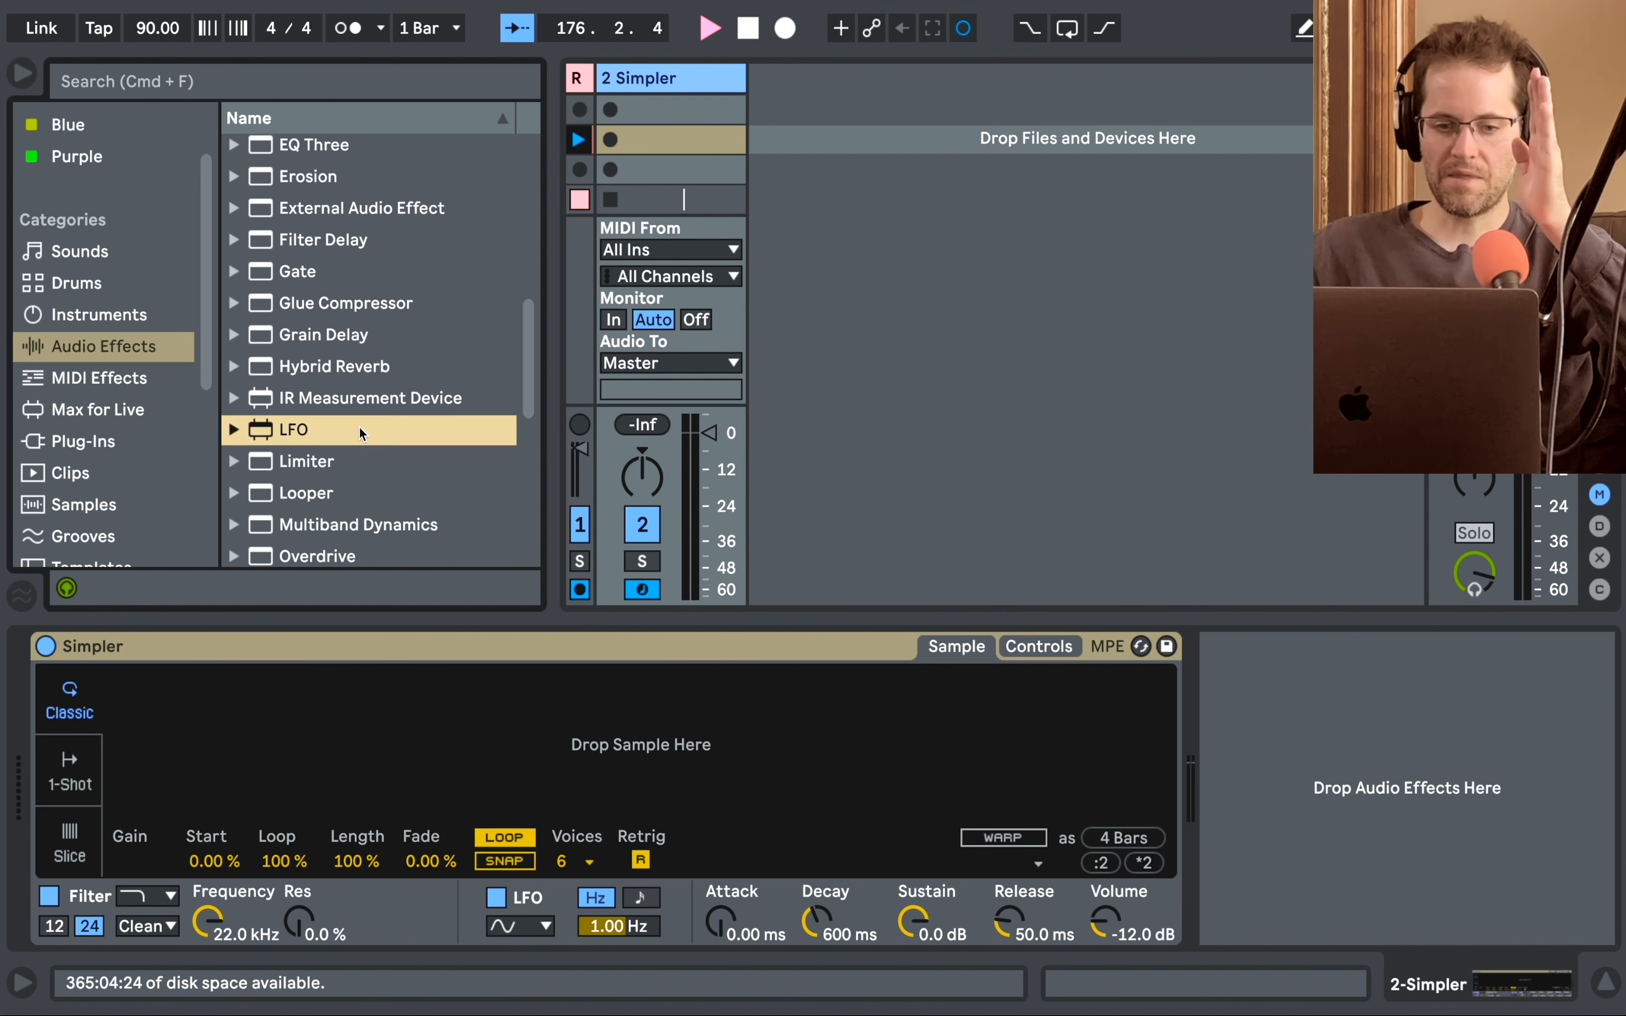
left_click_drag(359, 431, 1193, 705)
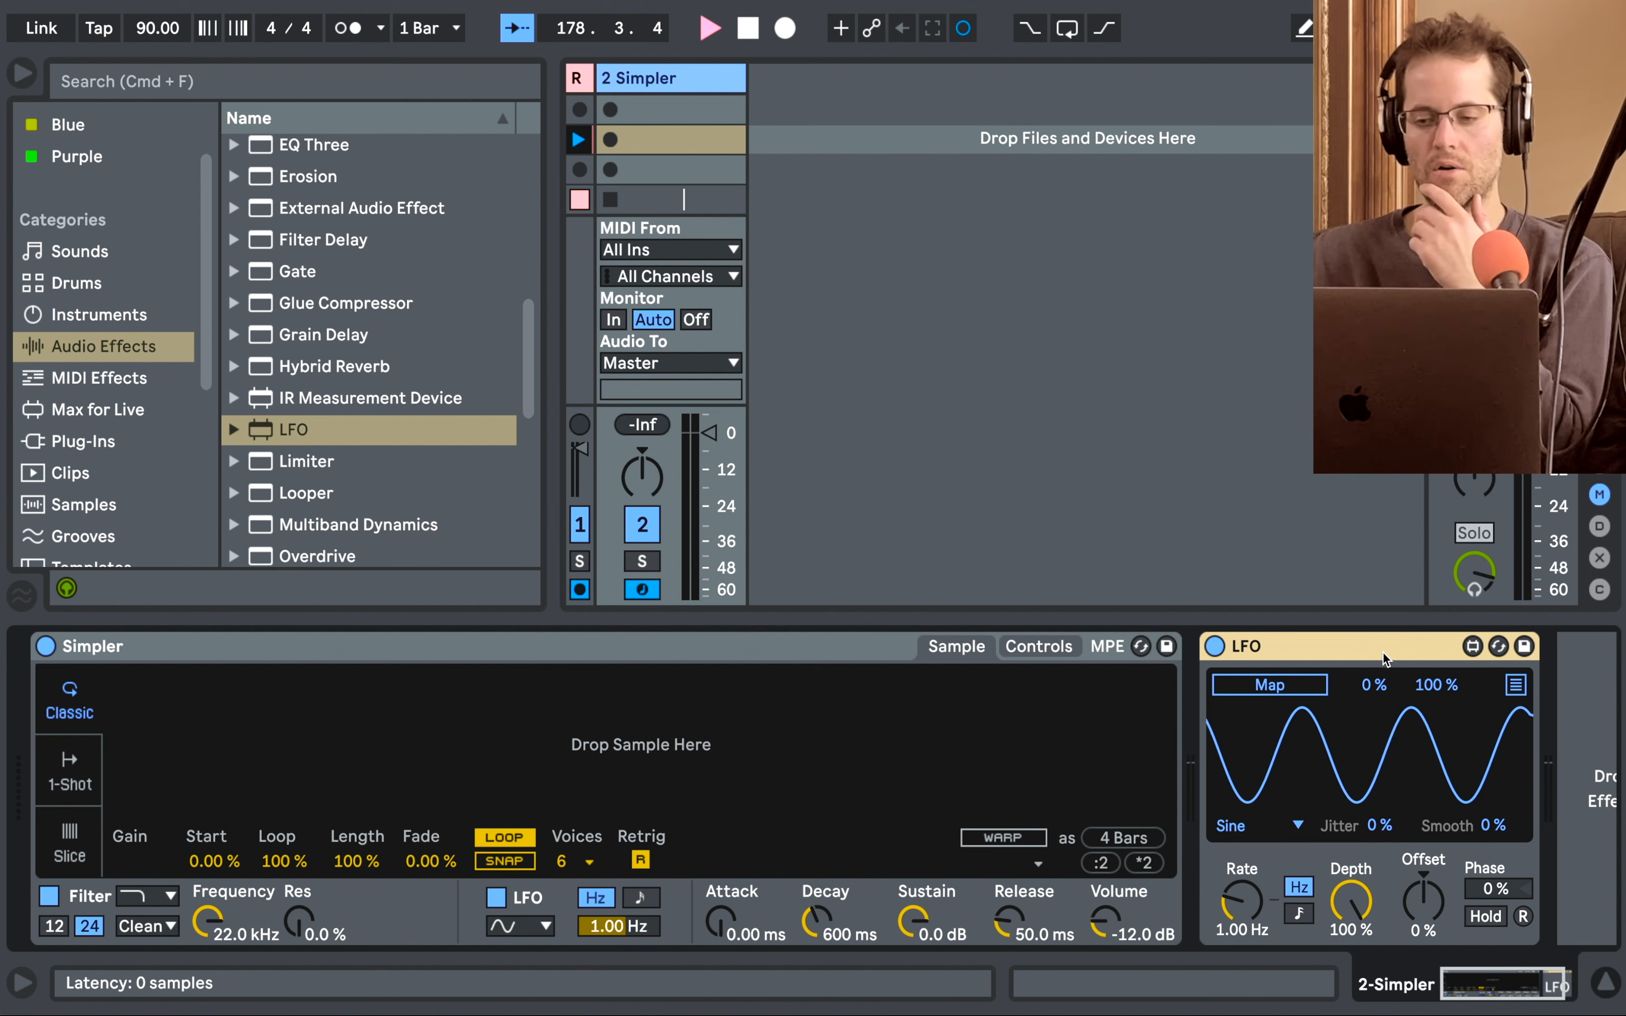
Remove the LFO effect and replace Simpler with the Sampler instrument.
key("Delete")
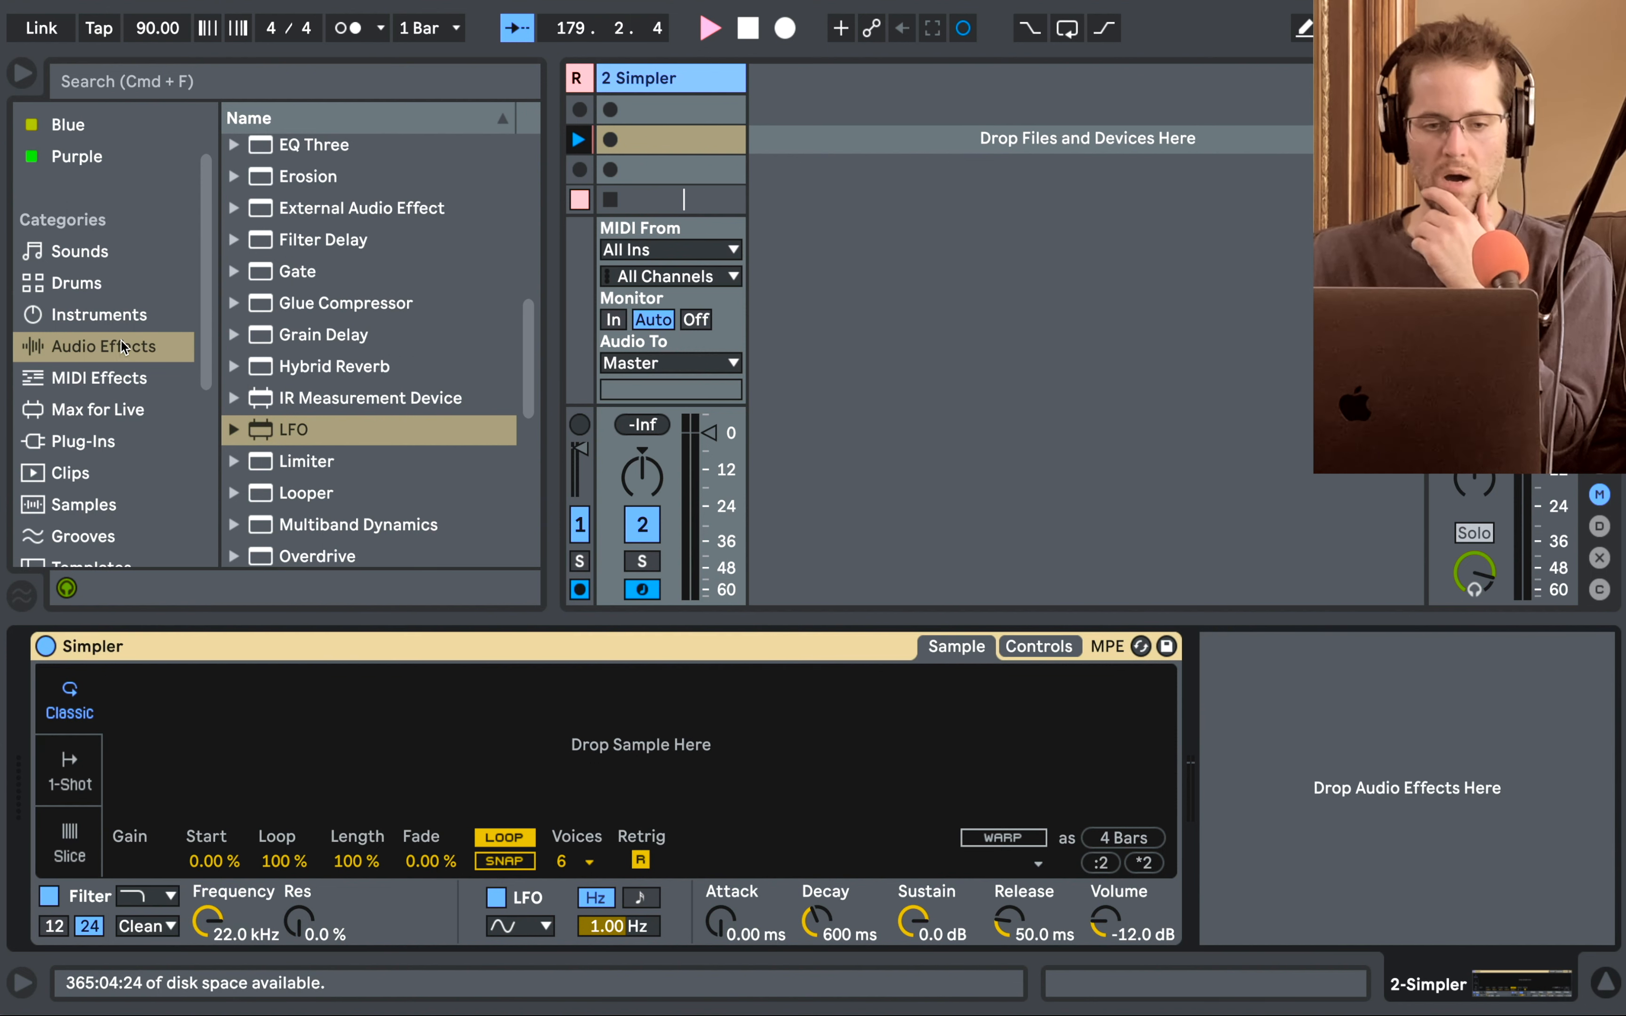
left_click(117, 306)
double_click(306, 380)
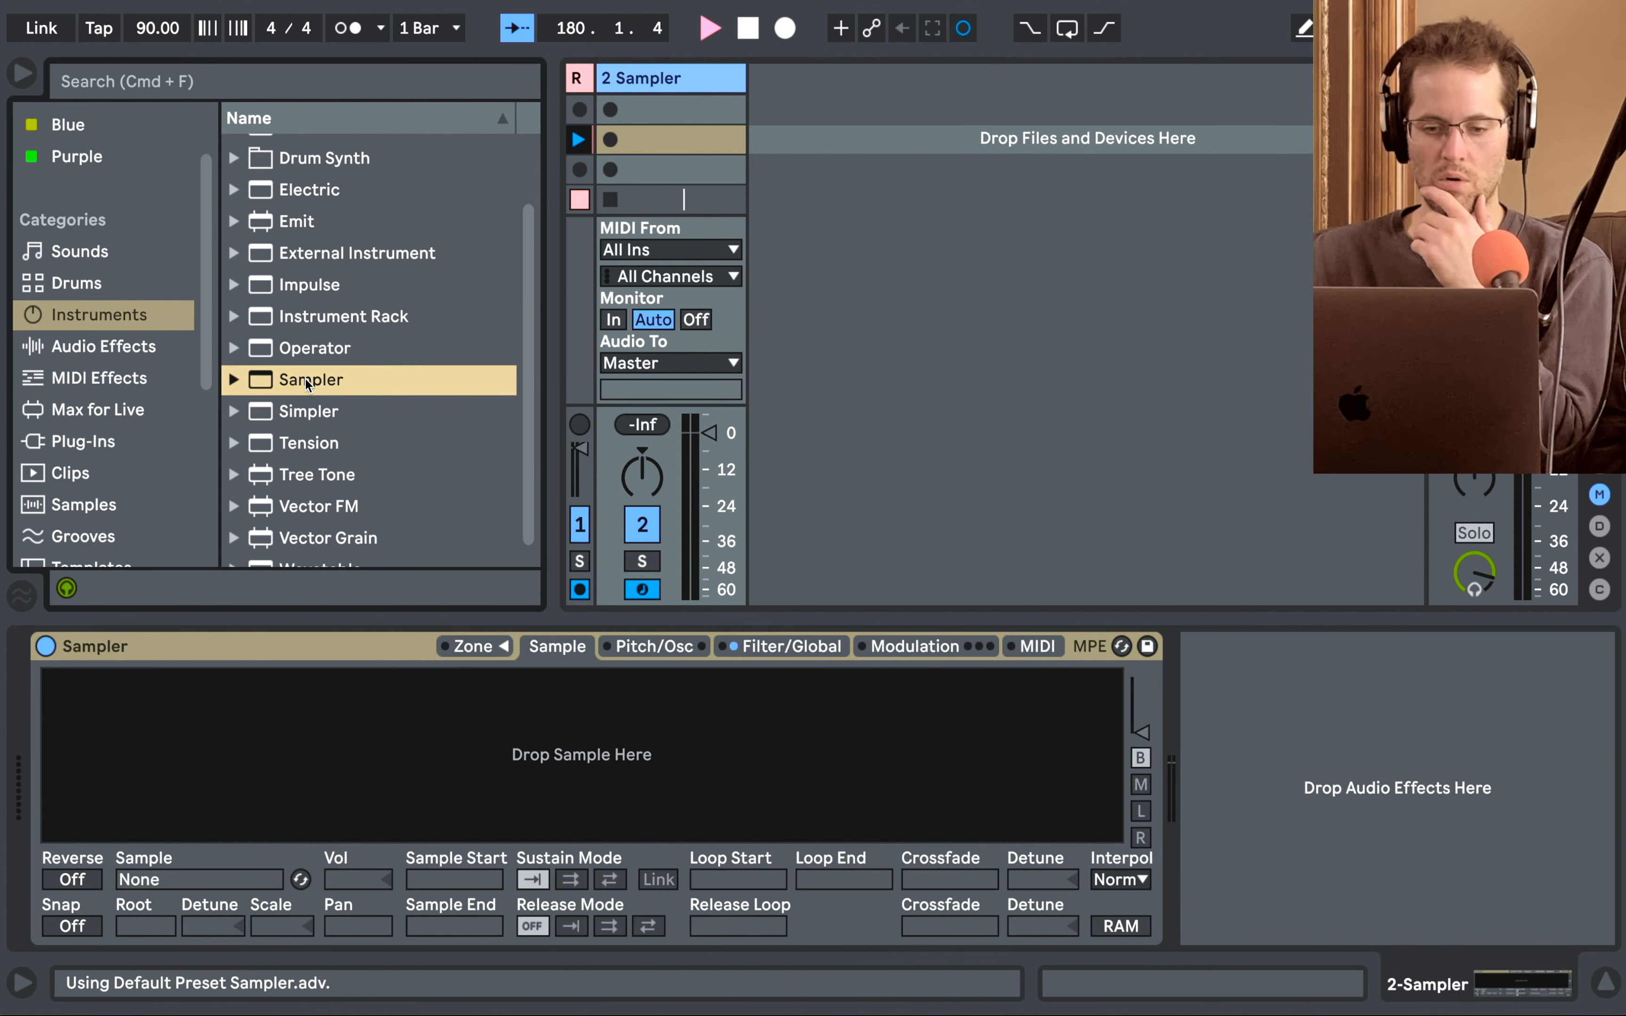
Enable LFO 2 and LFO 3 in Sampler's modulation settings and view the modulation targets offered for LFO 2's slot A.
left_click(934, 646)
left_click(834, 649)
left_click(702, 650)
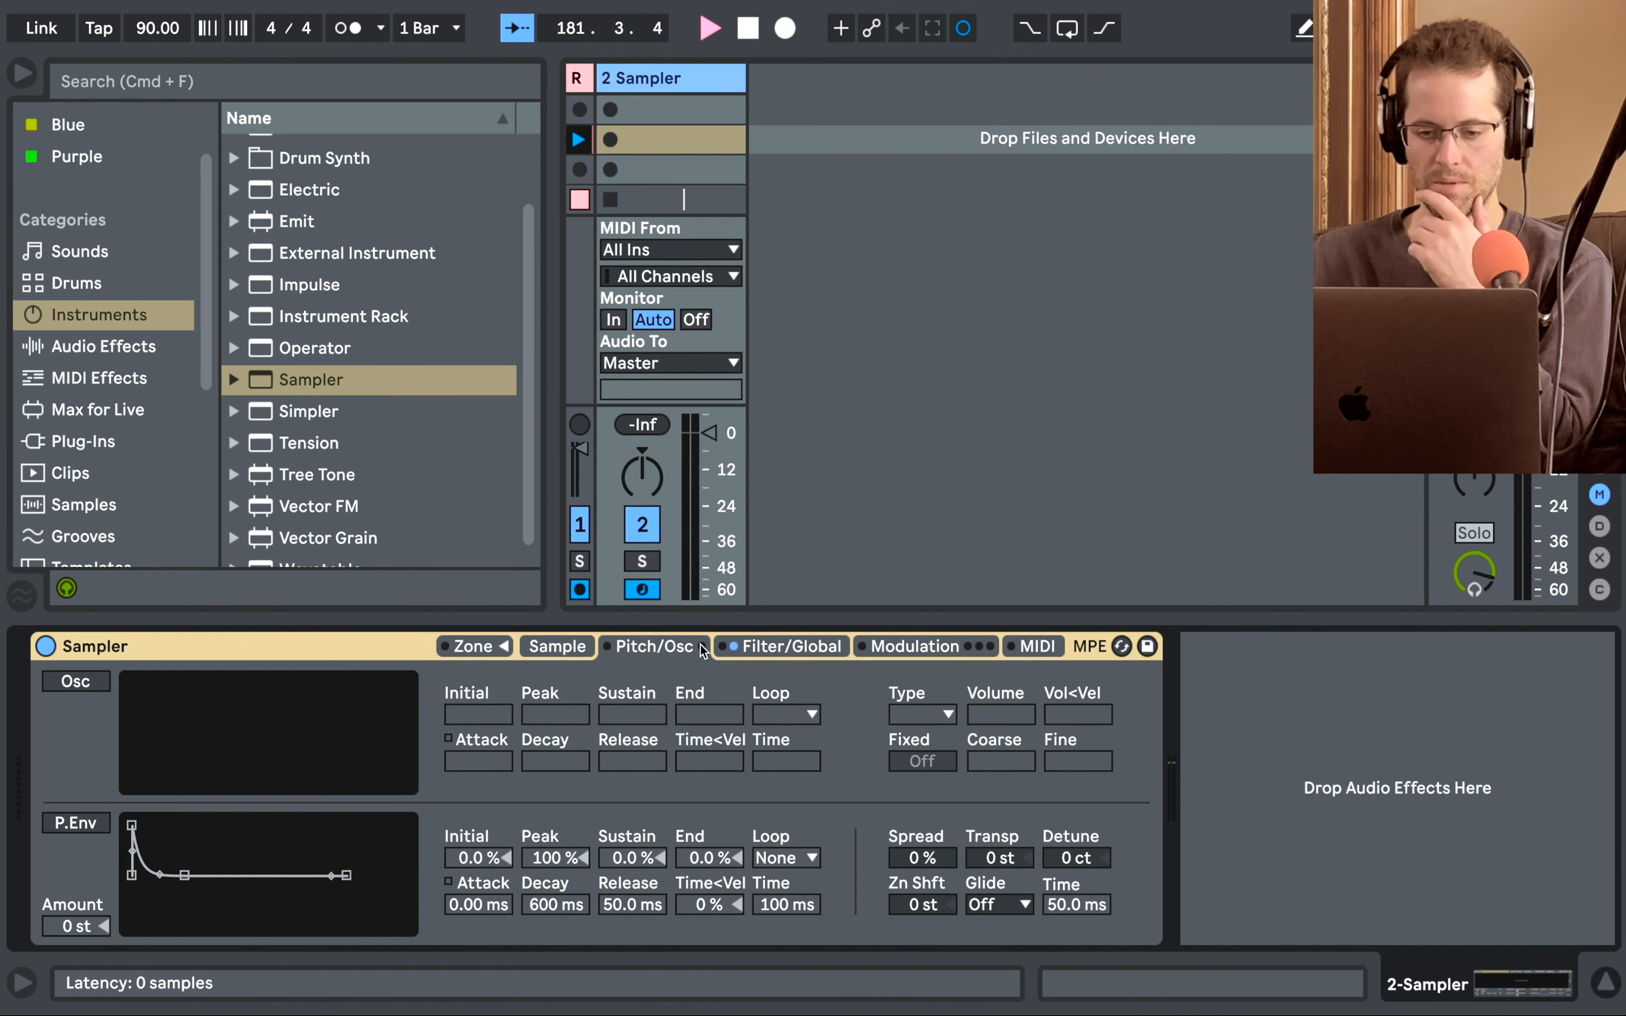
left_click(934, 646)
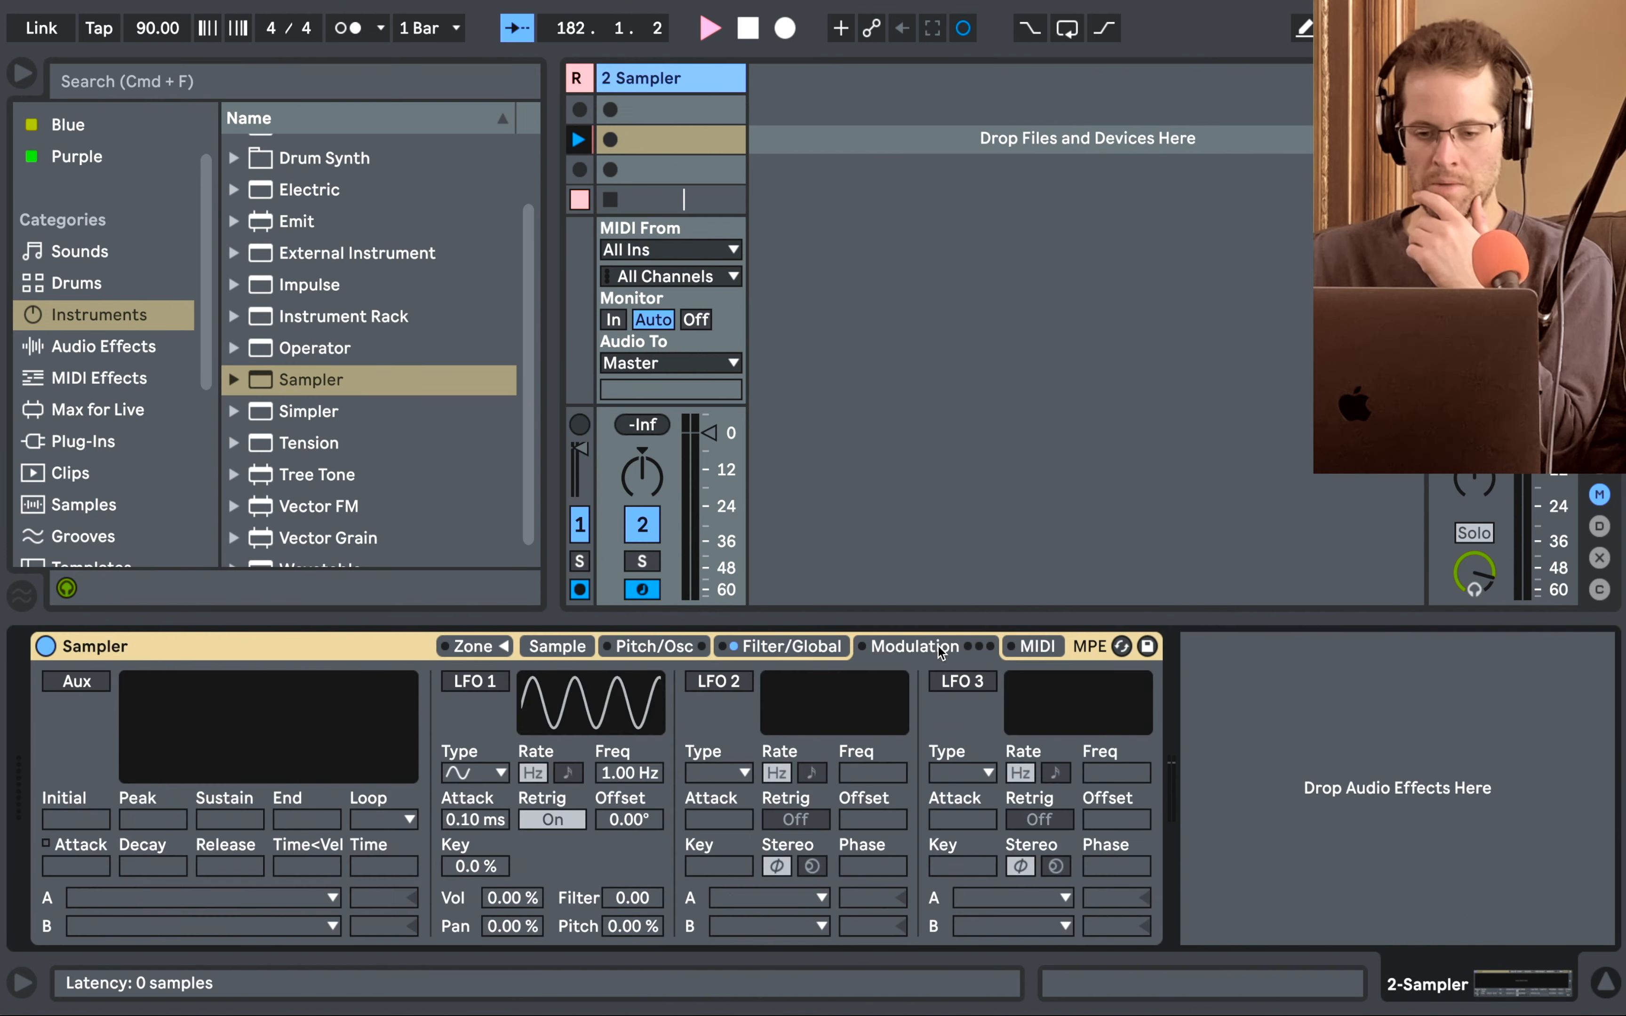
left_click(738, 683)
left_click(986, 685)
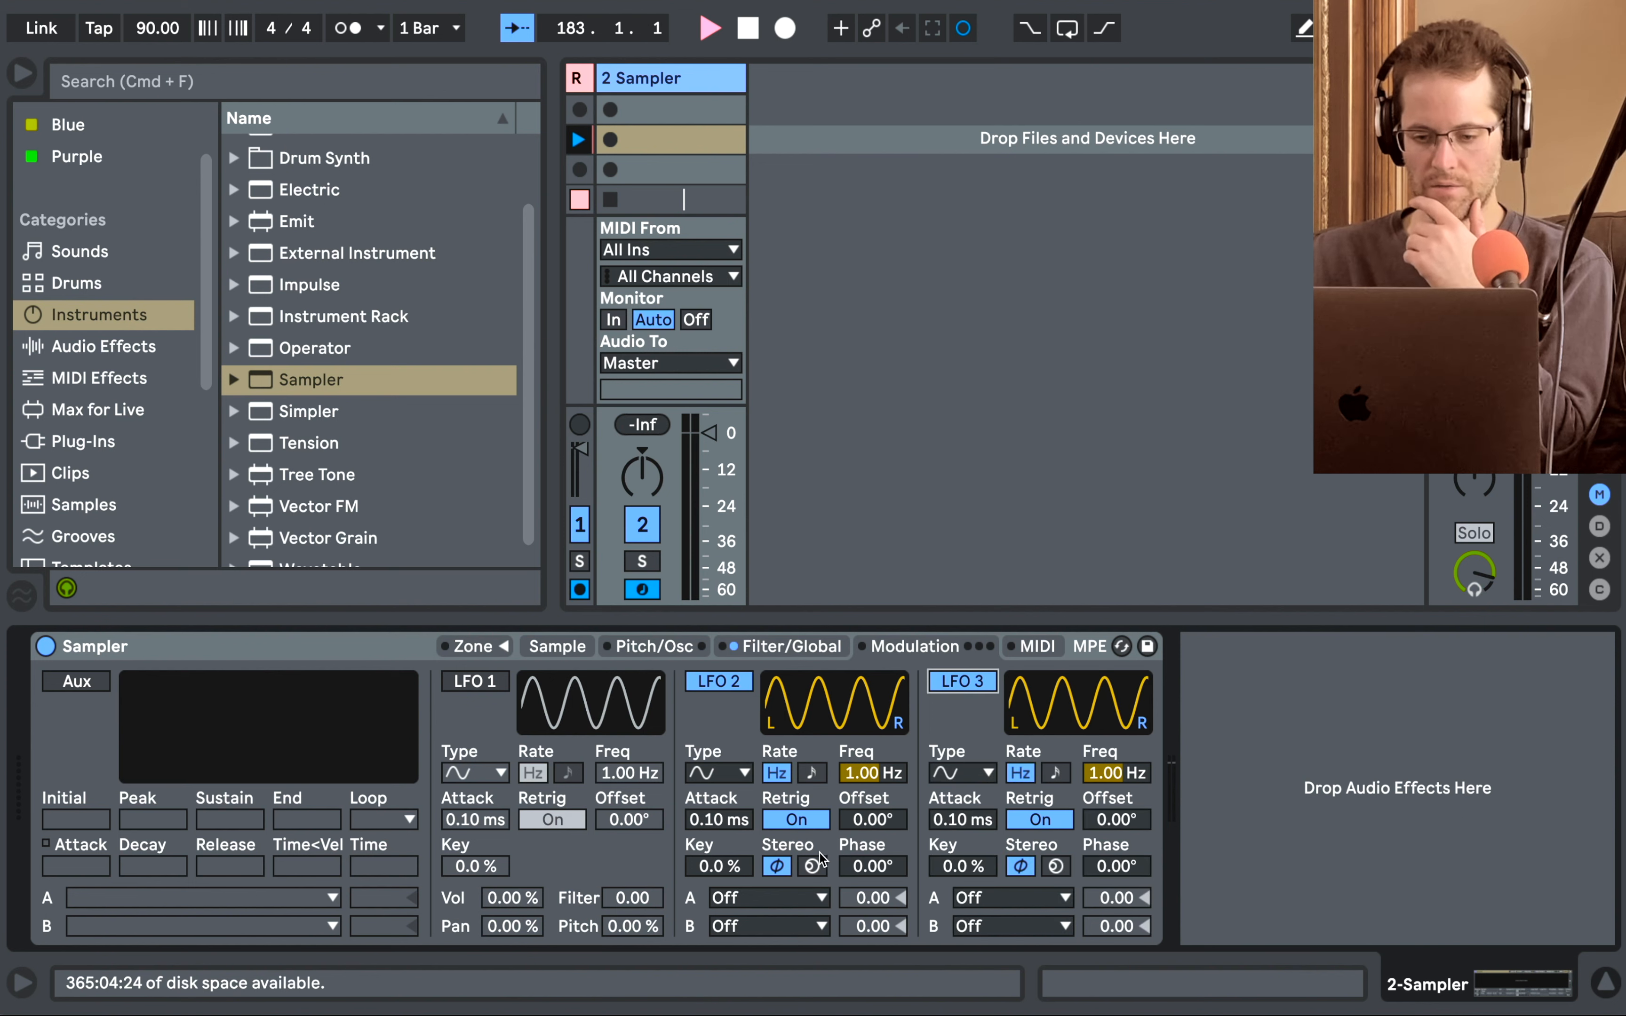
left_click(803, 899)
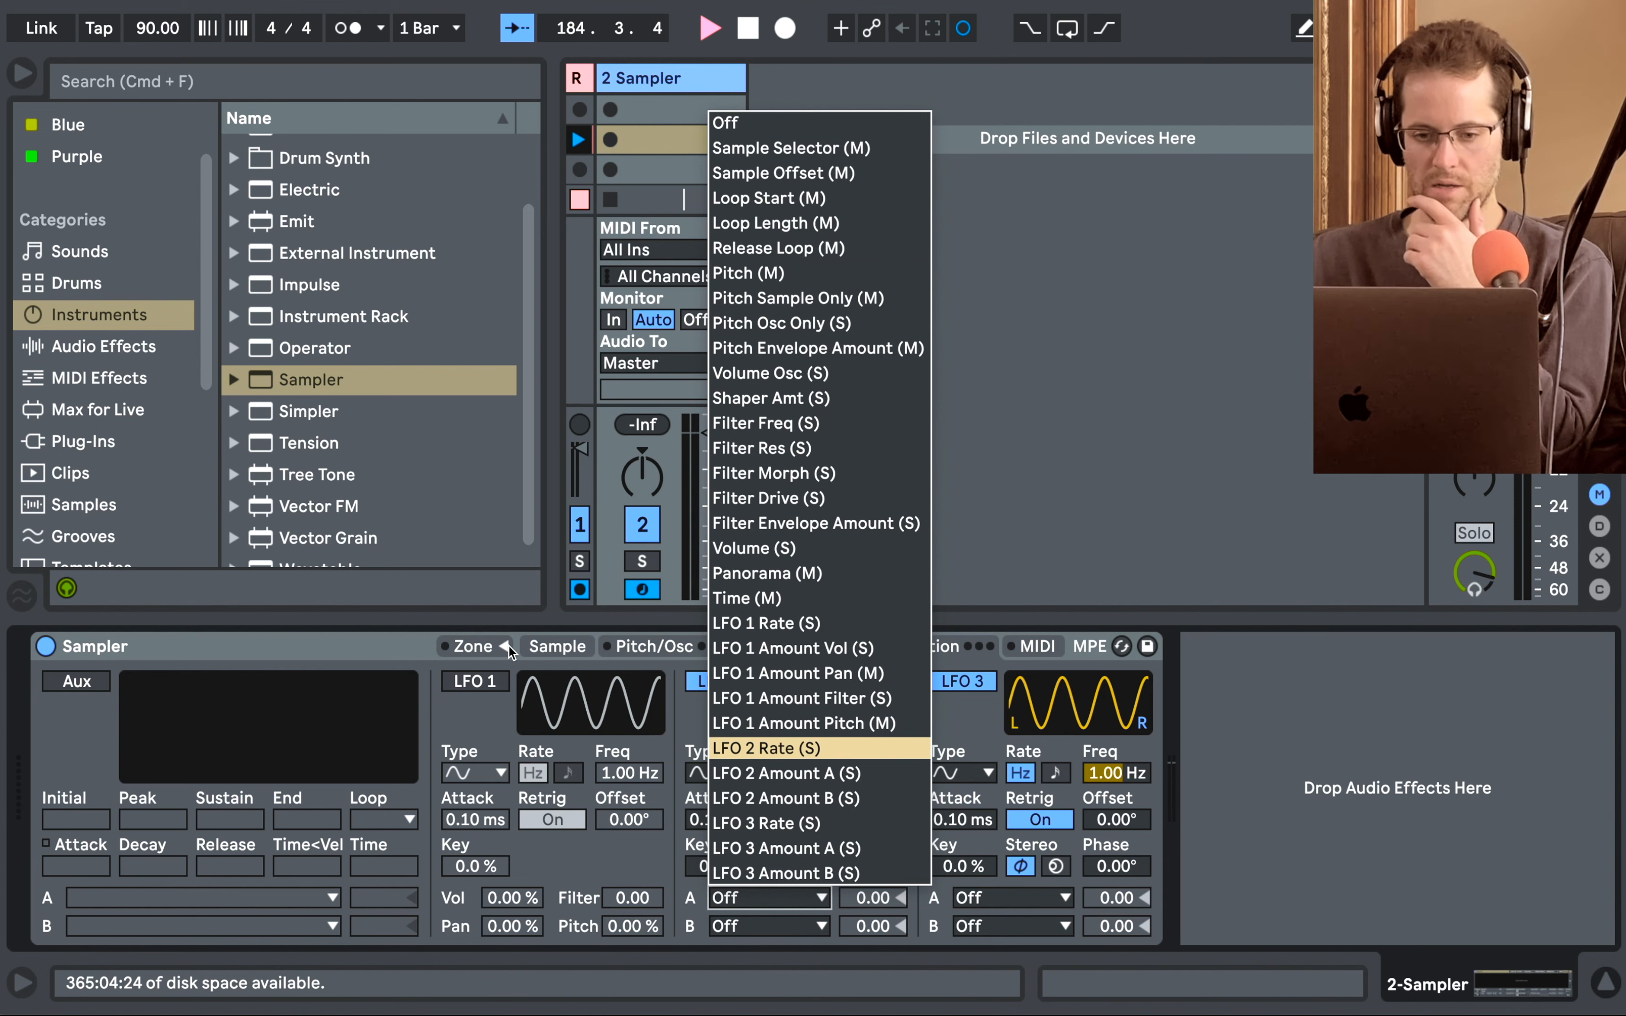
left_click(387, 644)
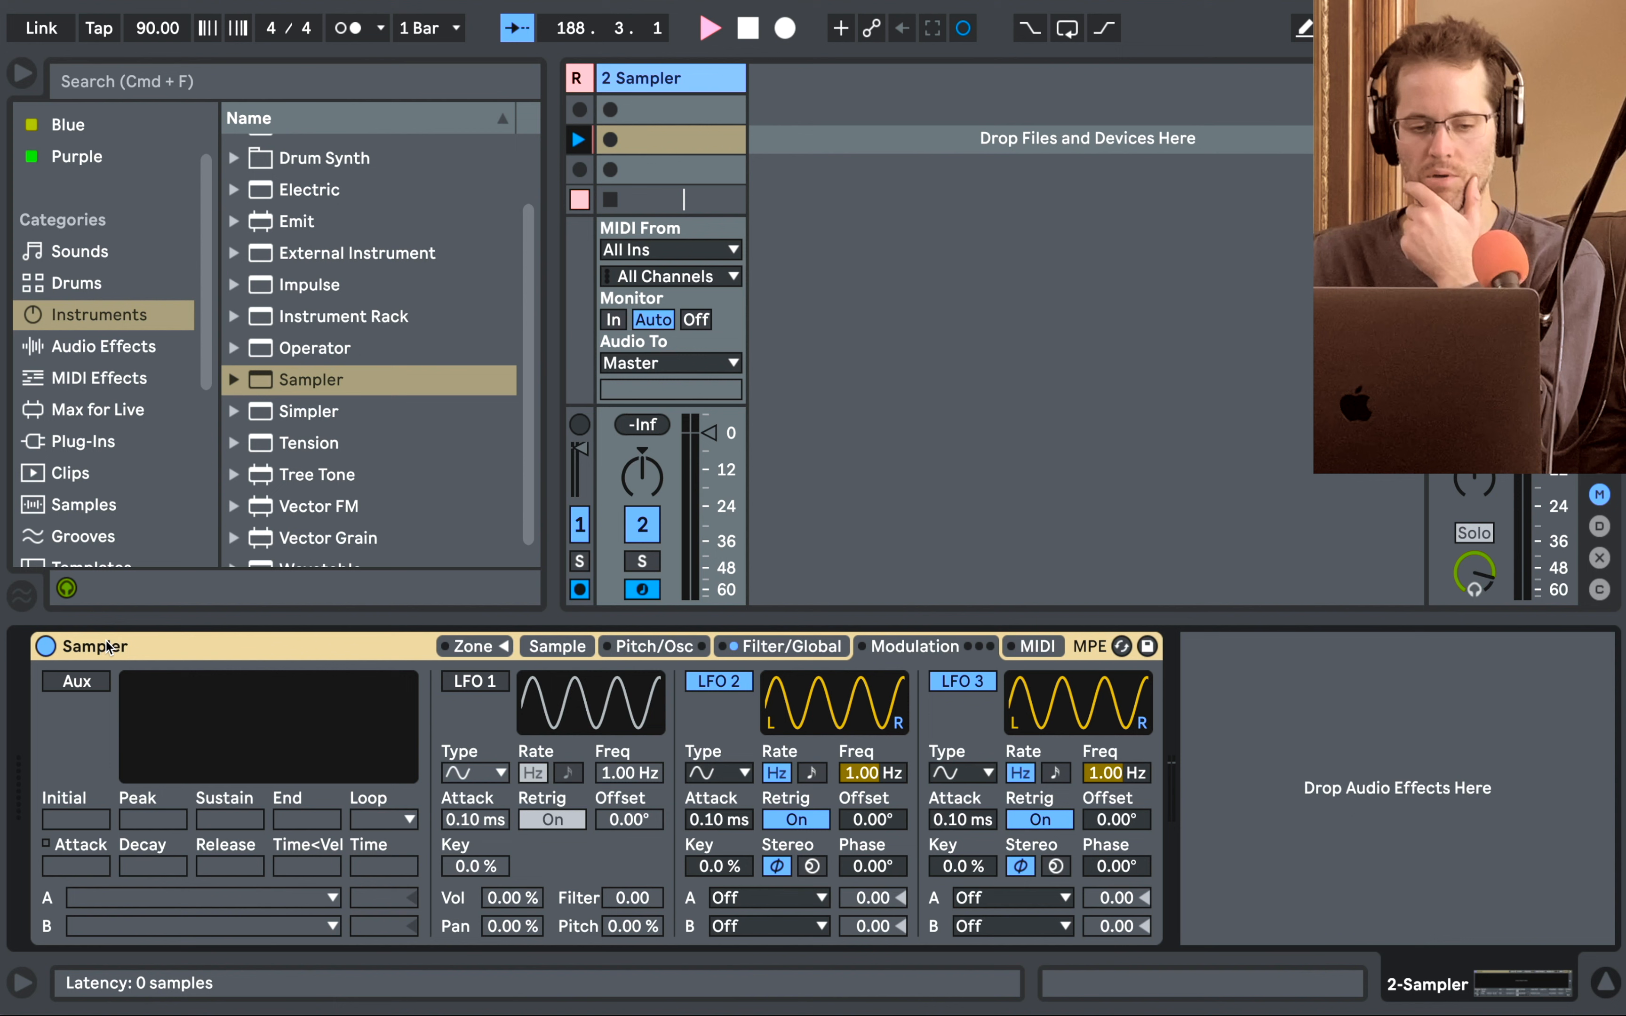
Enable Sampler's Aux envelope with 3.61 s attack, 60.0 s decay, 48% sustain and 4.02 s release, and route slot A to Panorama.
left_click(77, 681)
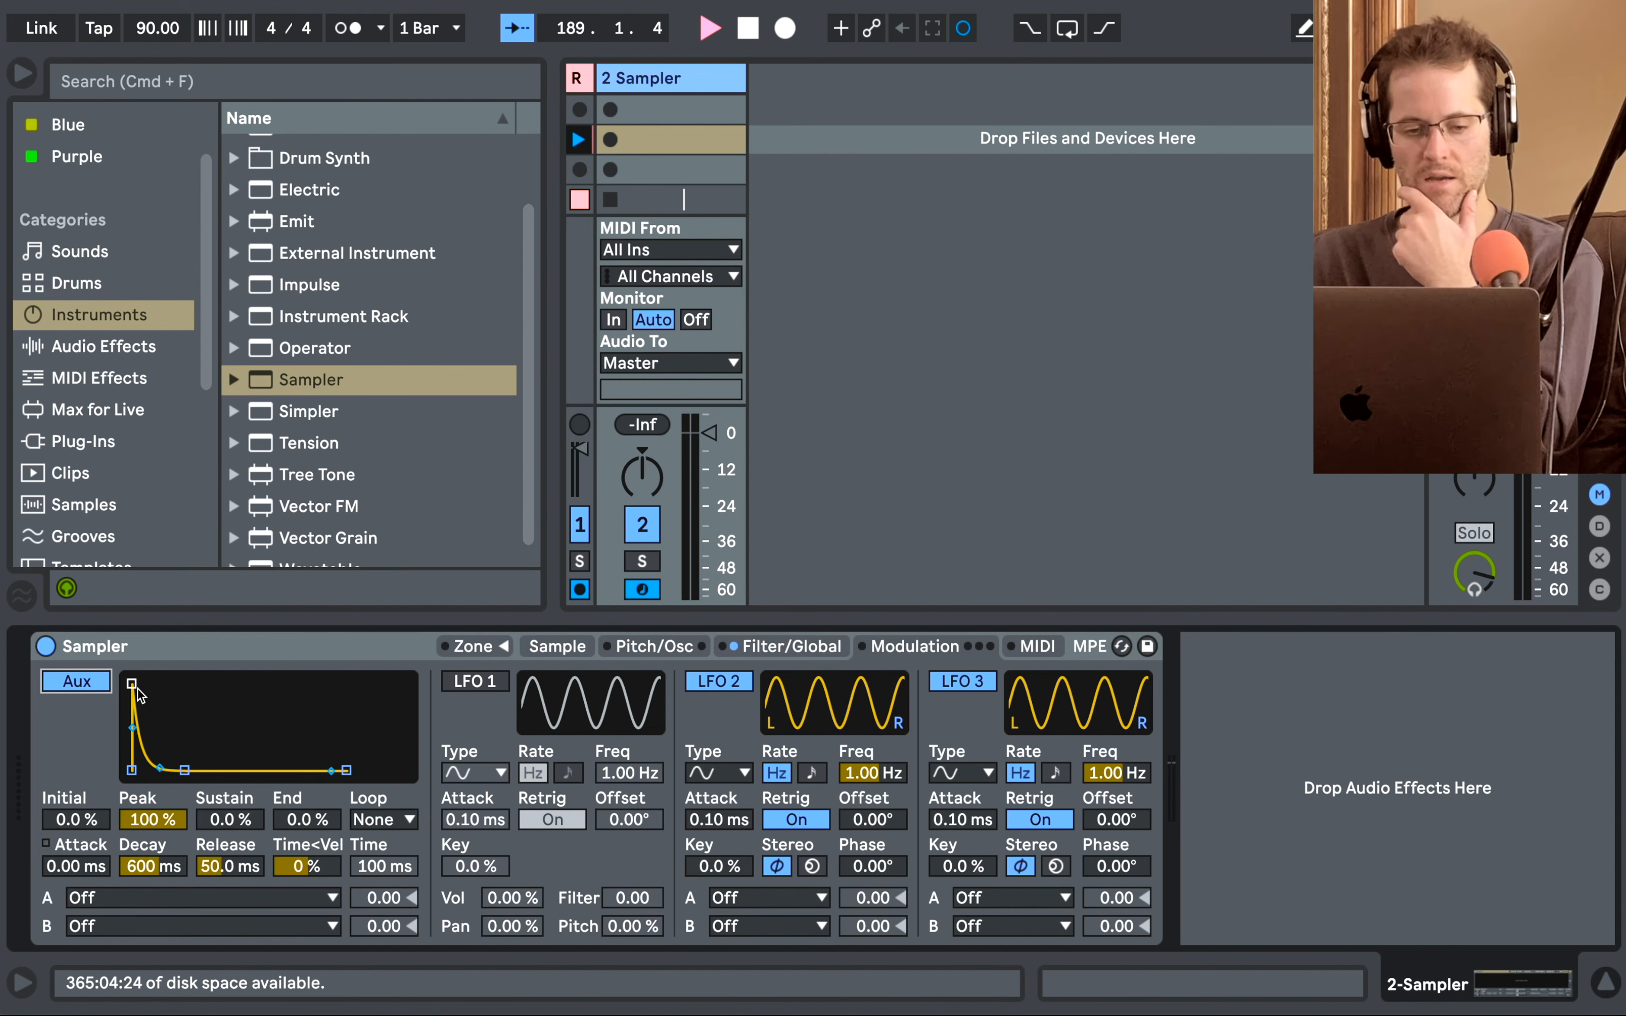
left_click_drag(132, 684, 211, 684)
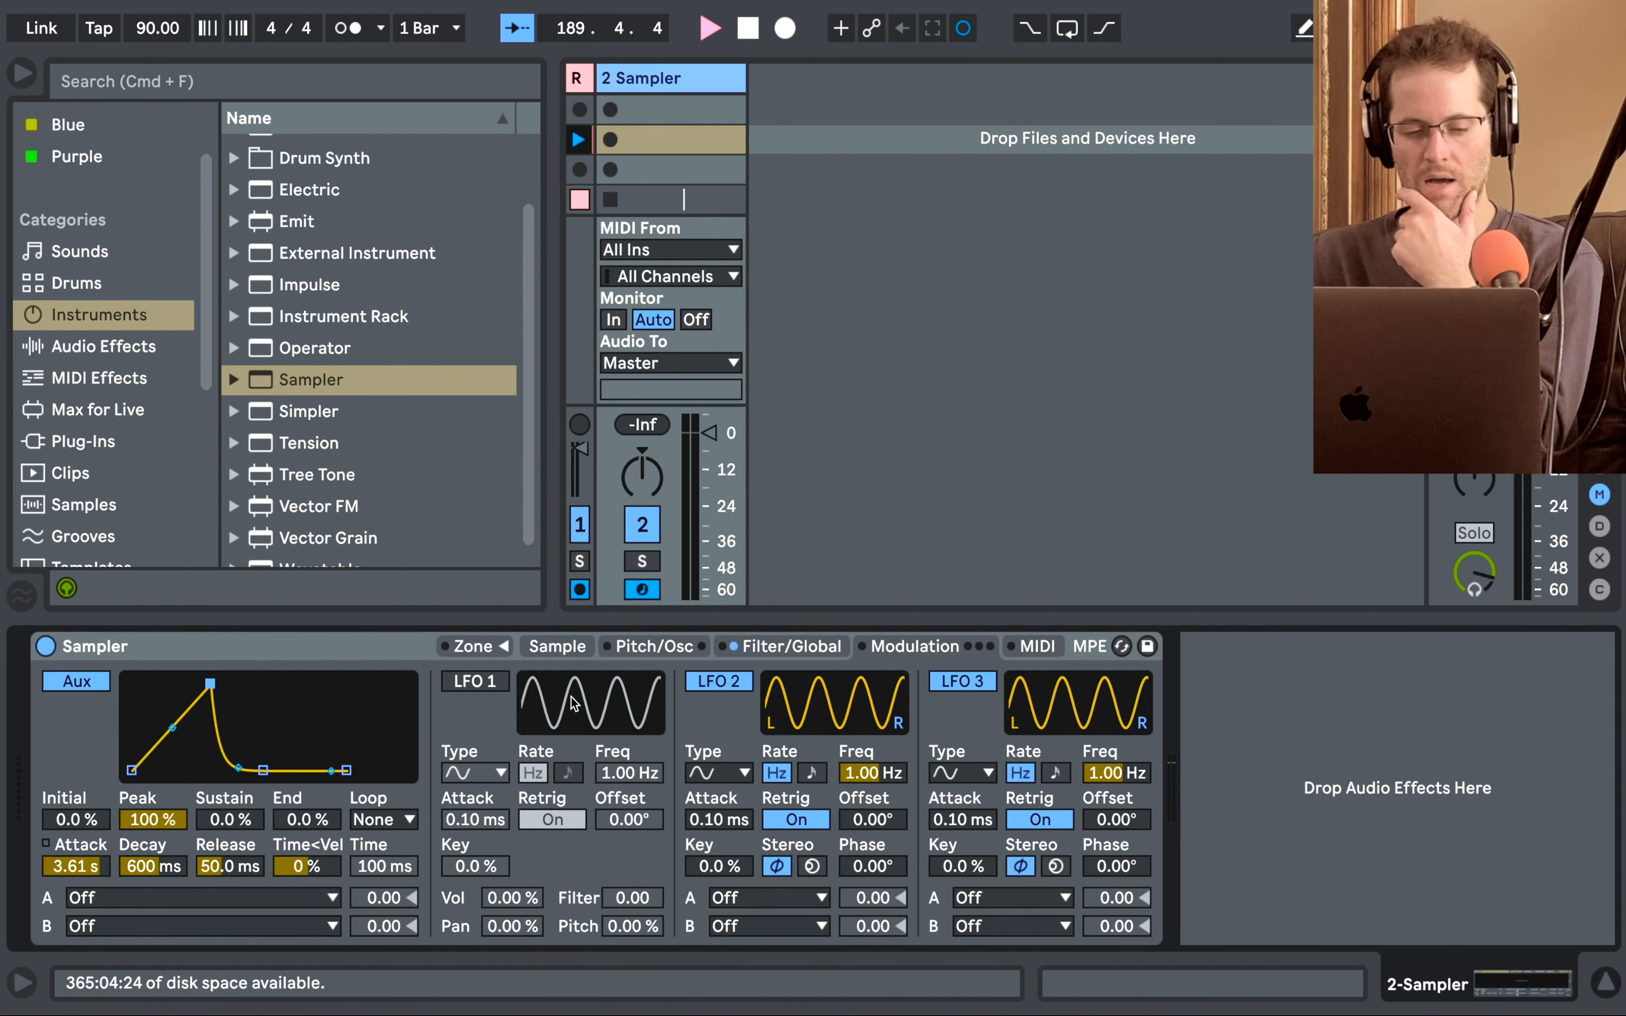
left_click_drag(262, 771, 384, 770)
left_click(203, 898)
left_click(114, 739)
left_click(223, 648)
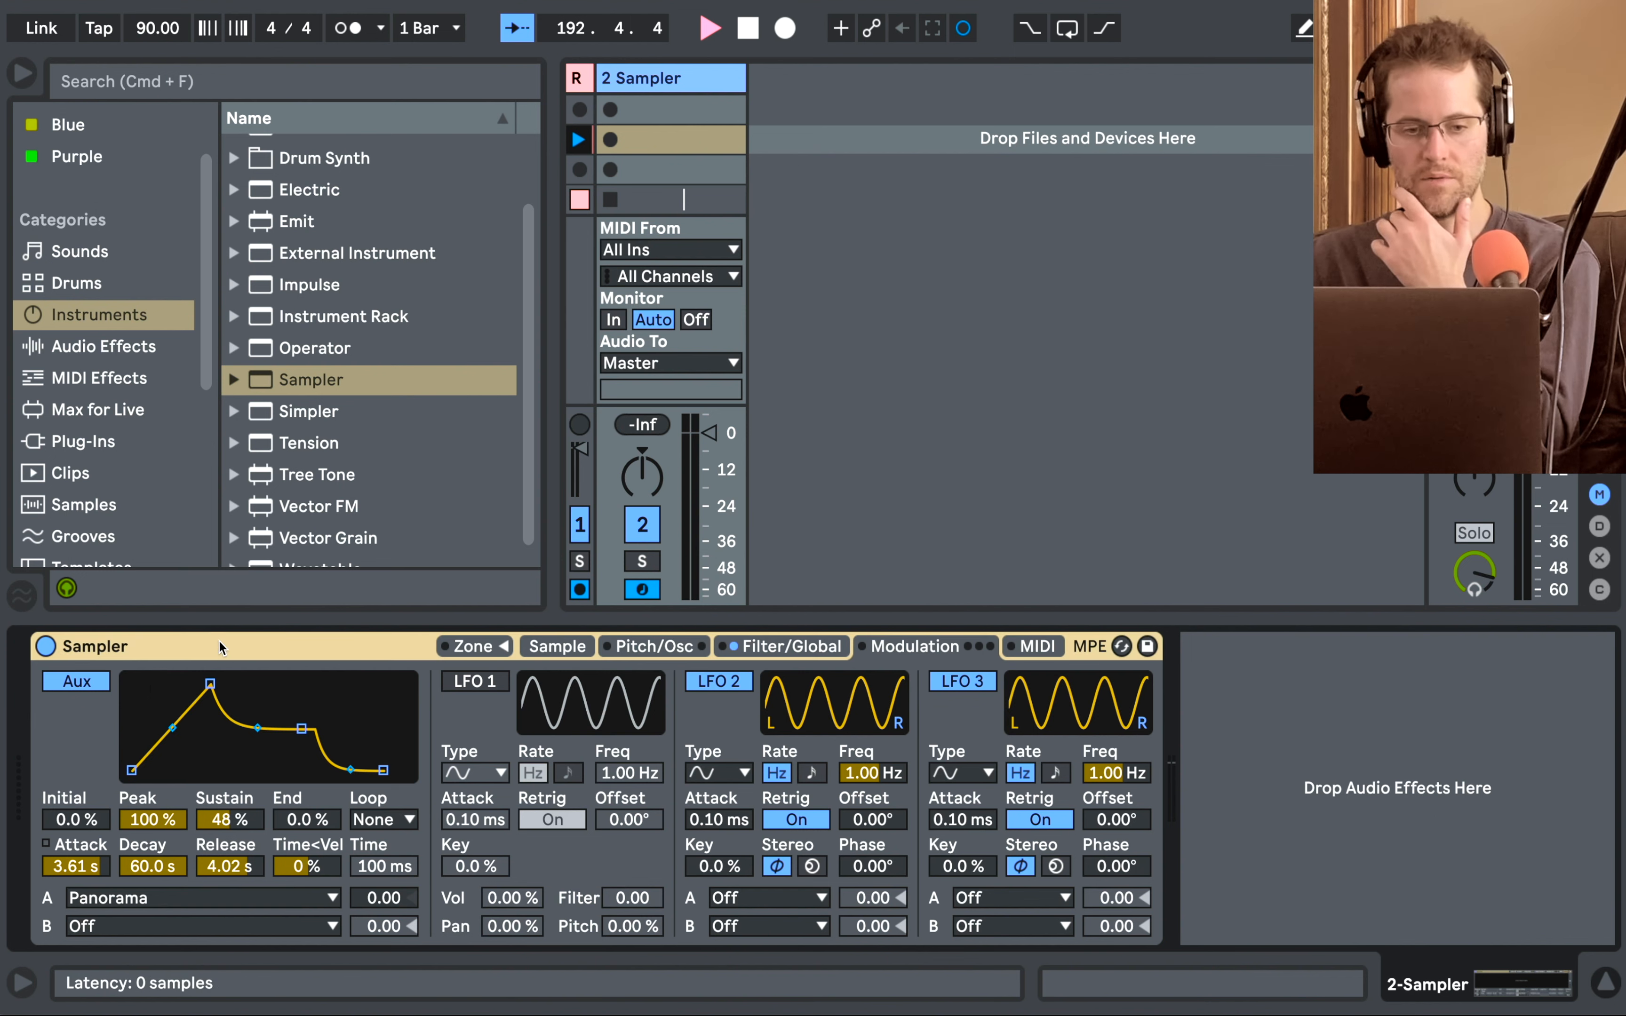
Add the Envelope MIDI effect in front of Sampler.
left_click(111, 377)
scroll(336, 322, "down", 3)
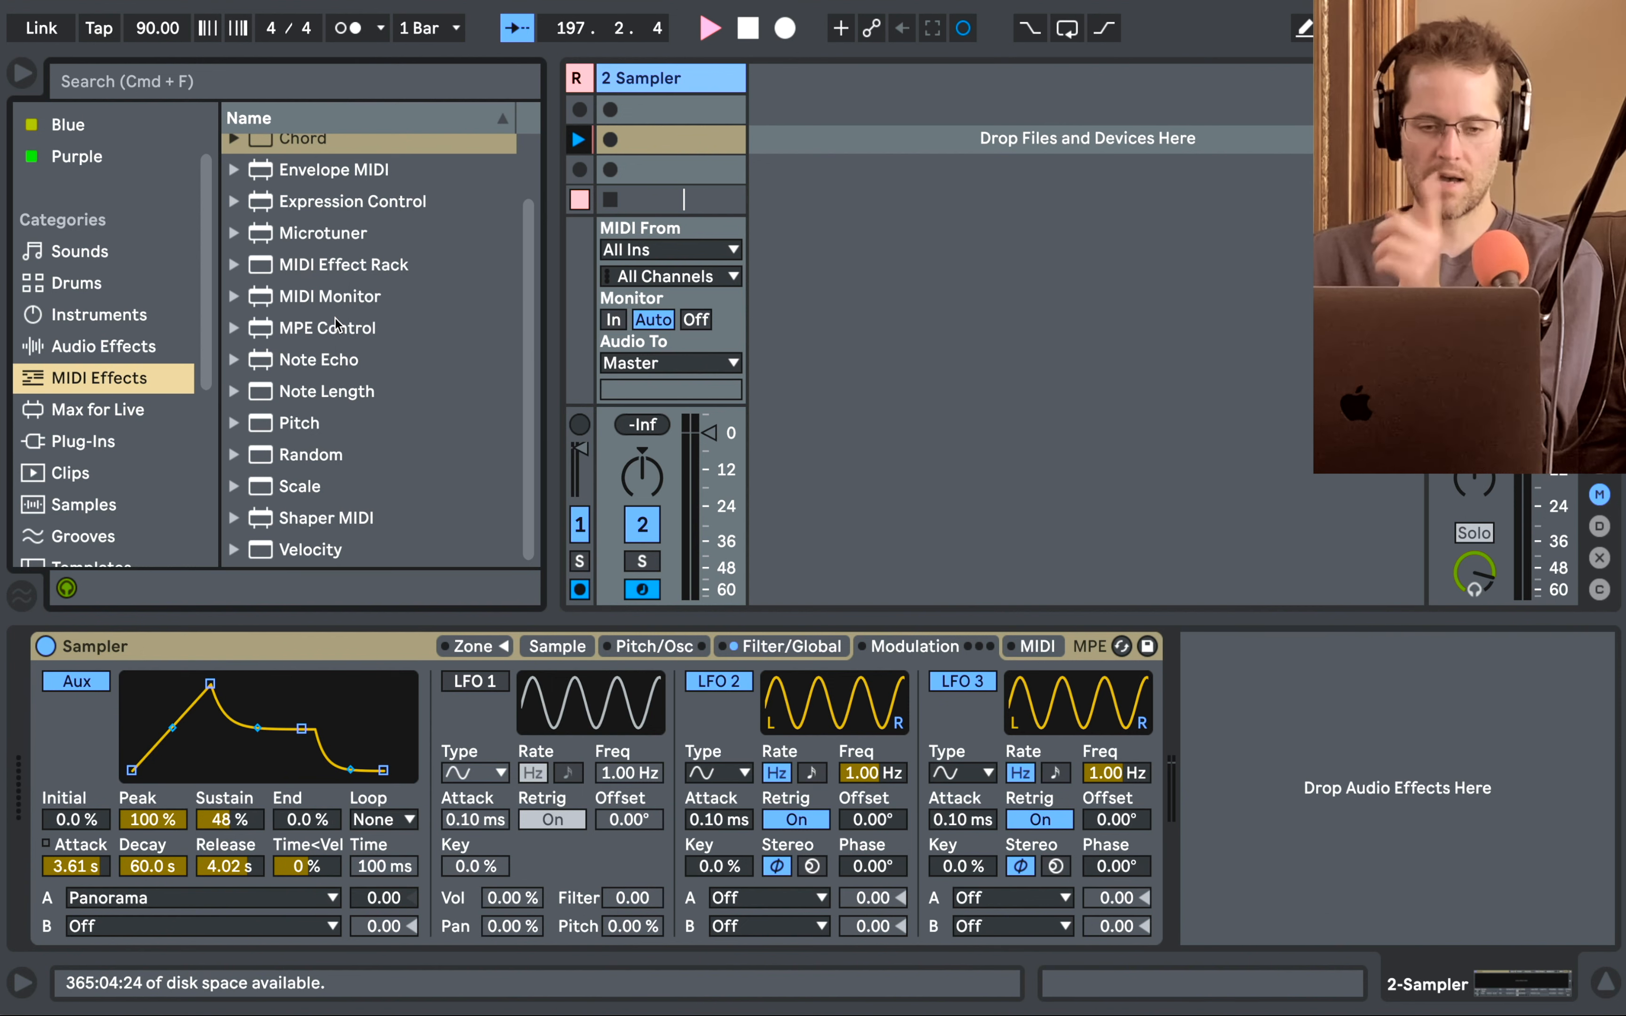
scroll(325, 339, "up", 3)
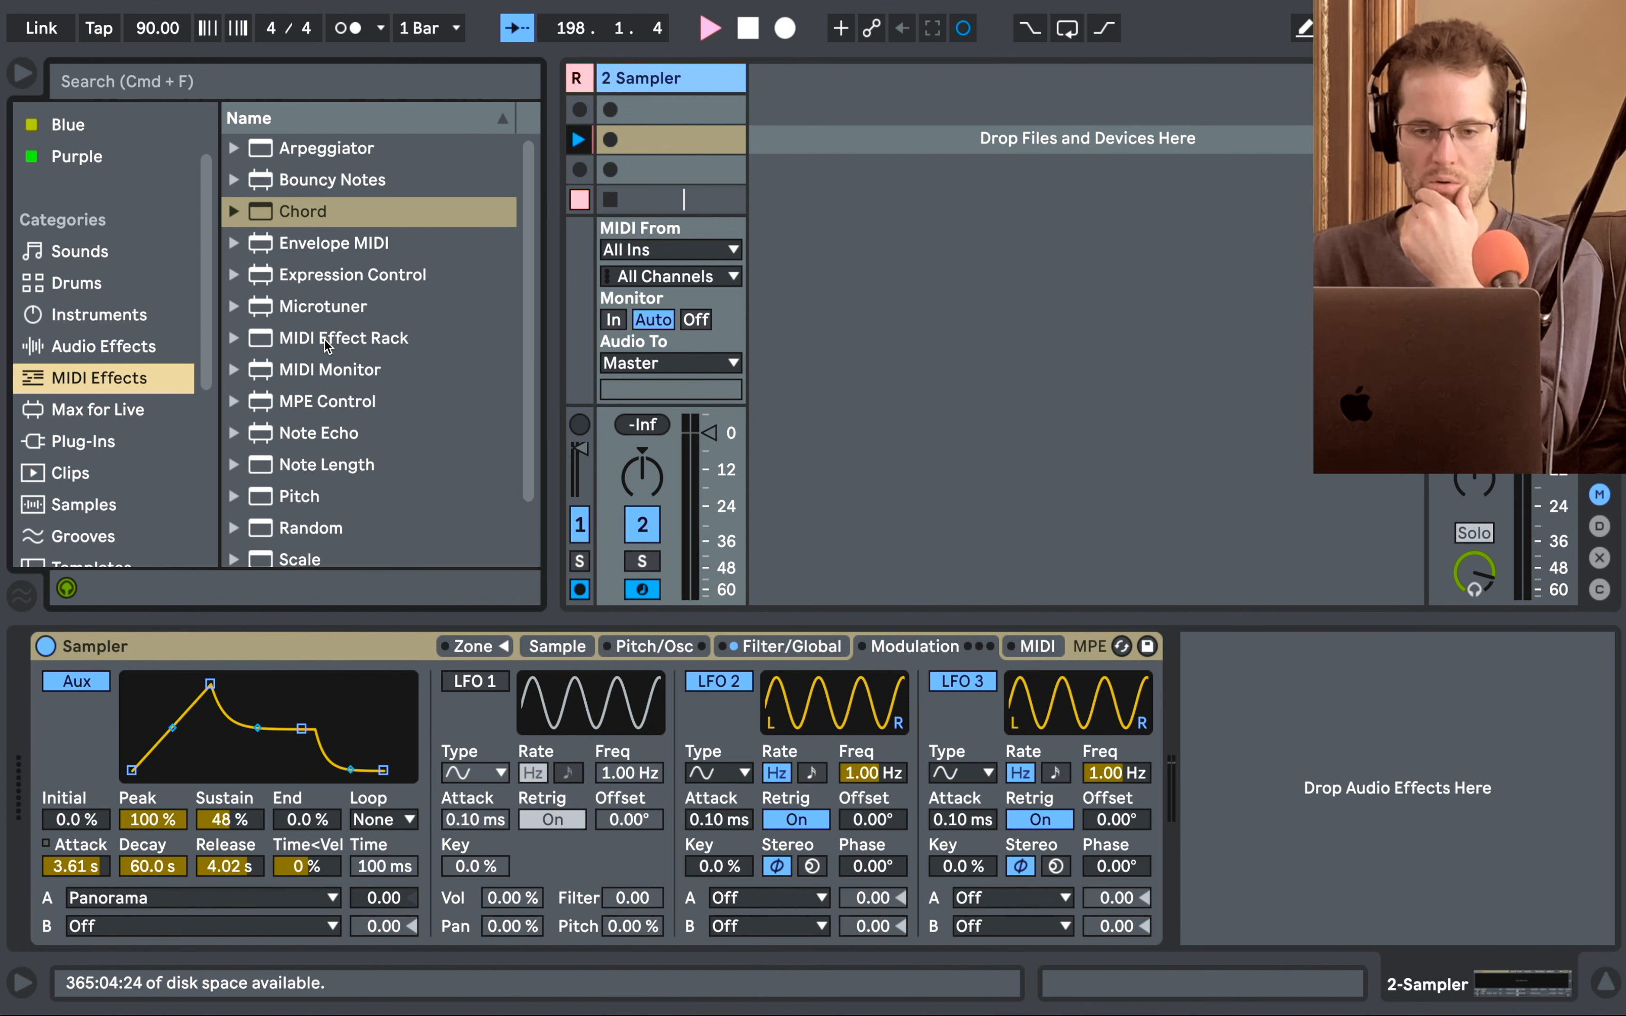
left_click_drag(331, 251, 51, 677)
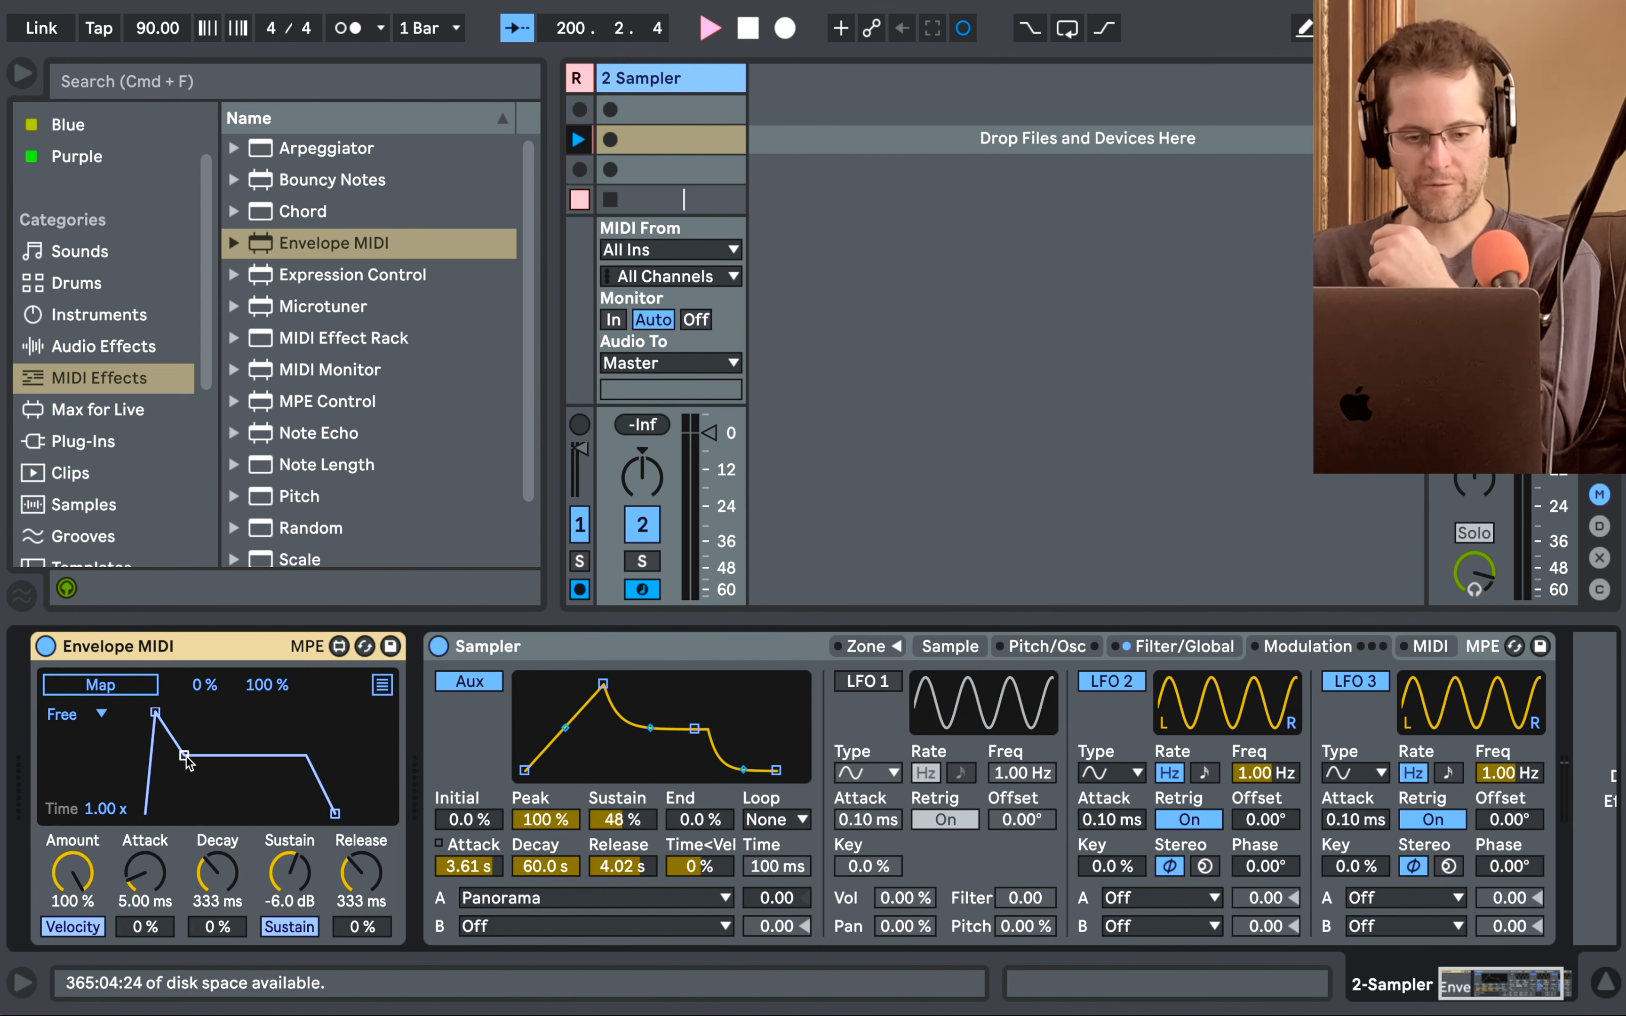
Shape Envelope MIDI with 15.0 s decay, -6.8 dB sustain and 5.05 s release, and try to map it to LFO 2's slot A amount.
left_click_drag(187, 758, 227, 762)
left_click_drag(335, 814, 363, 814)
left_click(76, 689)
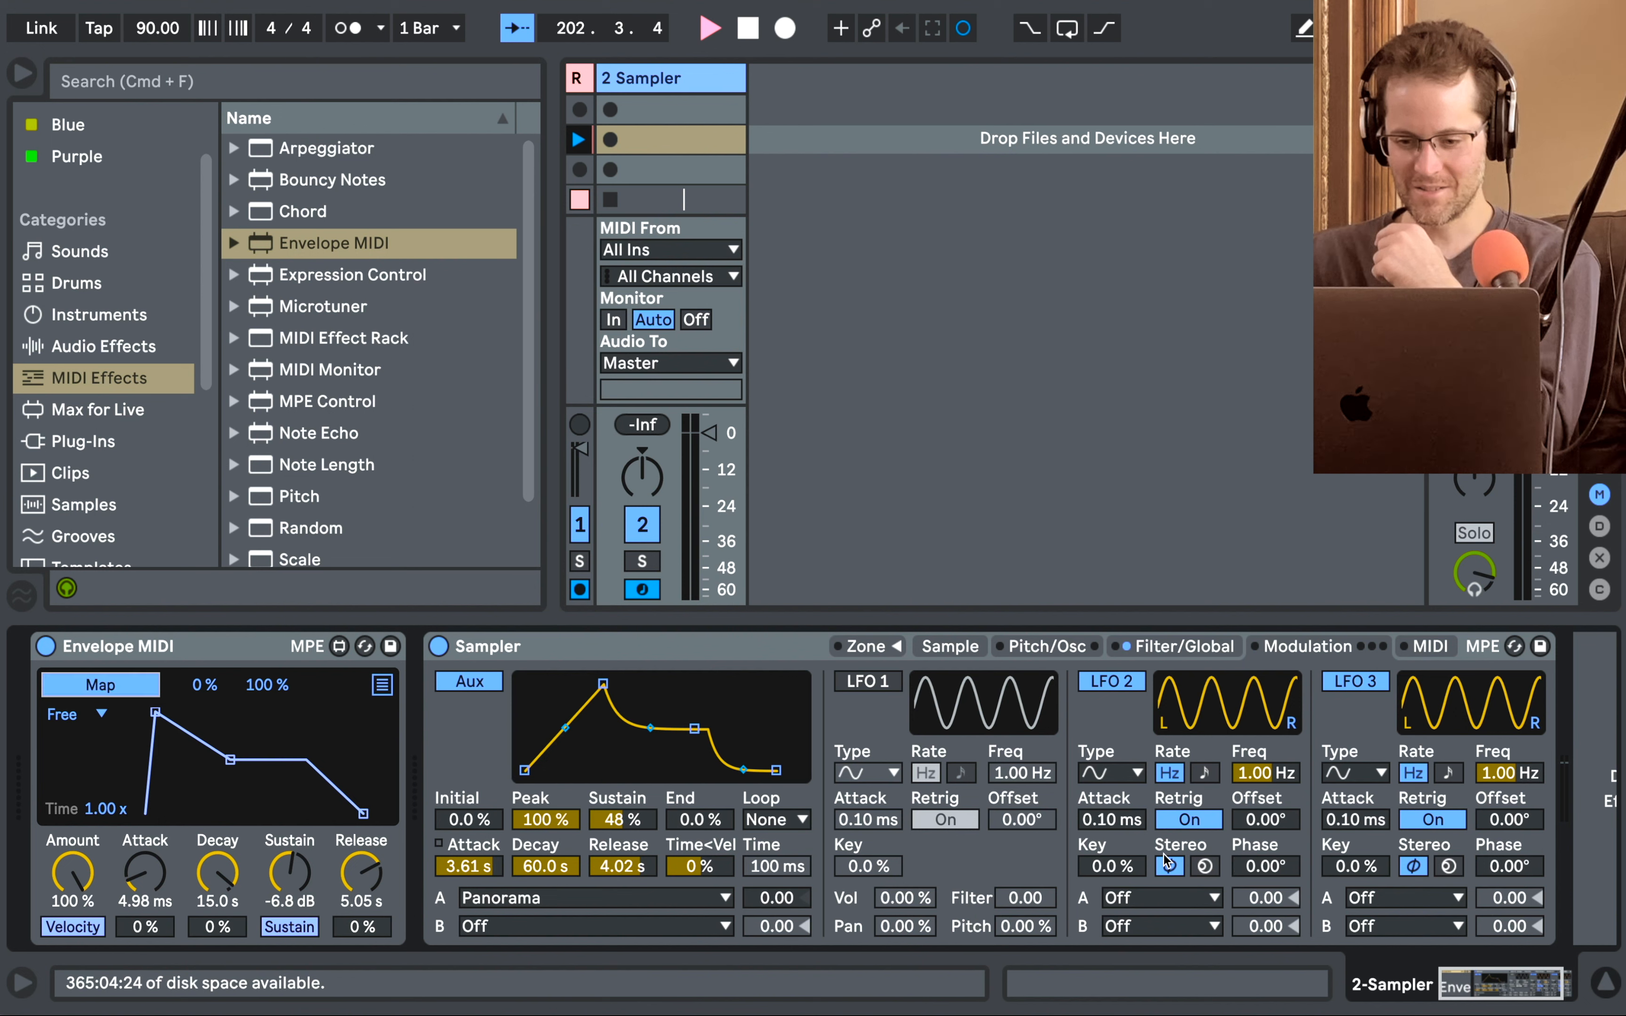
left_click(1234, 898)
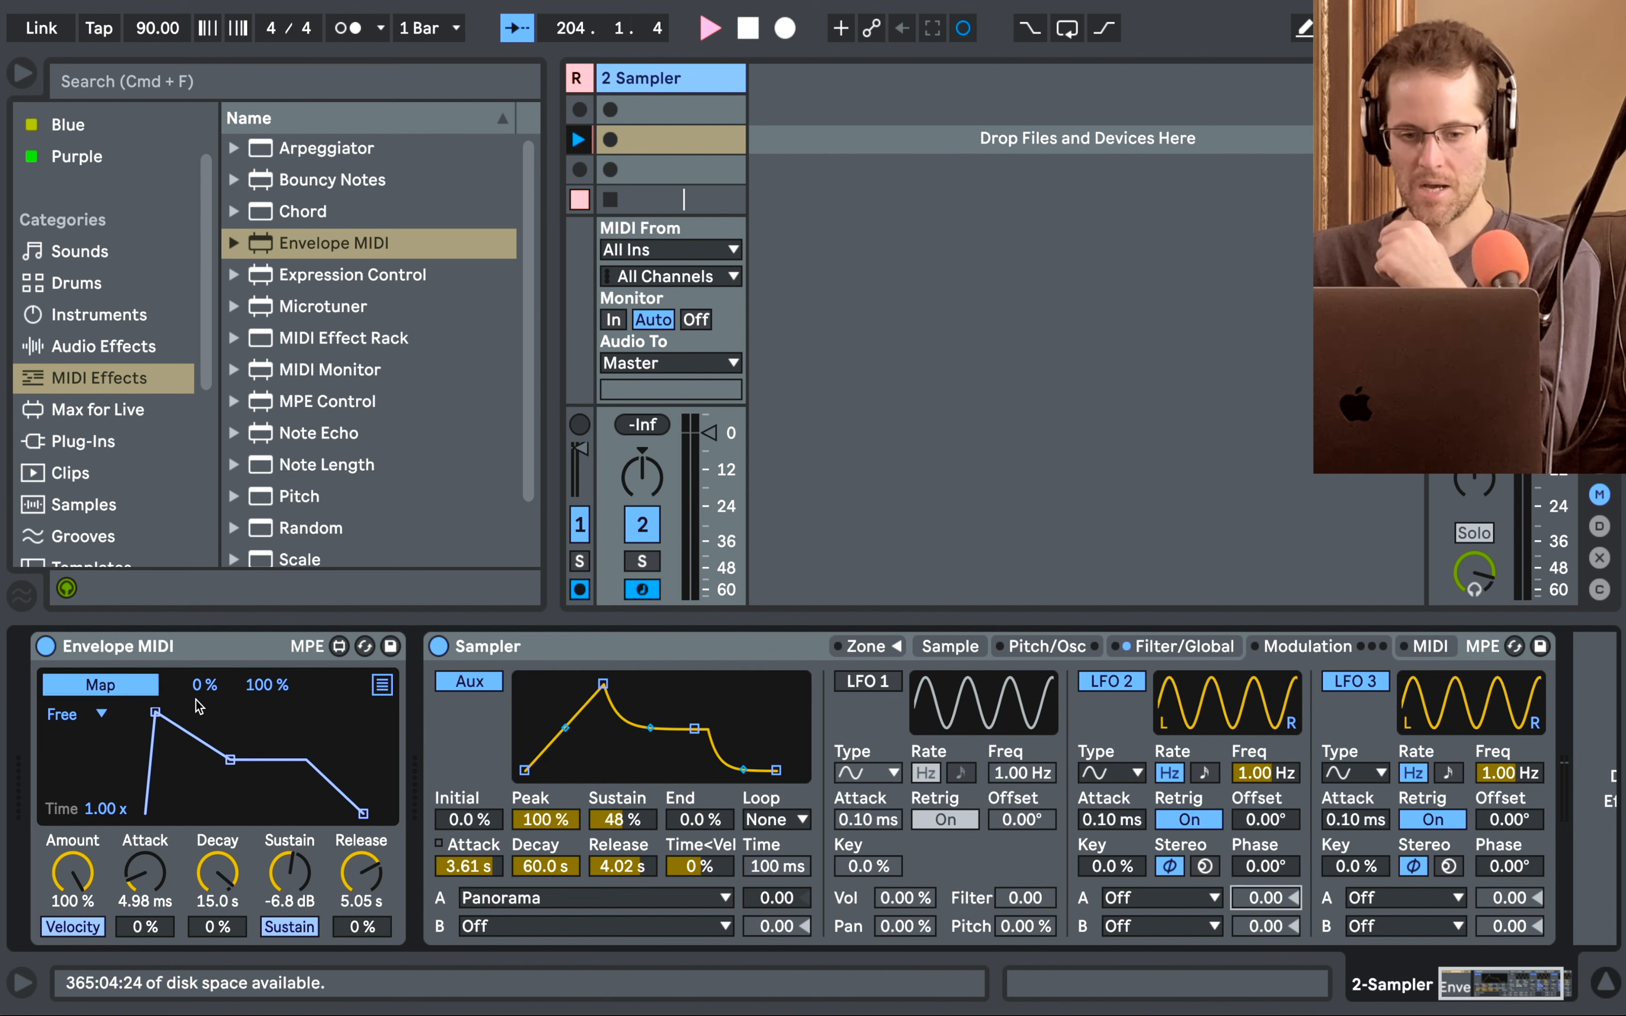
Delete the Envelope MIDI and Sampler devices from the track.
left_click(243, 649)
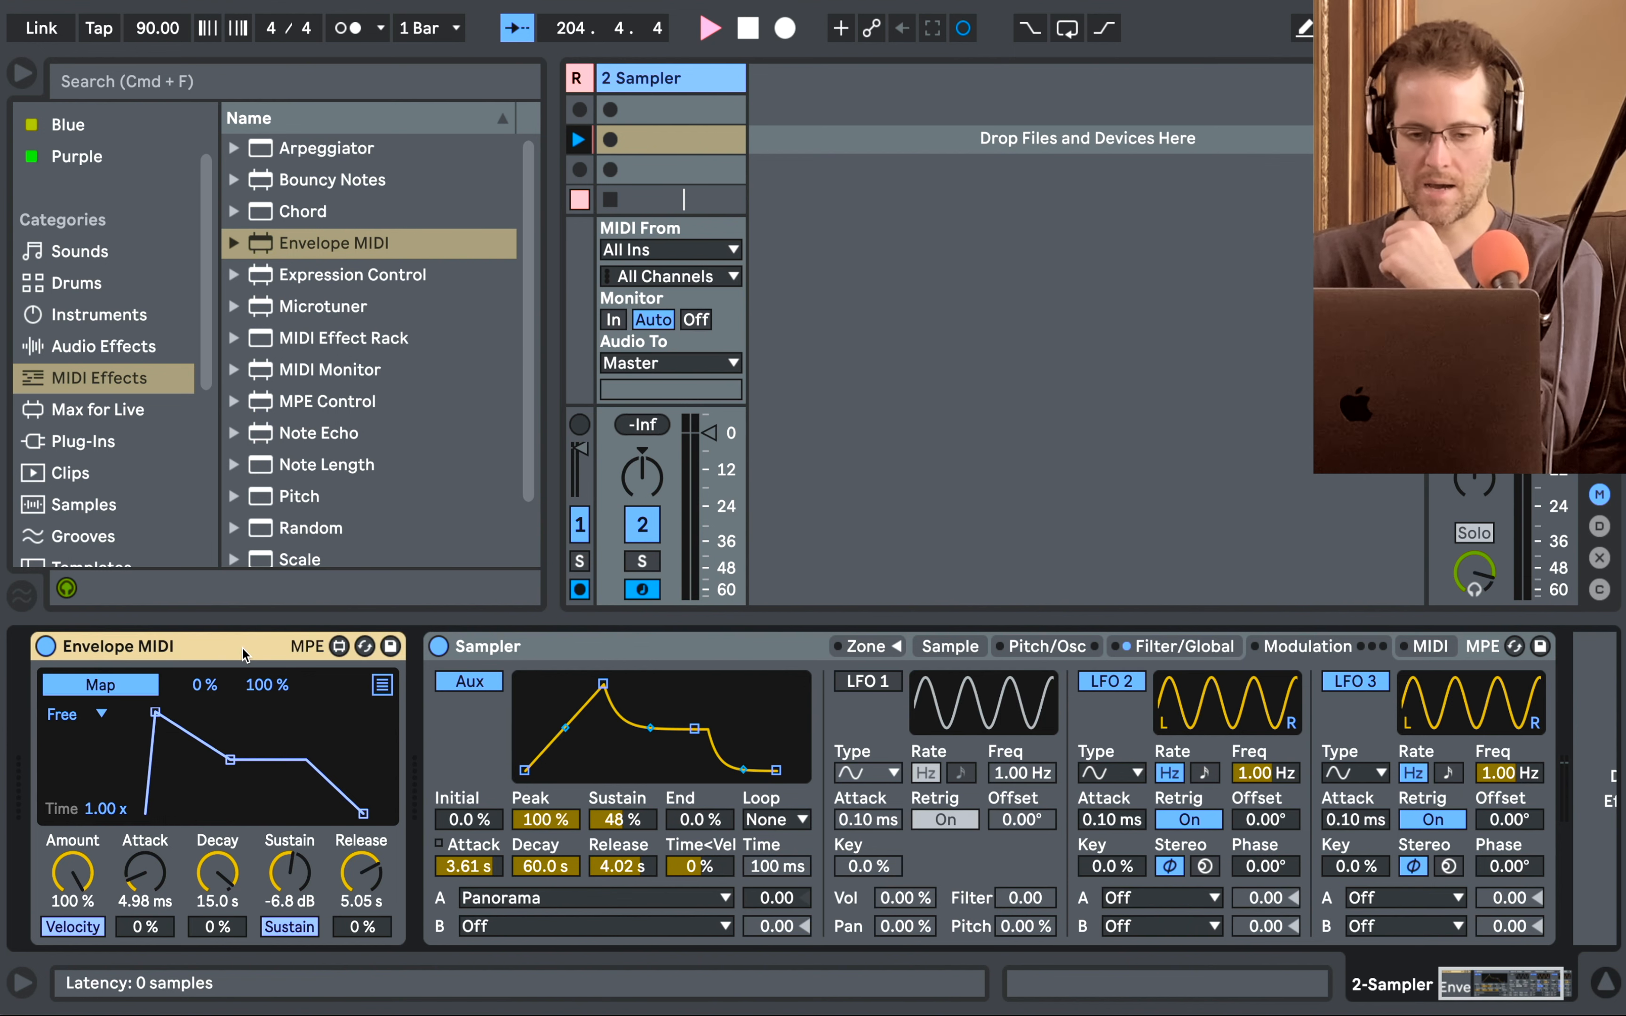
key("Delete")
key("Delete")
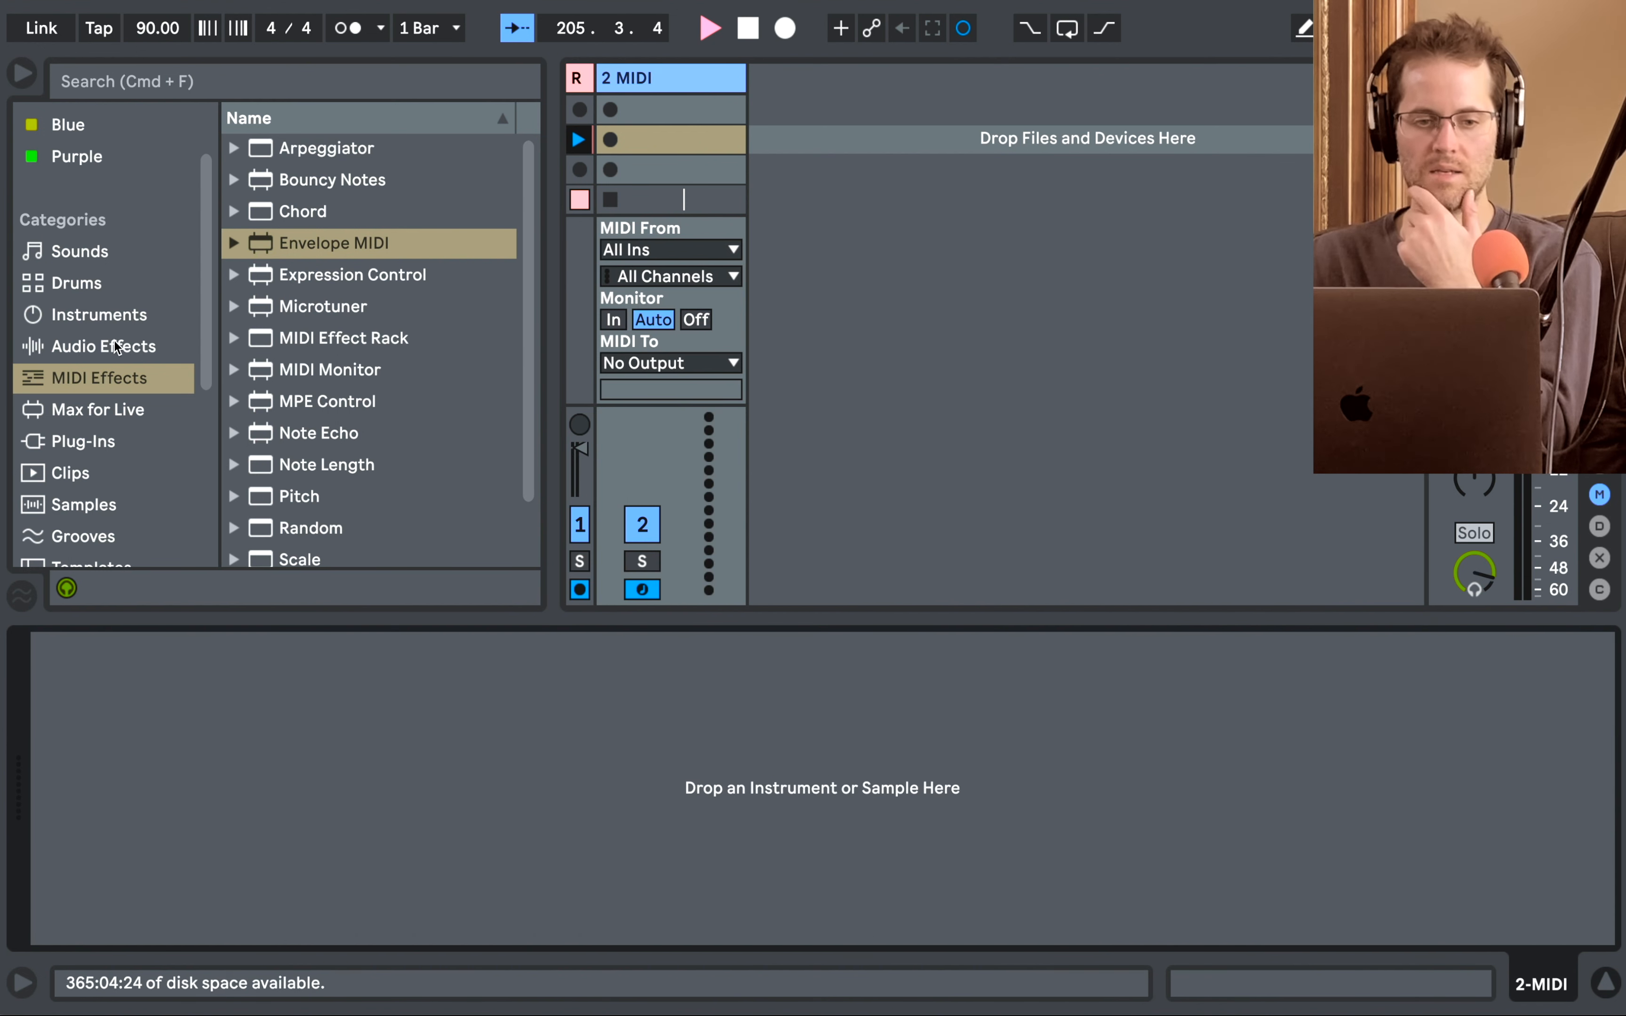
Load the Simpler instrument onto the empty MIDI track.
left_click(113, 324)
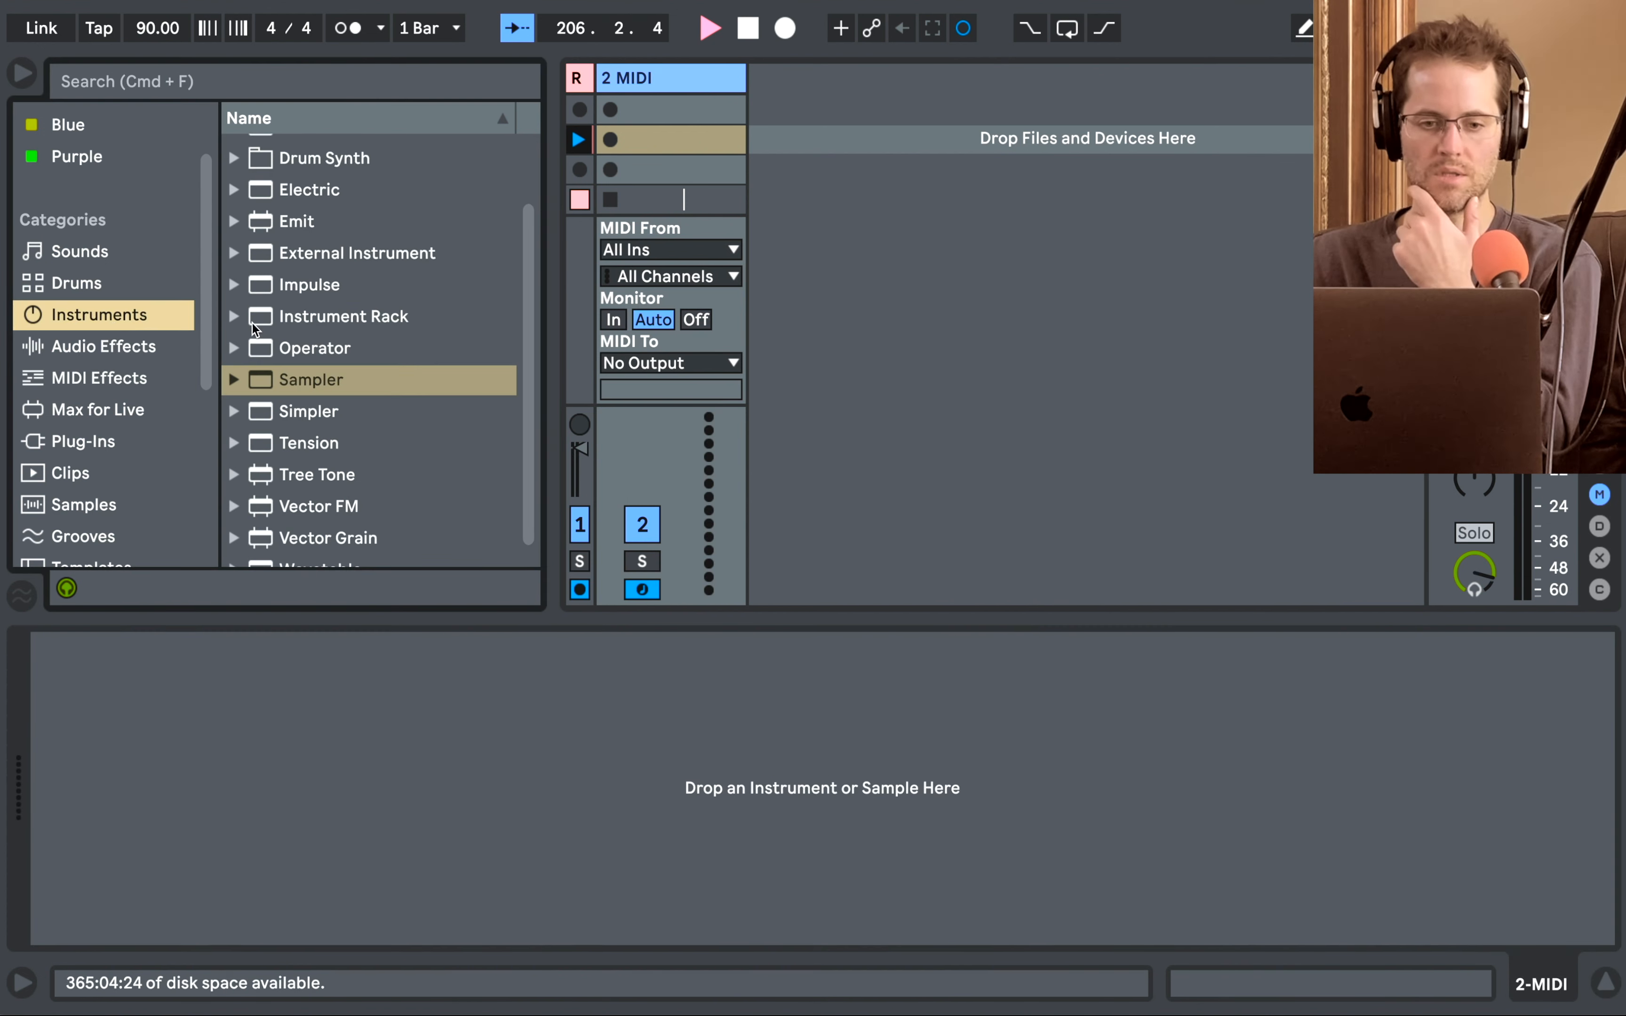
left_click(294, 411)
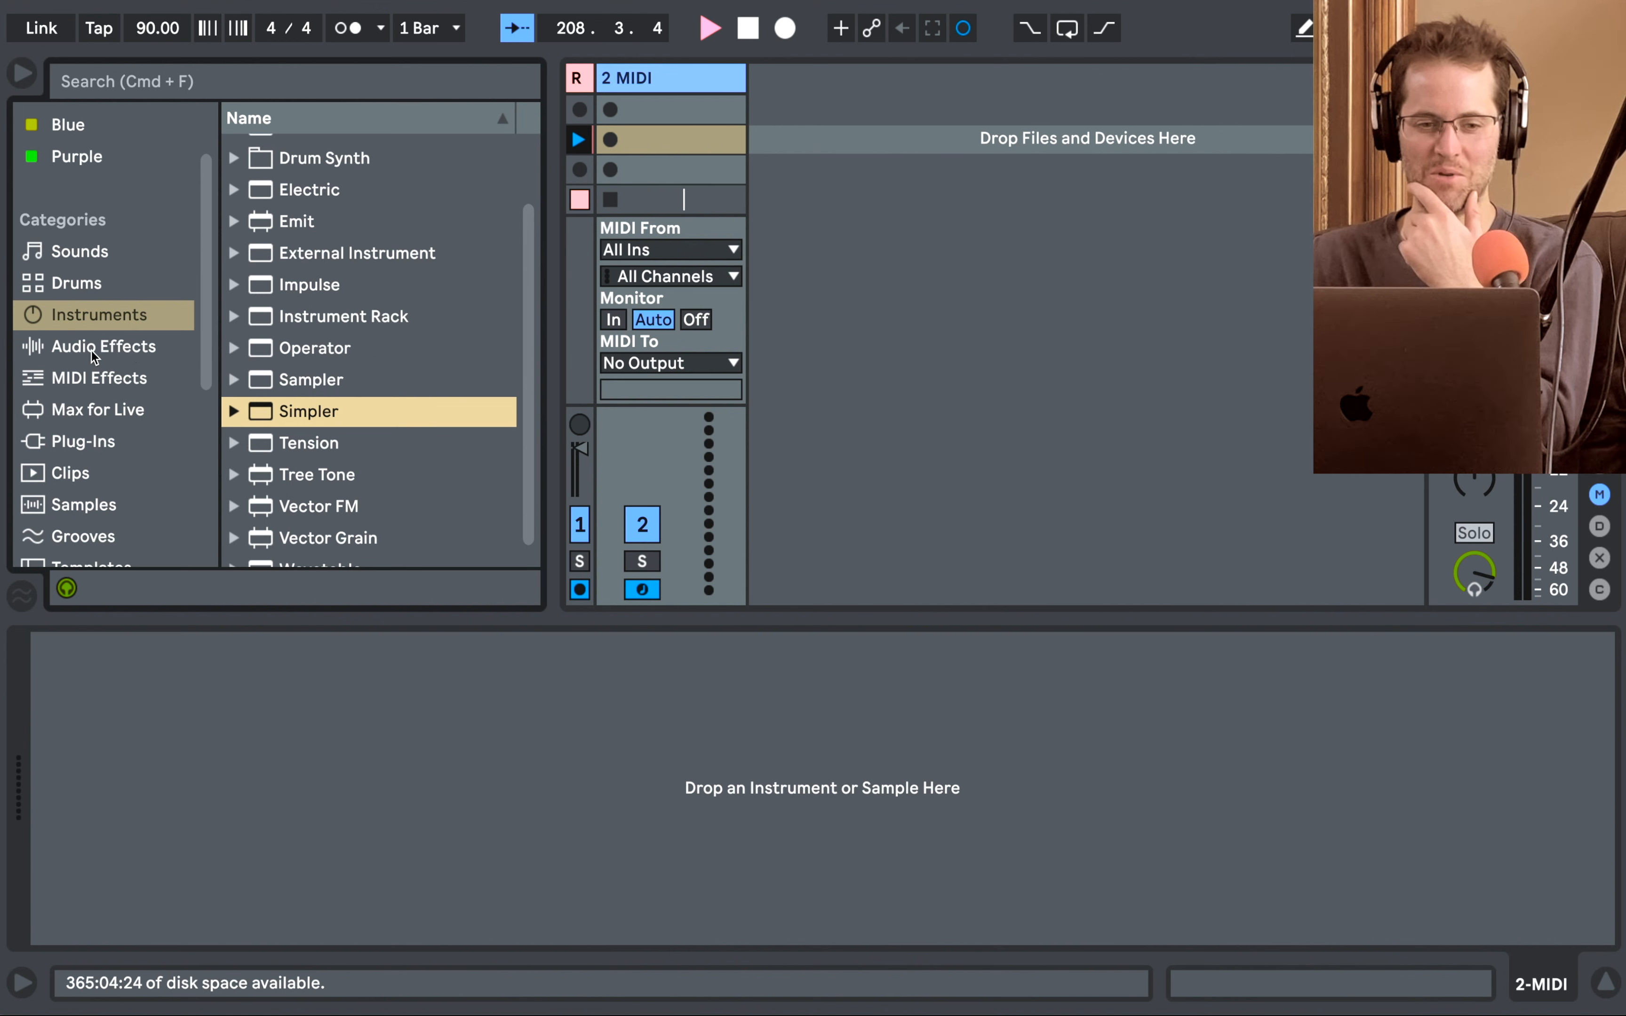
left_click(91, 375)
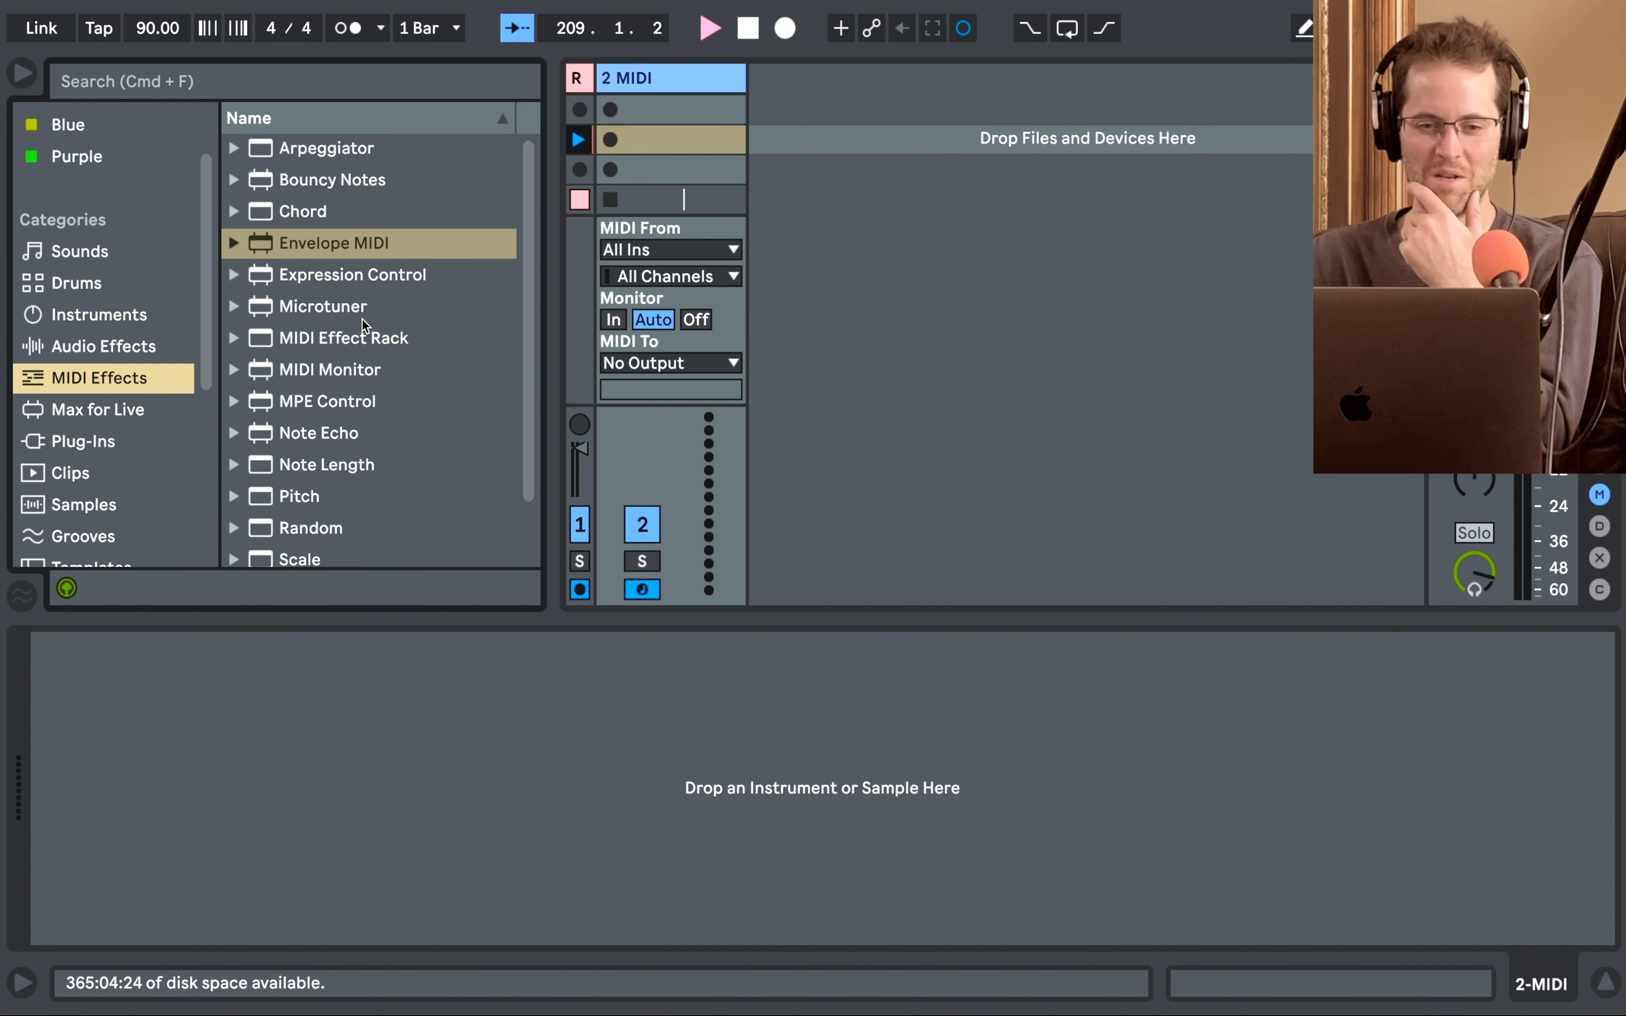
left_click(102, 319)
left_click(117, 353)
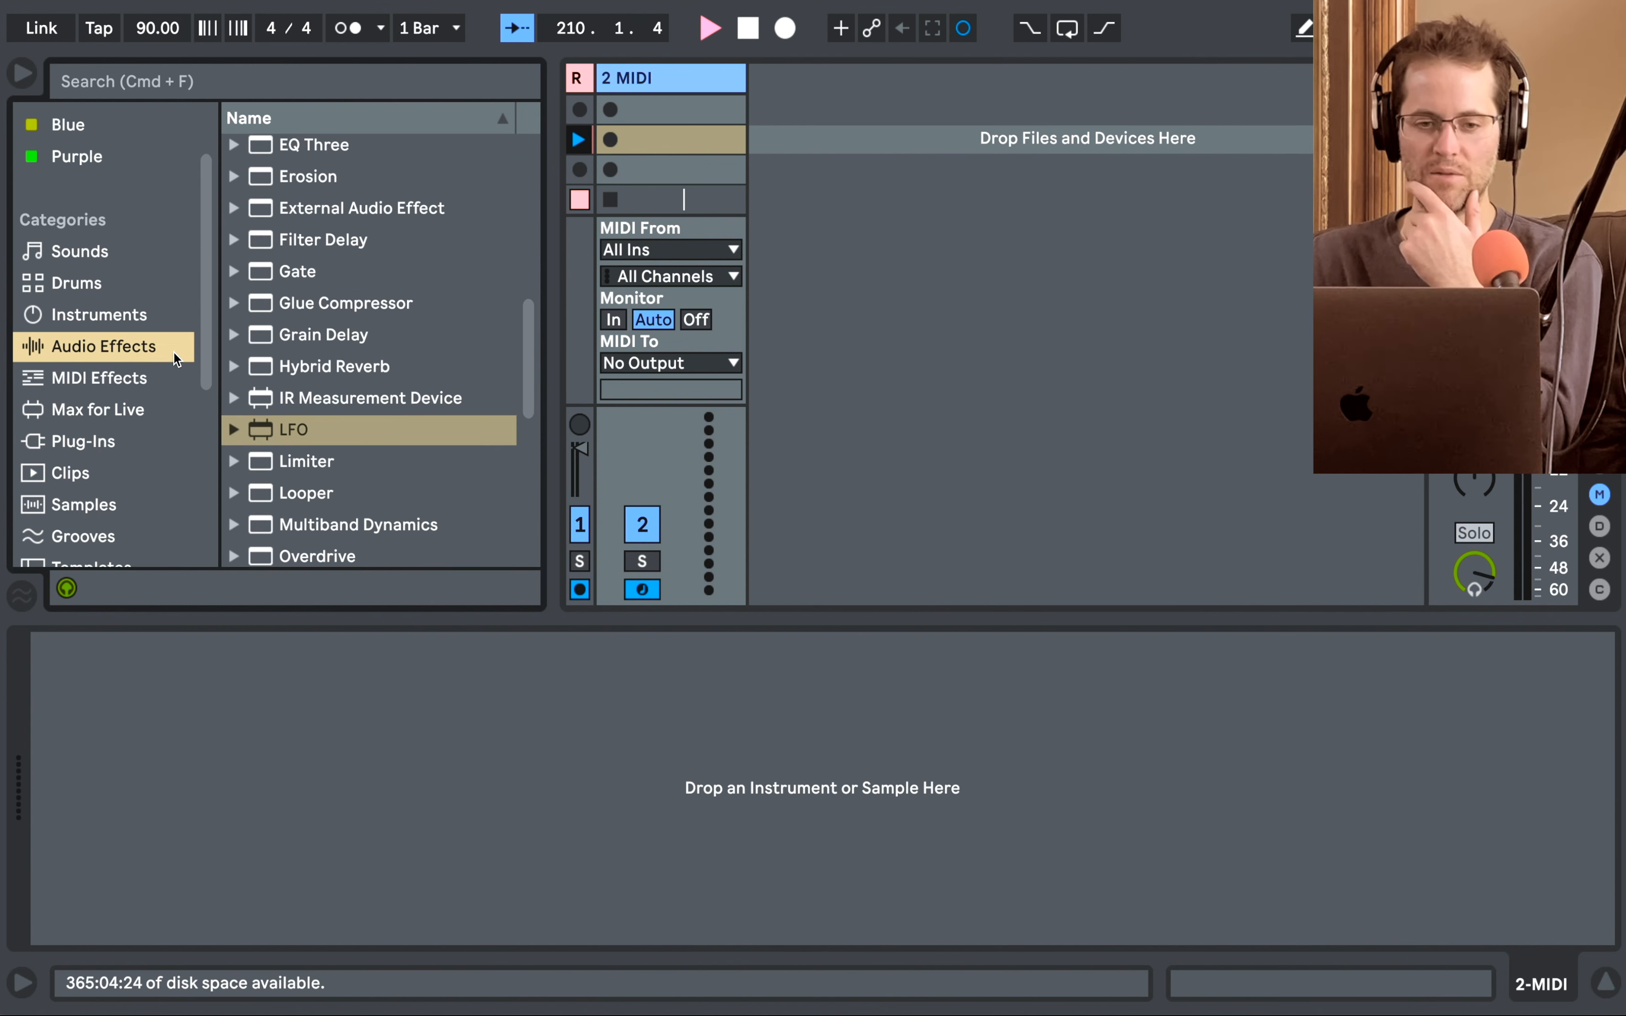
left_click(101, 320)
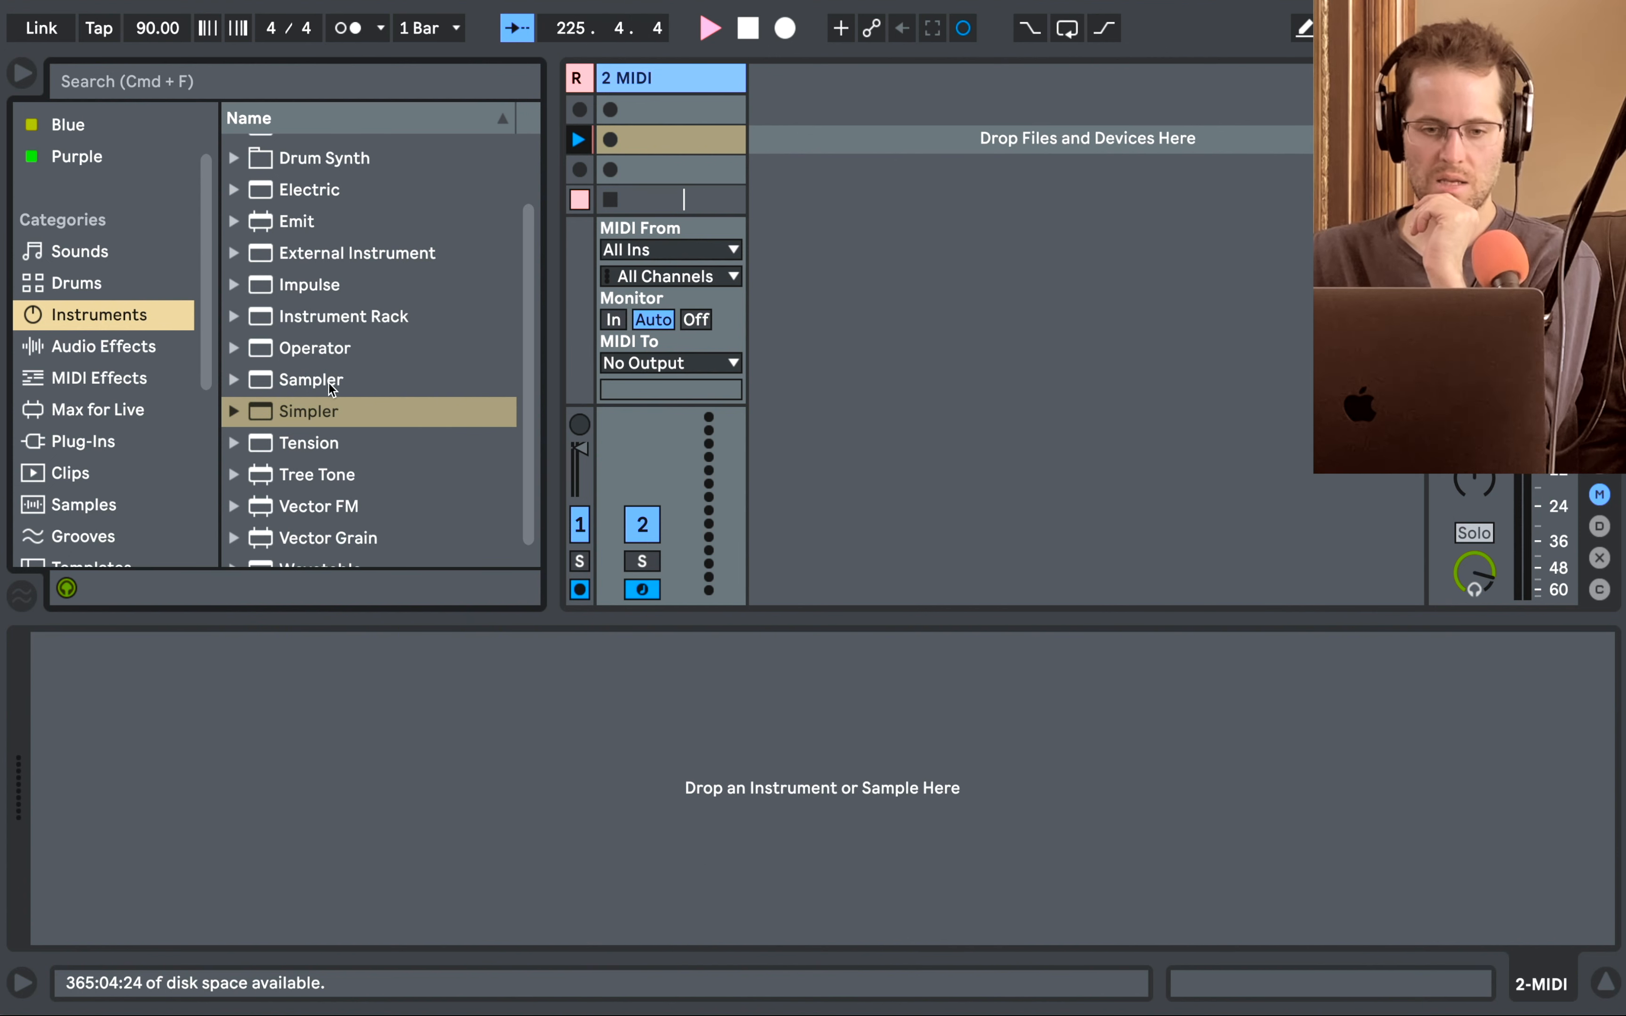
double_click(321, 410)
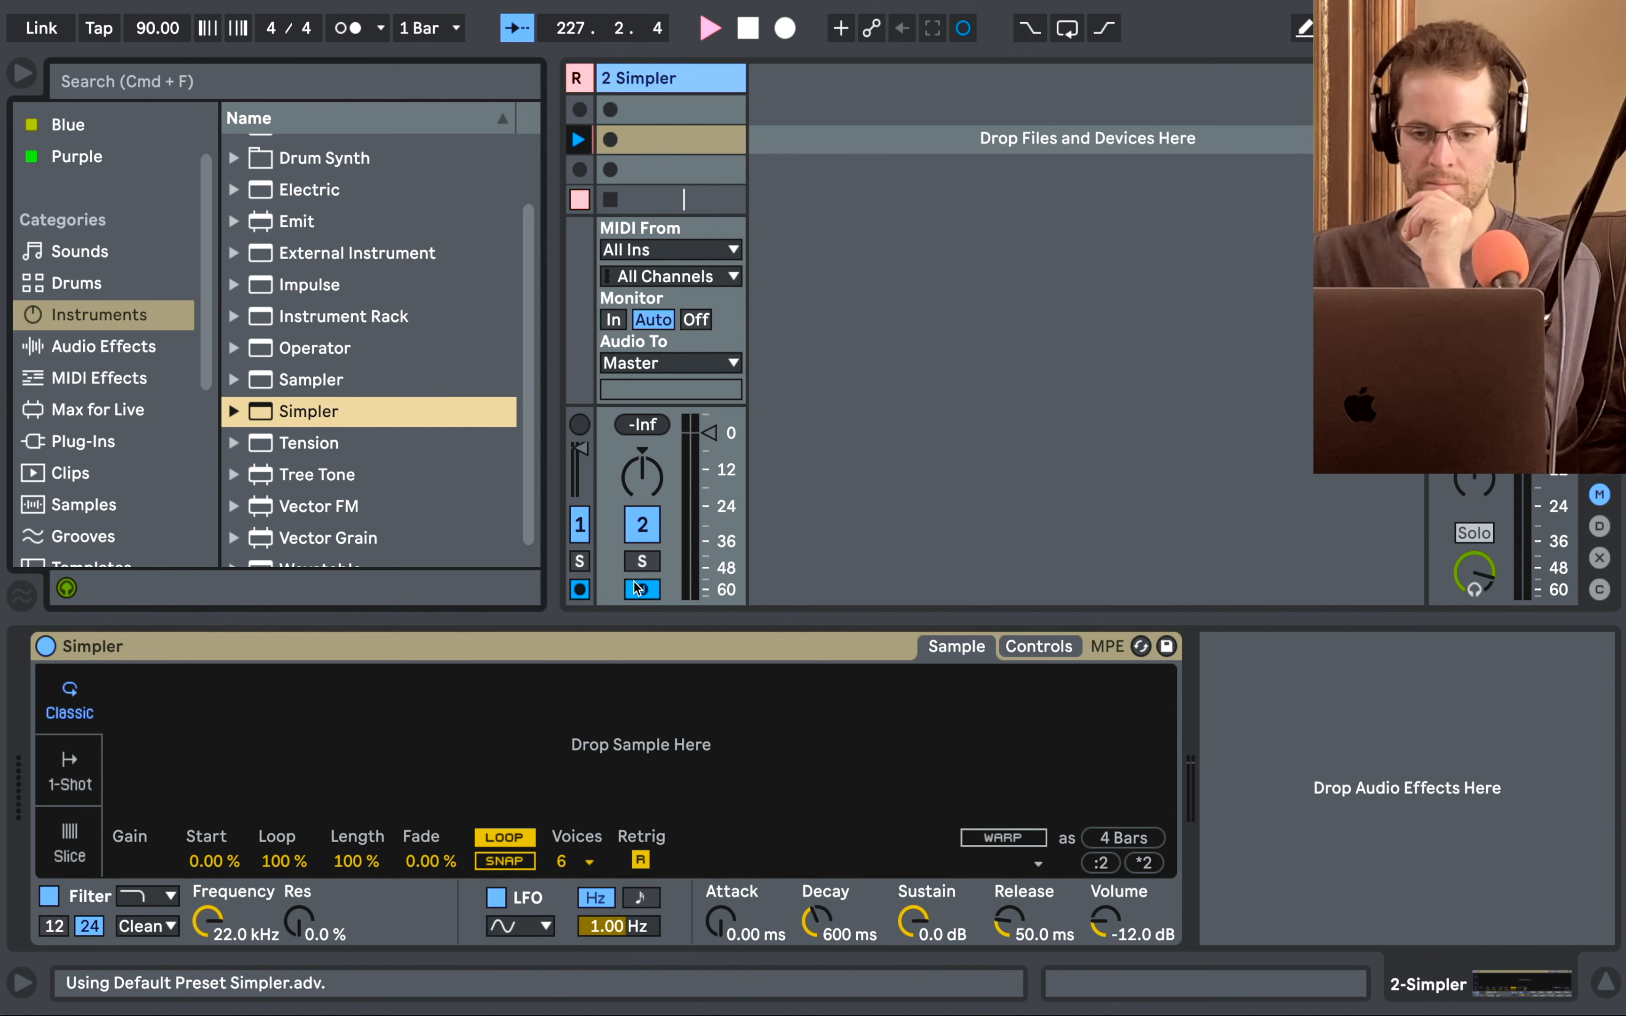
Search the Samples category for "bass" and select 7y9A Kit-BassTear.aif.
scroll(80, 403, "down", 5)
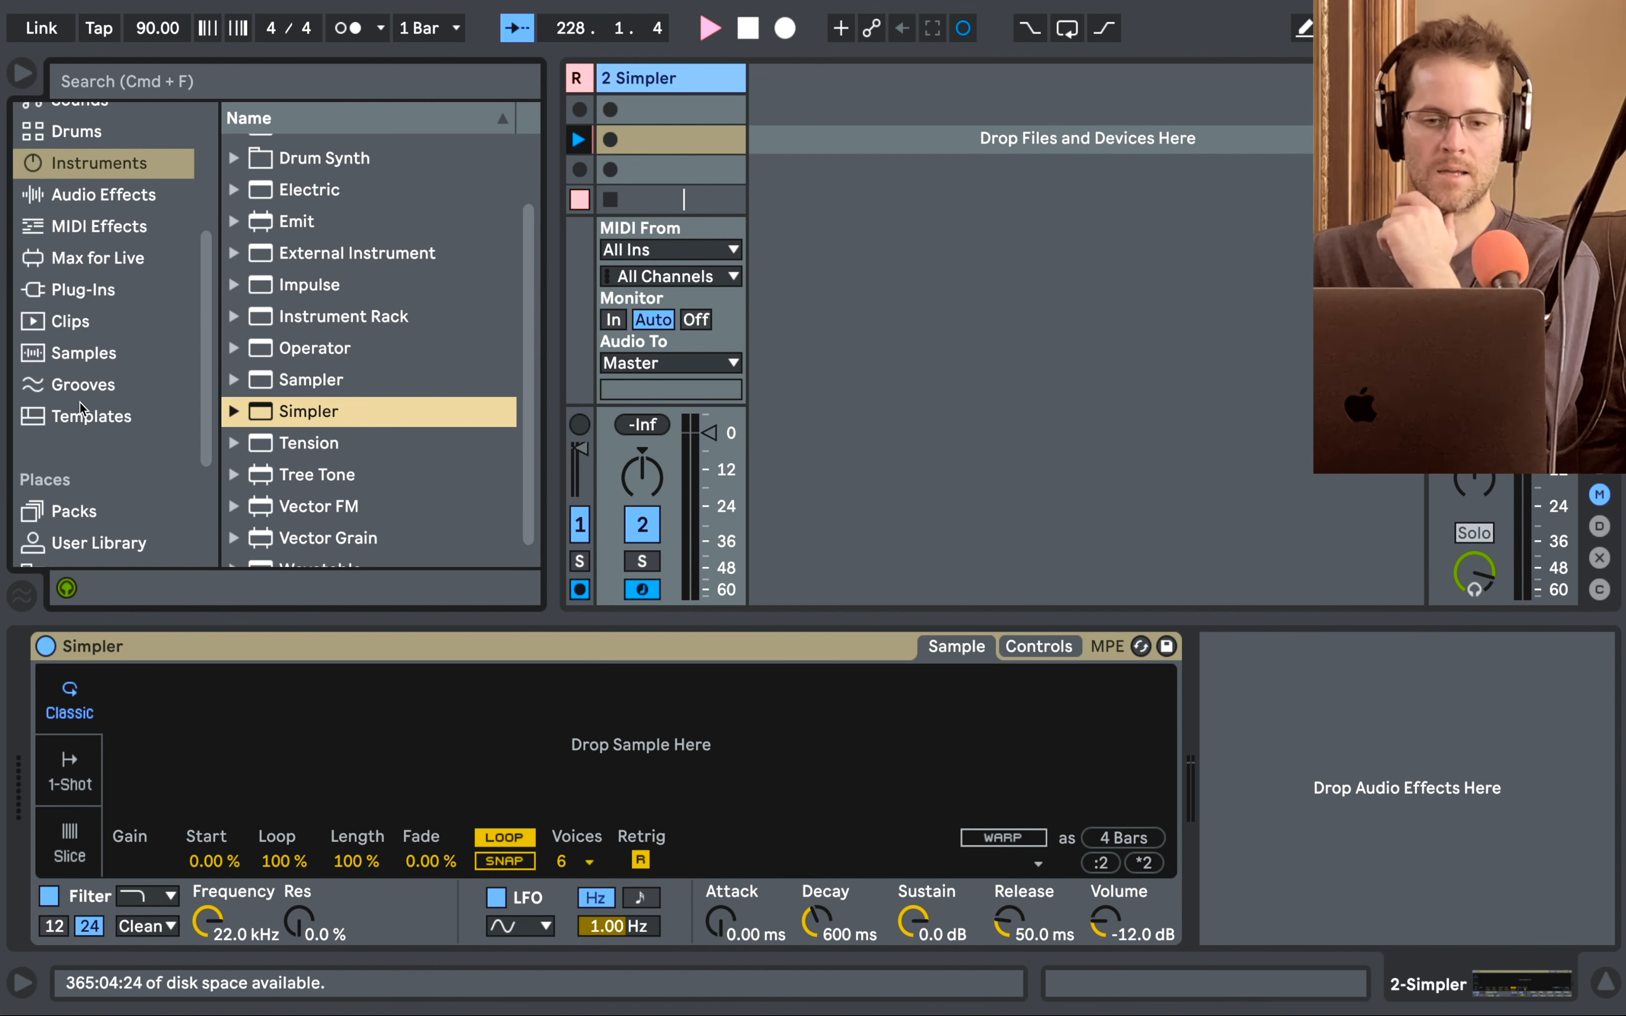
scroll(80, 403, "down", 2)
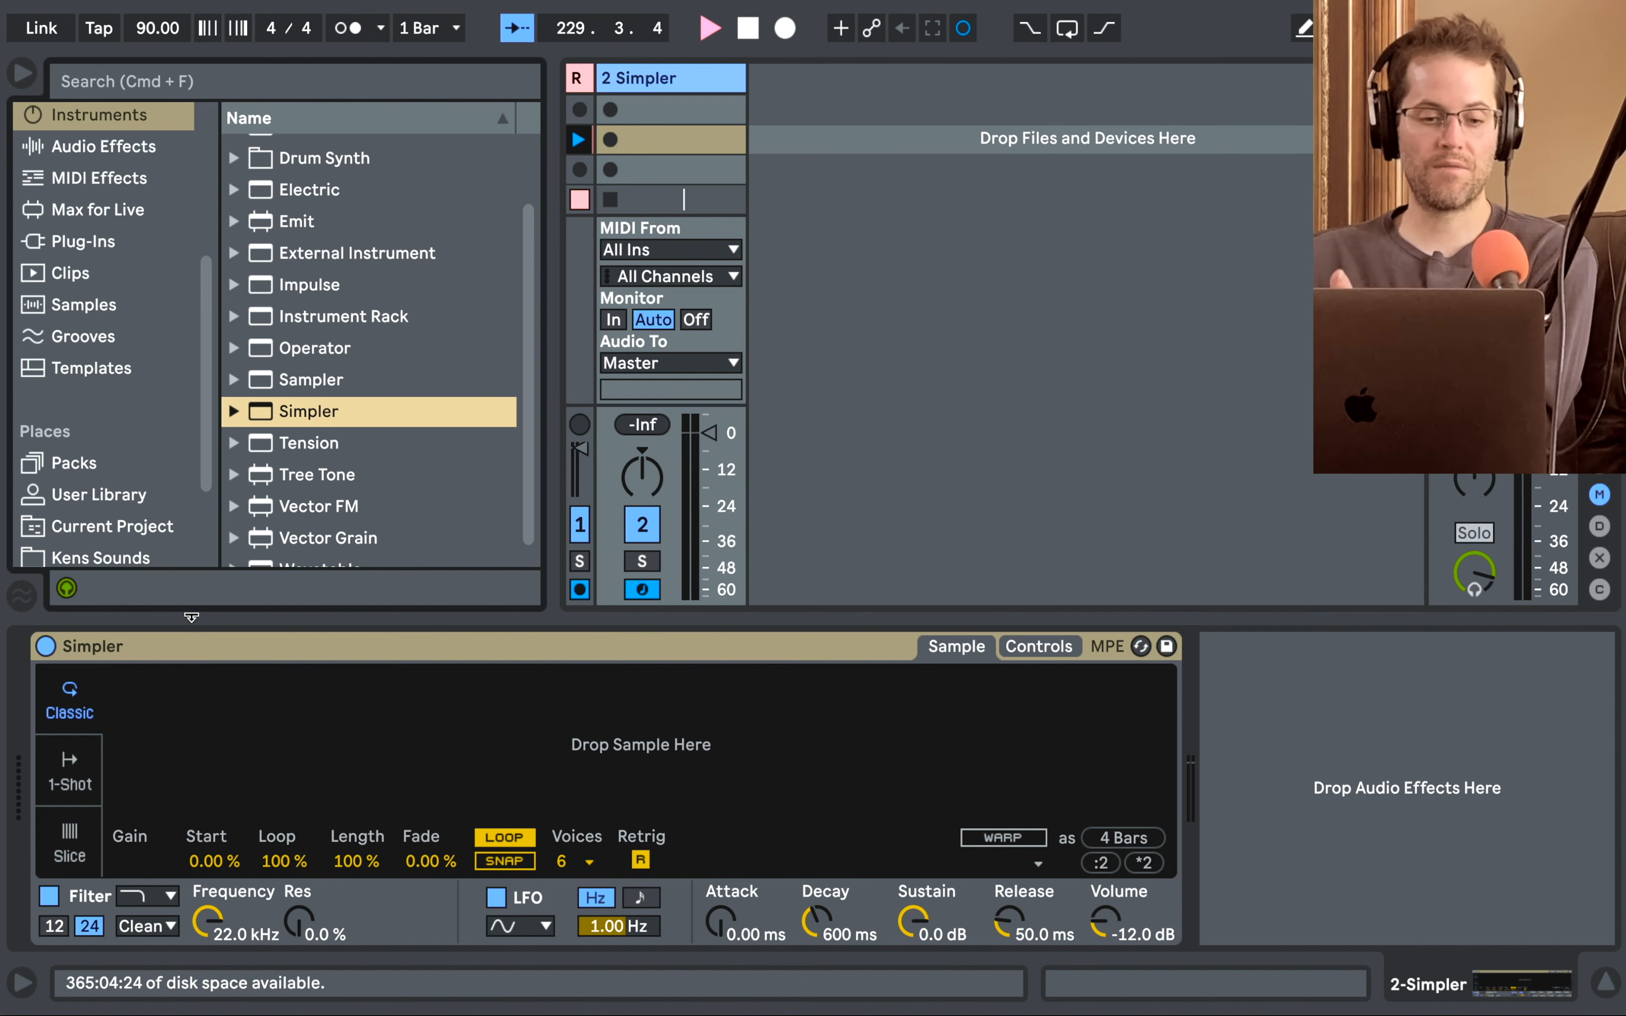
left_click(191, 646)
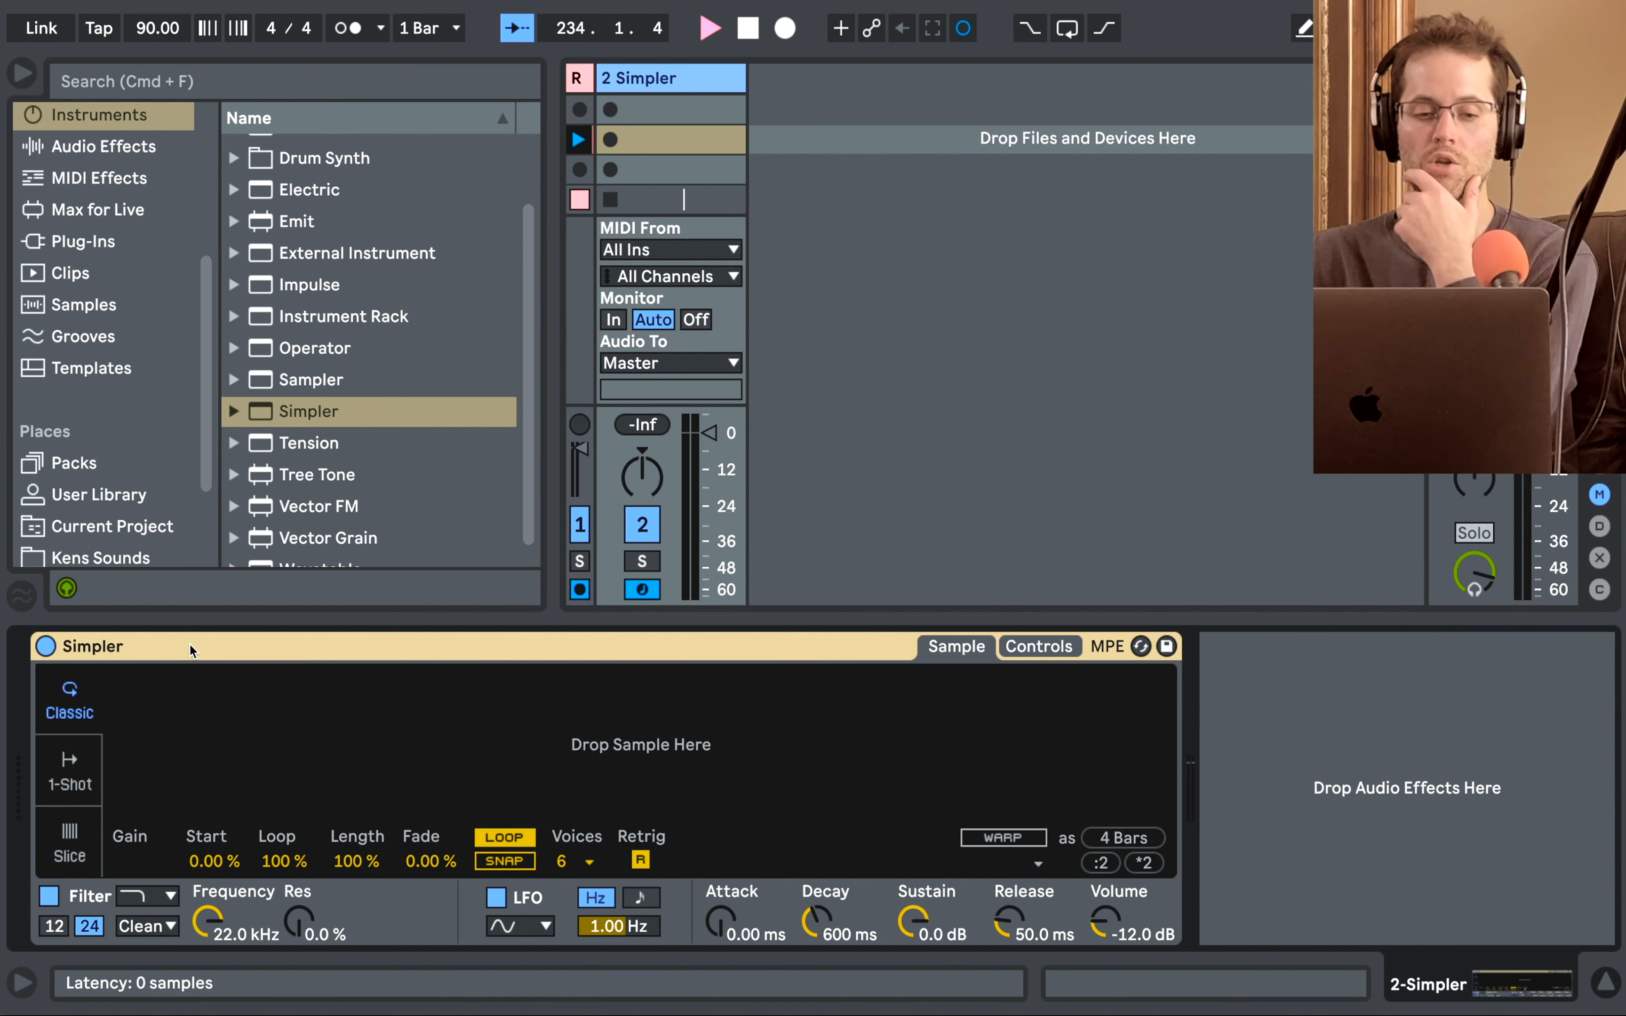
left_click(110, 319)
scroll(110, 323, "up", 2)
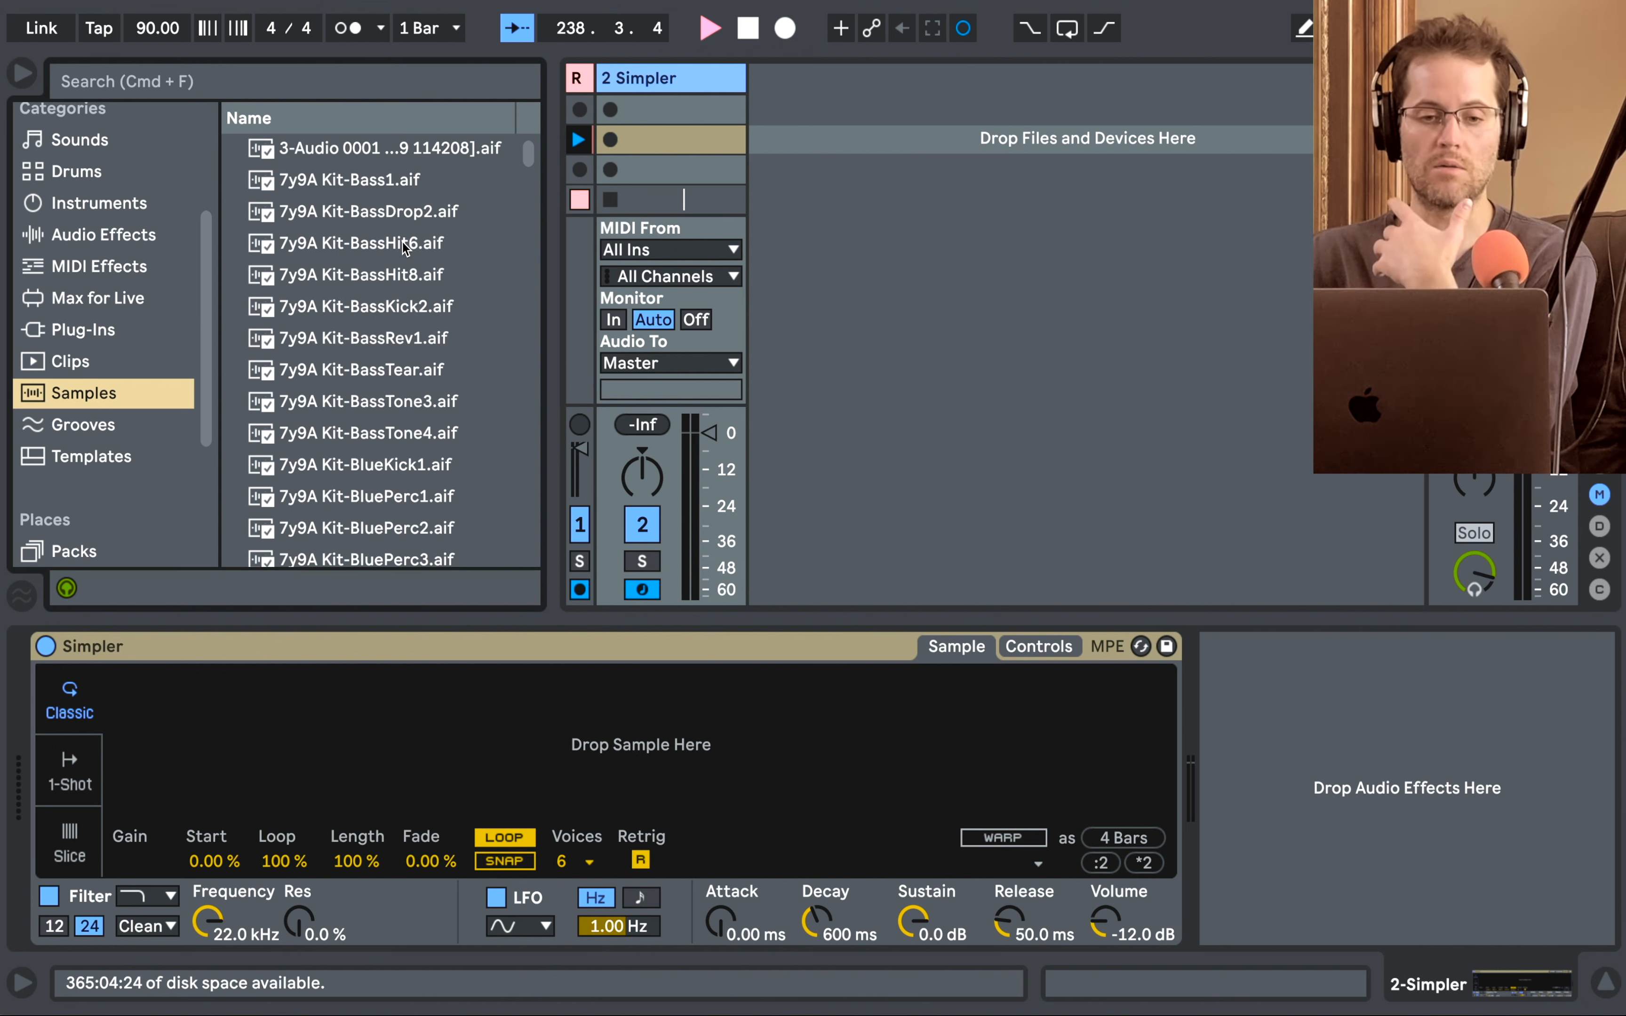
left_click(220, 89)
type("bass")
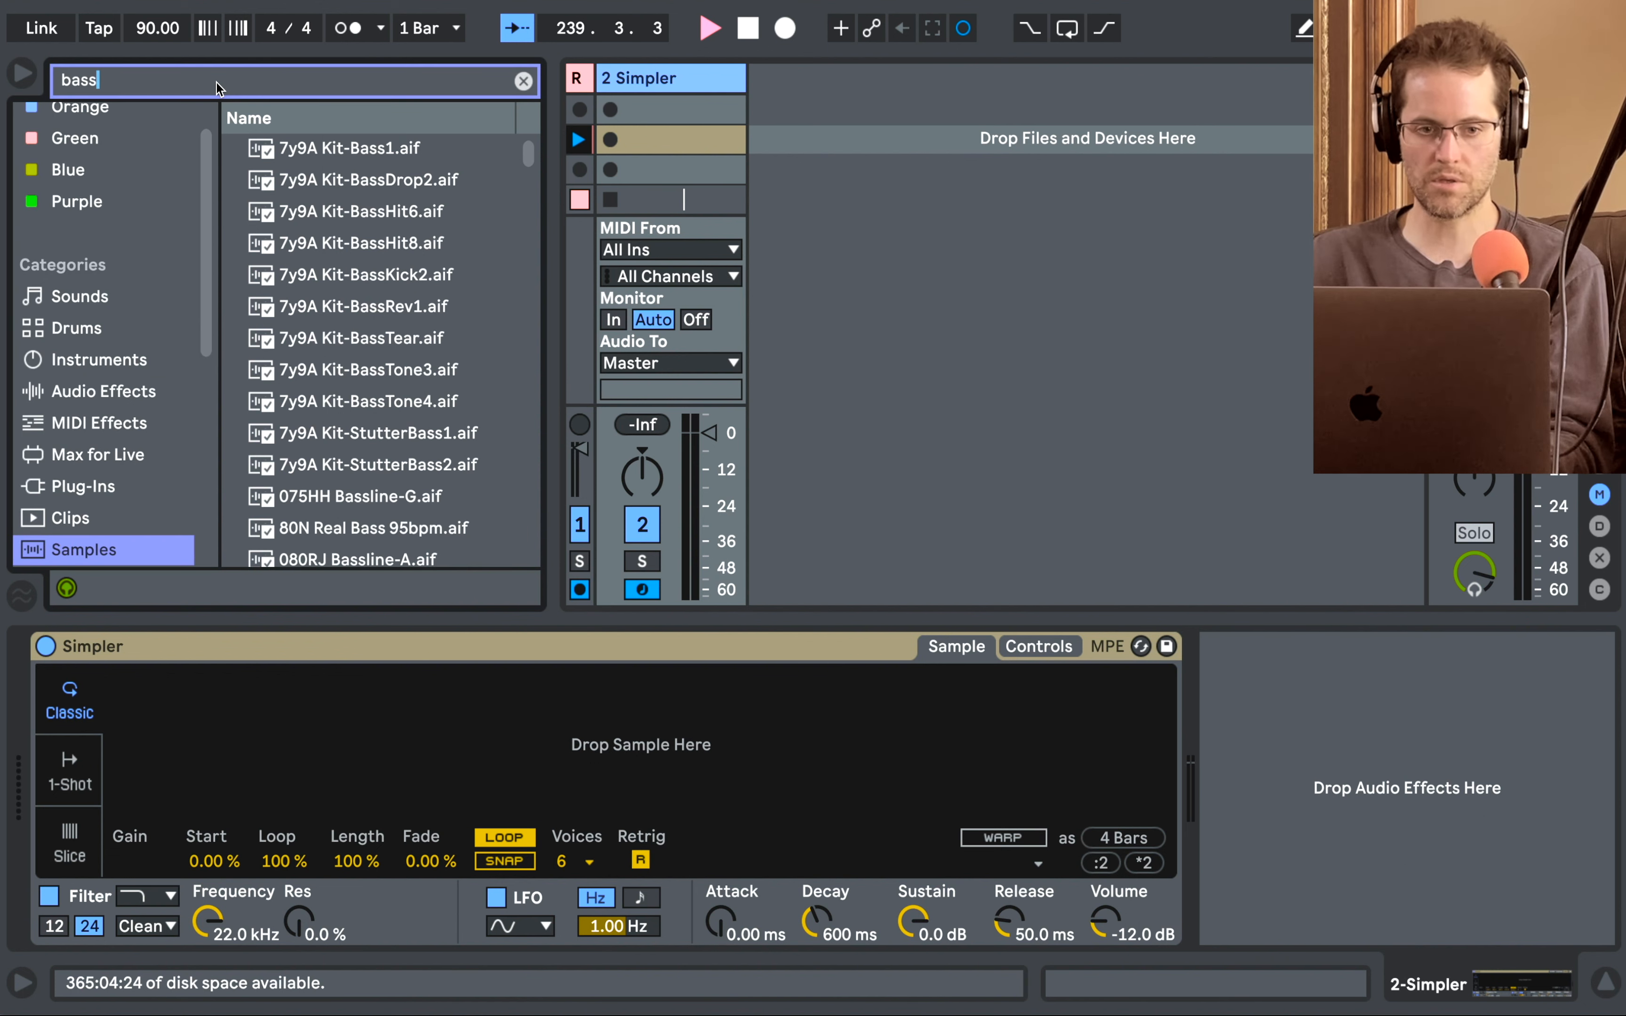
left_click(357, 345)
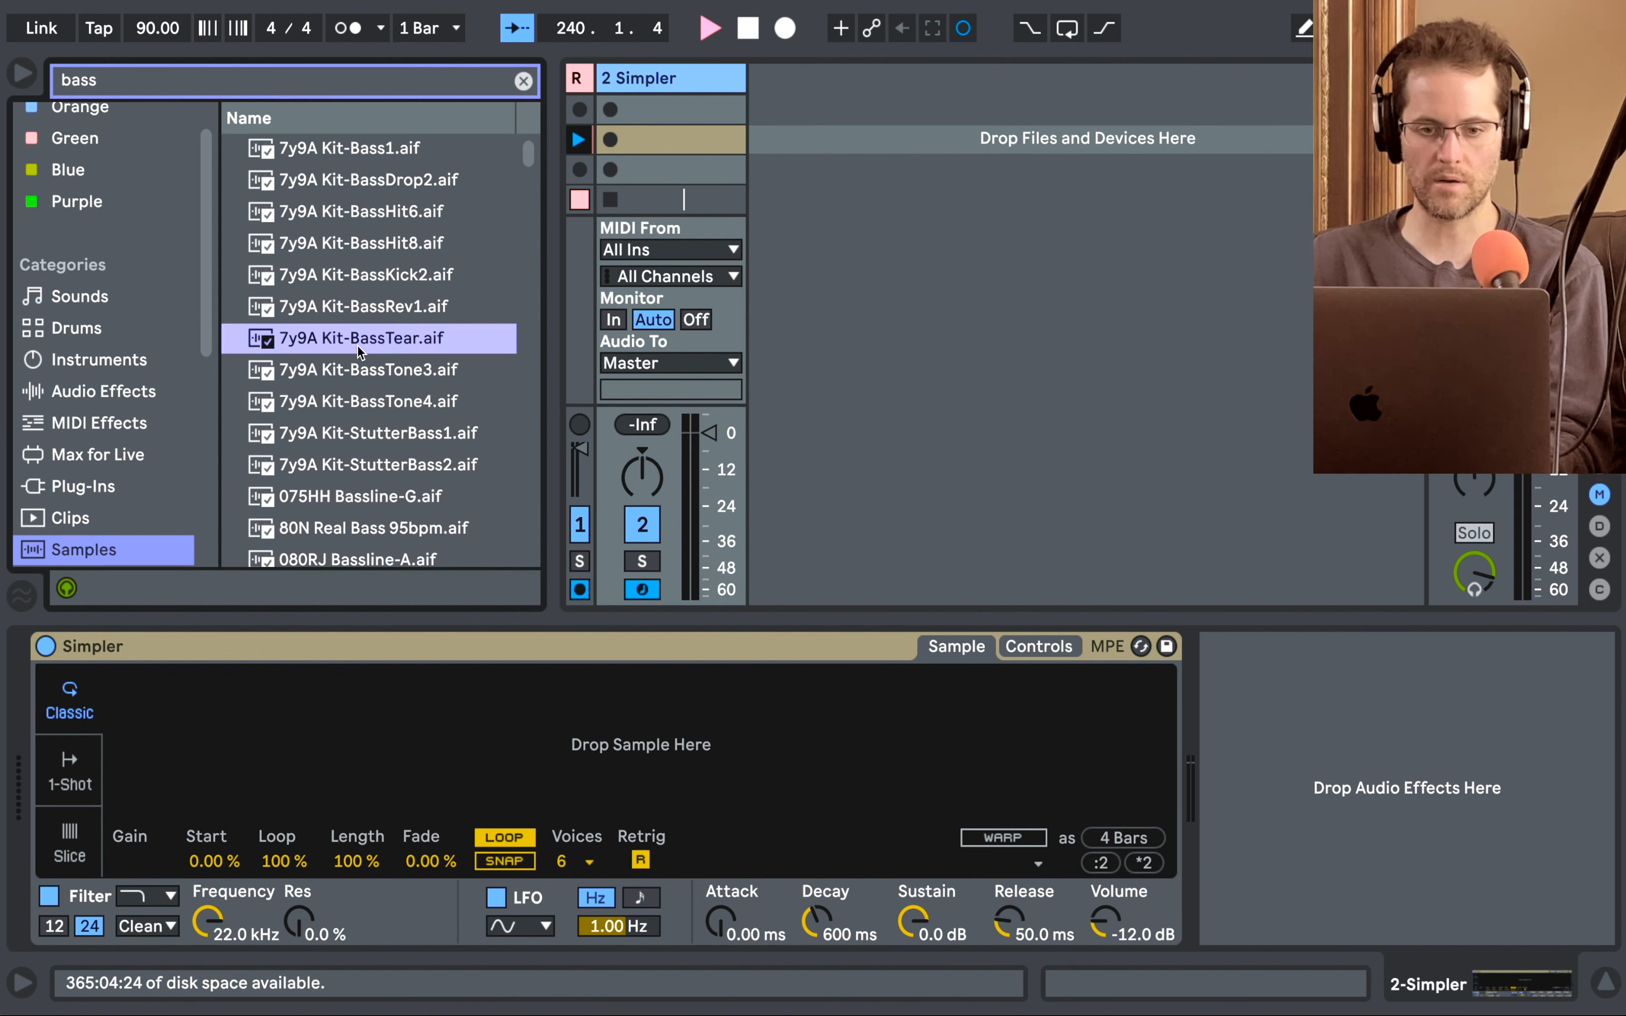
Audition several bass samples, from 7y9A Kit-BassRev1.aif through the Bassline loops to 90 - Bushwick - Bass.aif.
left_click(364, 310)
left_click(369, 409)
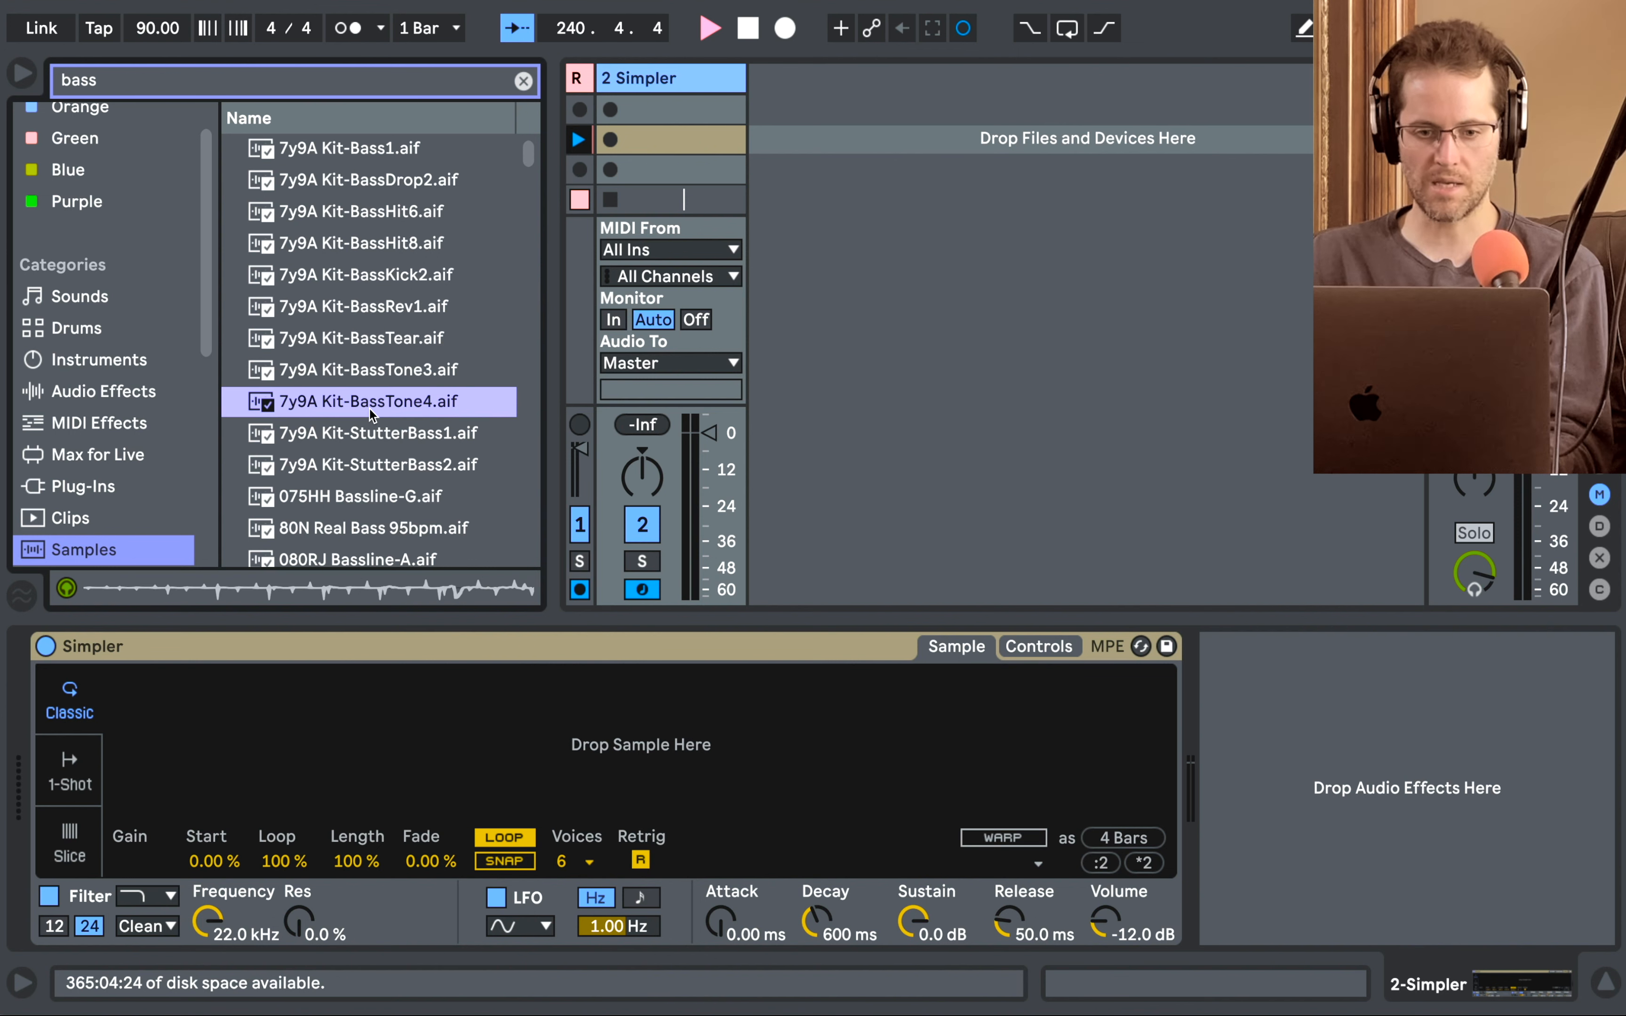
scroll(370, 410, "down", 3)
left_click(375, 390)
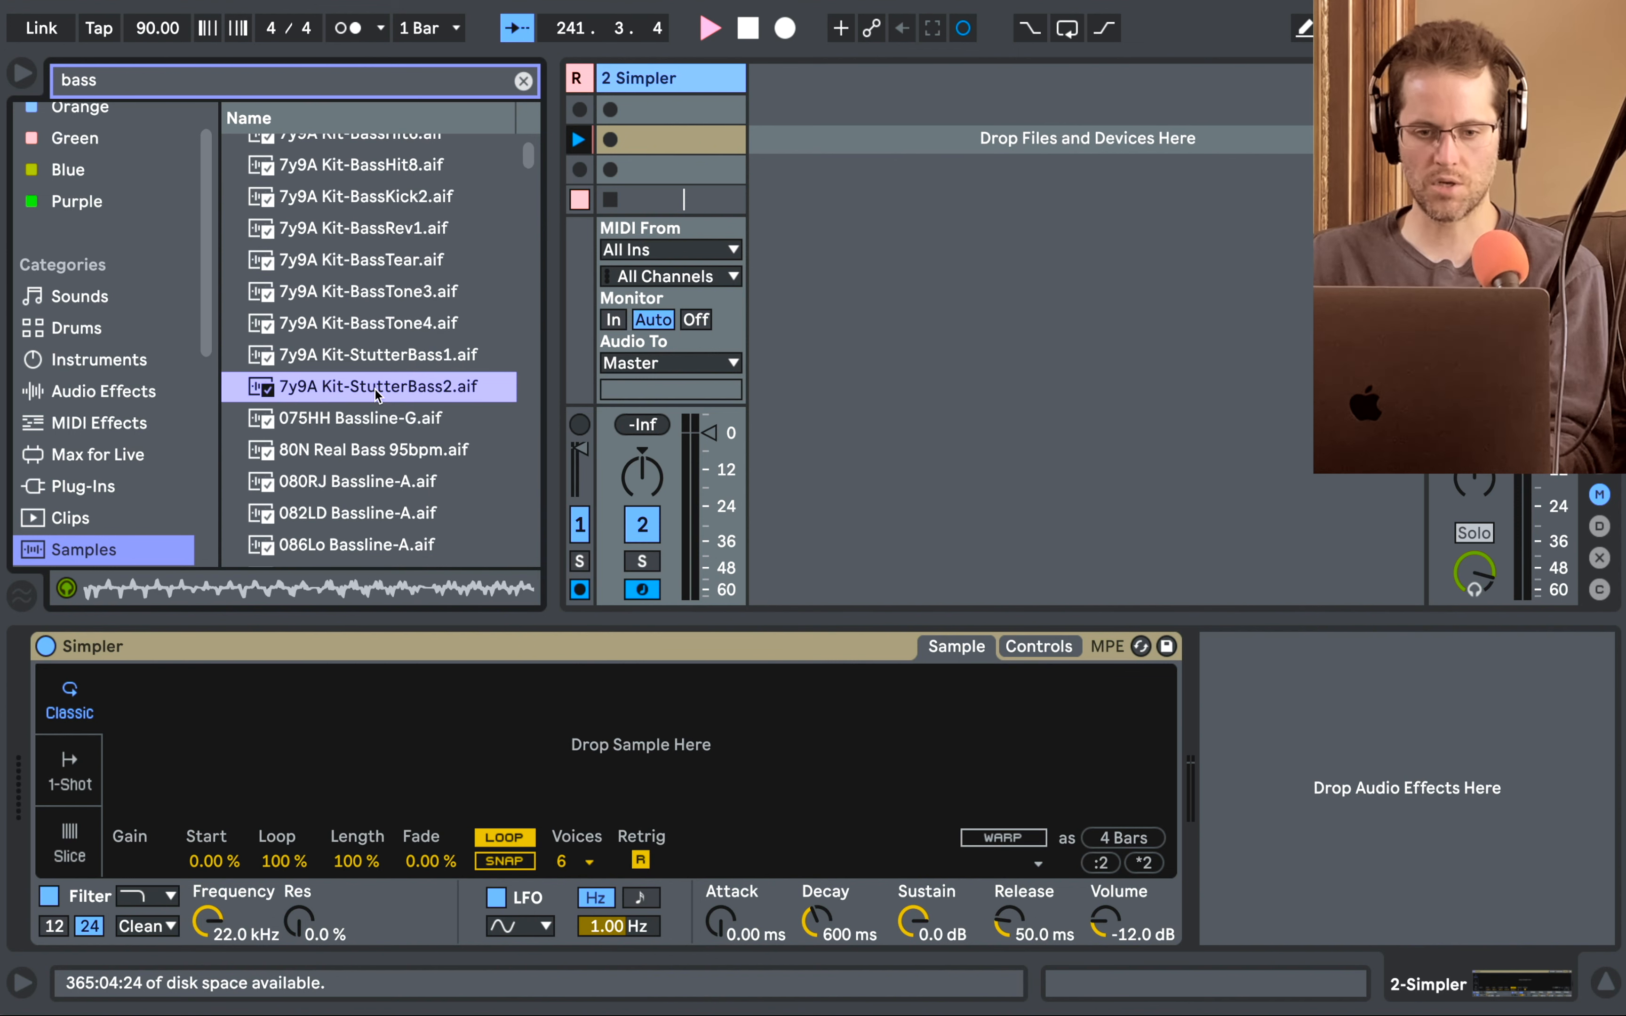
scroll(375, 390, "down", 2)
left_click(380, 367)
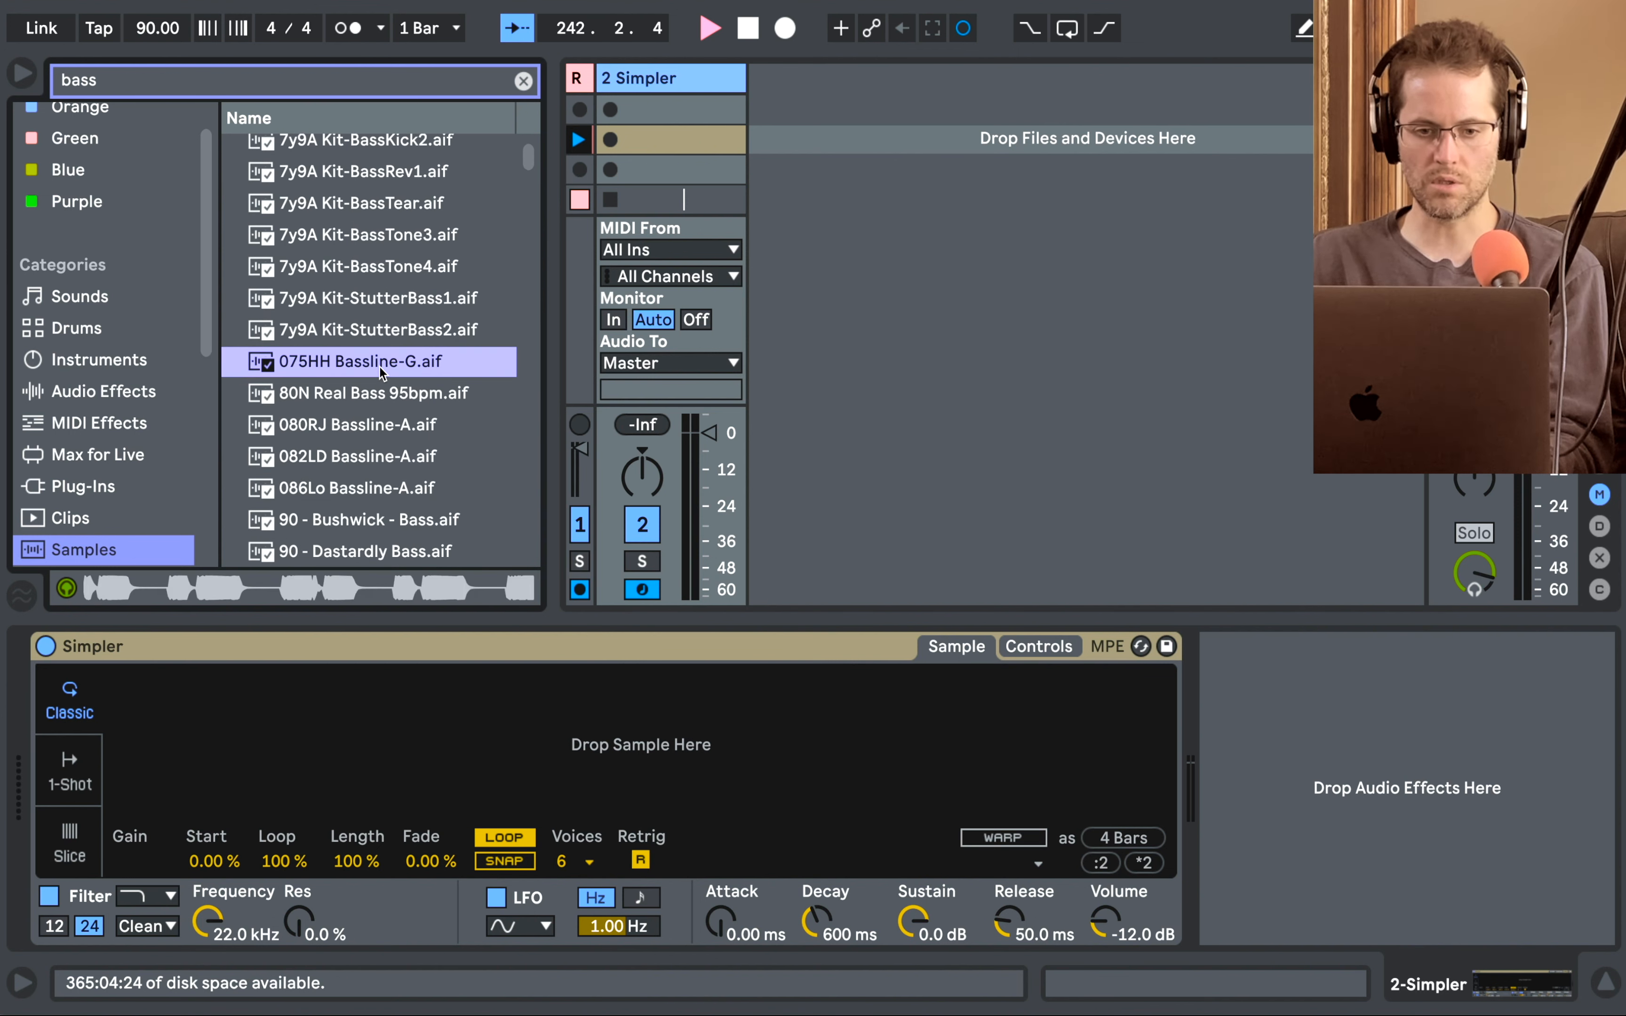
scroll(380, 367, "down", 2)
left_click(380, 373)
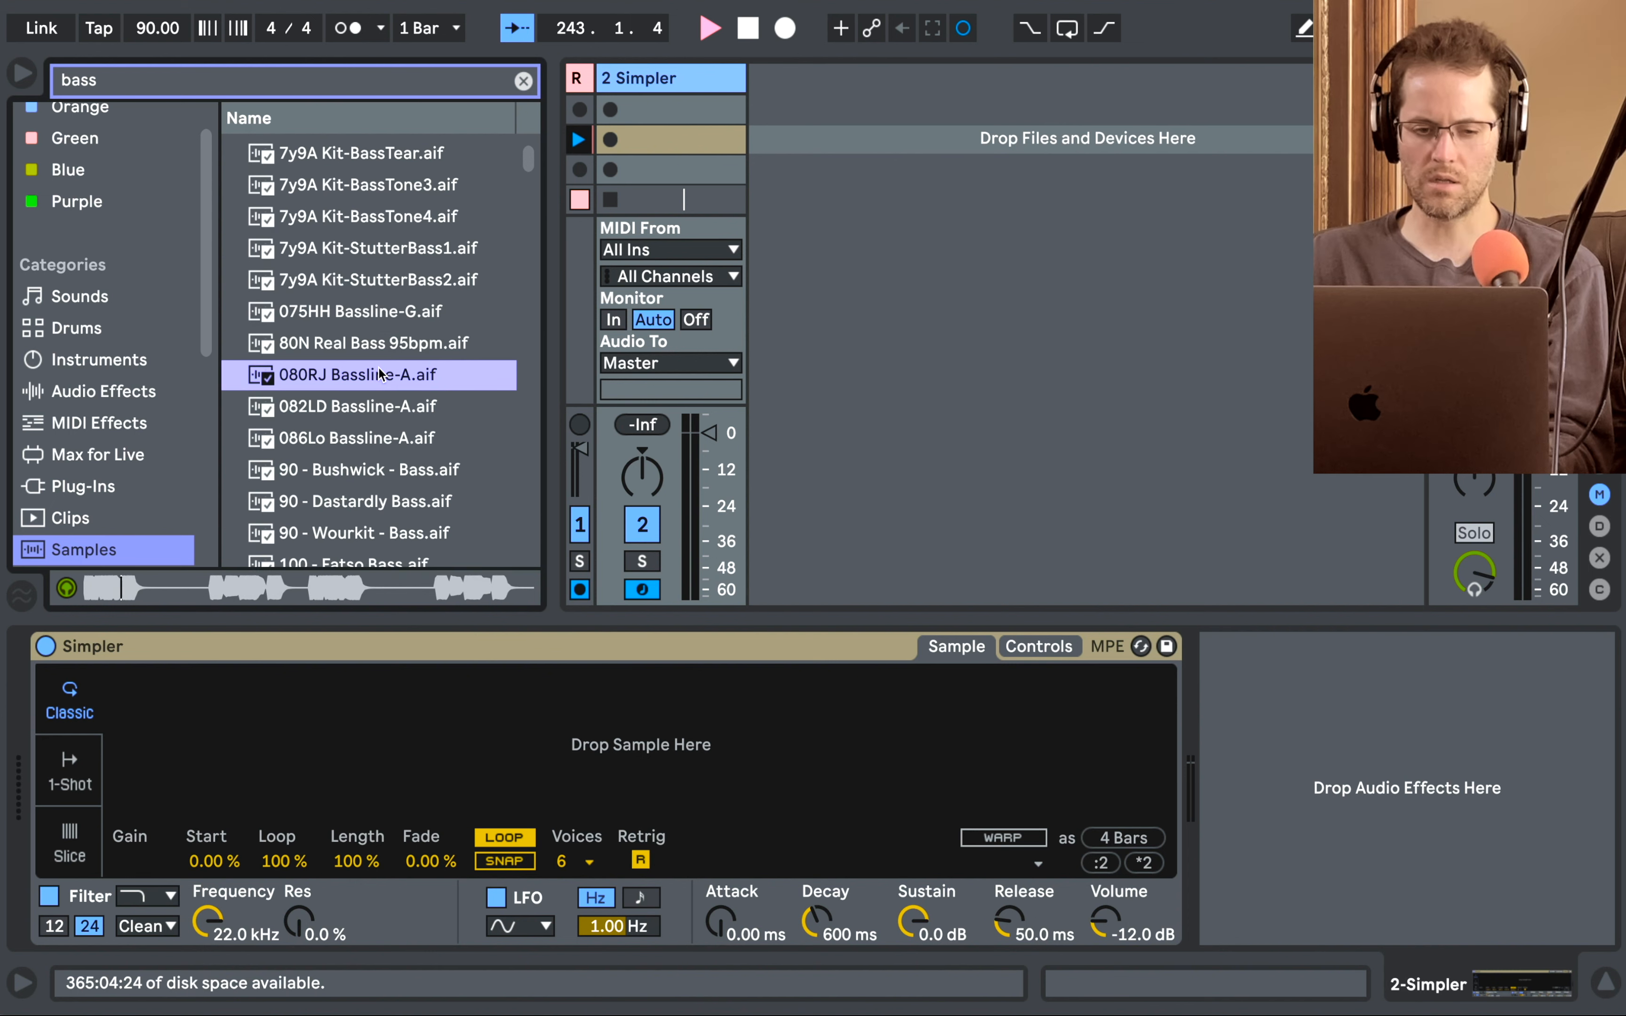
left_click(375, 470)
Audition 120 - Oblong Bass.aif, 125 - Go Easy - Bass Synth.aif and 130 - Lava - Bass.aif from the sample results.
scroll(375, 471, "down", 8)
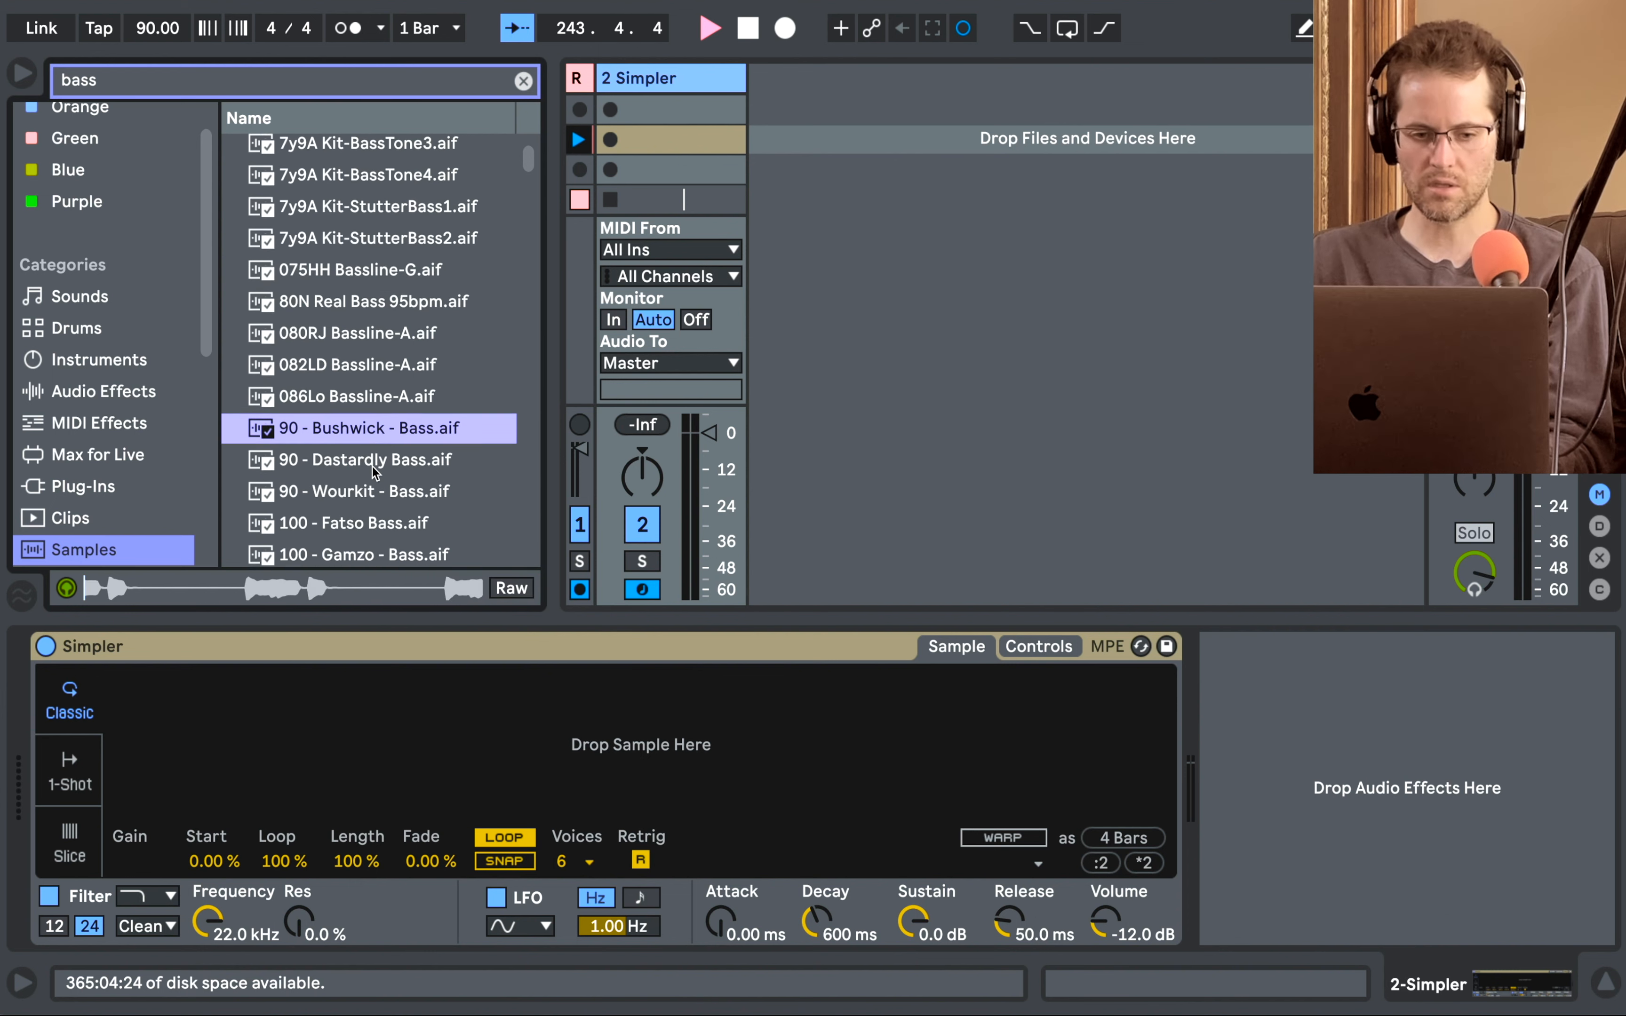
left_click(374, 476)
scroll(373, 466, "down", 4)
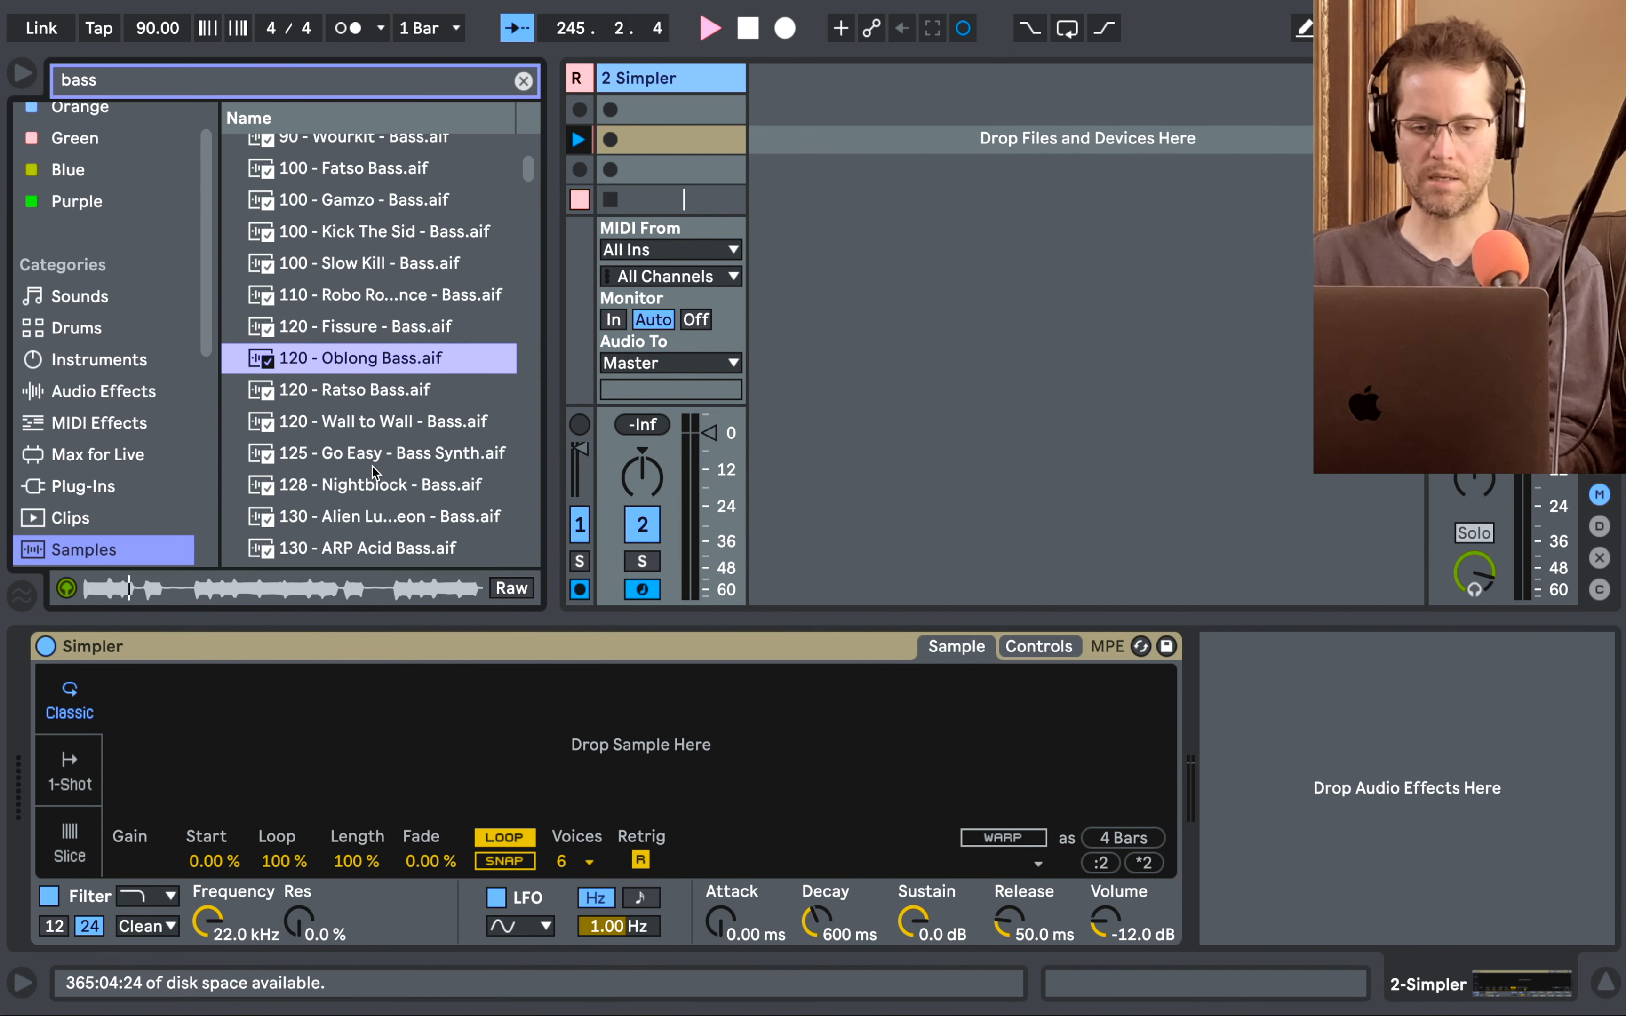
left_click(372, 467)
scroll(372, 466, "down", 5)
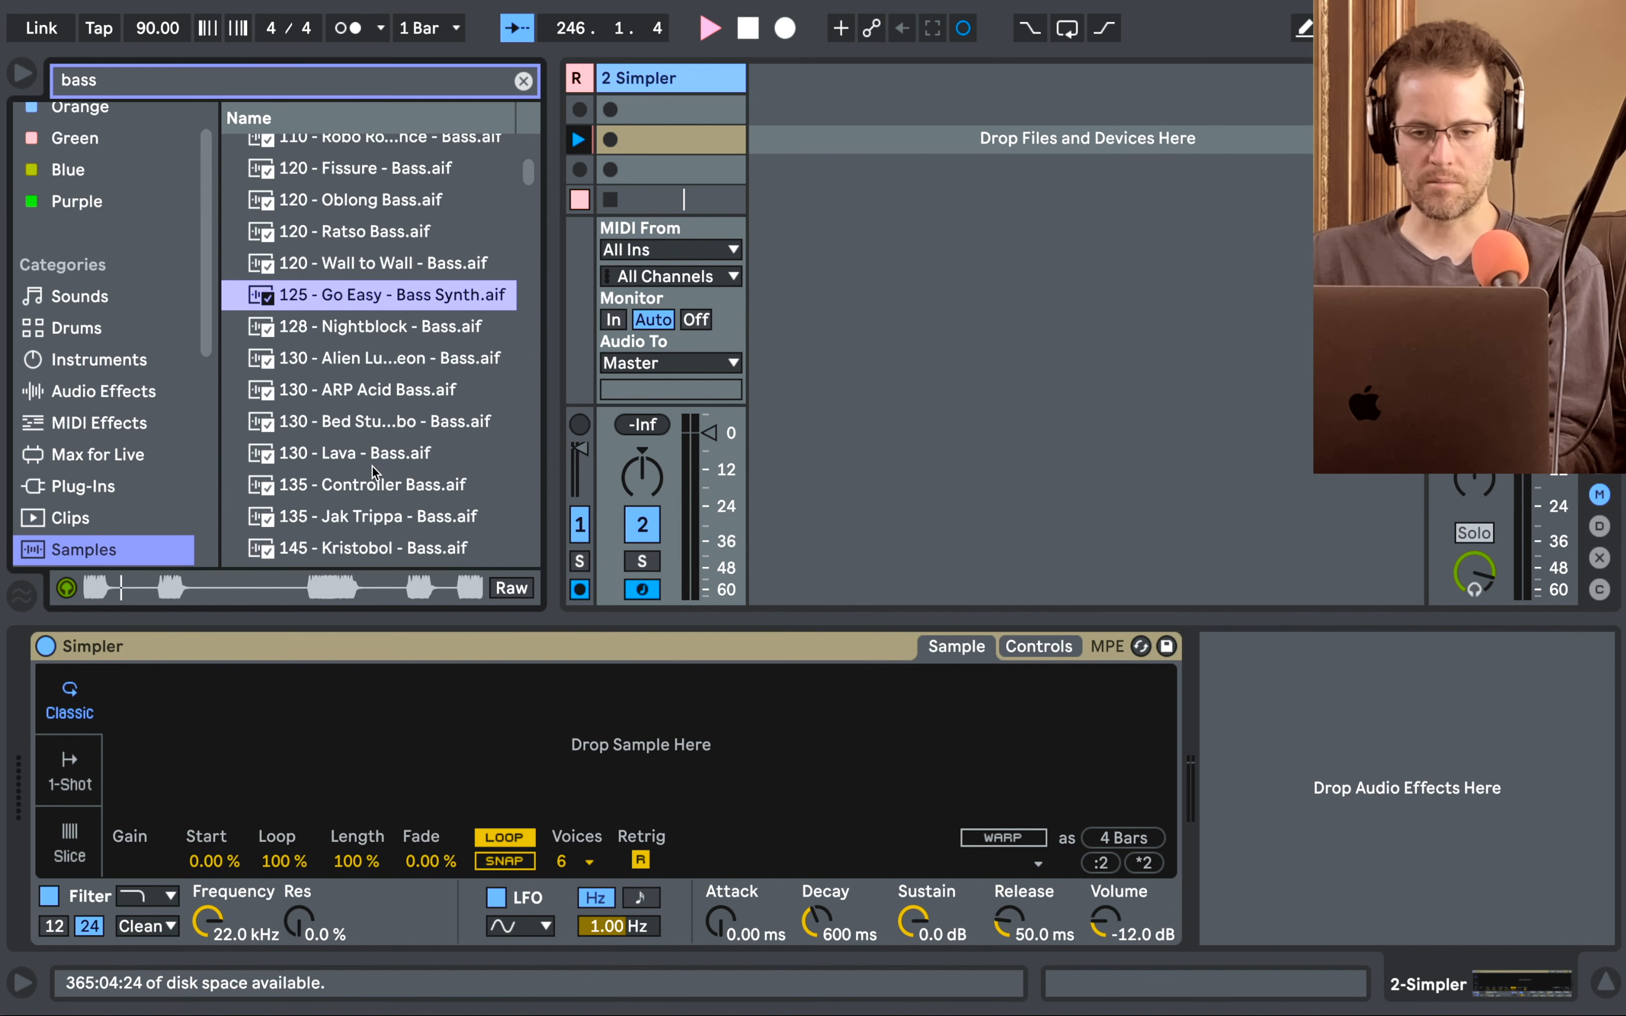
left_click(372, 466)
Set the preview volume to -7.0 dB and audition 135 - Controller Bass.aif and the 160 synth bass sample.
left_click_drag(1476, 573, 1475, 541)
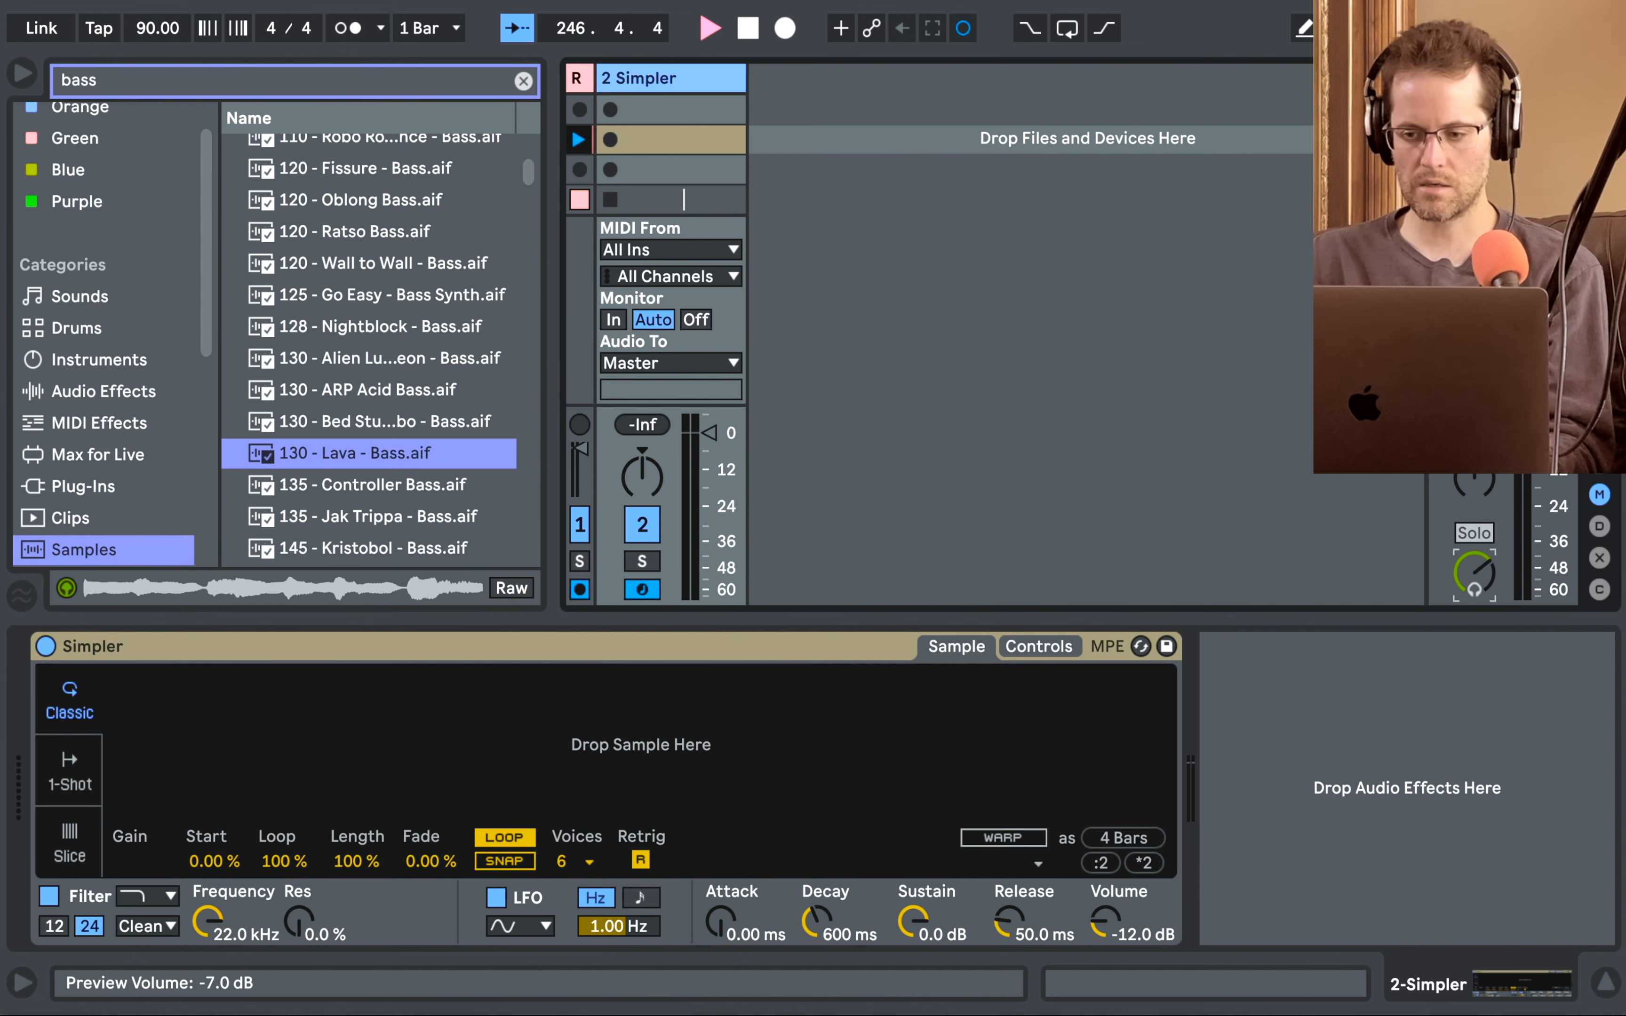
left_click(408, 487)
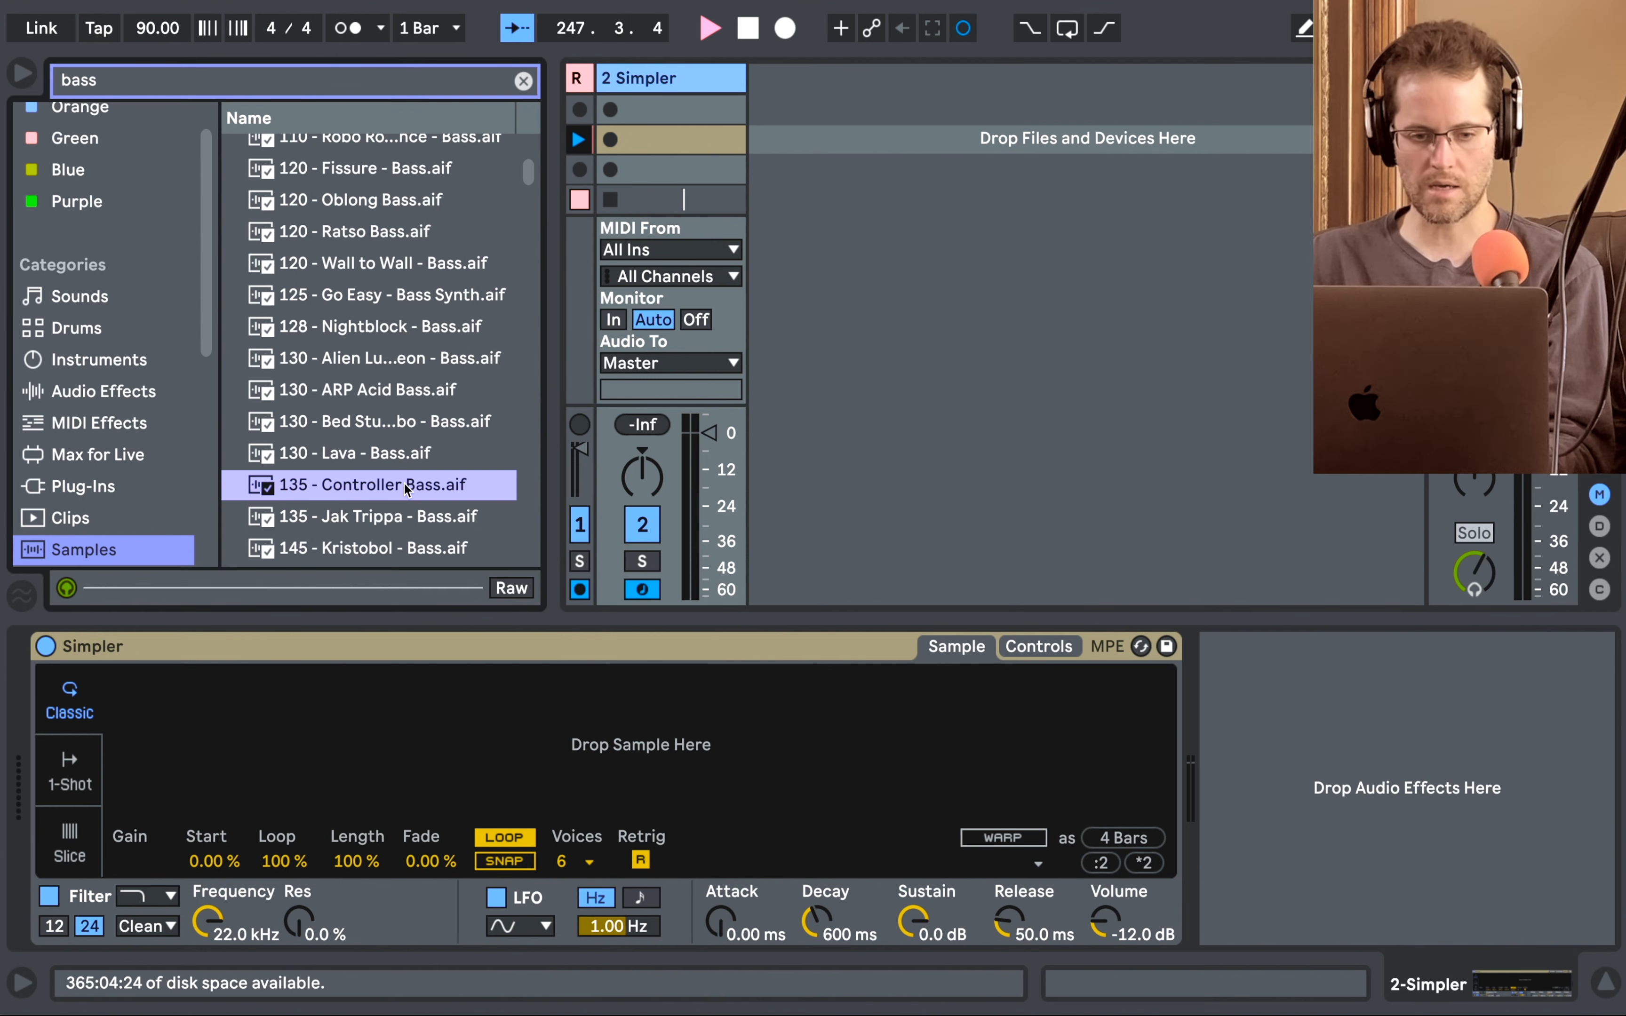
scroll(408, 489, "down", 4)
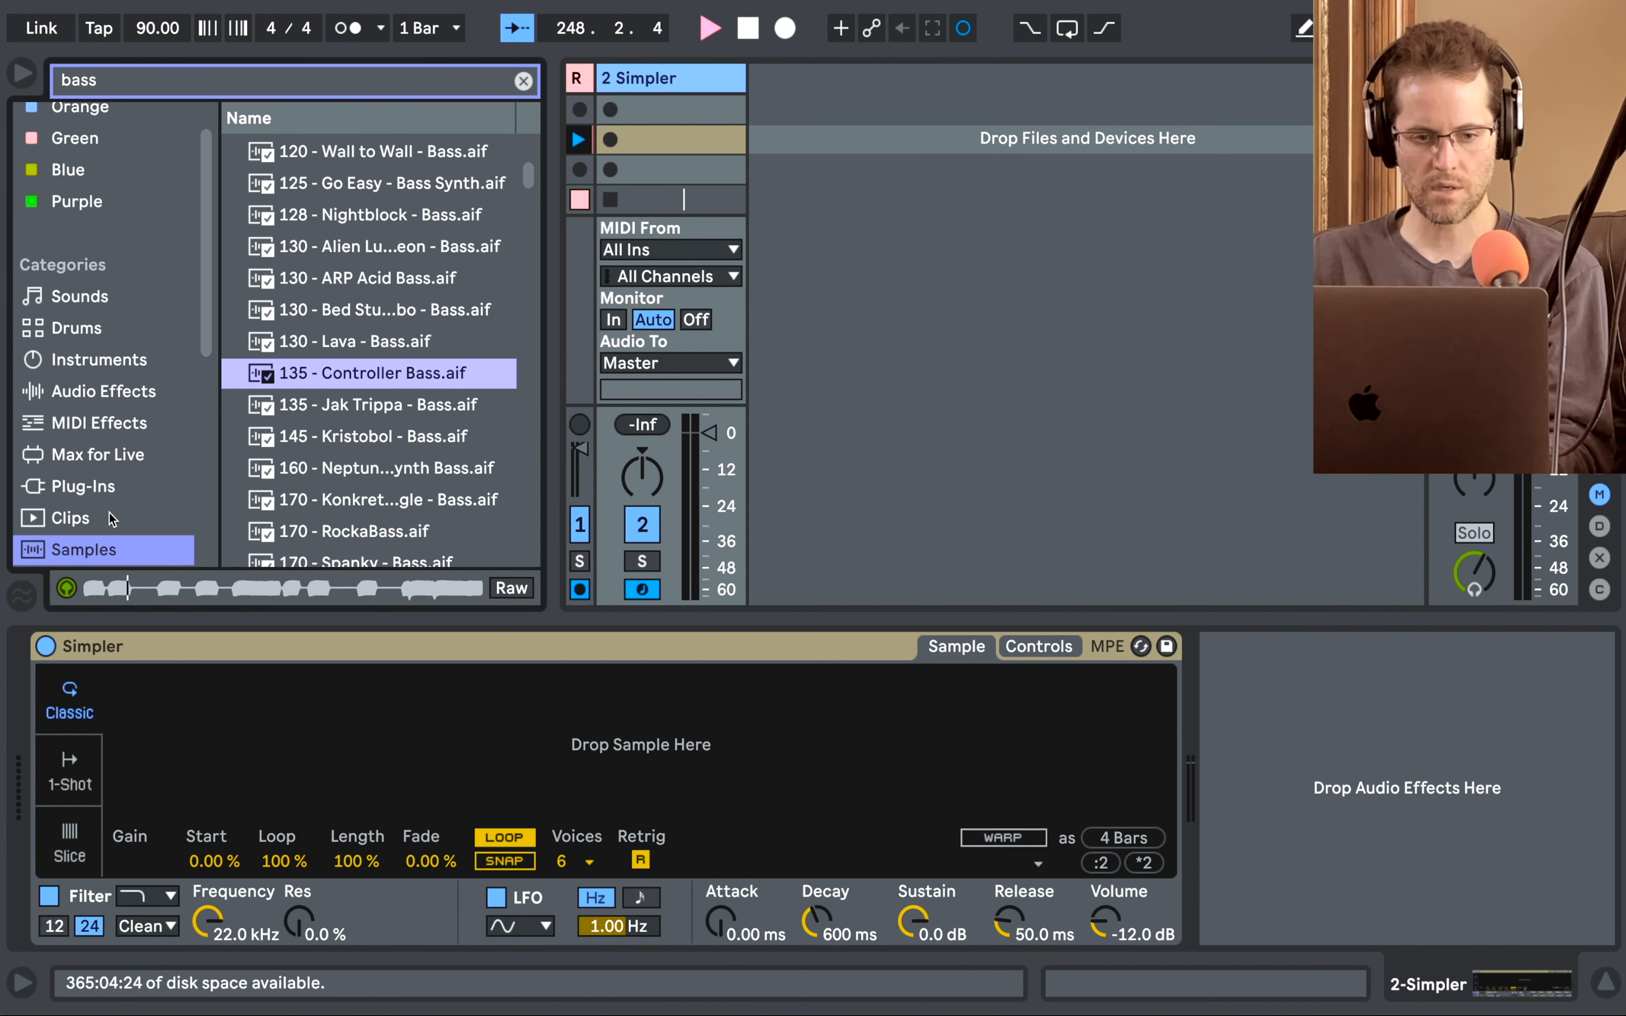
scroll(110, 511, "down", 3)
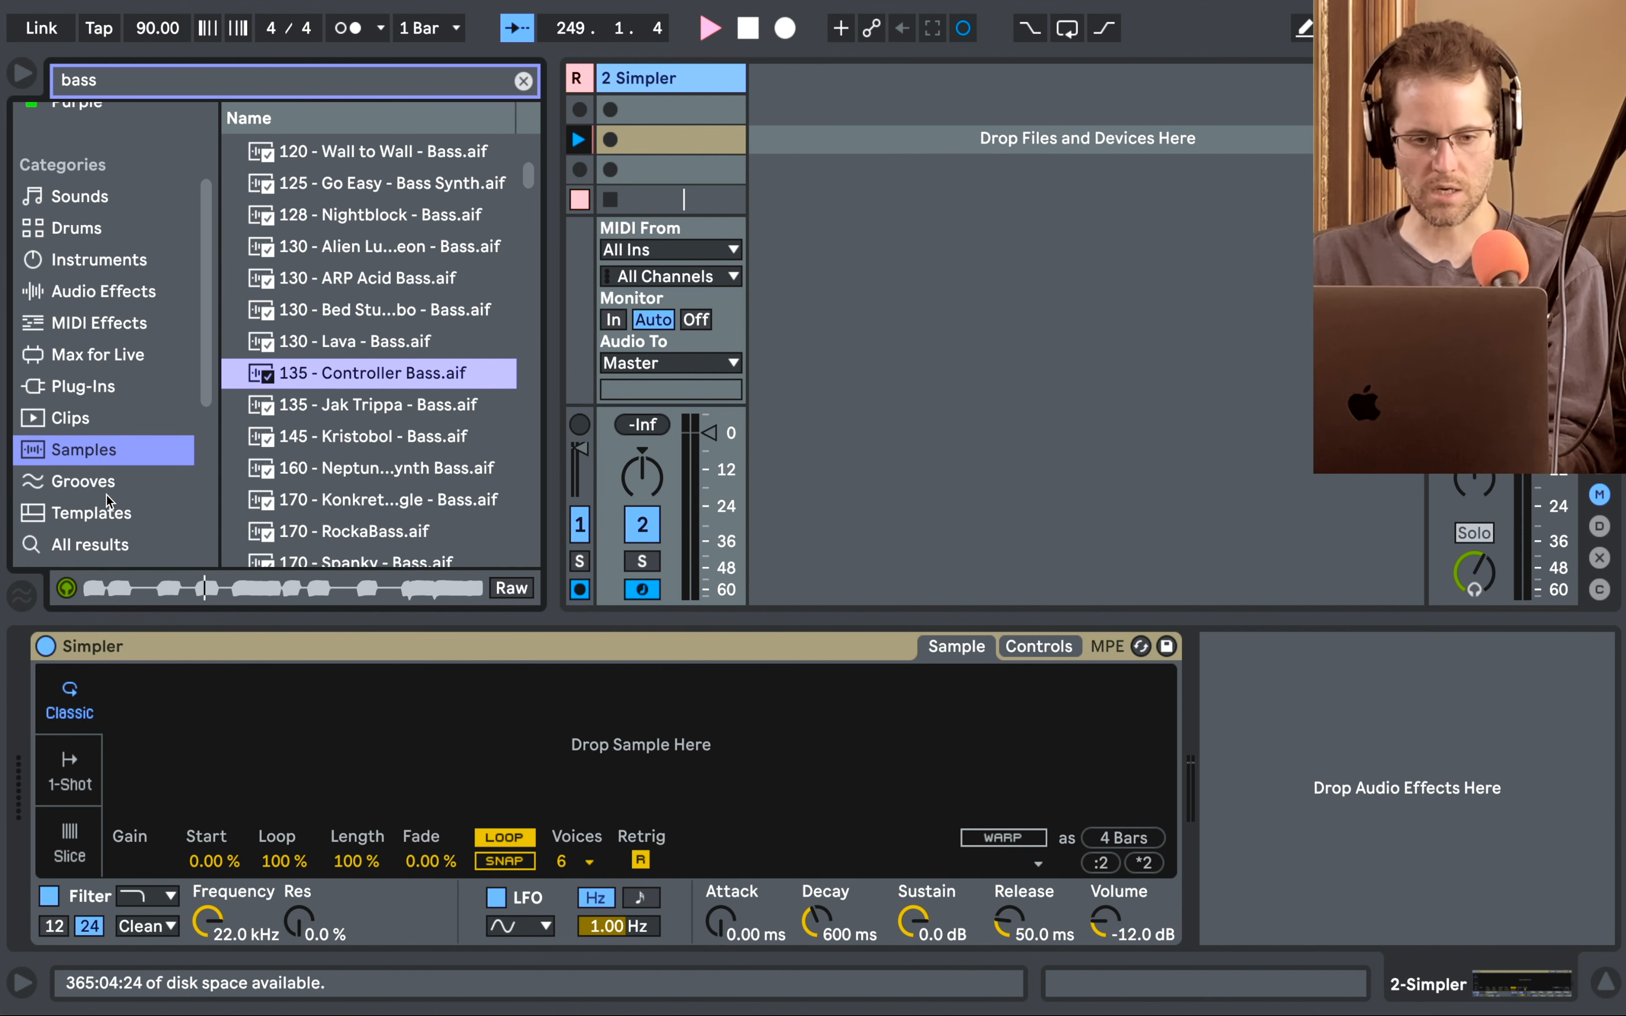
left_click(440, 470)
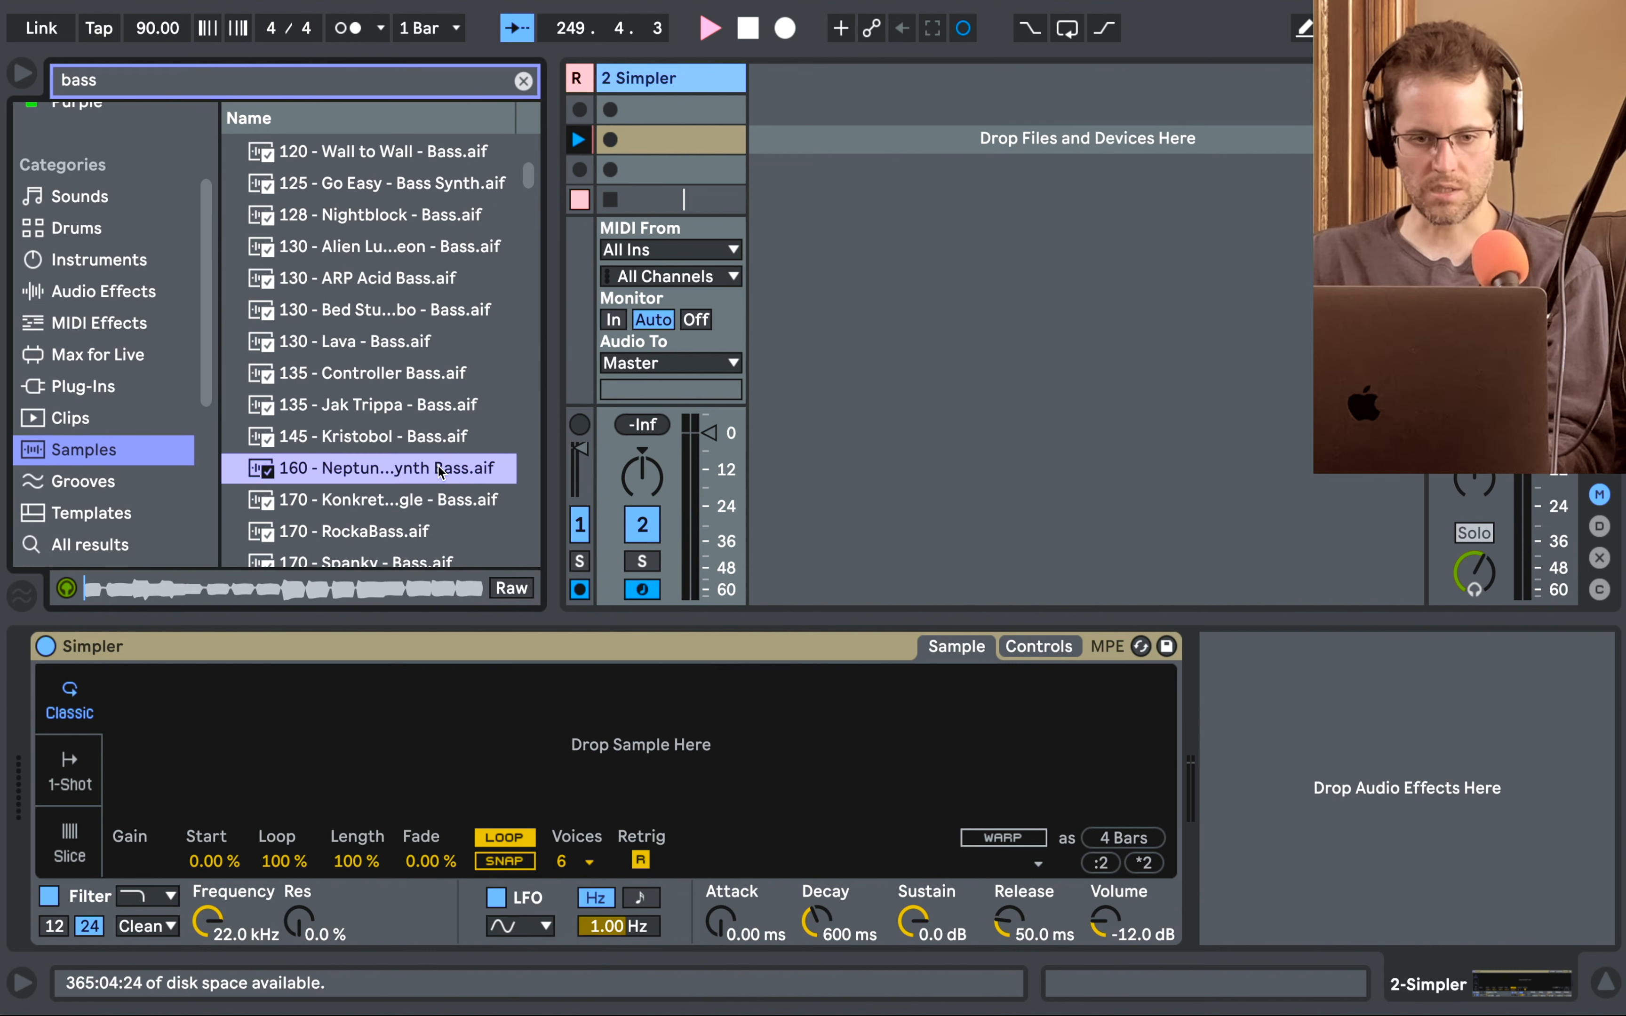
Audition the Bass Bertha samples, load Bass Bertha Bass-37.aif into Simpler and switch it to 1-Shot mode.
scroll(438, 468, "down", 20)
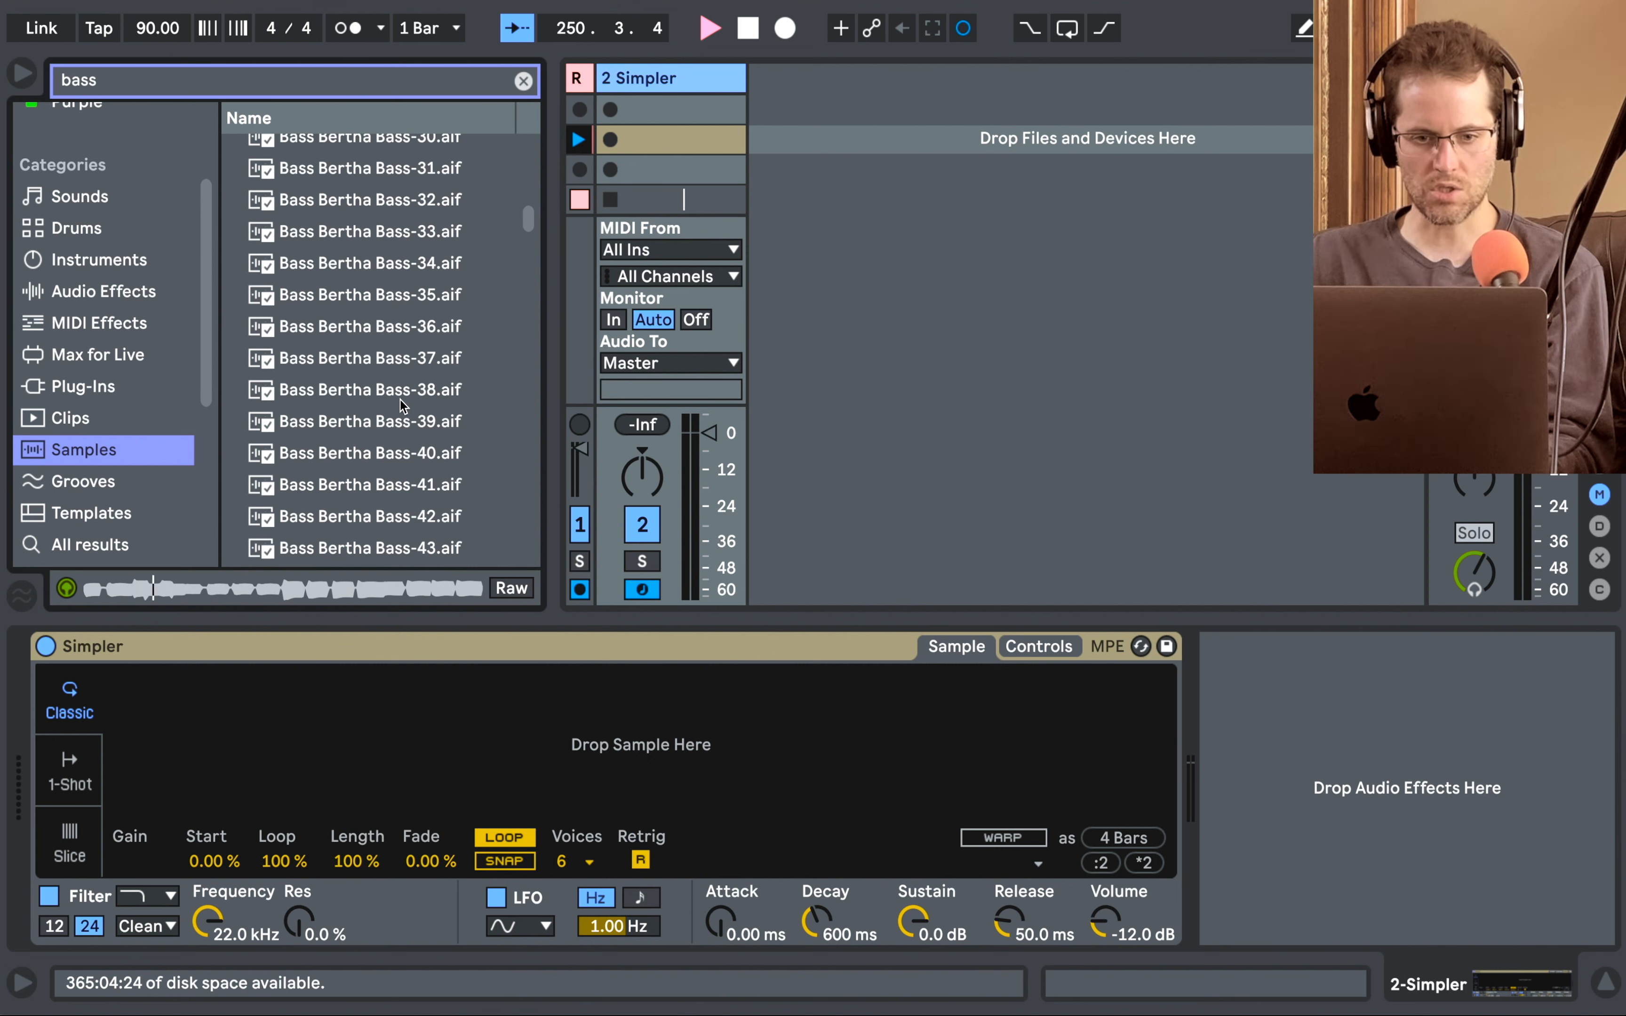
left_click(401, 400)
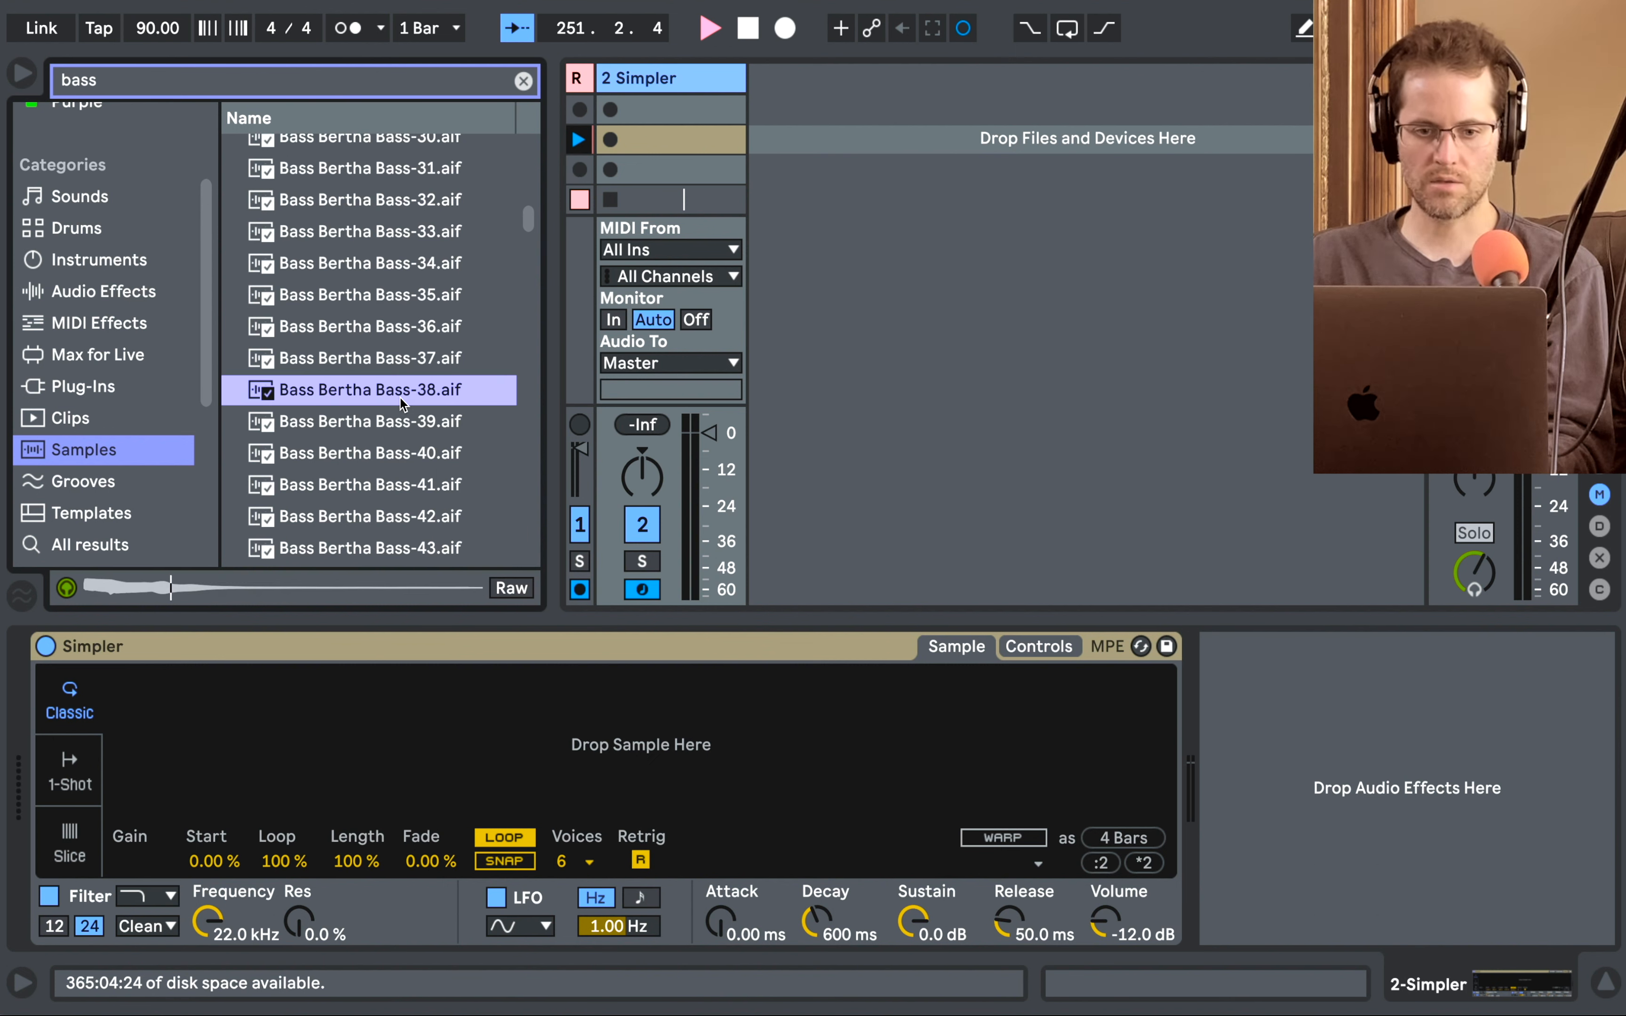
left_click(396, 372)
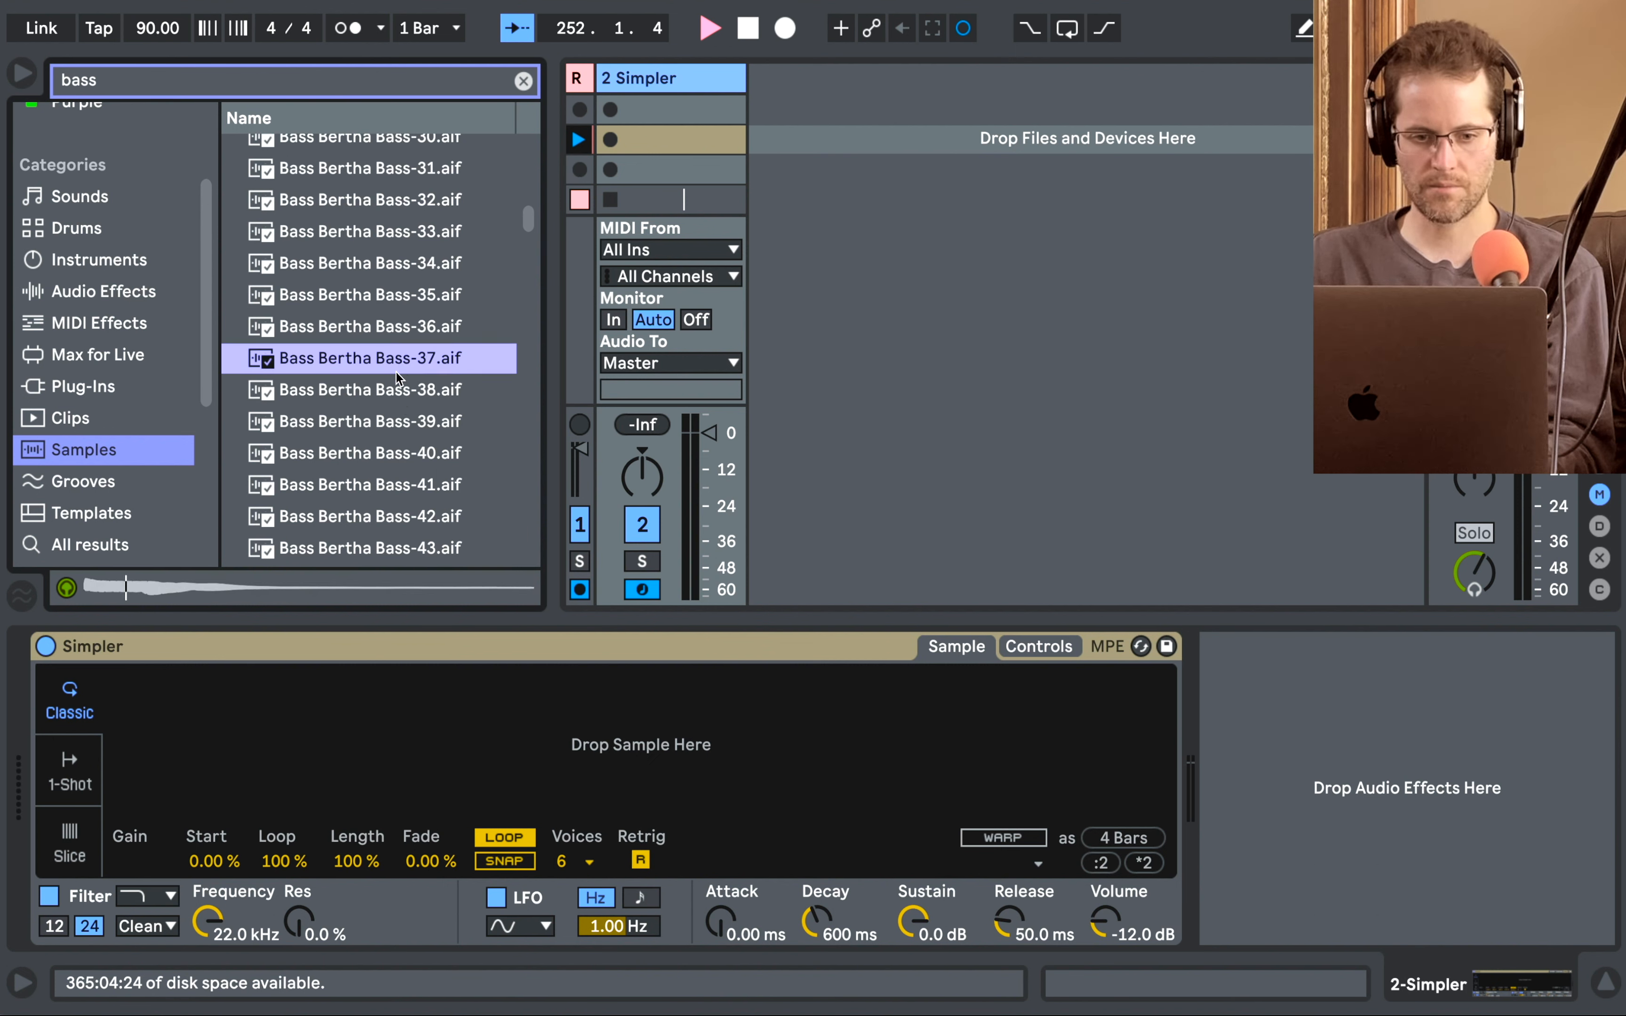
left_click_drag(397, 371, 378, 717)
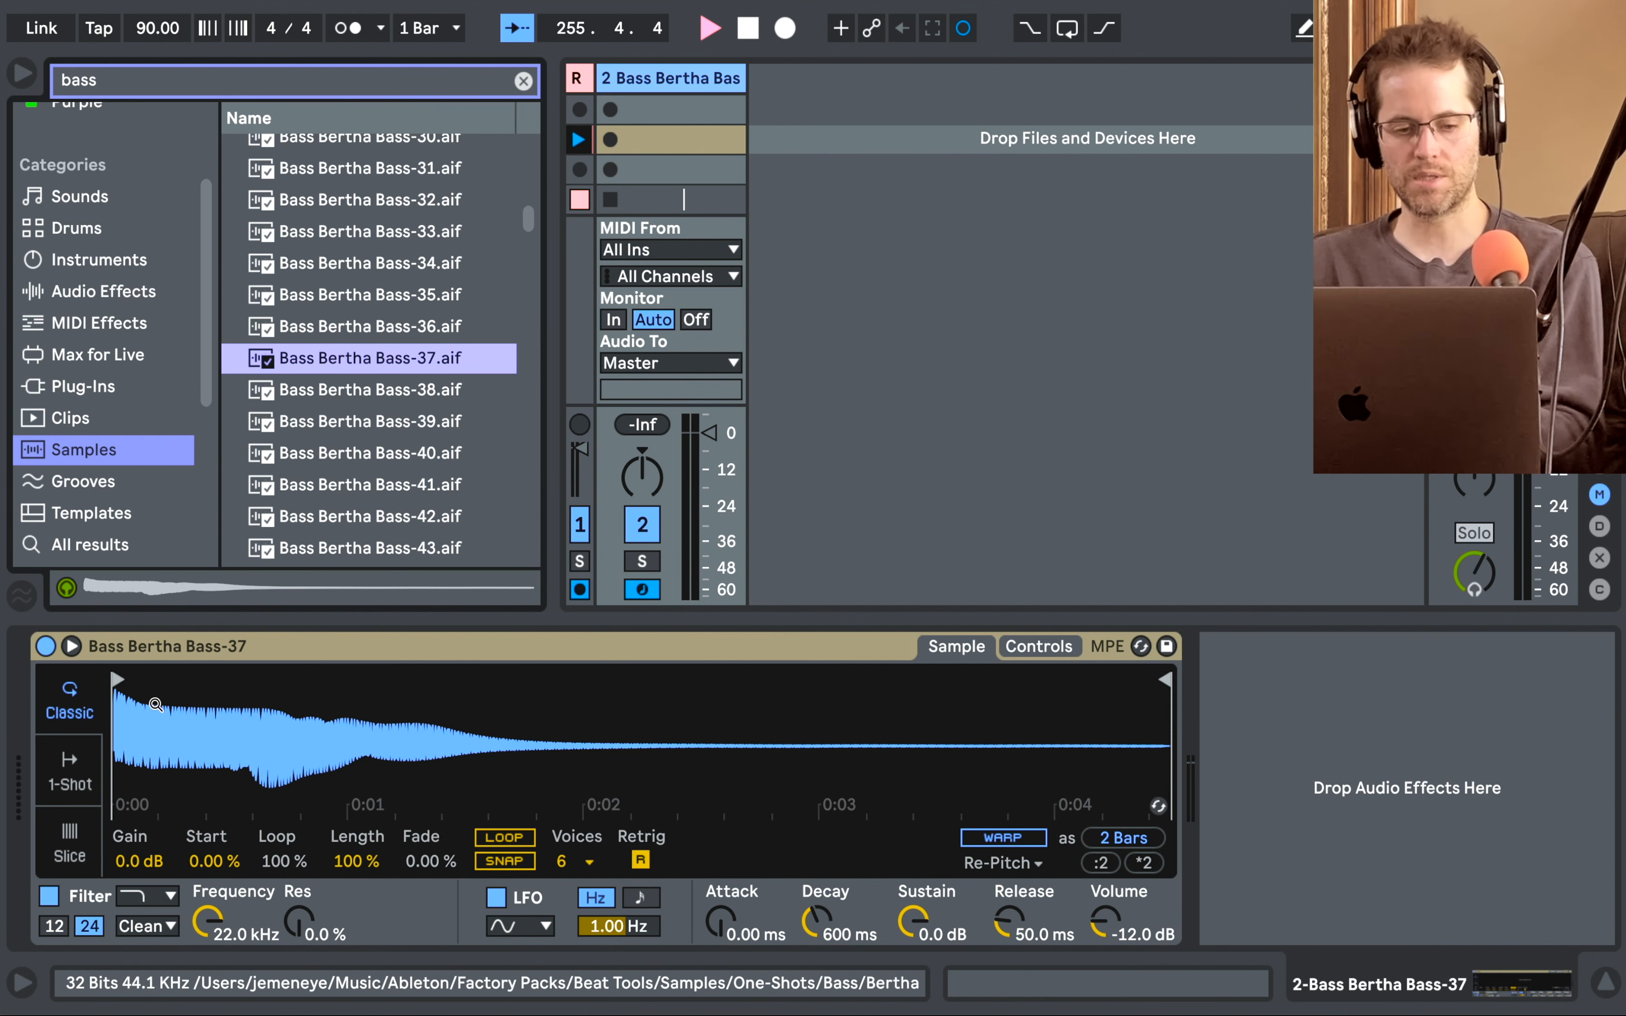
left_click(70, 770)
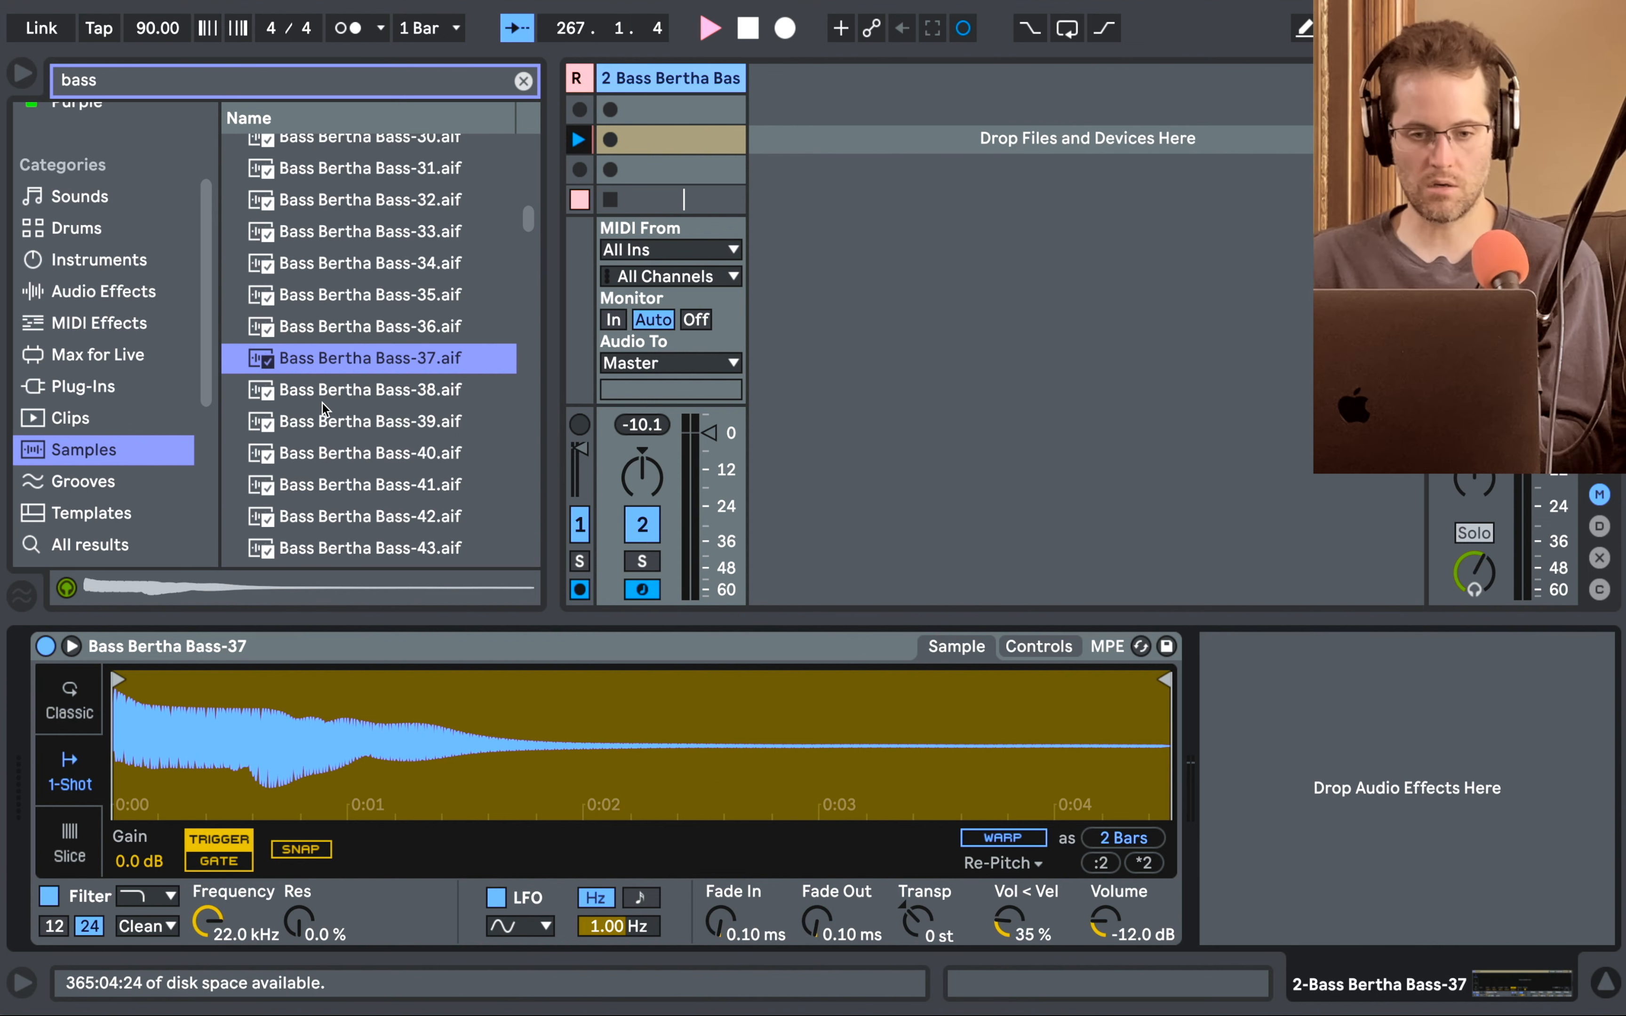
Place Bass Bertha Bass-37.aif as an audio clip on a new track beside the Simpler track, and play it briefly.
left_click_drag(341, 363, 802, 171)
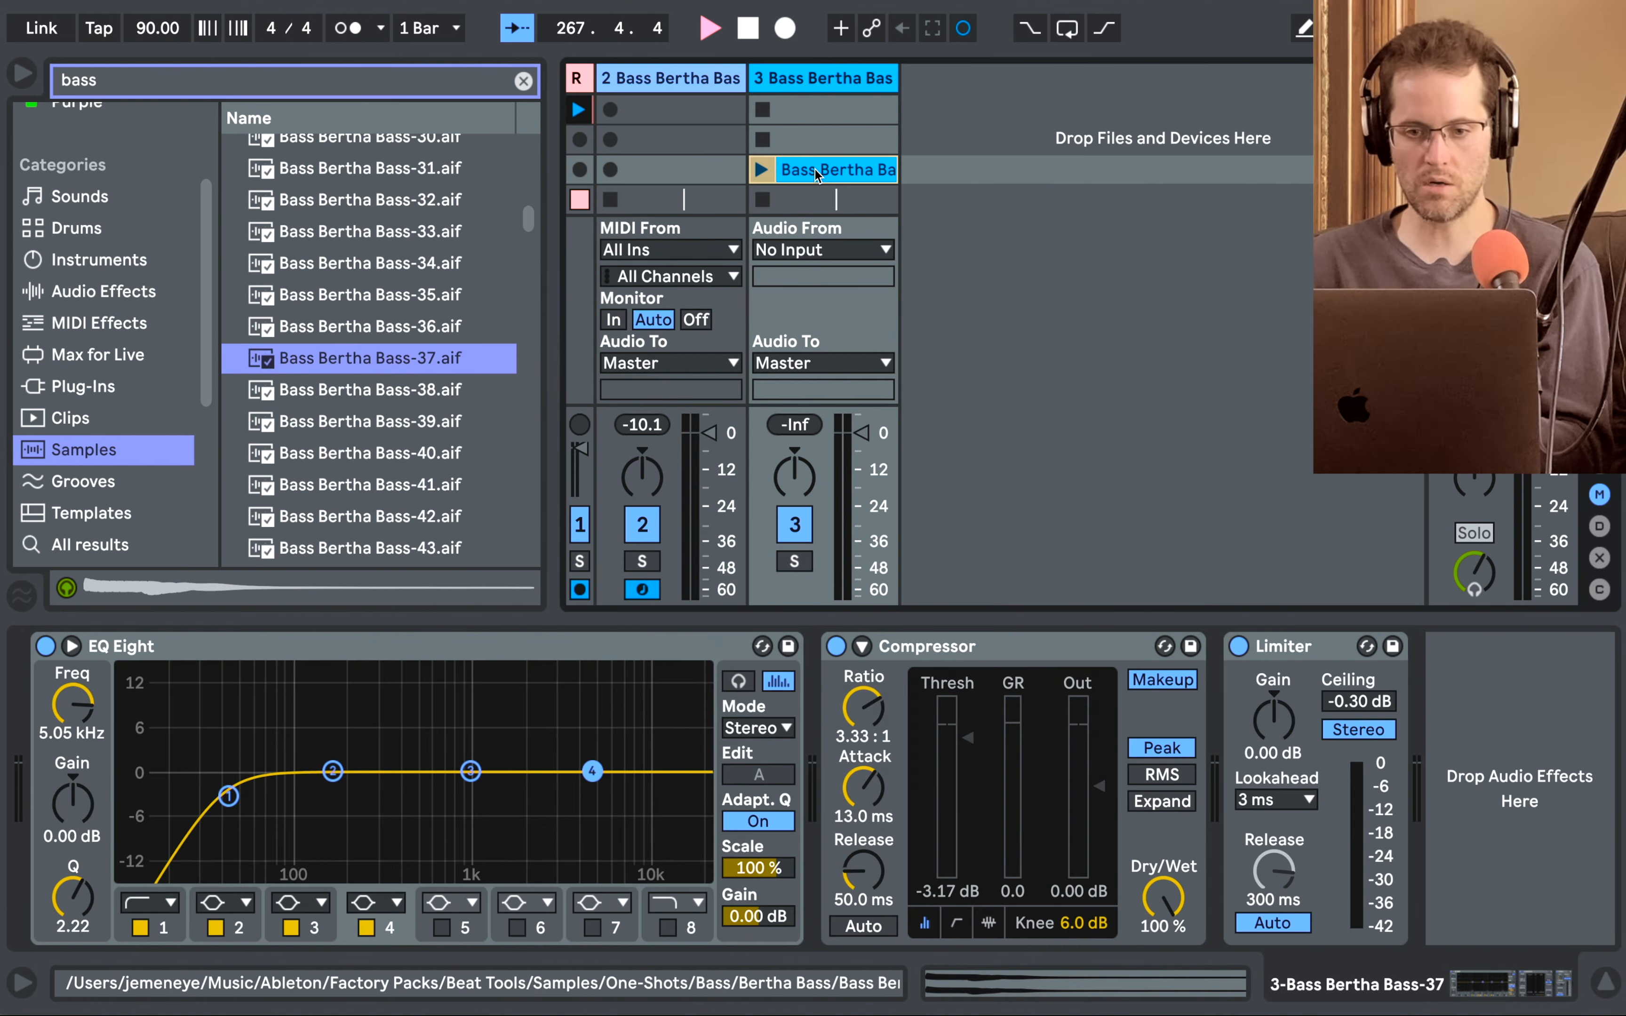
left_click(800, 169)
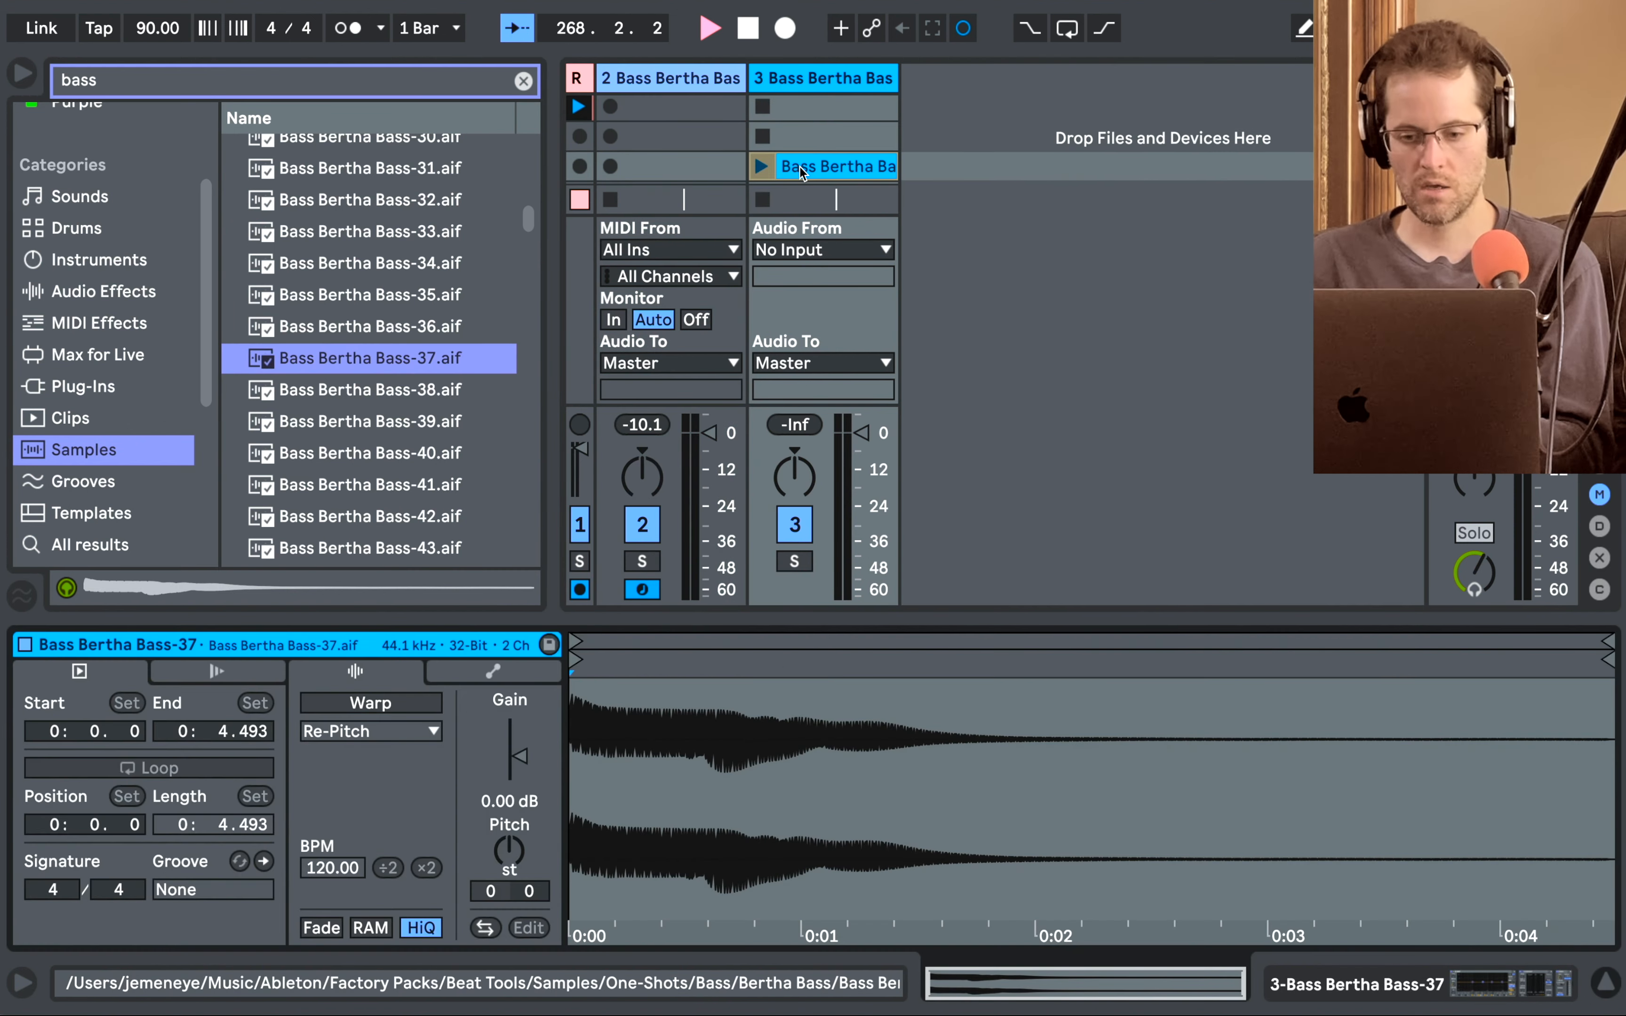
left_click(763, 167)
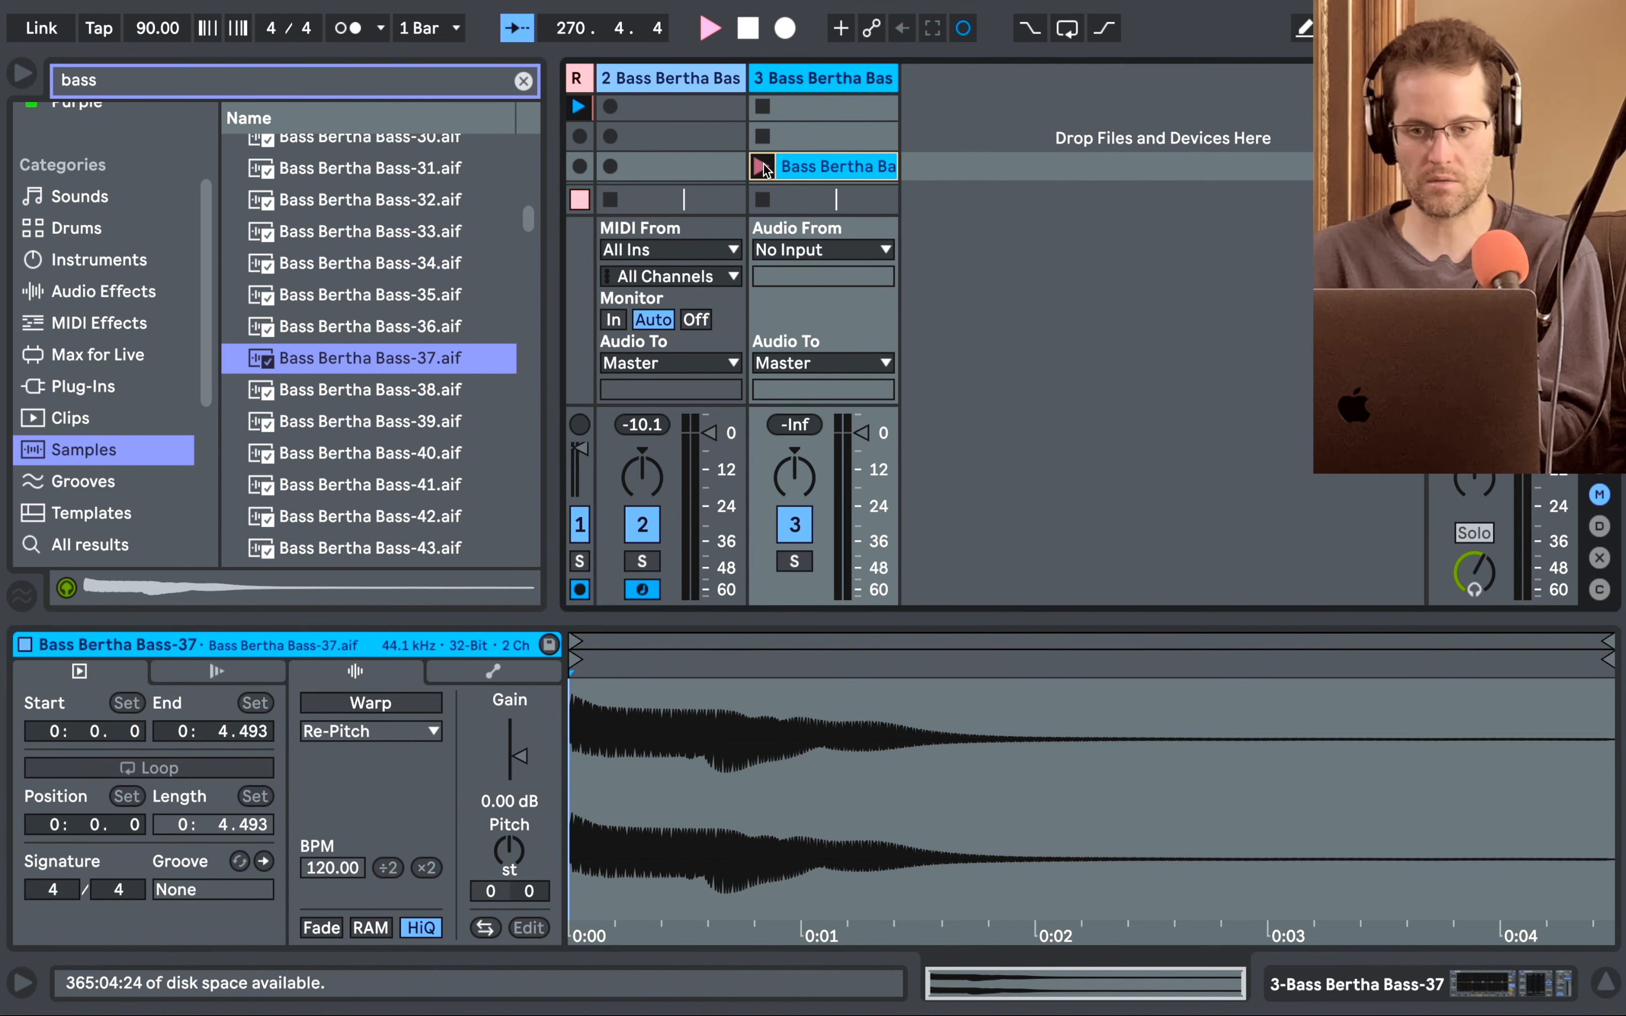
left_click(764, 199)
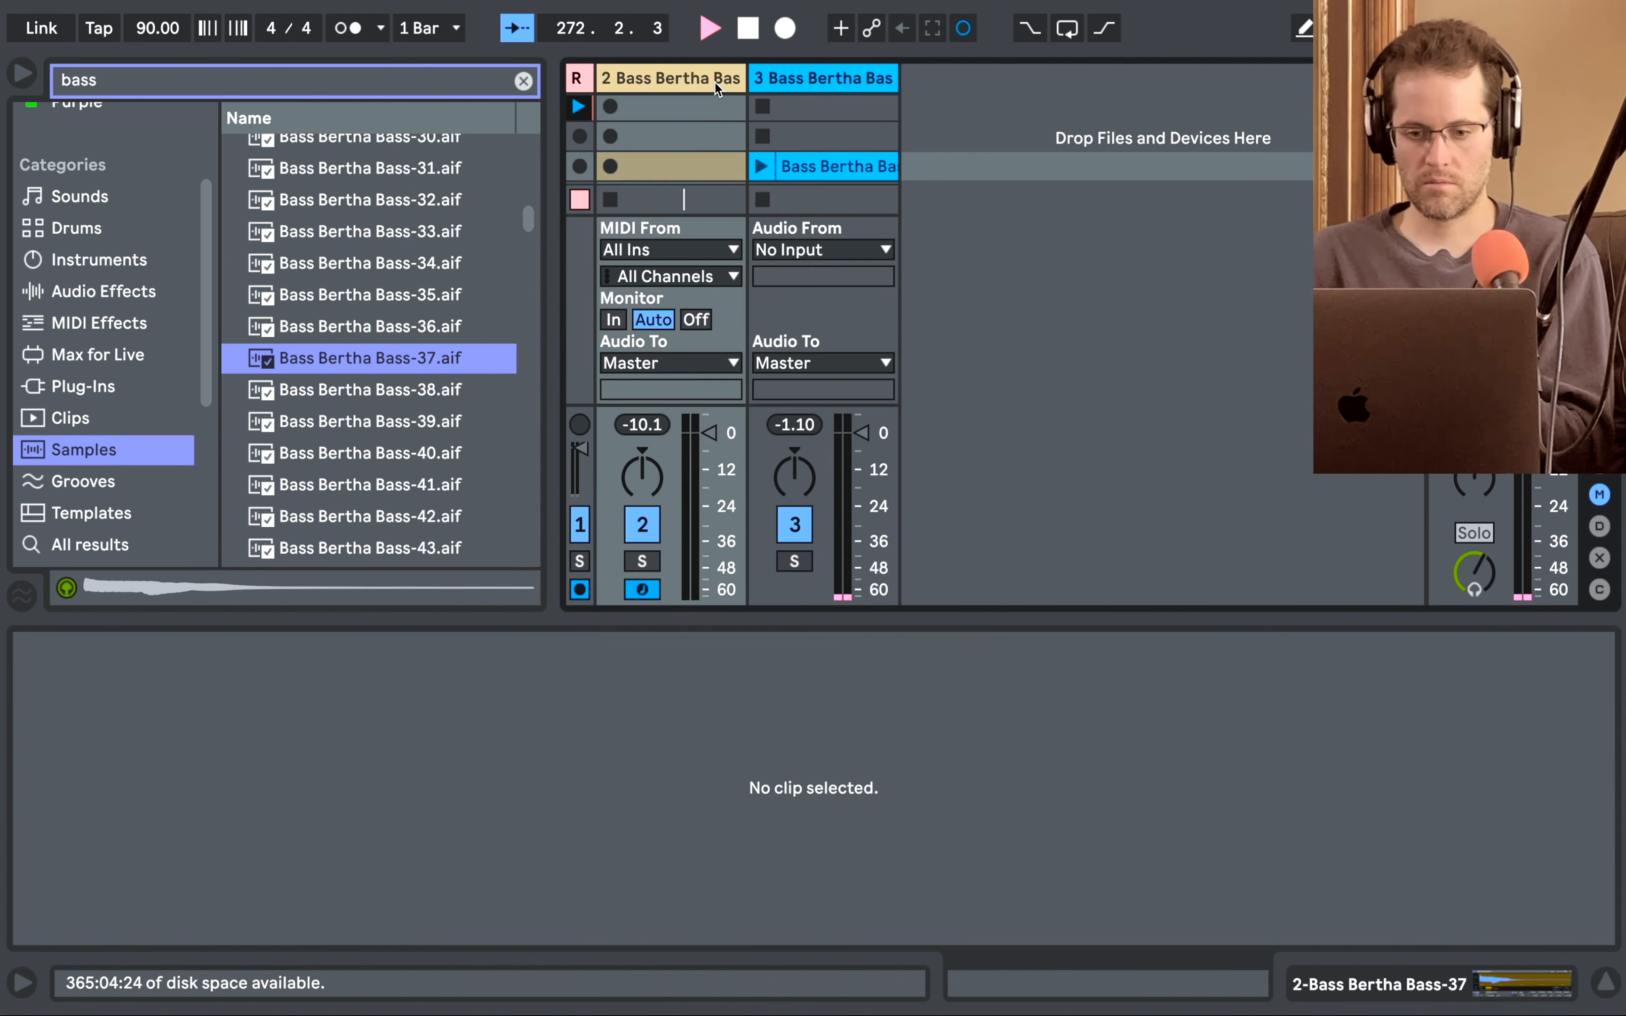
Show the Simpler device of the MIDI track and examine its modulation controls and enlarged sample view.
left_click(714, 82)
double_click(714, 83)
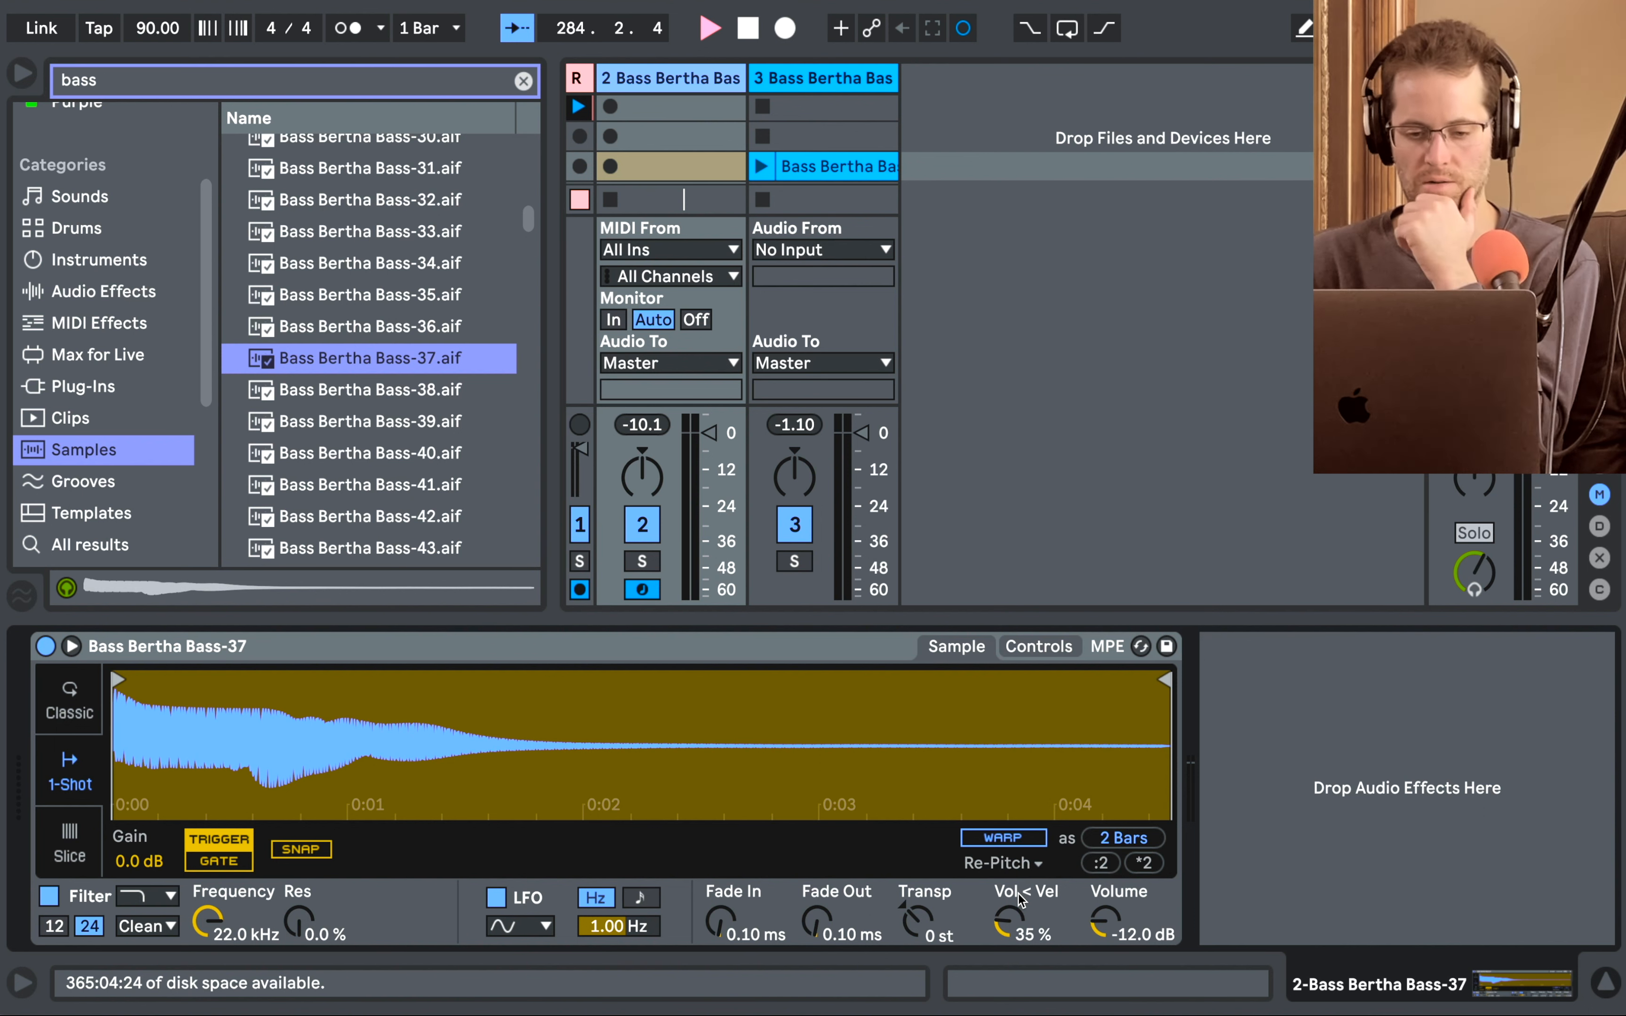
left_click(1051, 649)
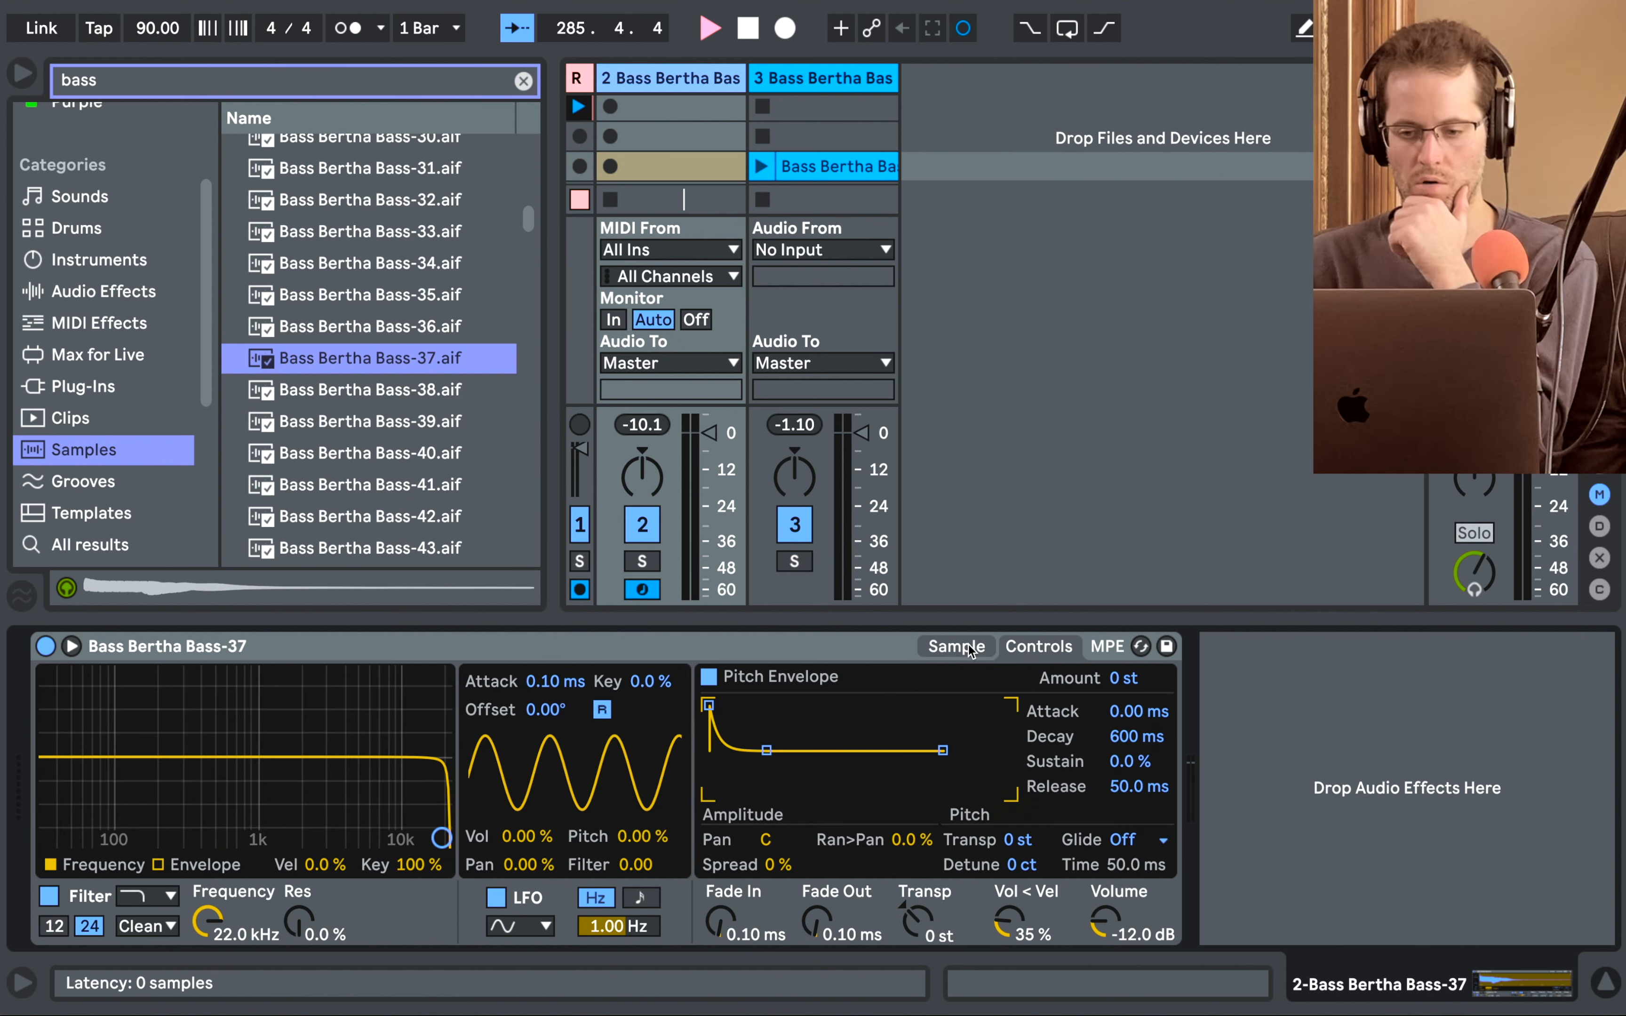
left_click(75, 644)
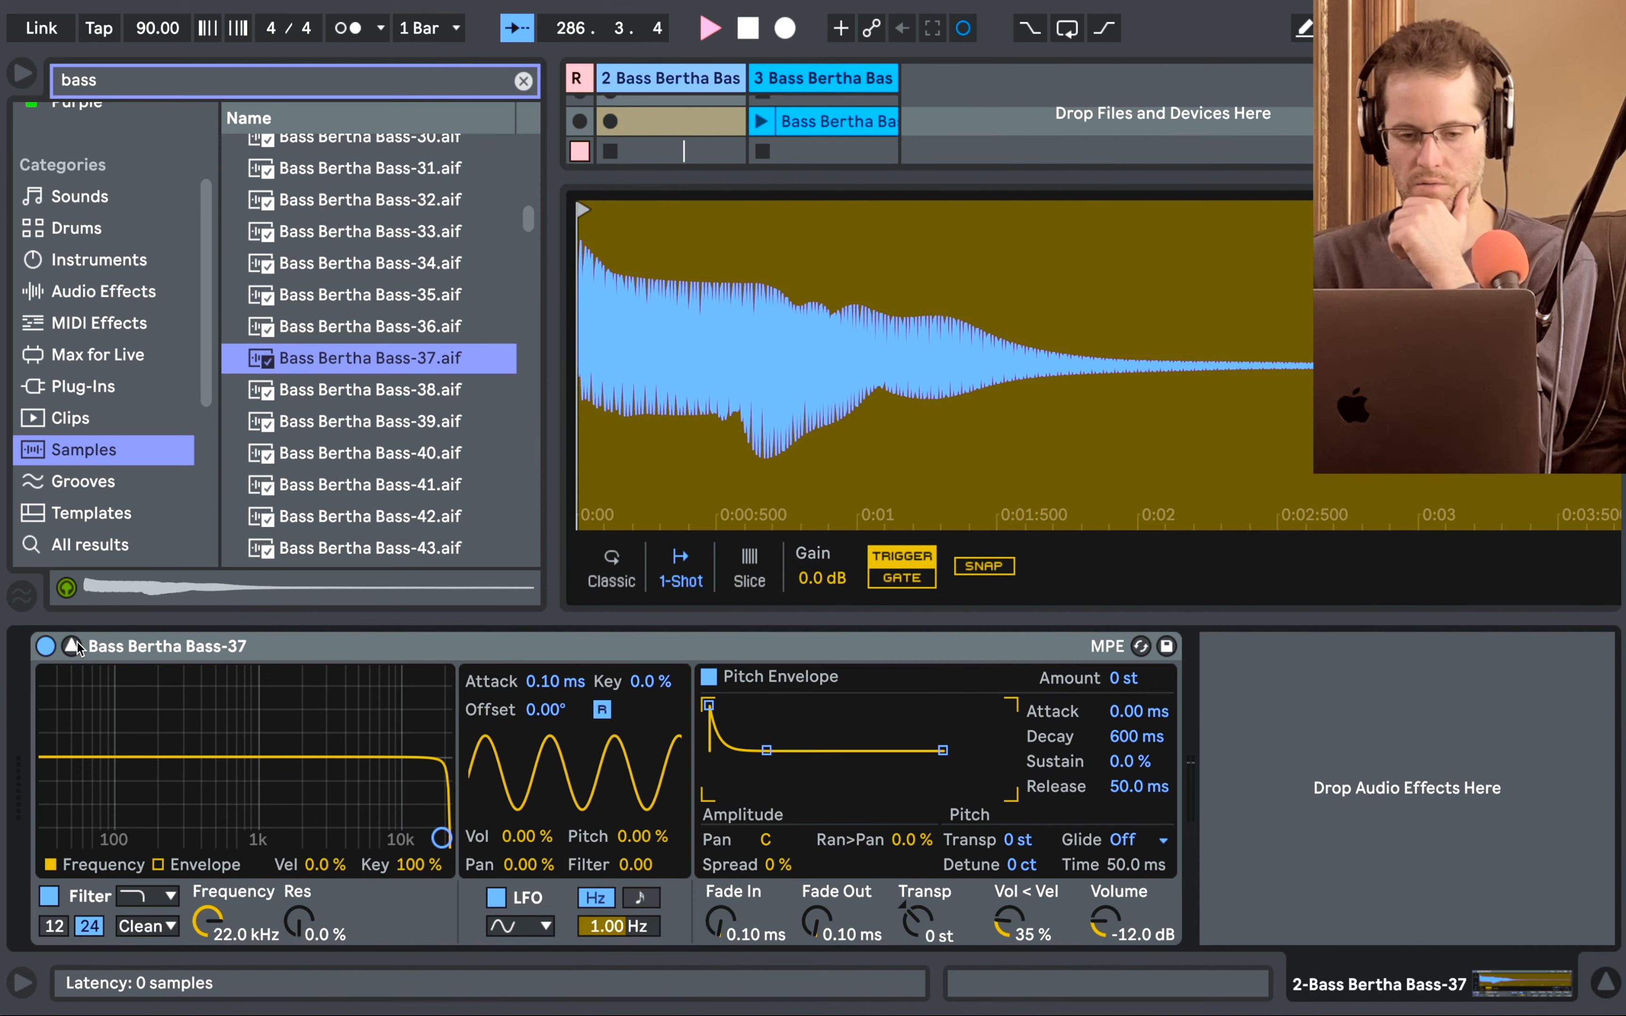
left_click(77, 645)
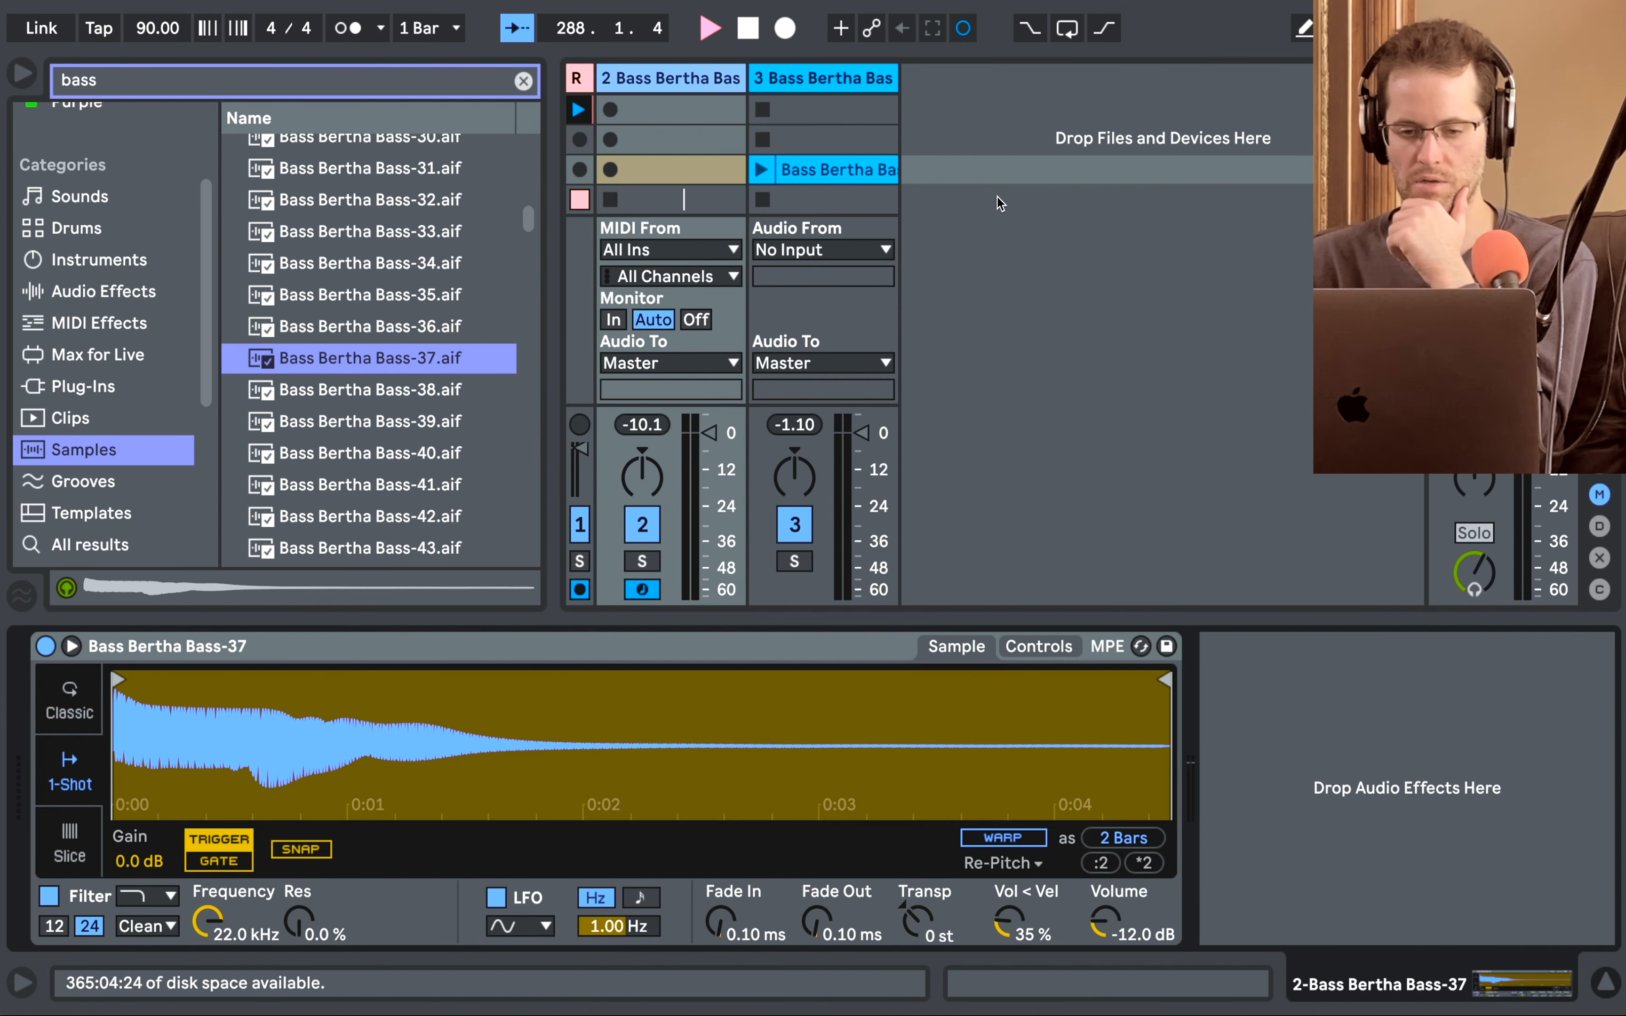
Clear the "bass" search and show the Audio Effects category in the browser.
left_click(524, 81)
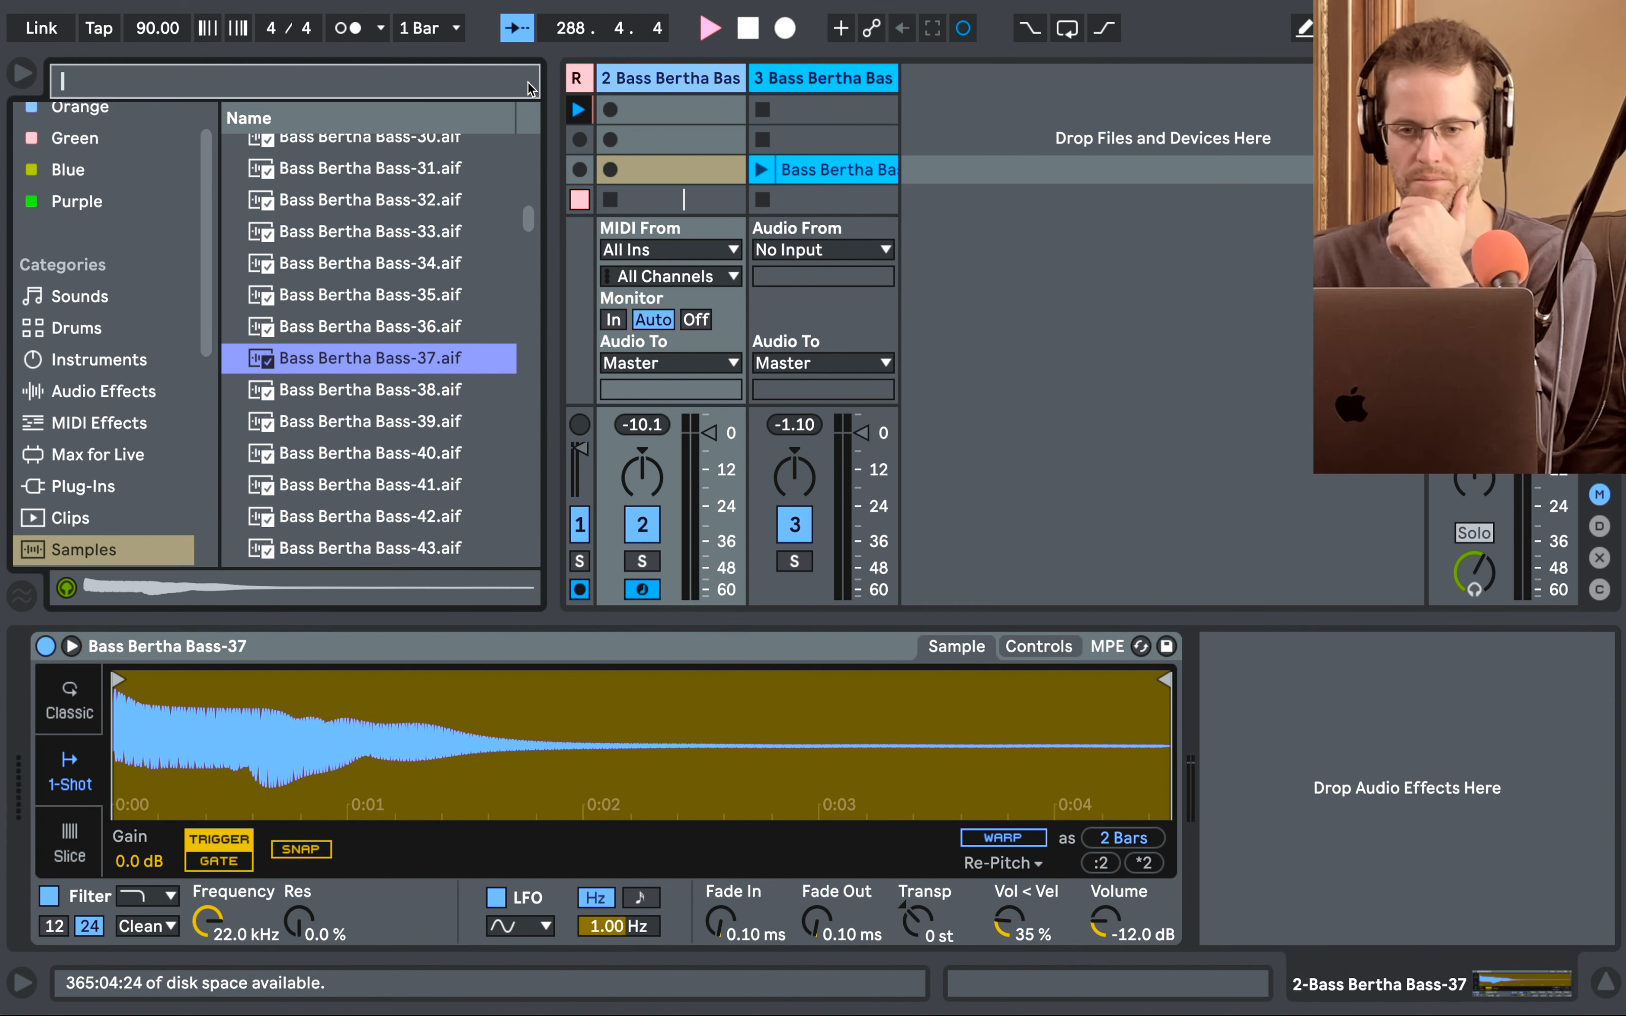
left_click(109, 390)
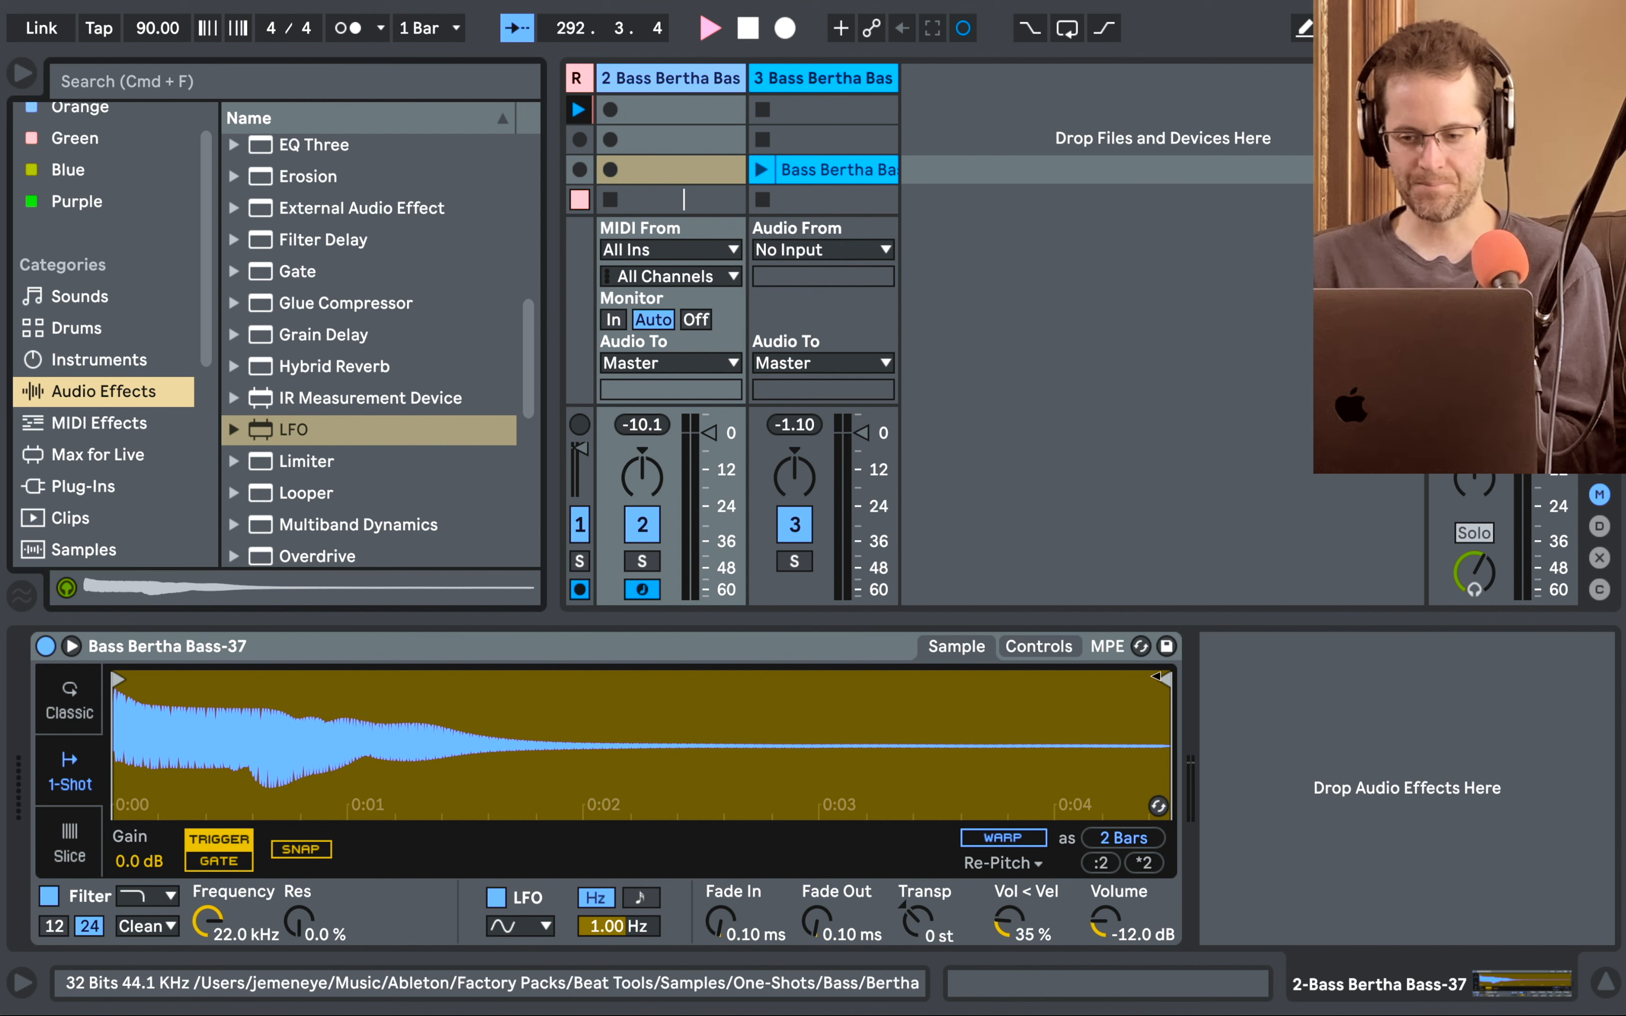
Try ending the 1-Shot sample at about 0.4 s, and restore its end to full length.
mouse_move(1164, 679)
left_mouse_down()
mouse_move(610, 768)
mouse_move(138, 775)
mouse_move(201, 772)
left_mouse_up()
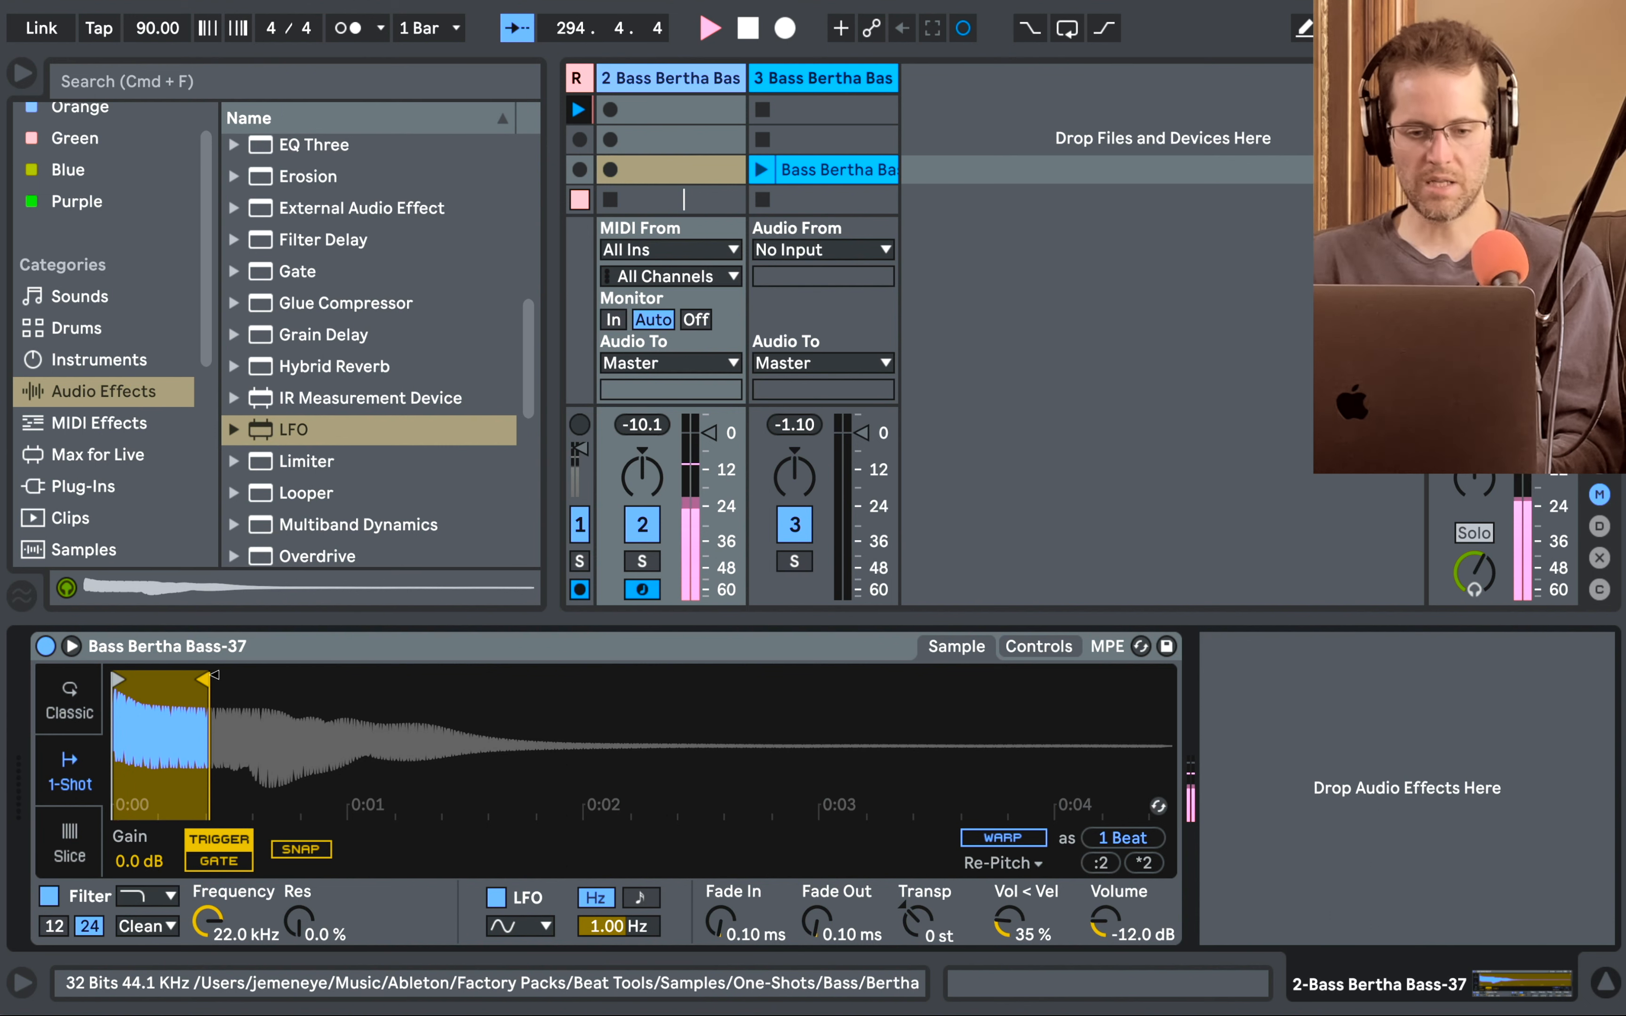
mouse_move(220, 673)
left_mouse_down()
mouse_move(679, 733)
mouse_move(1192, 747)
left_mouse_up()
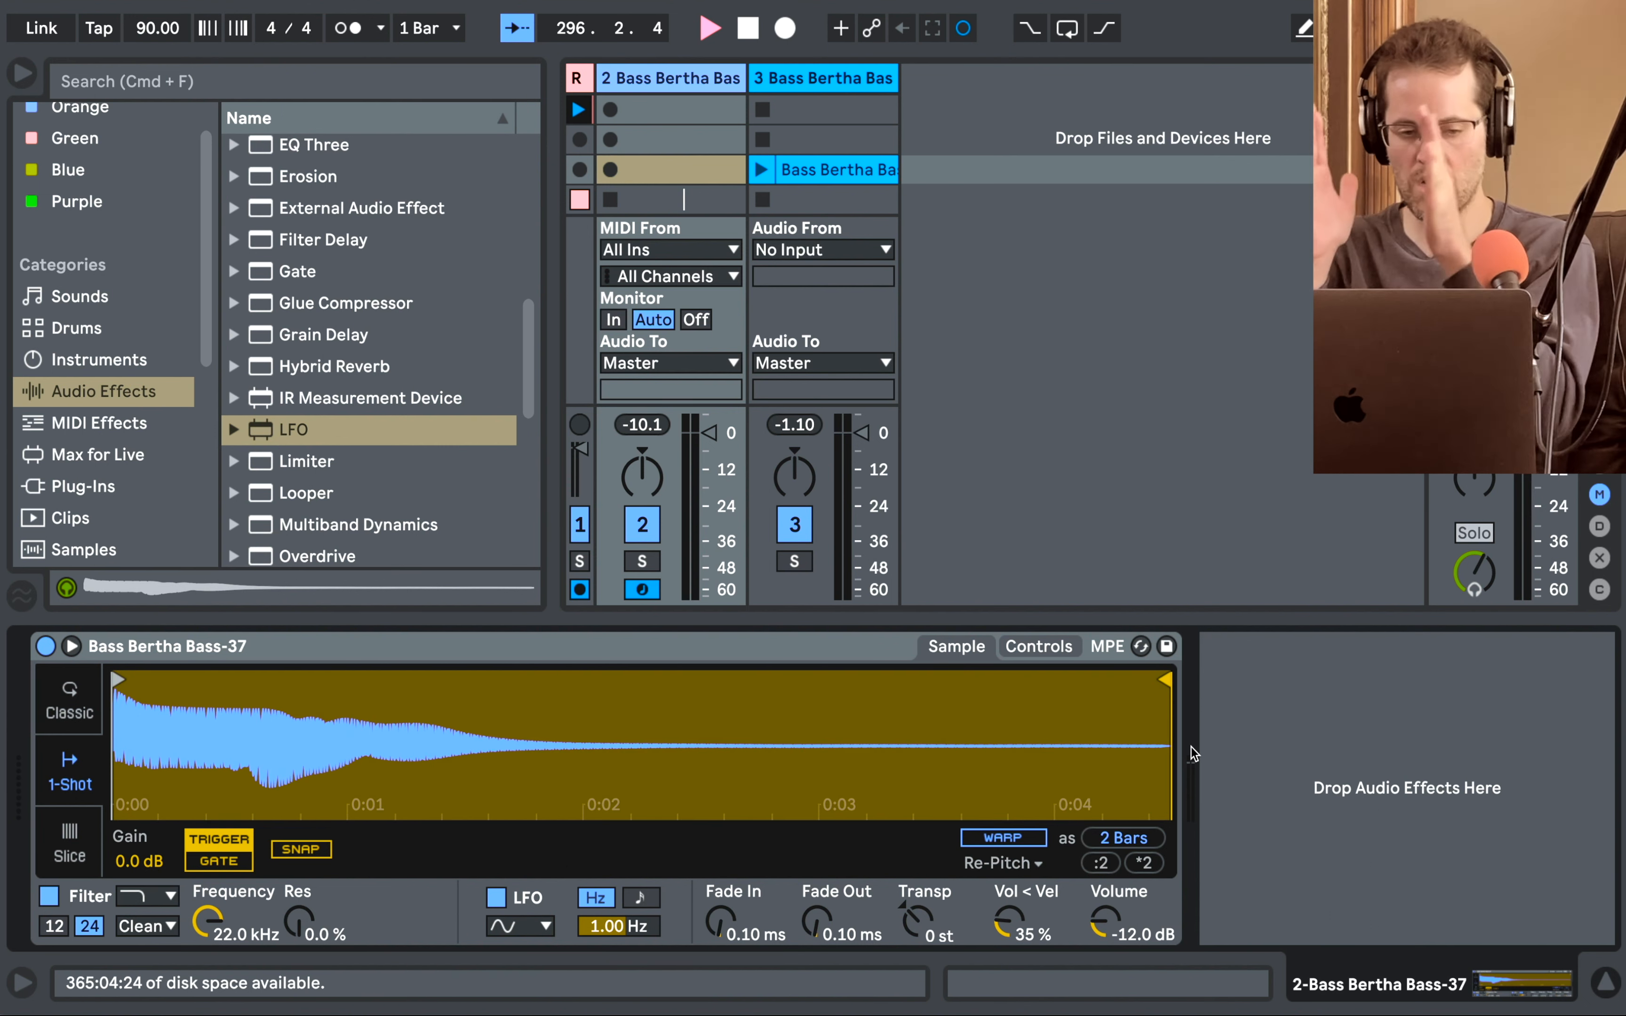
Switch Simpler to Classic mode, enable Loop, and trim the sample region to about 0.35 s through 0.57 s.
left_click(64, 699)
left_click_drag(123, 682, 196, 680)
left_click(521, 839)
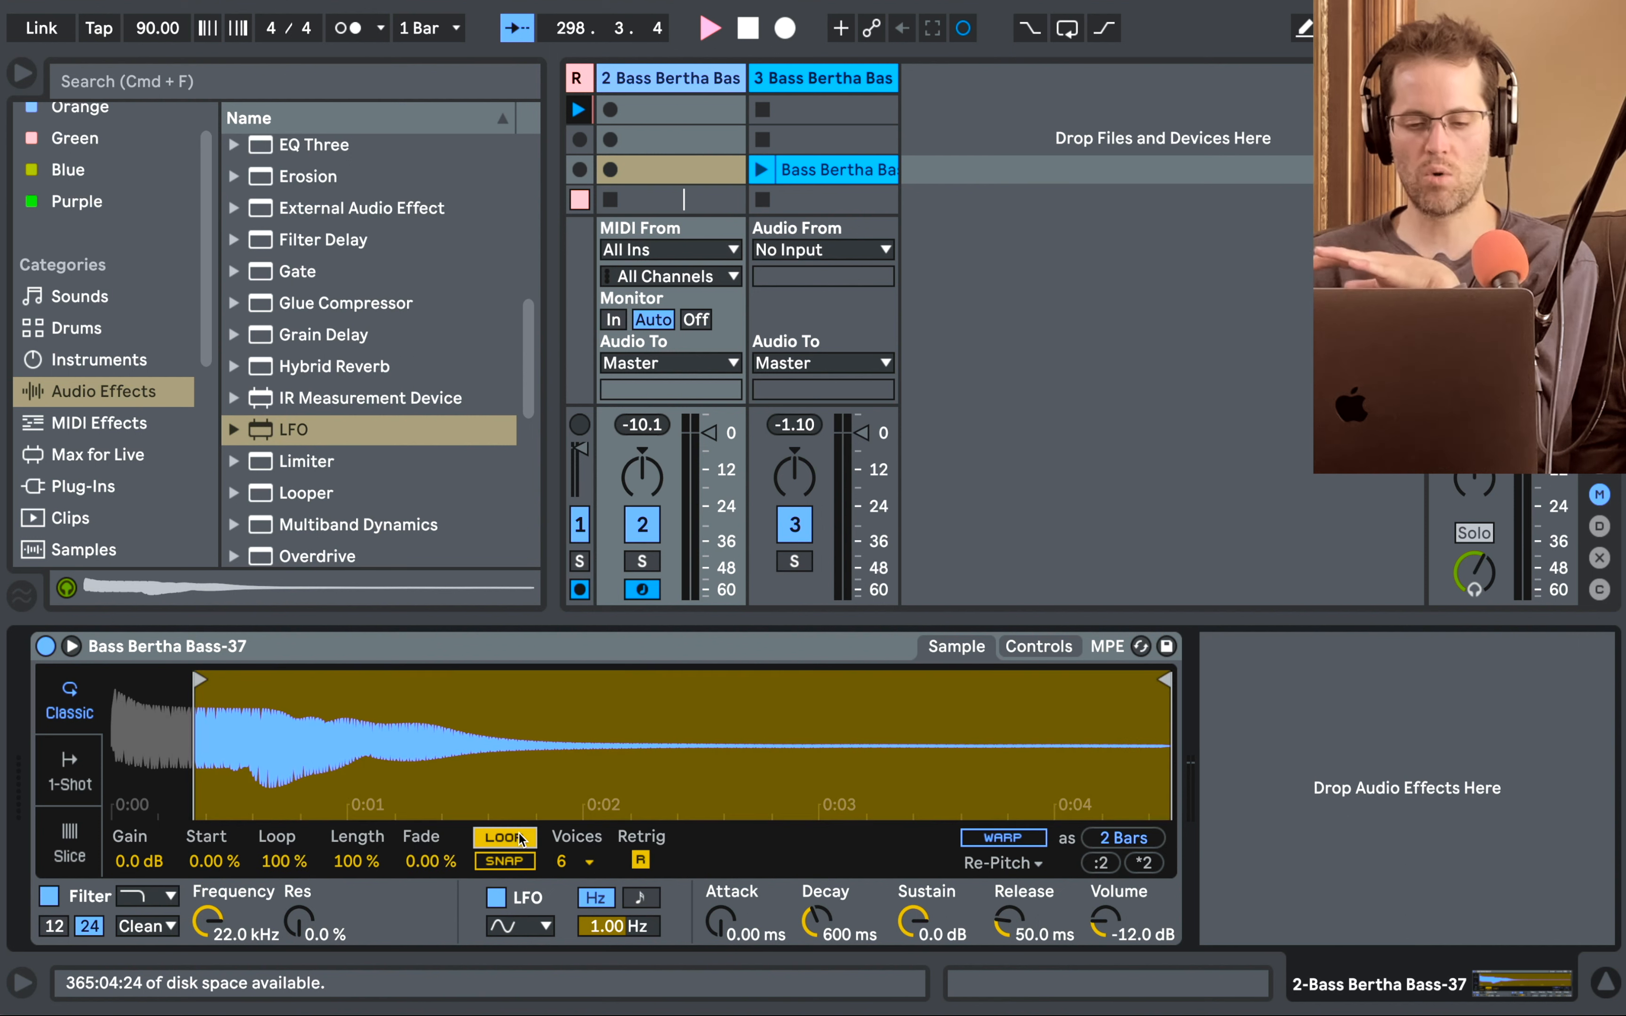
mouse_move(1164, 679)
left_mouse_down()
mouse_move(246, 679)
mouse_move(243, 731)
left_mouse_up()
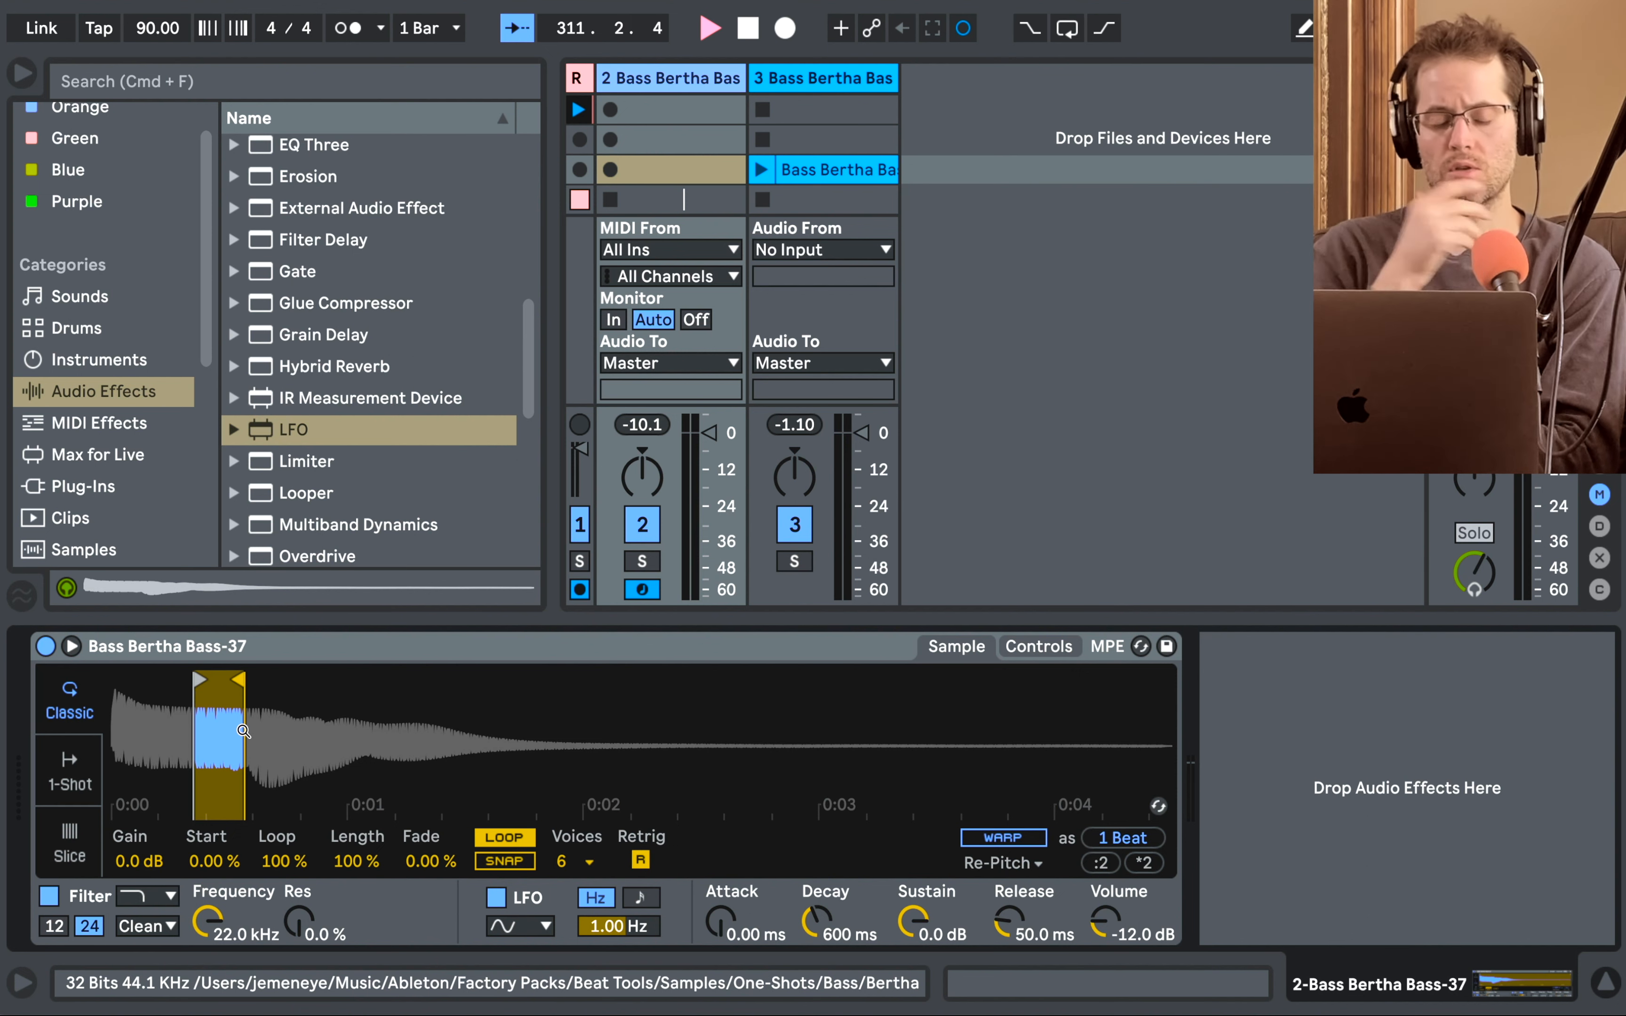
left_click_drag(220, 698, 588, 773)
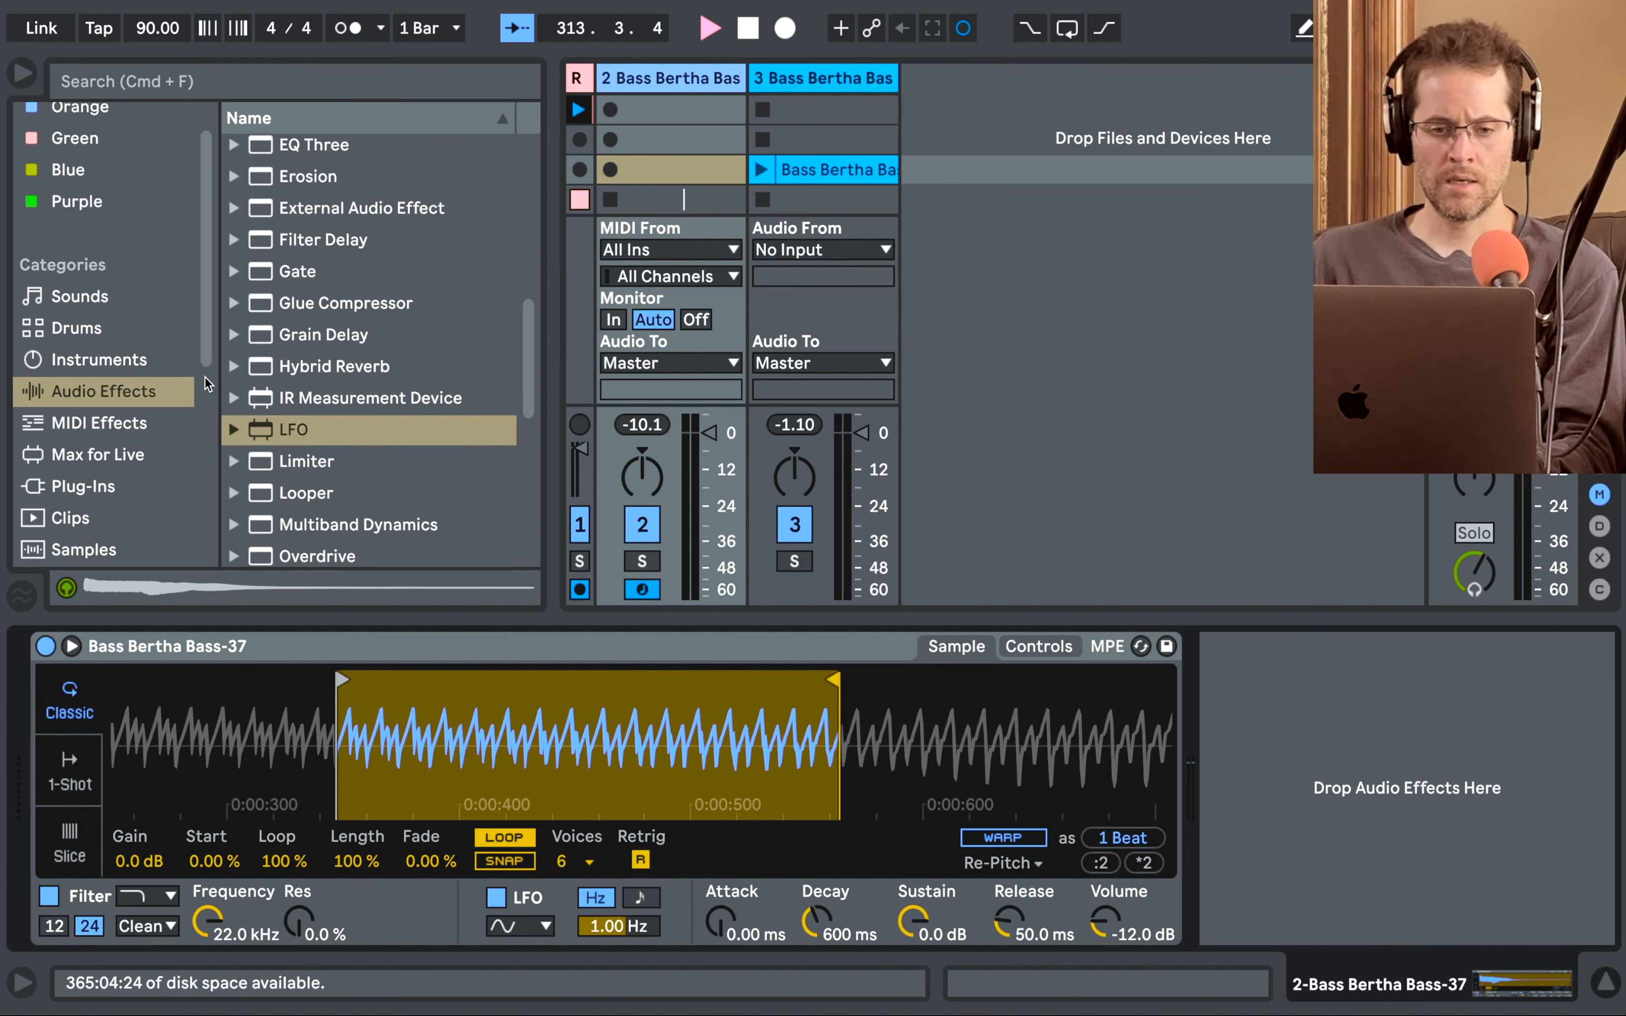
scroll(363, 309, "down", 5)
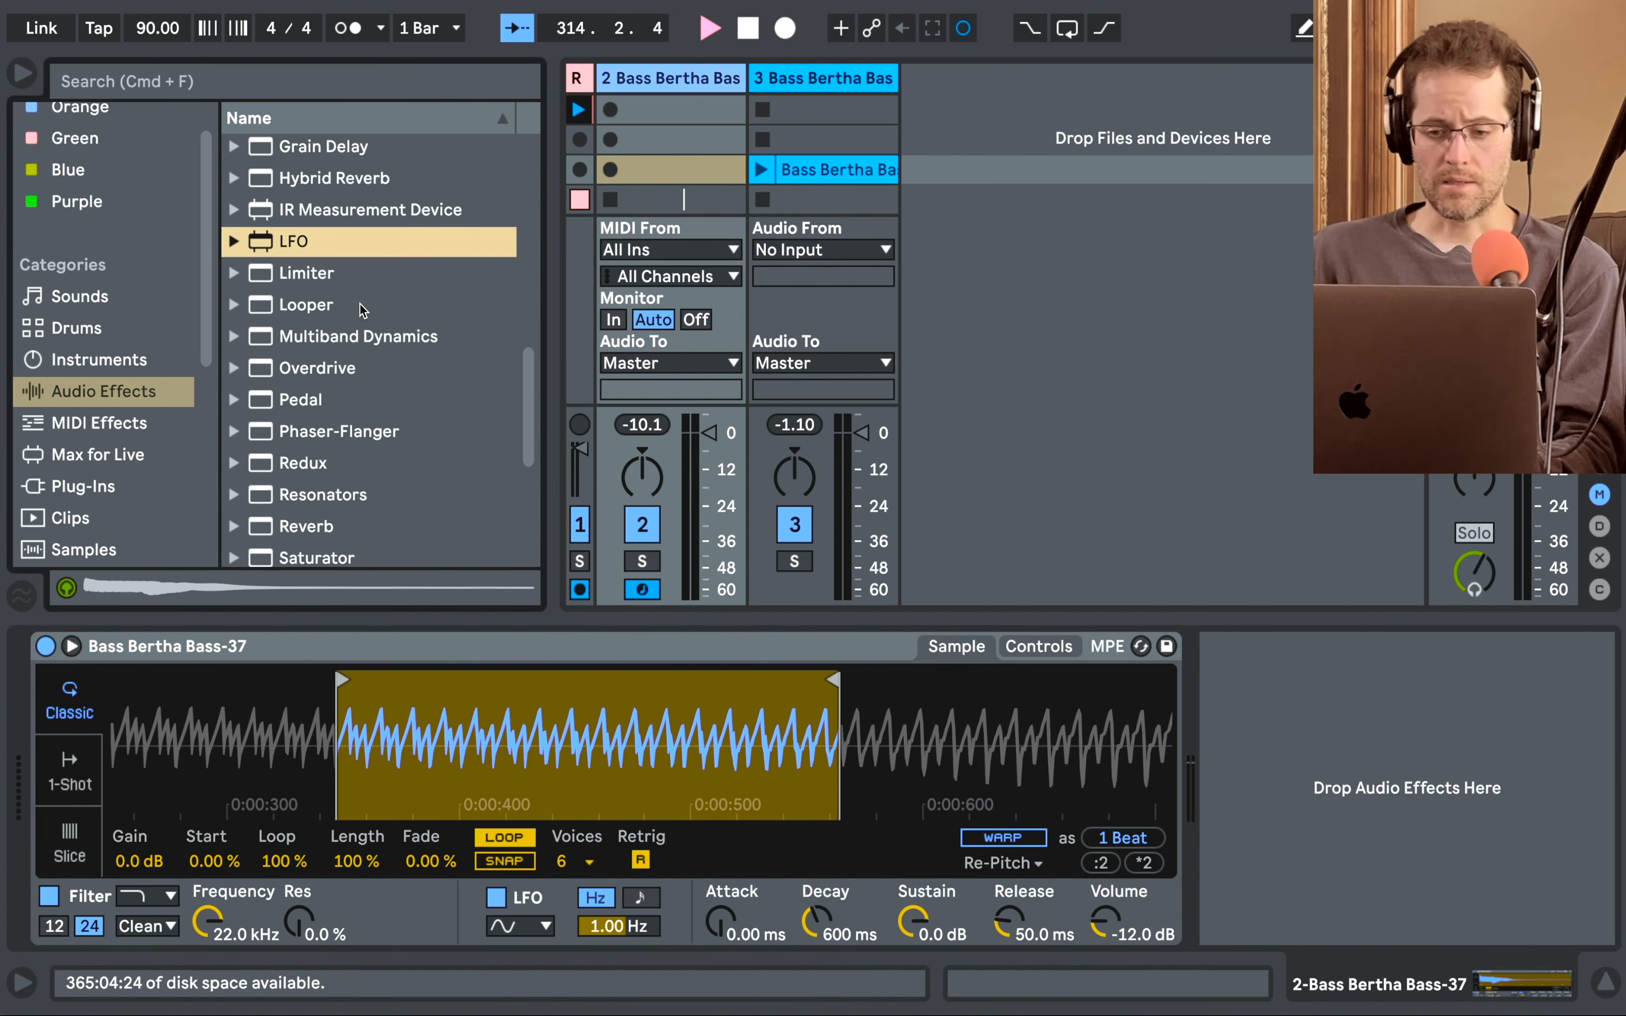
left_click(516, 650)
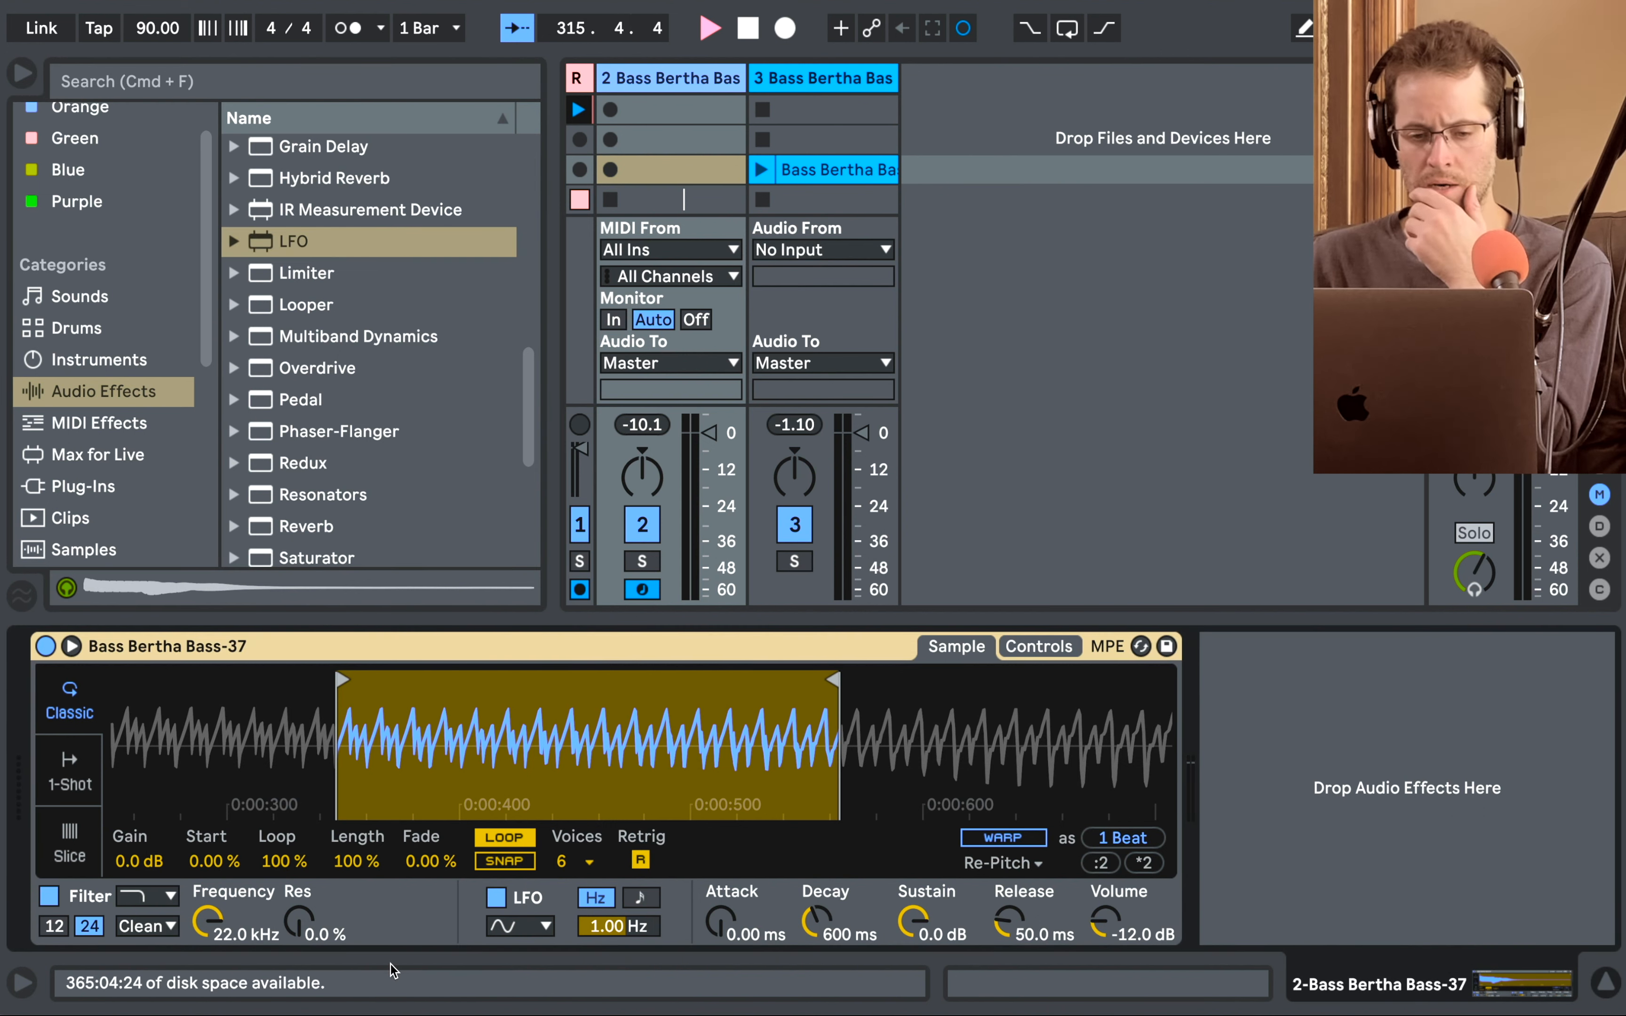
left_click_drag(481, 770, 482, 679)
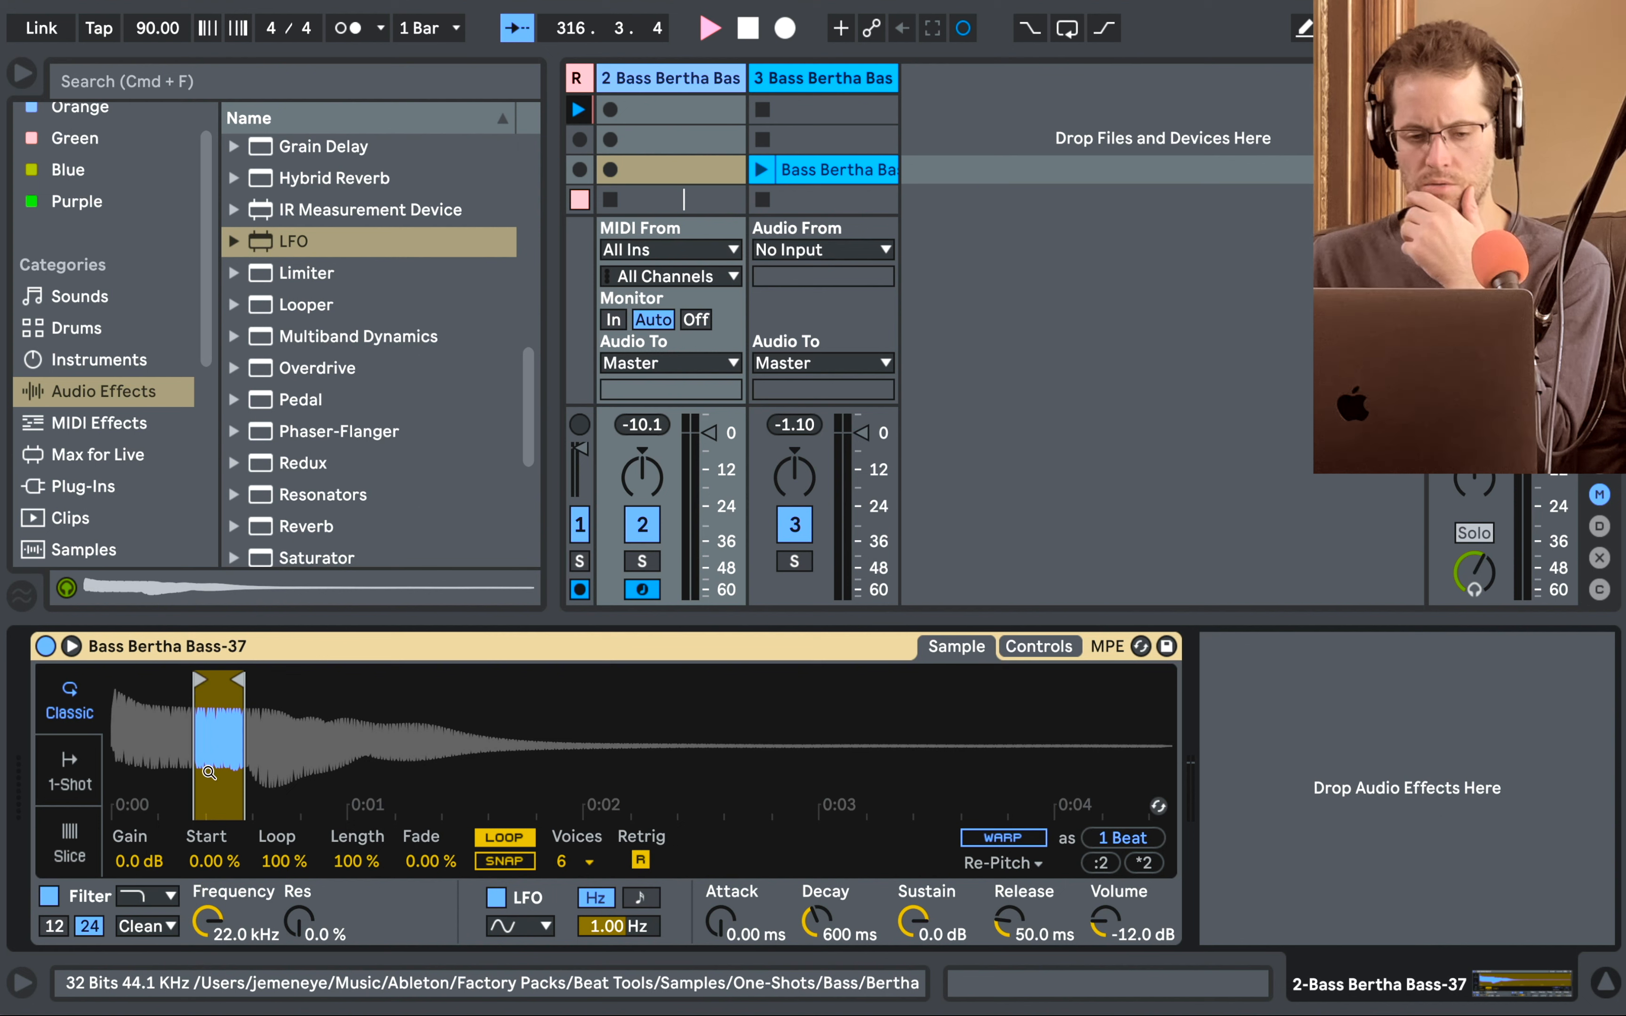
Narrow the looped sample region in Simpler to a short waveform section from about 0.484 s to 0.493 s.
left_click_drag(201, 682, 246, 680)
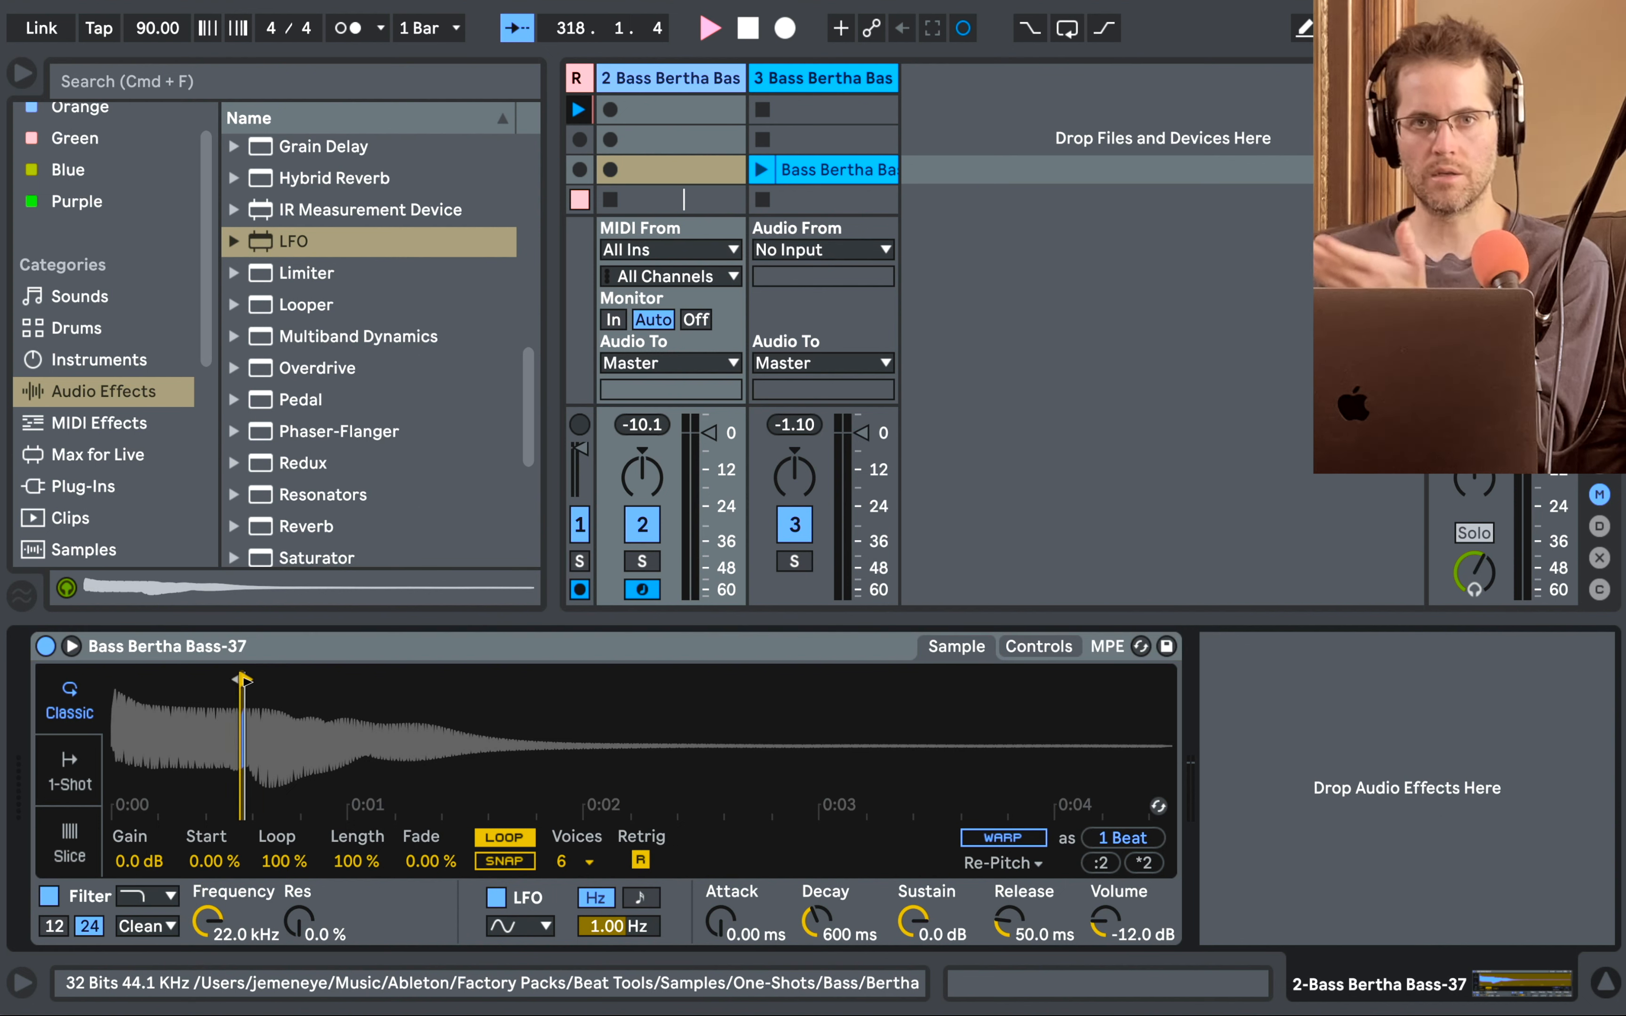
left_click_drag(245, 681, 234, 681)
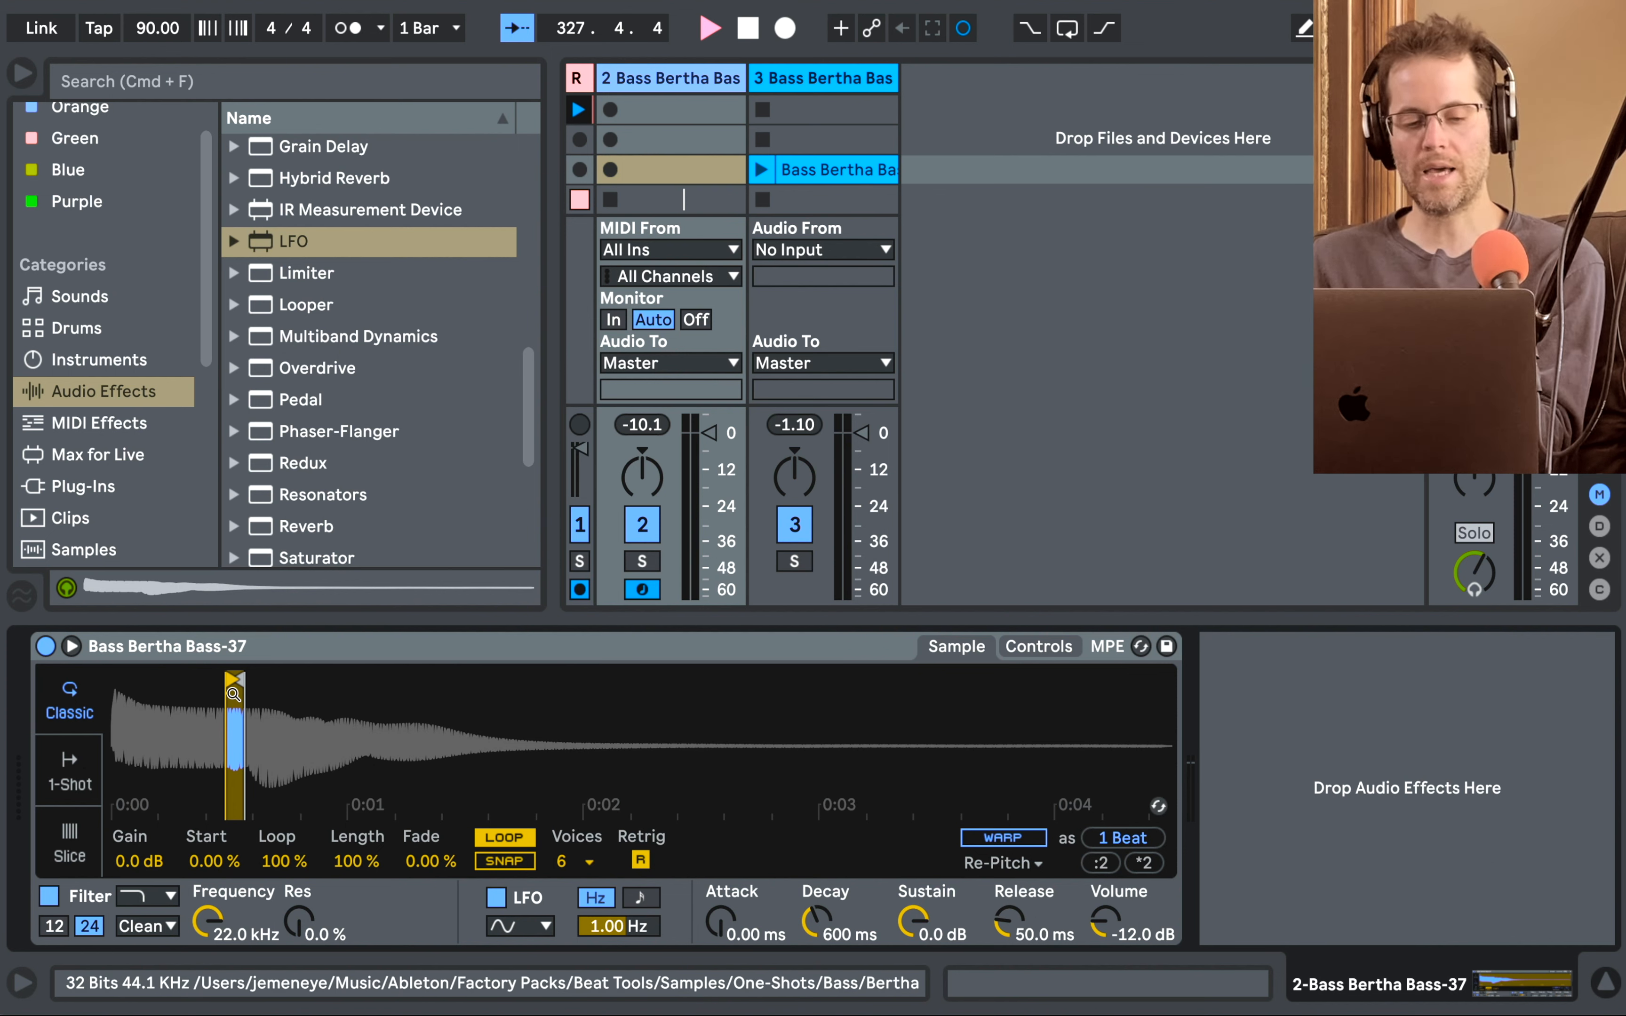
left_click_drag(234, 694, 499, 690)
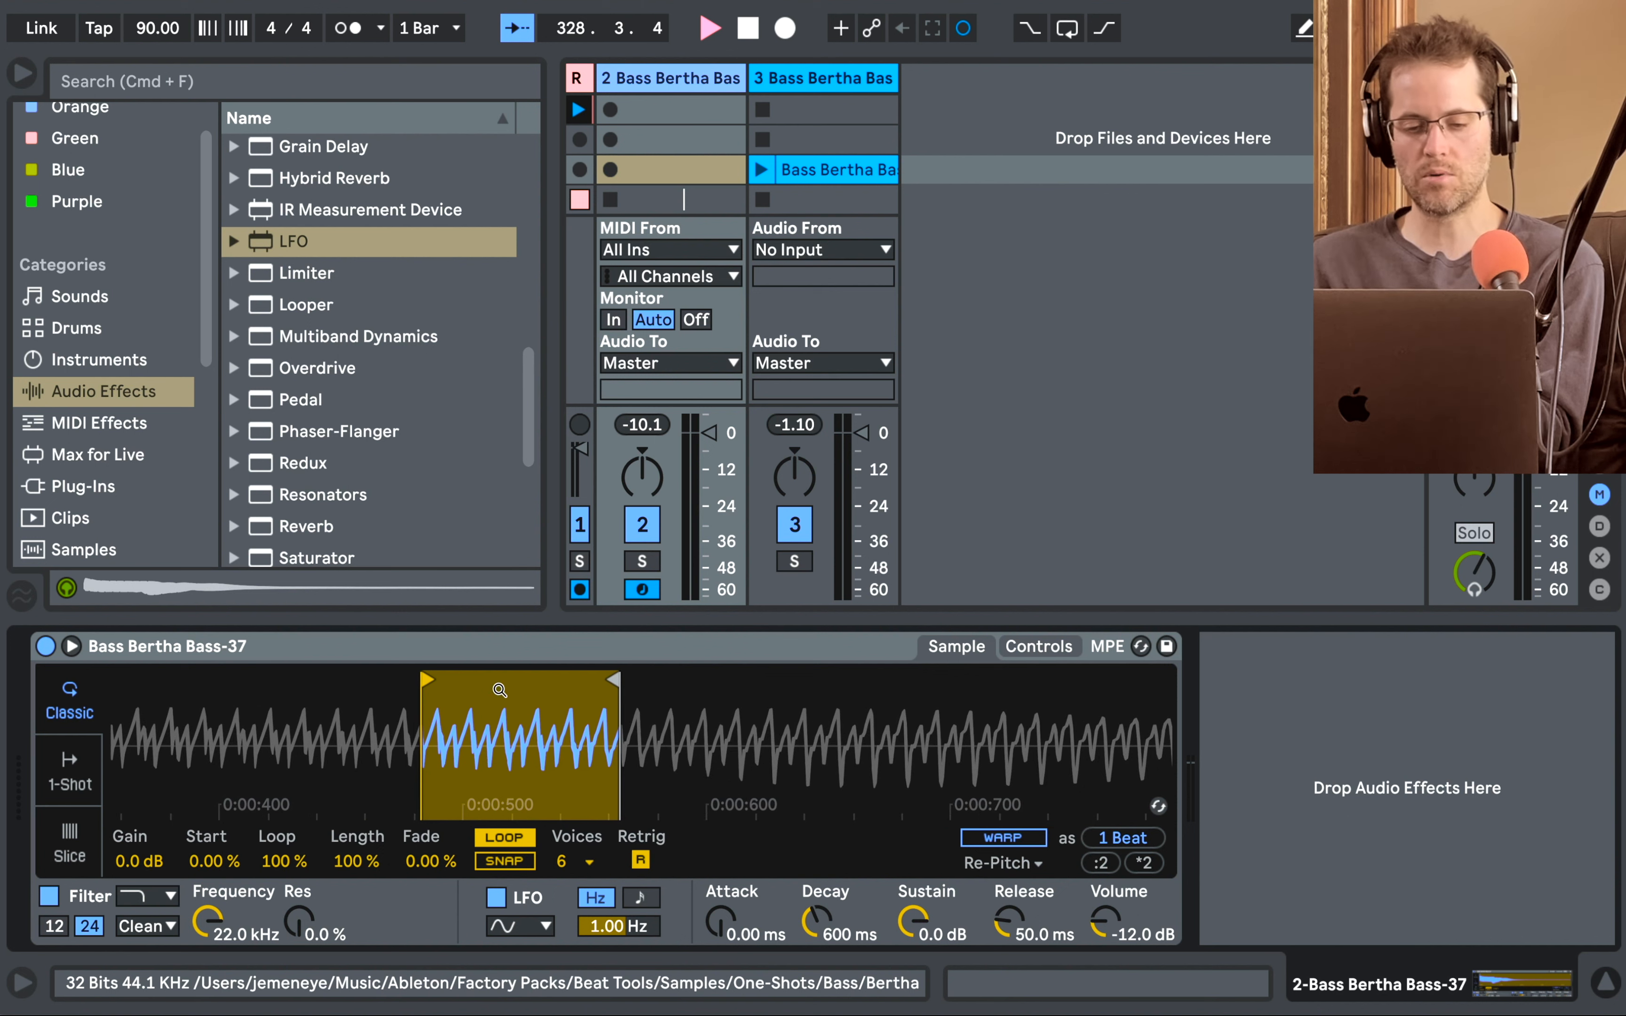
mouse_move(610, 681)
left_mouse_down()
mouse_move(441, 687)
mouse_move(436, 709)
left_mouse_up()
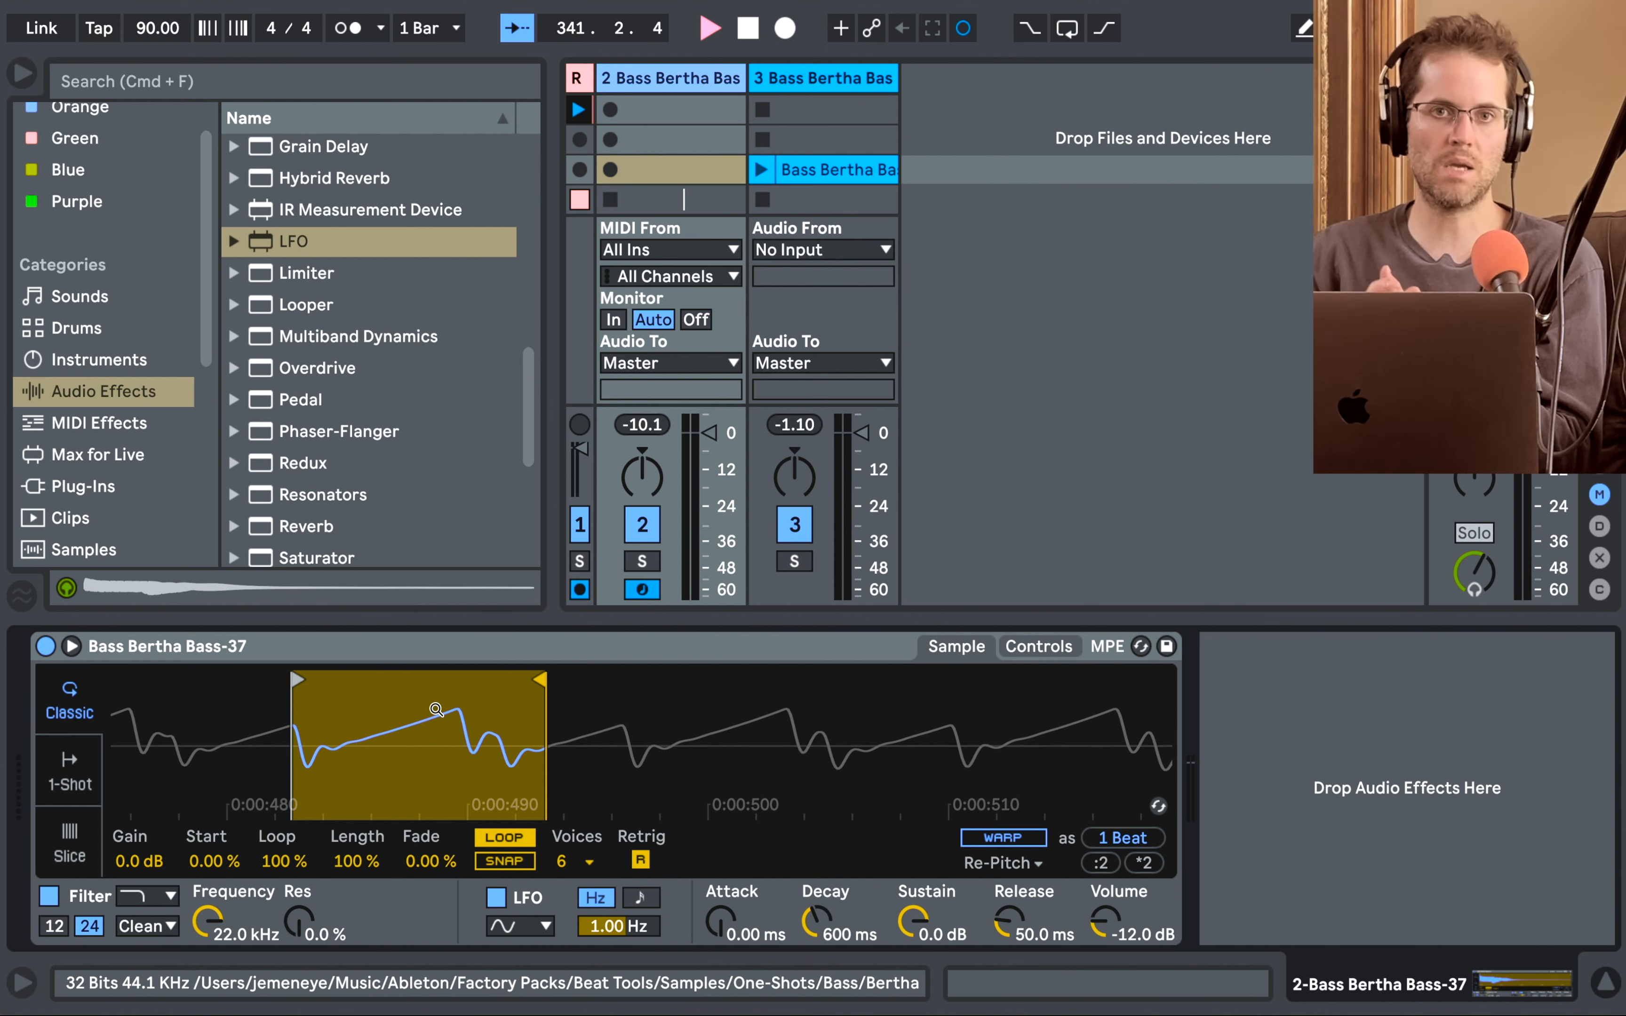
left_click_drag(436, 710, 497, 710)
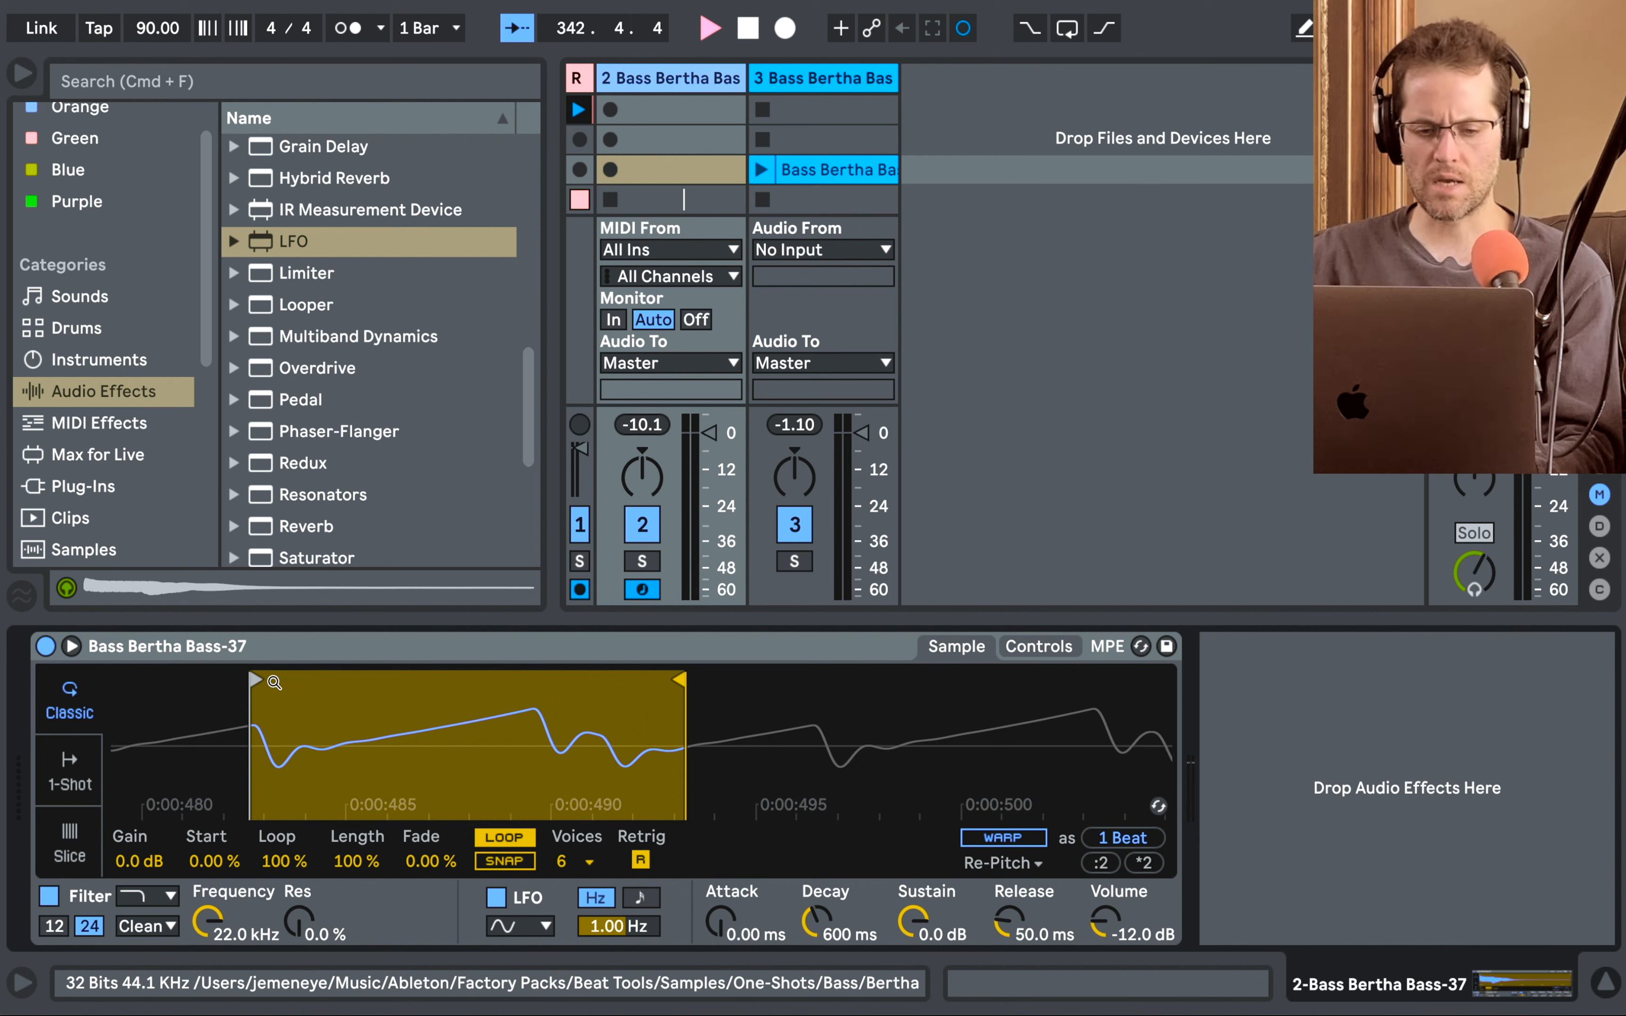
left_click_drag(258, 680, 303, 684)
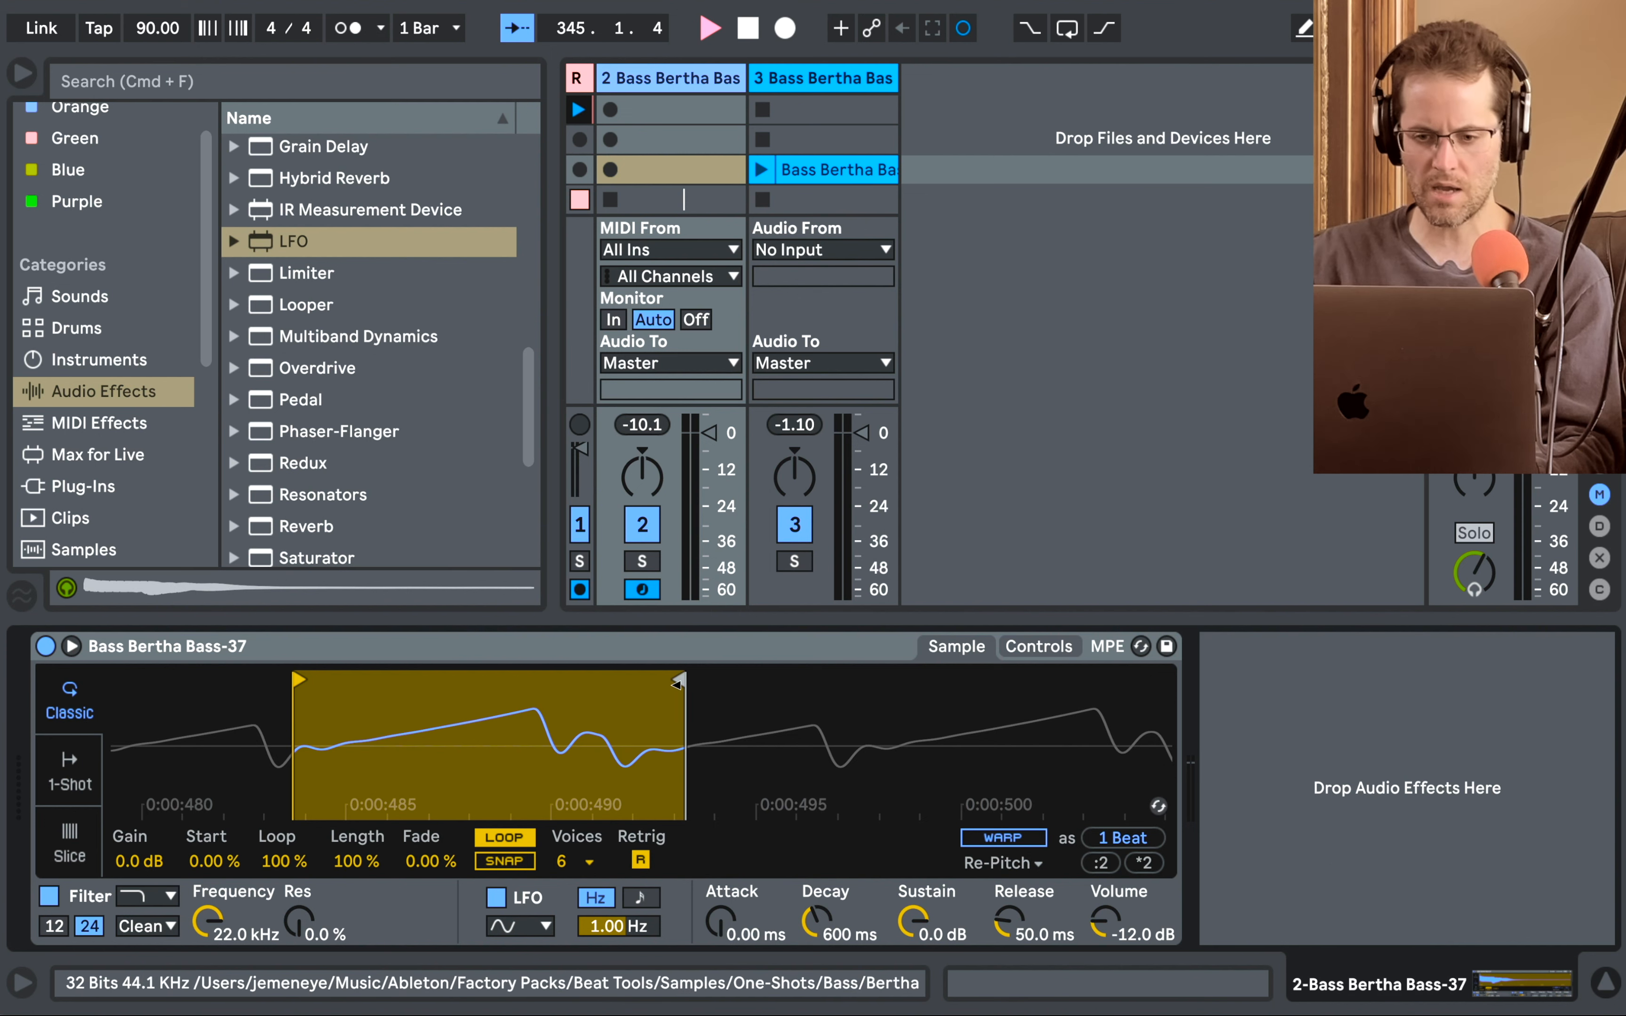
Delete the Bass Bertha audio track, track 3.
left_click(813, 89)
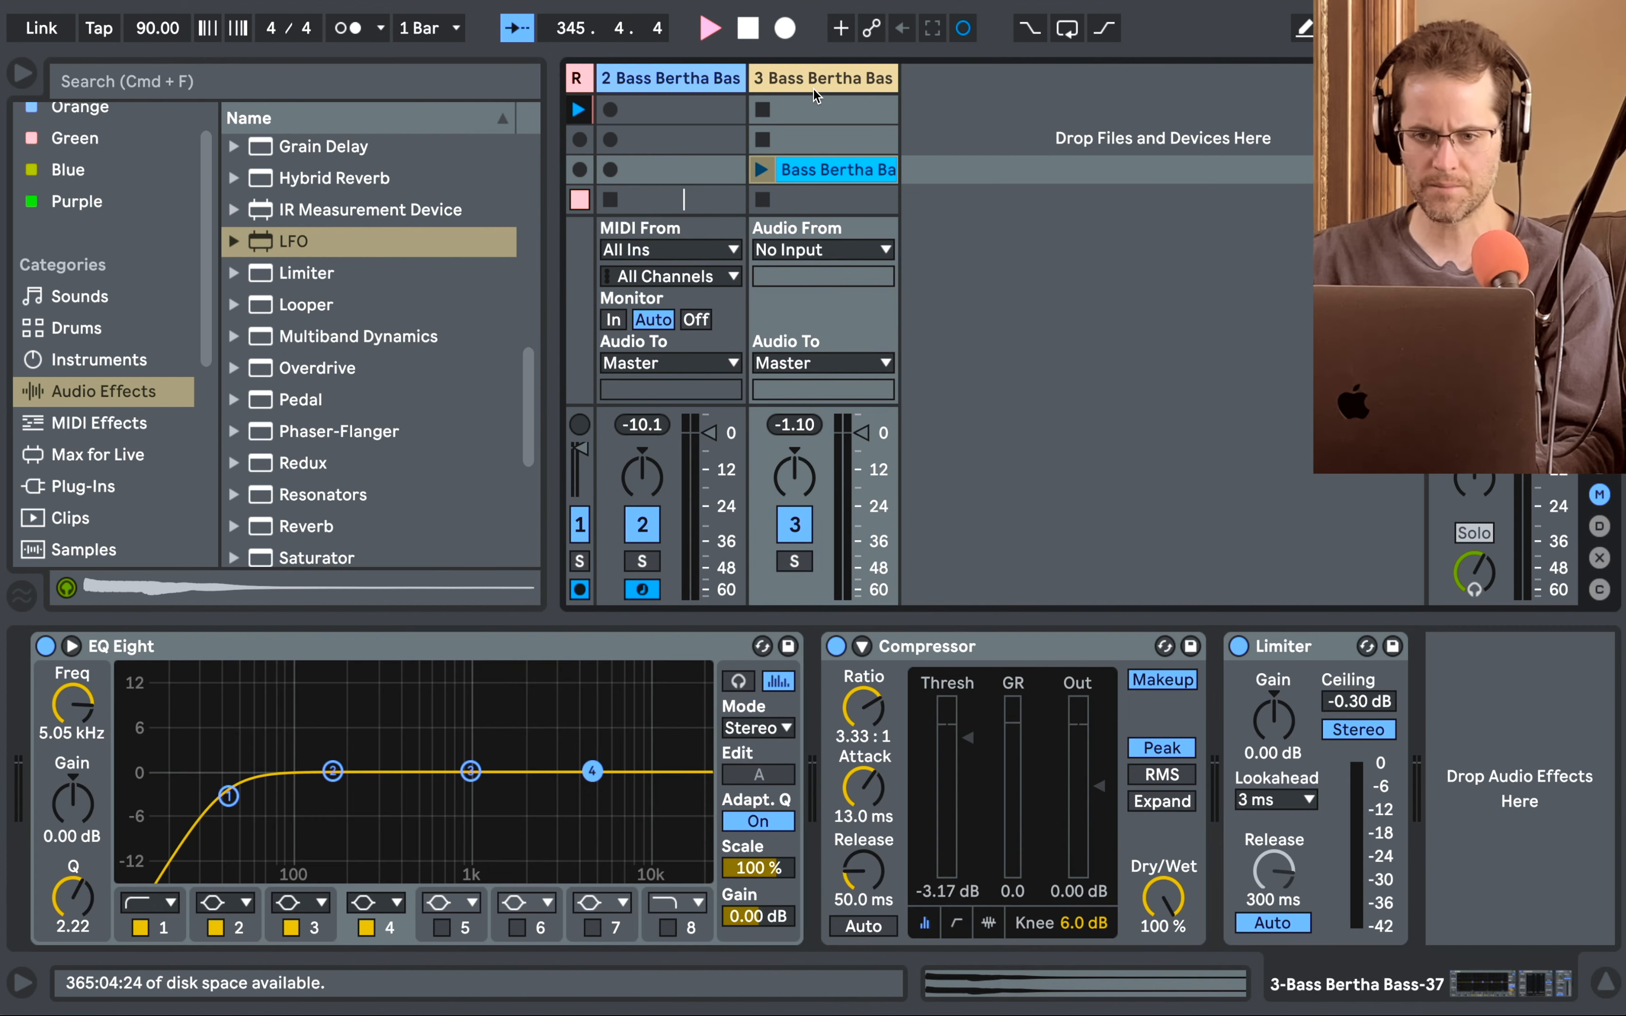
key("Delete")
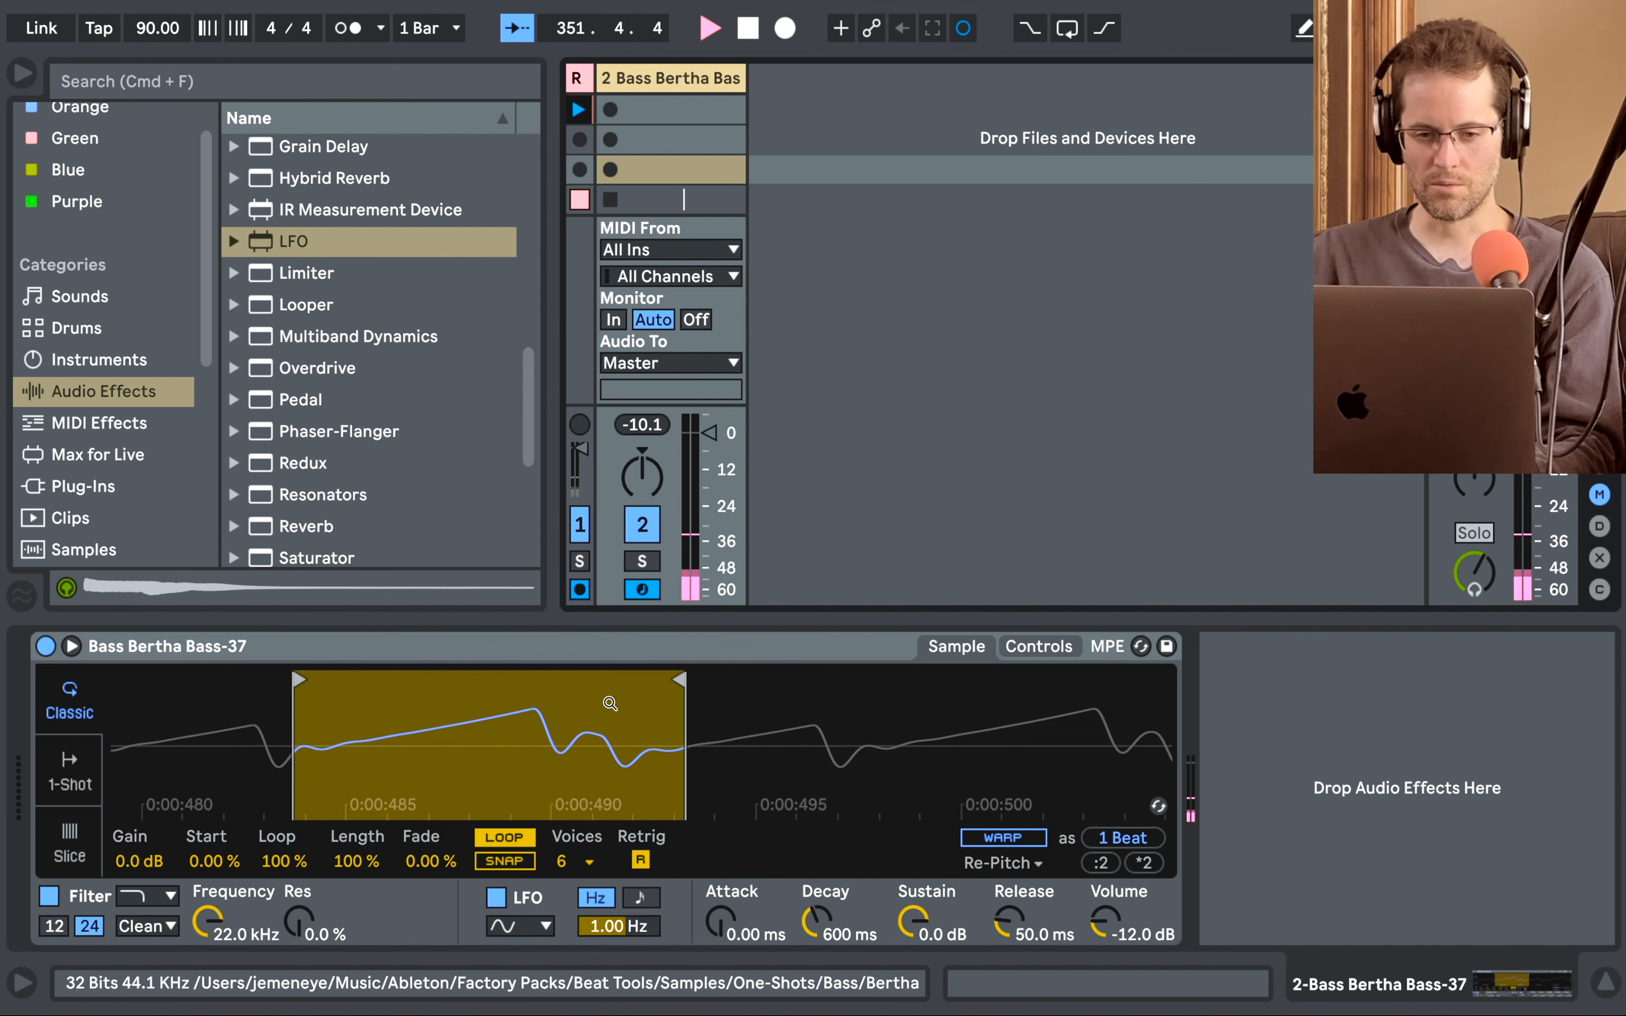
Add EQ Eight after Simpler on the bass MIDI track.
scroll(312, 321, "down", 4)
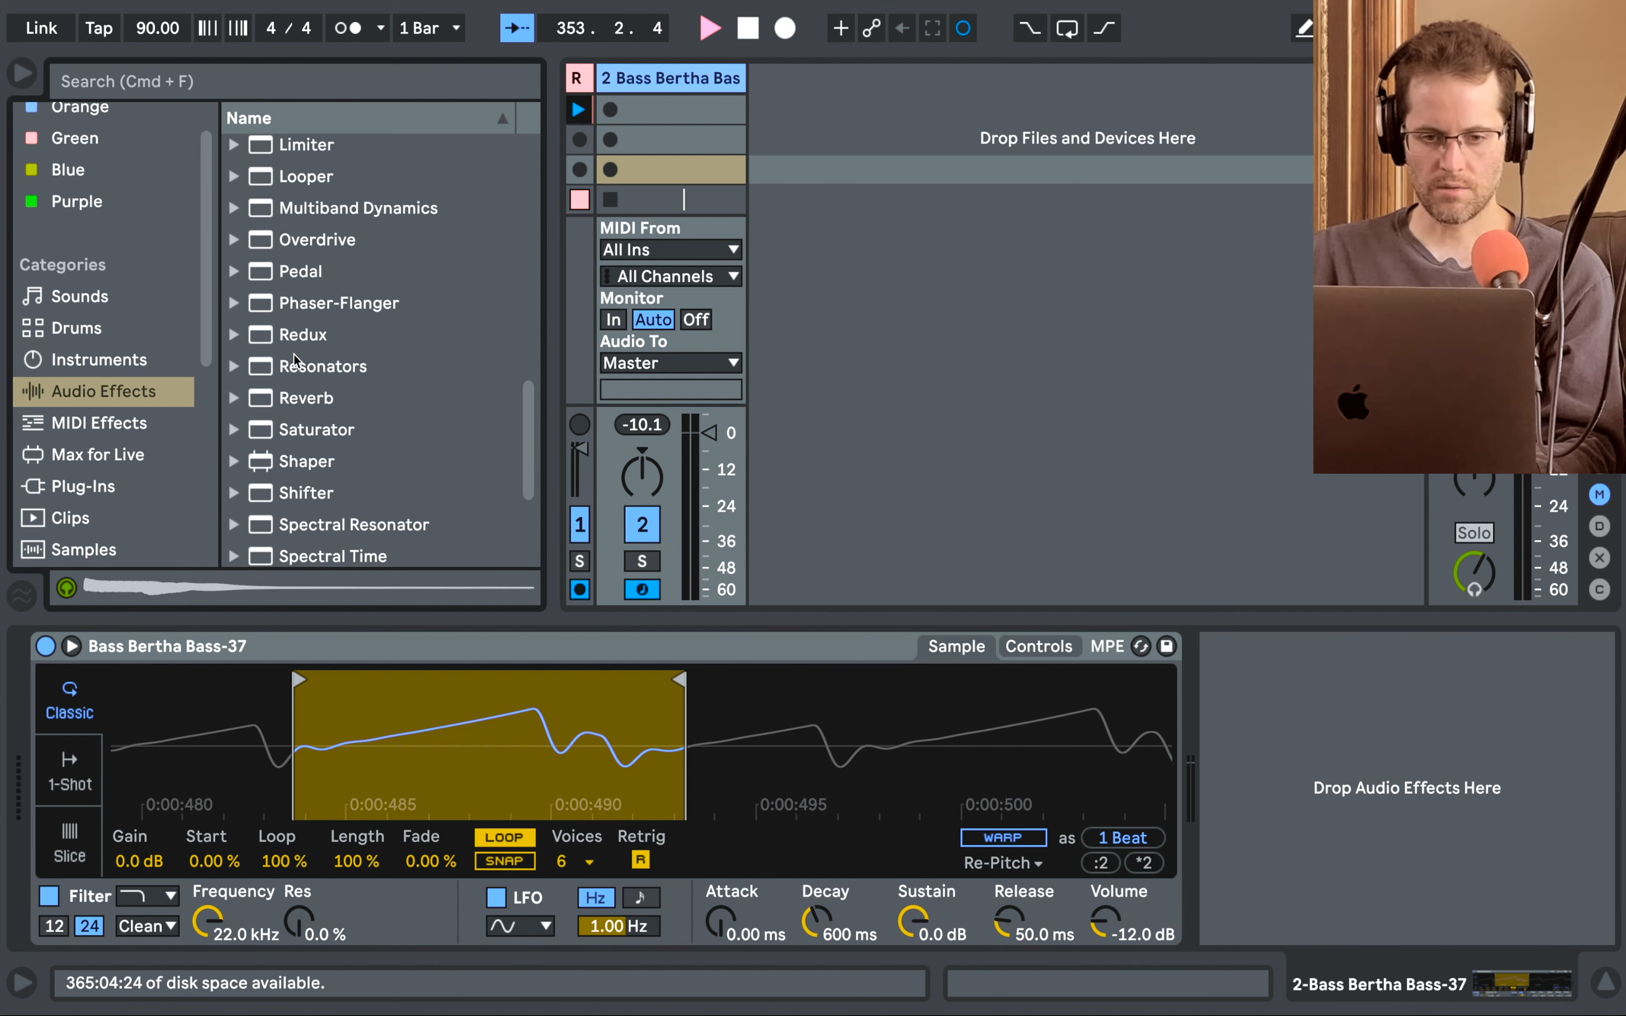
scroll(295, 359, "up", 12)
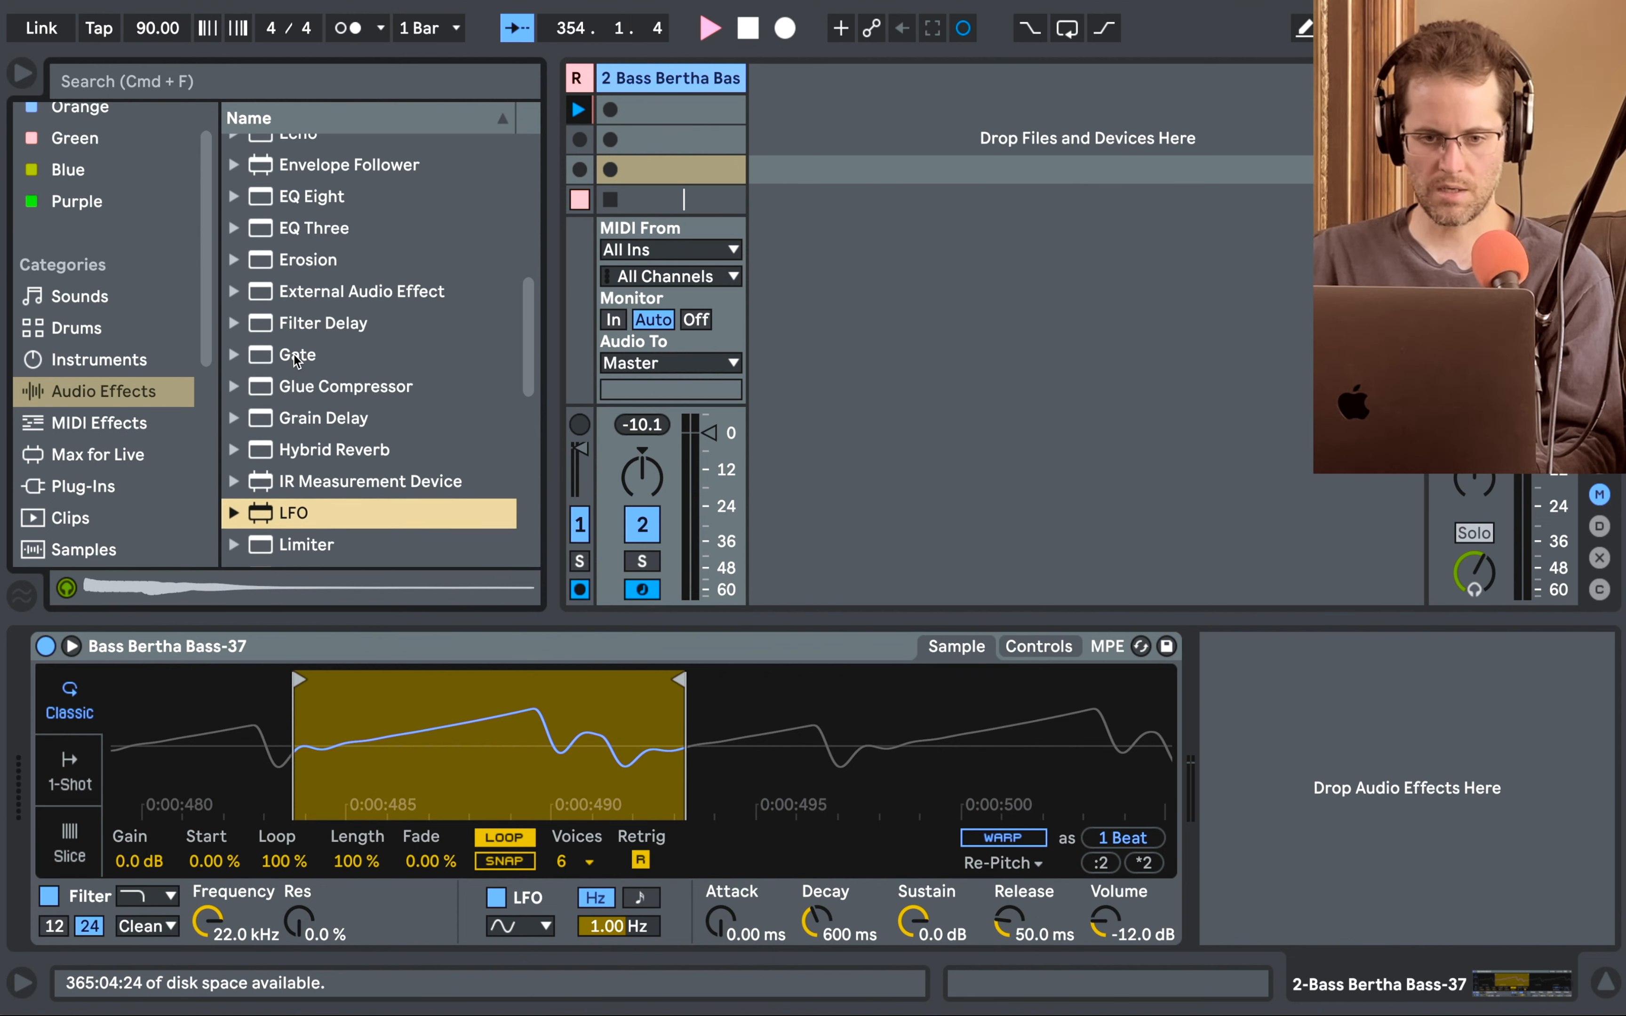
double_click(310, 204)
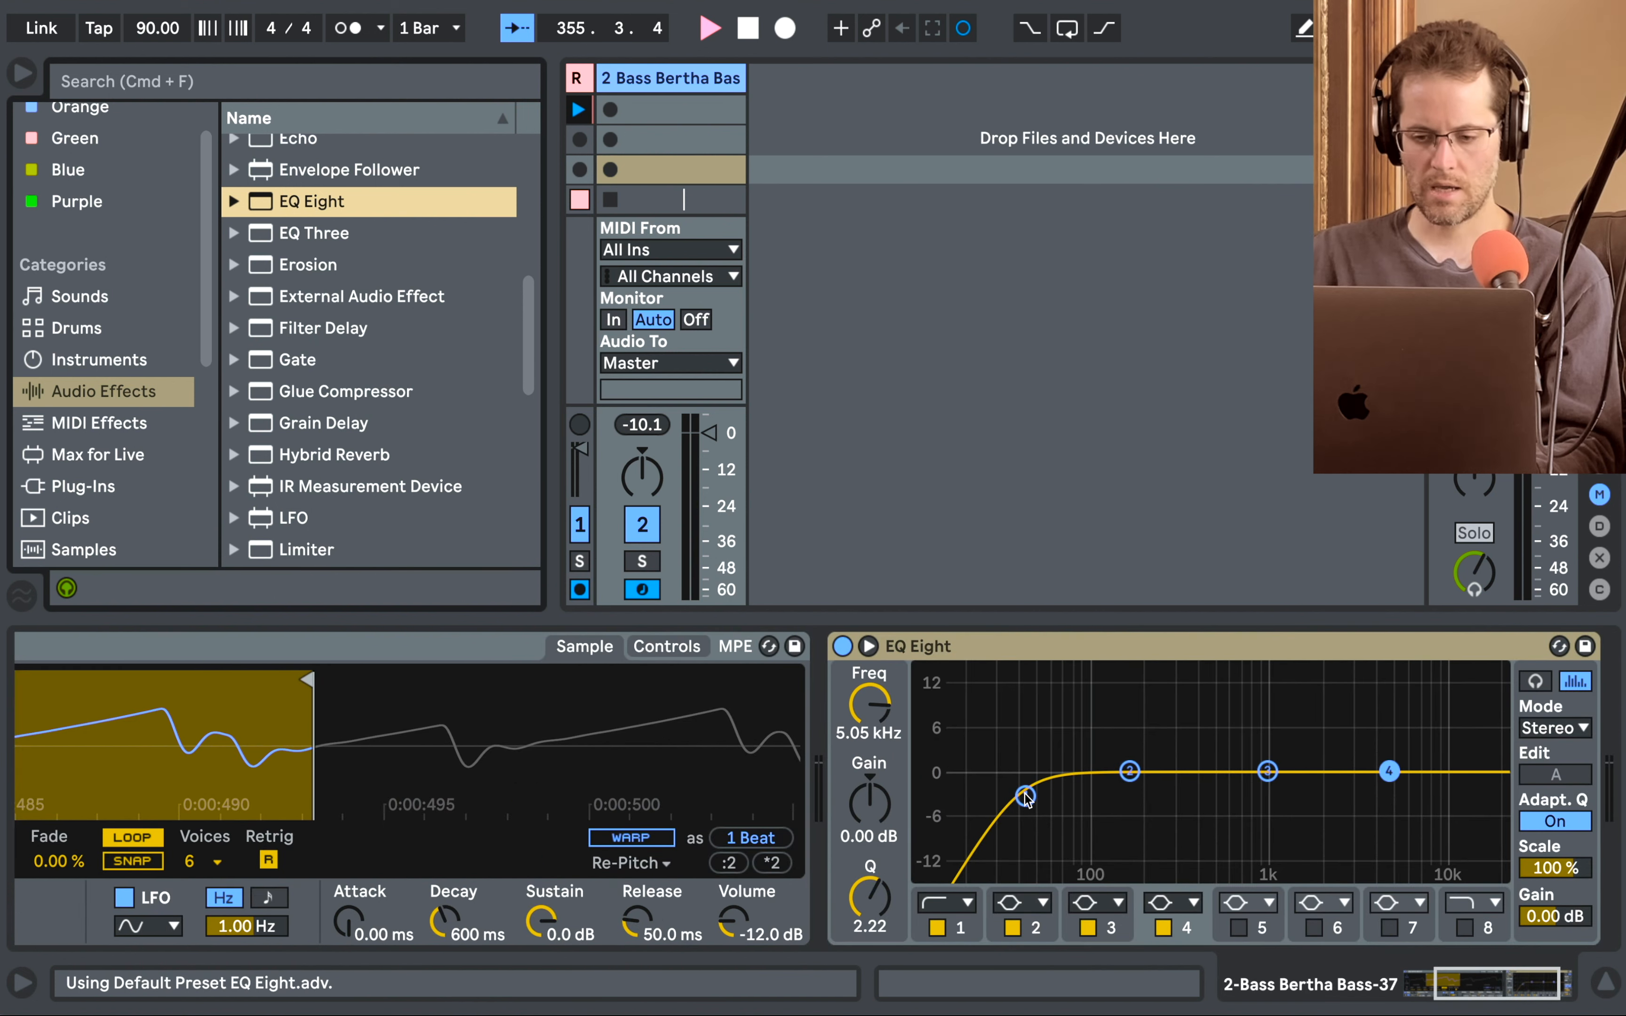
Set EQ Eight's band 1 low cut to 38.3 Hz with a Q of 0.69, and fold the device.
left_click(1025, 797)
mouse_move(1026, 796)
left_mouse_down()
mouse_move(982, 797)
mouse_move(1000, 796)
left_mouse_up()
left_click(938, 928)
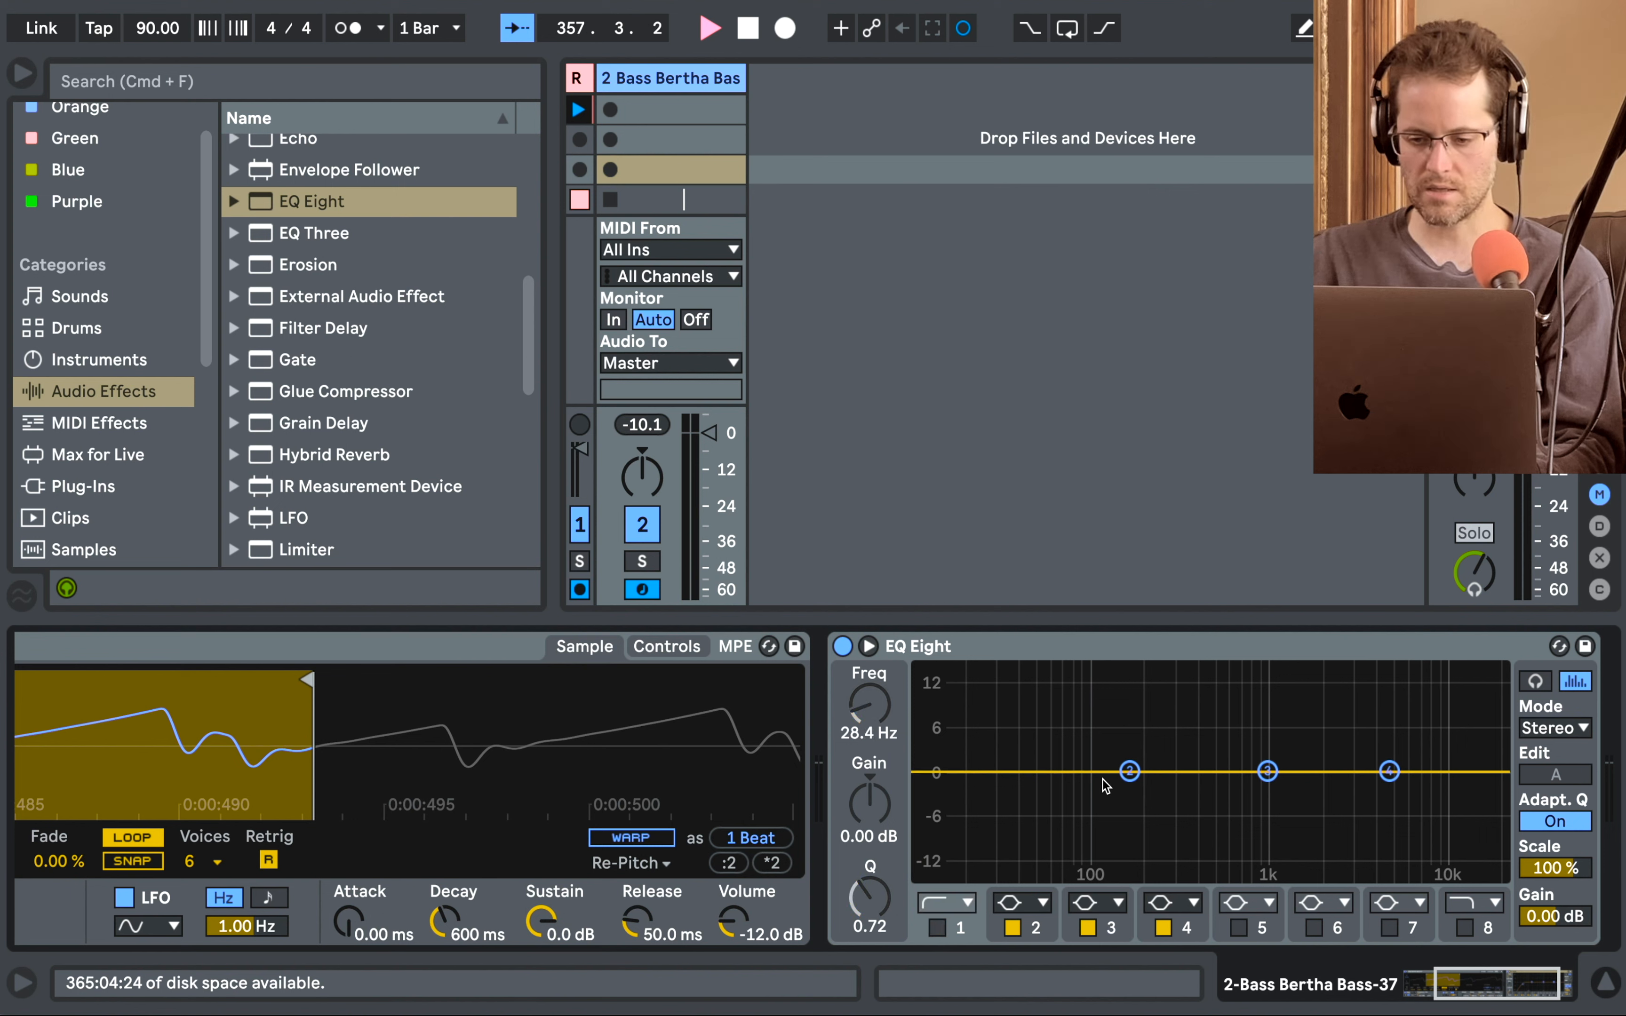
left_click(945, 908)
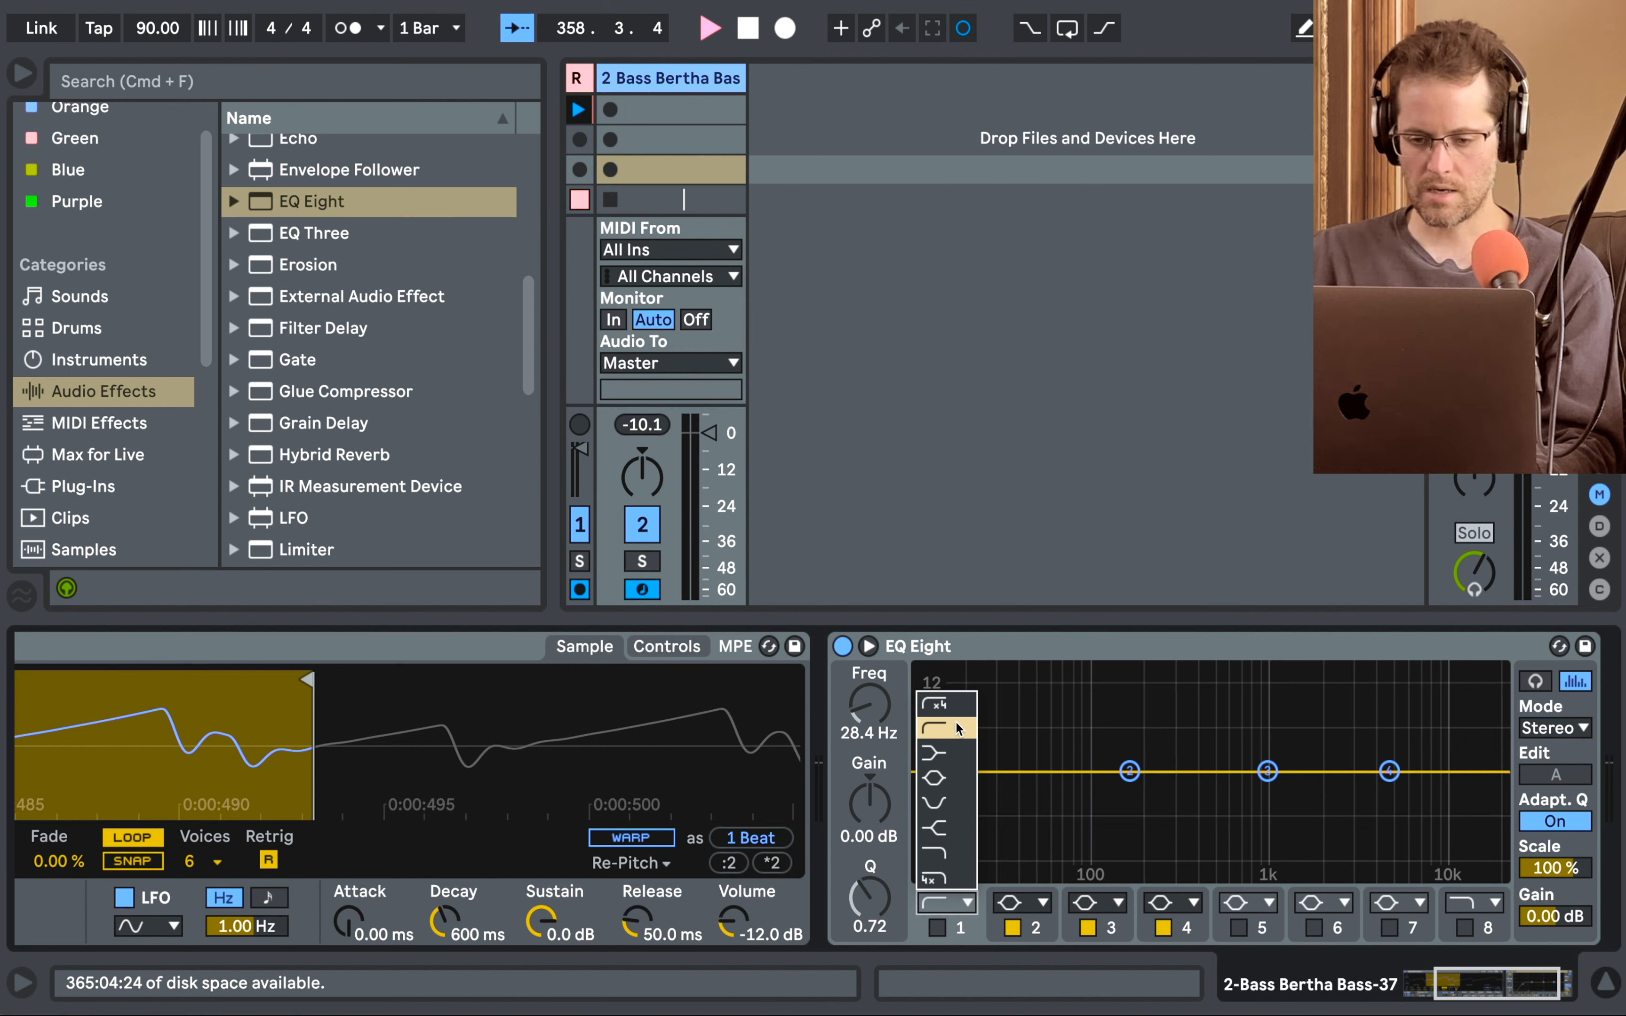
left_click(956, 721)
left_click(951, 906)
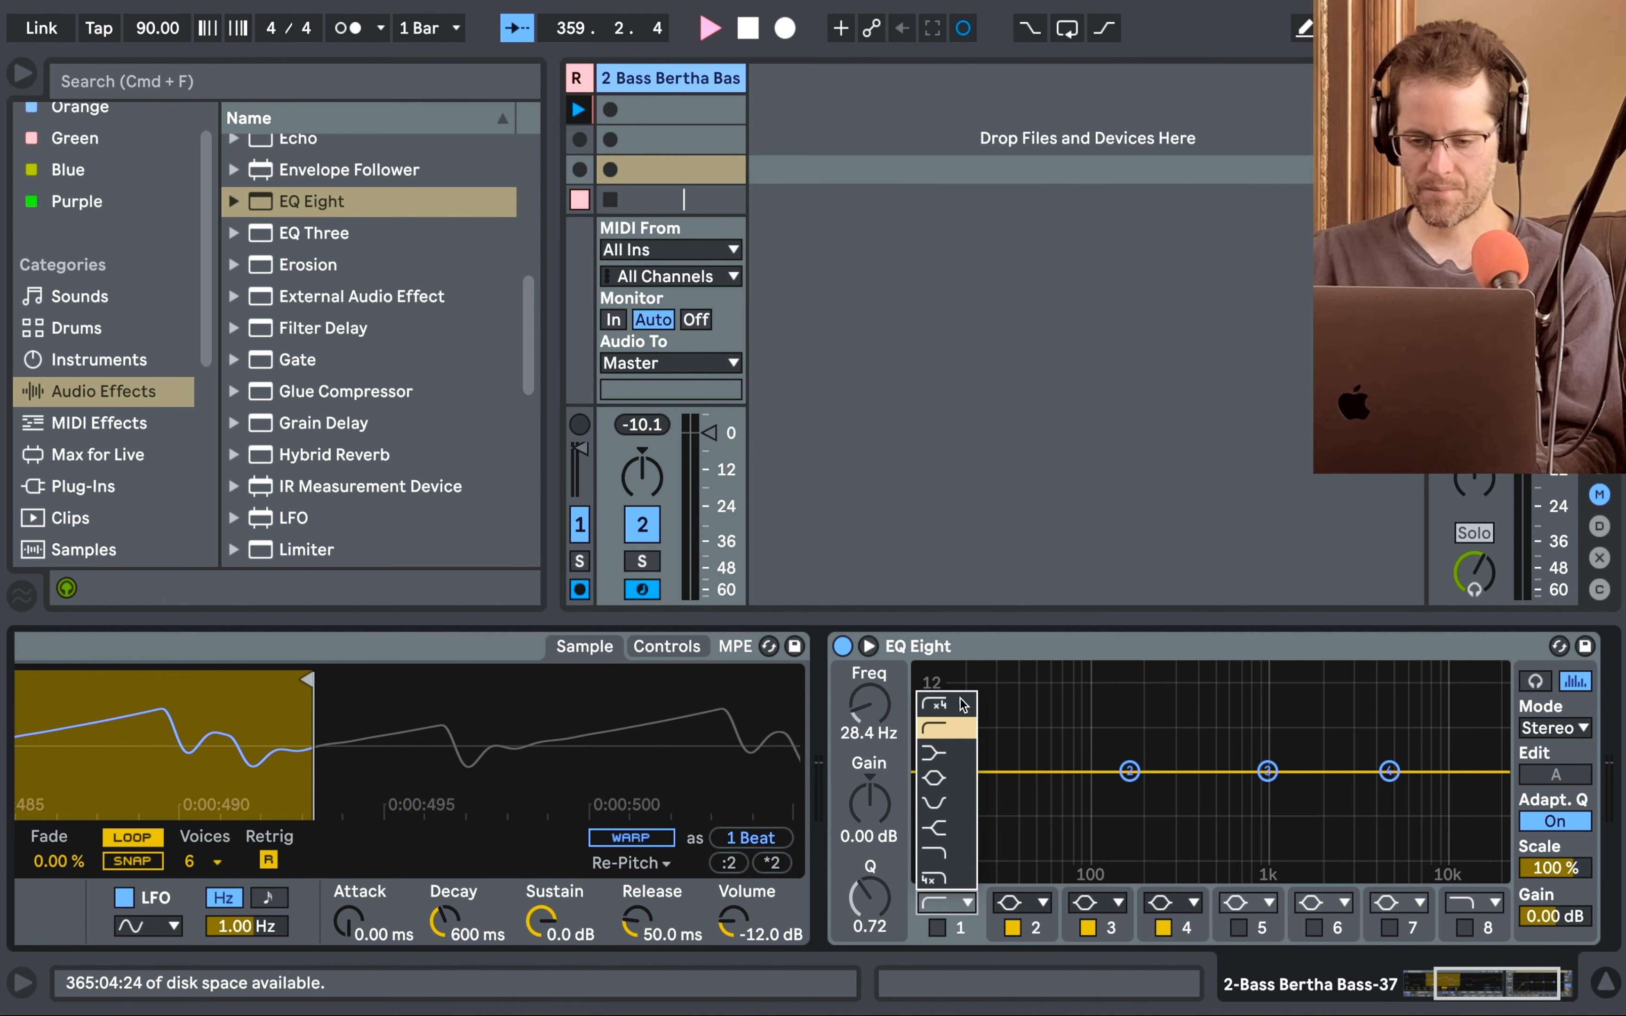
left_click(950, 733)
left_click(937, 928)
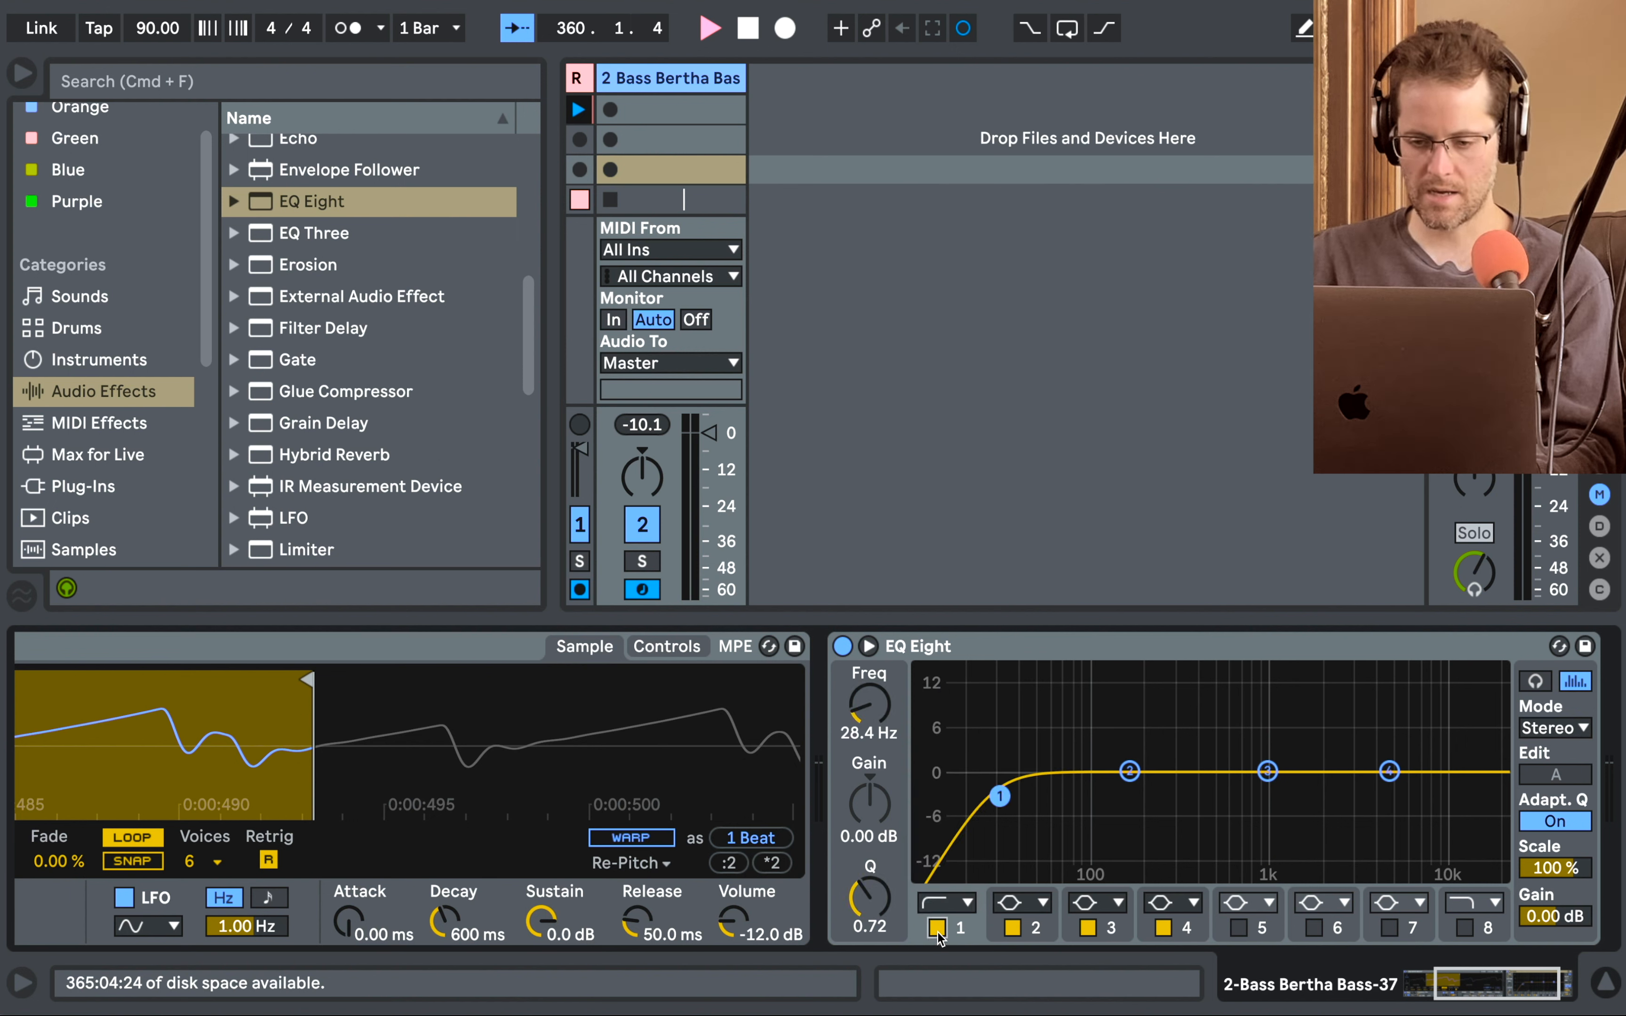
mouse_move(1006, 801)
left_mouse_down()
mouse_move(1052, 802)
mouse_move(1022, 798)
left_mouse_up()
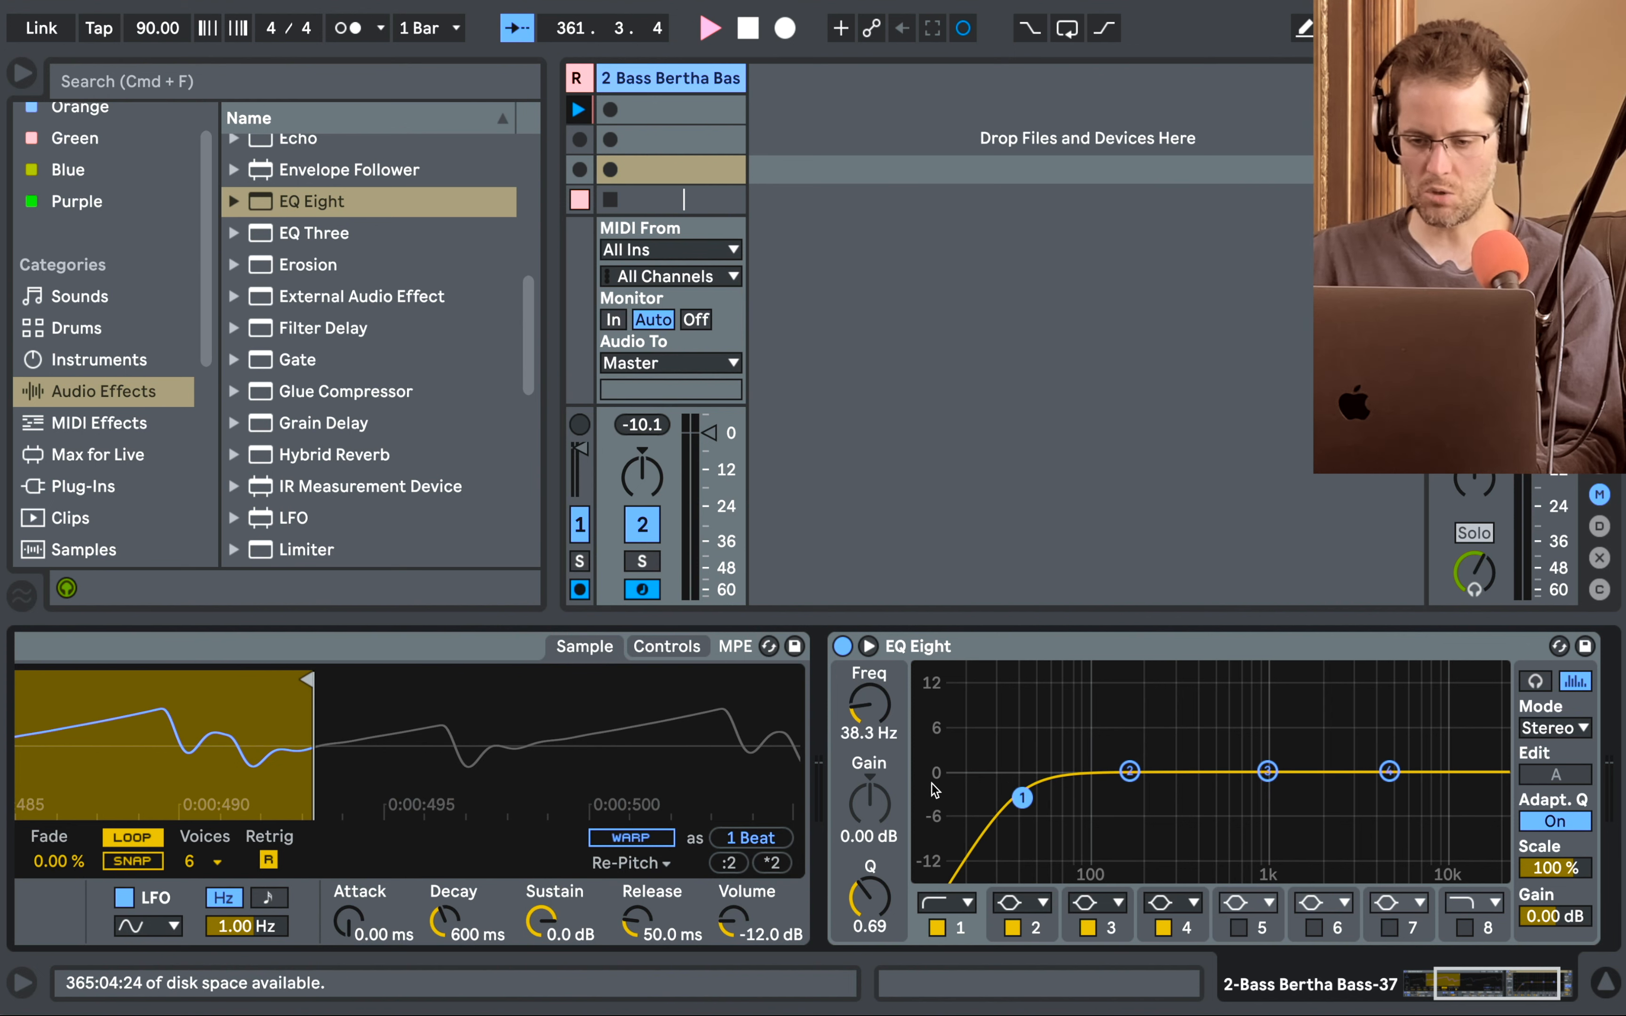
double_click(999, 648)
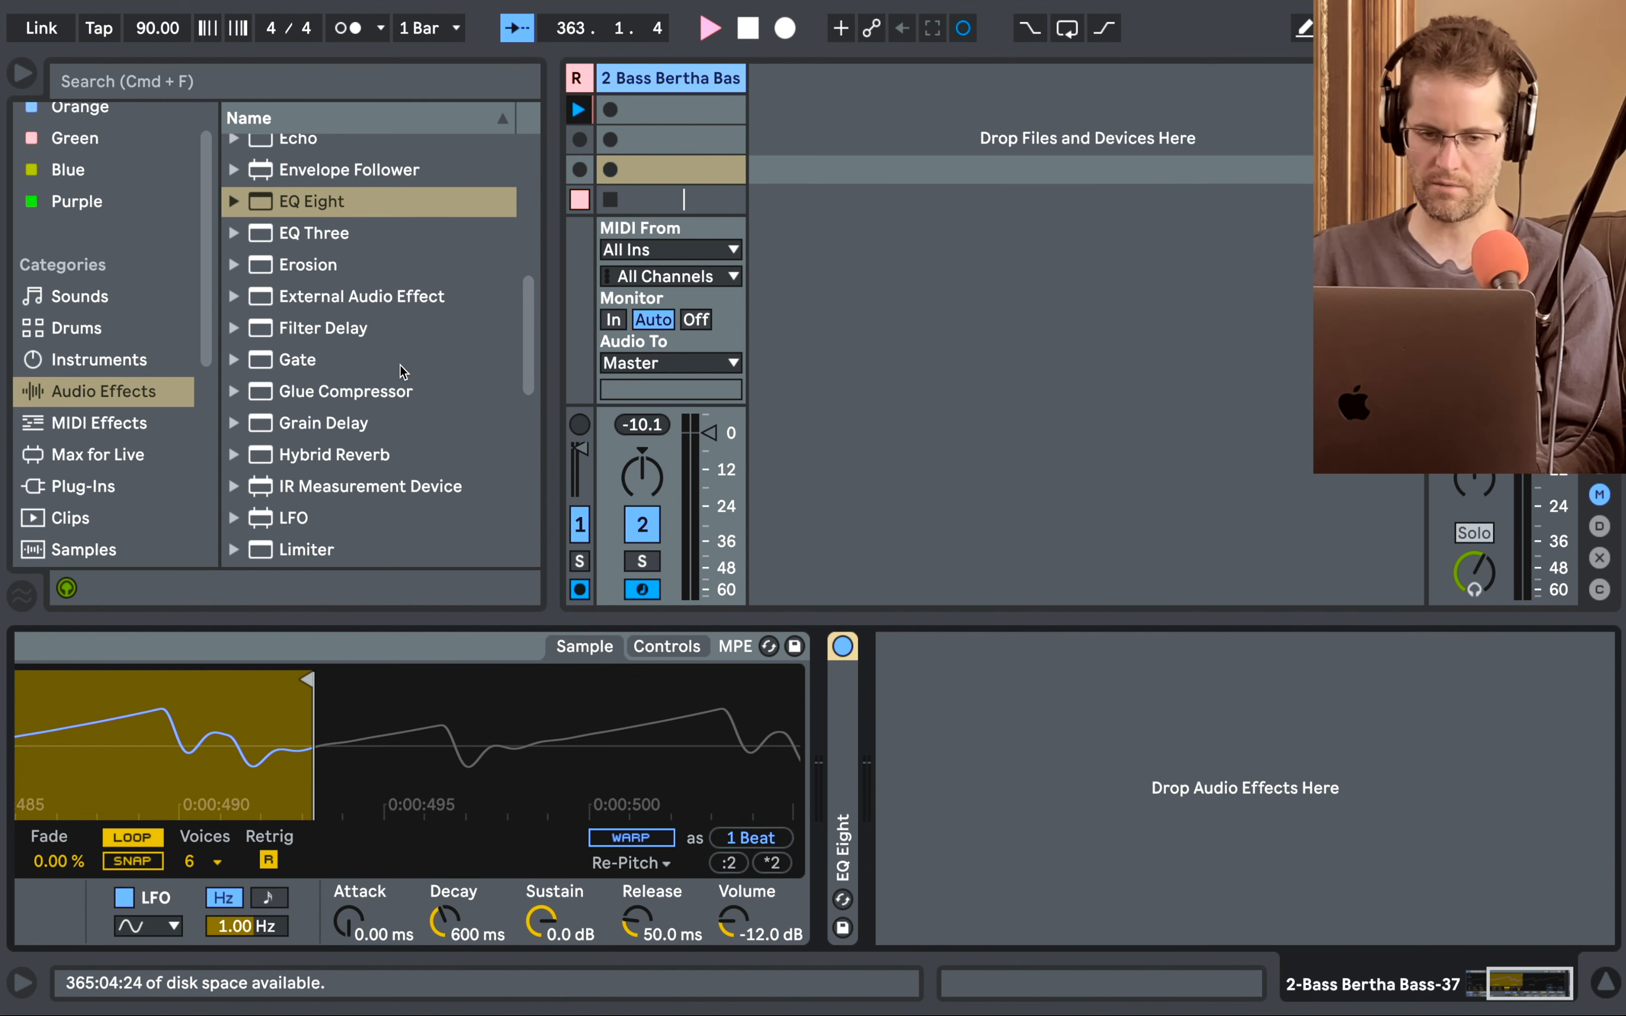
Add a Compressor after EQ Eight and fold it.
scroll(329, 281, "up", 5)
scroll(329, 281, "up", 7)
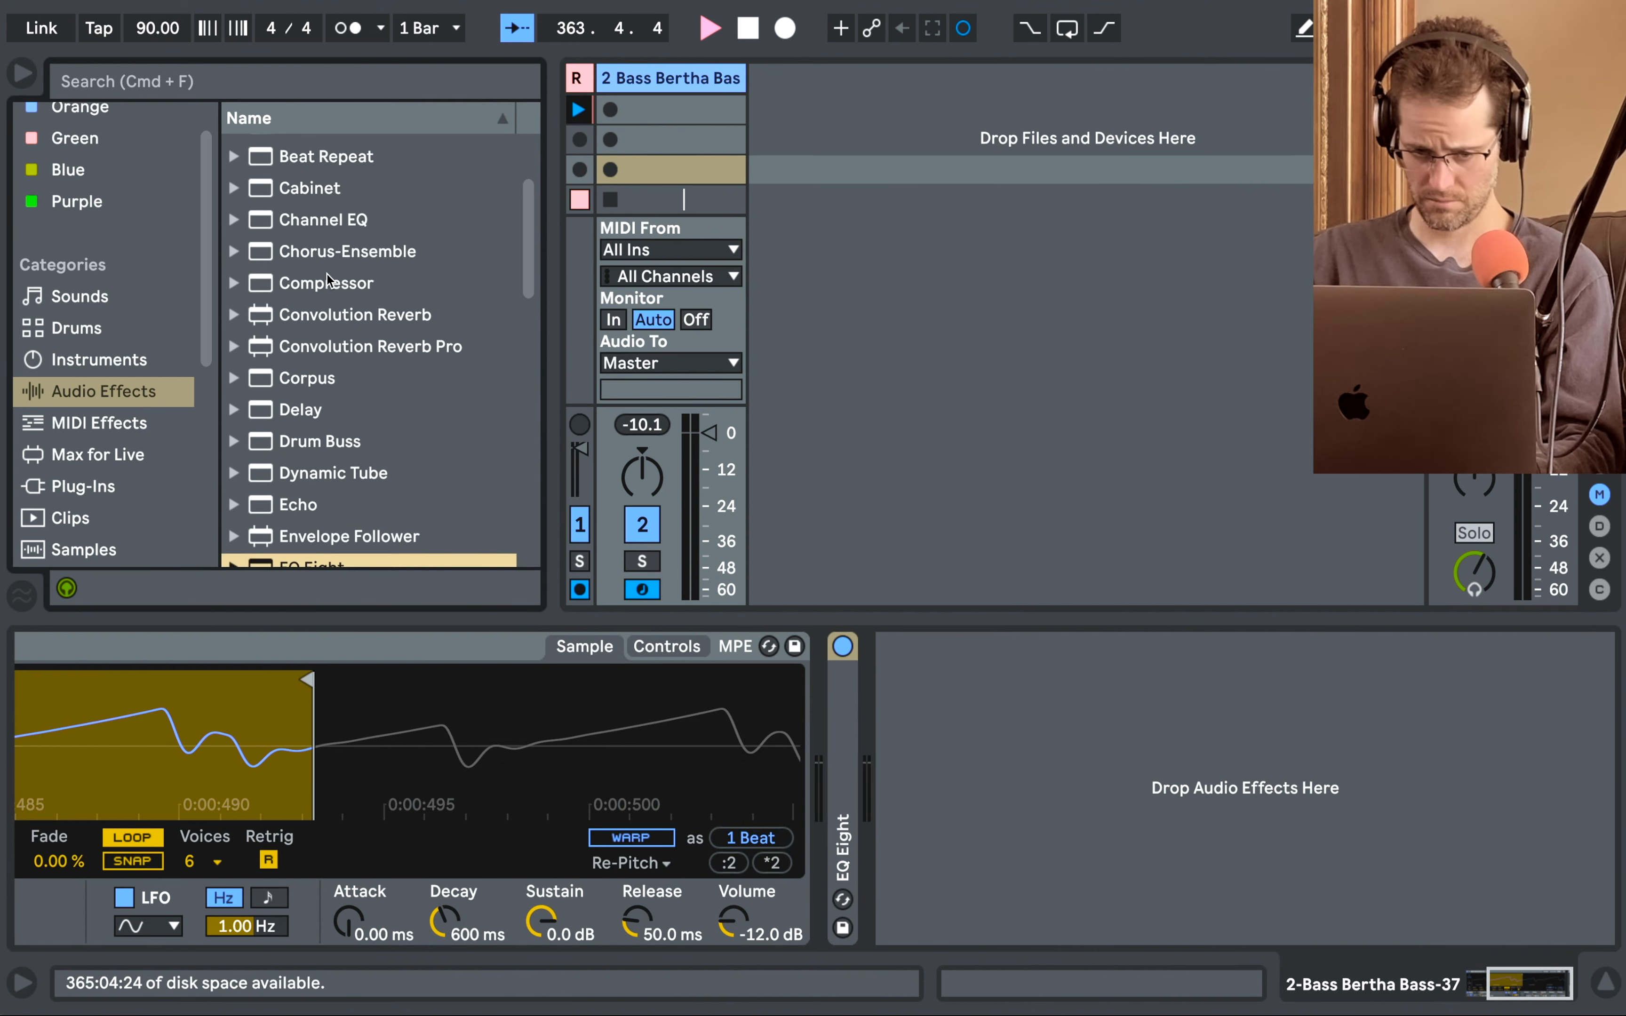
left_click_drag(323, 340, 1024, 746)
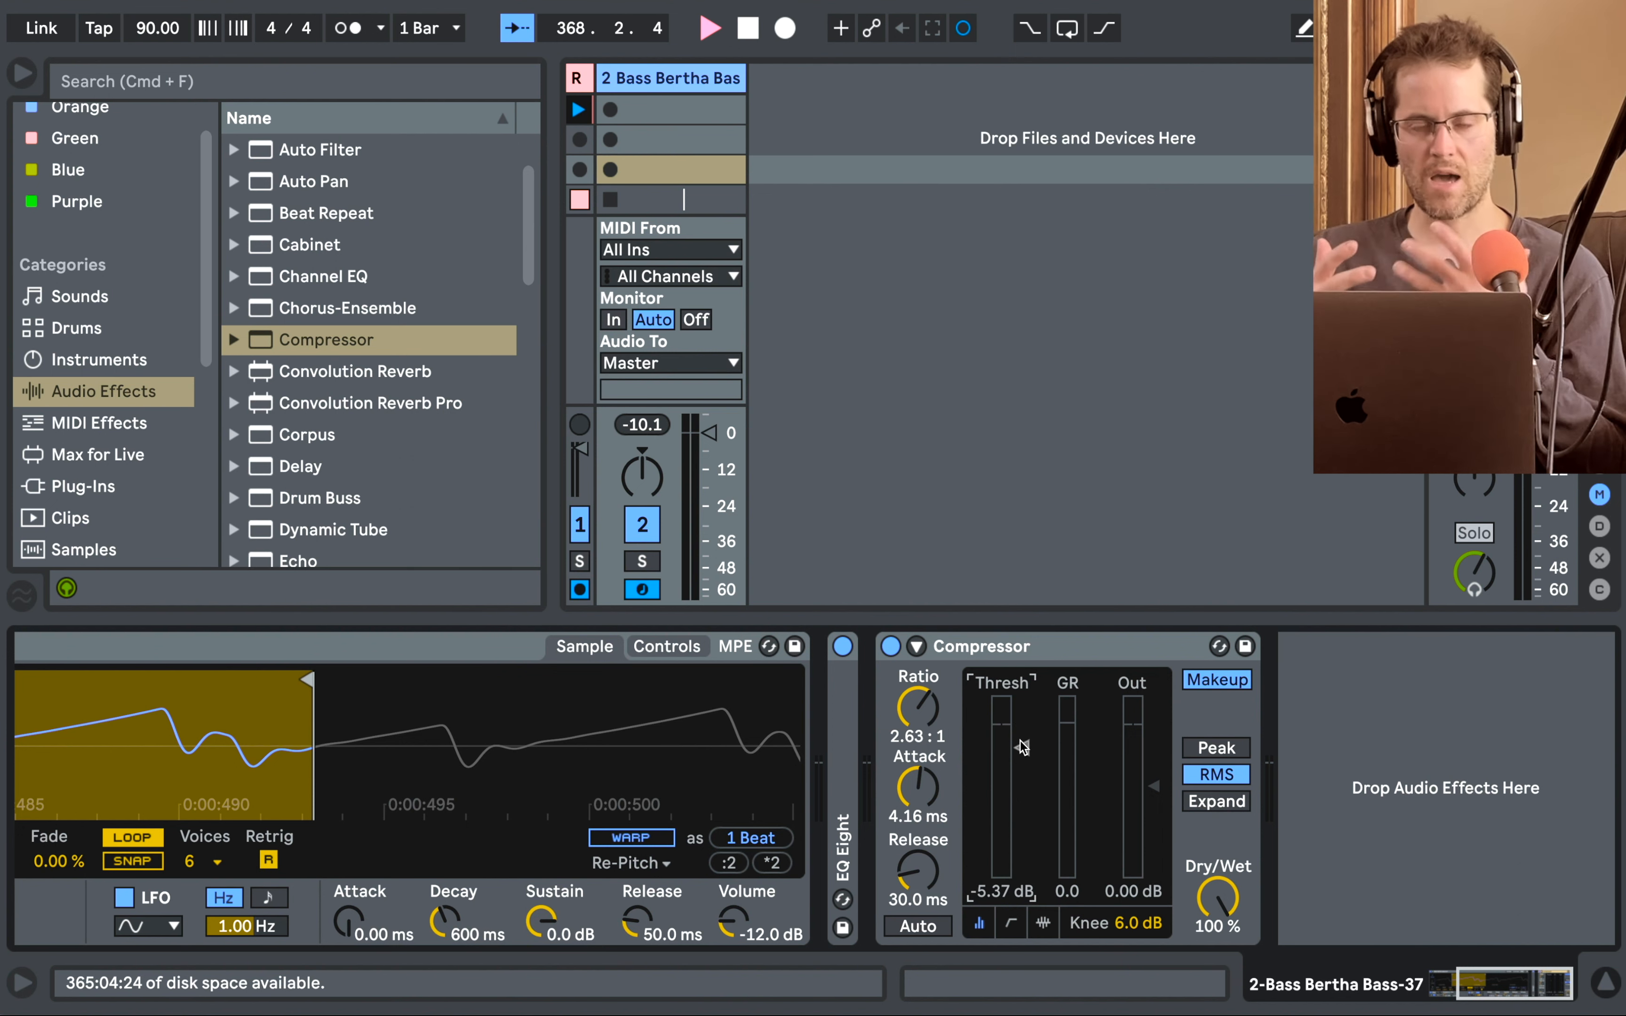
left_click(998, 650)
double_click(998, 651)
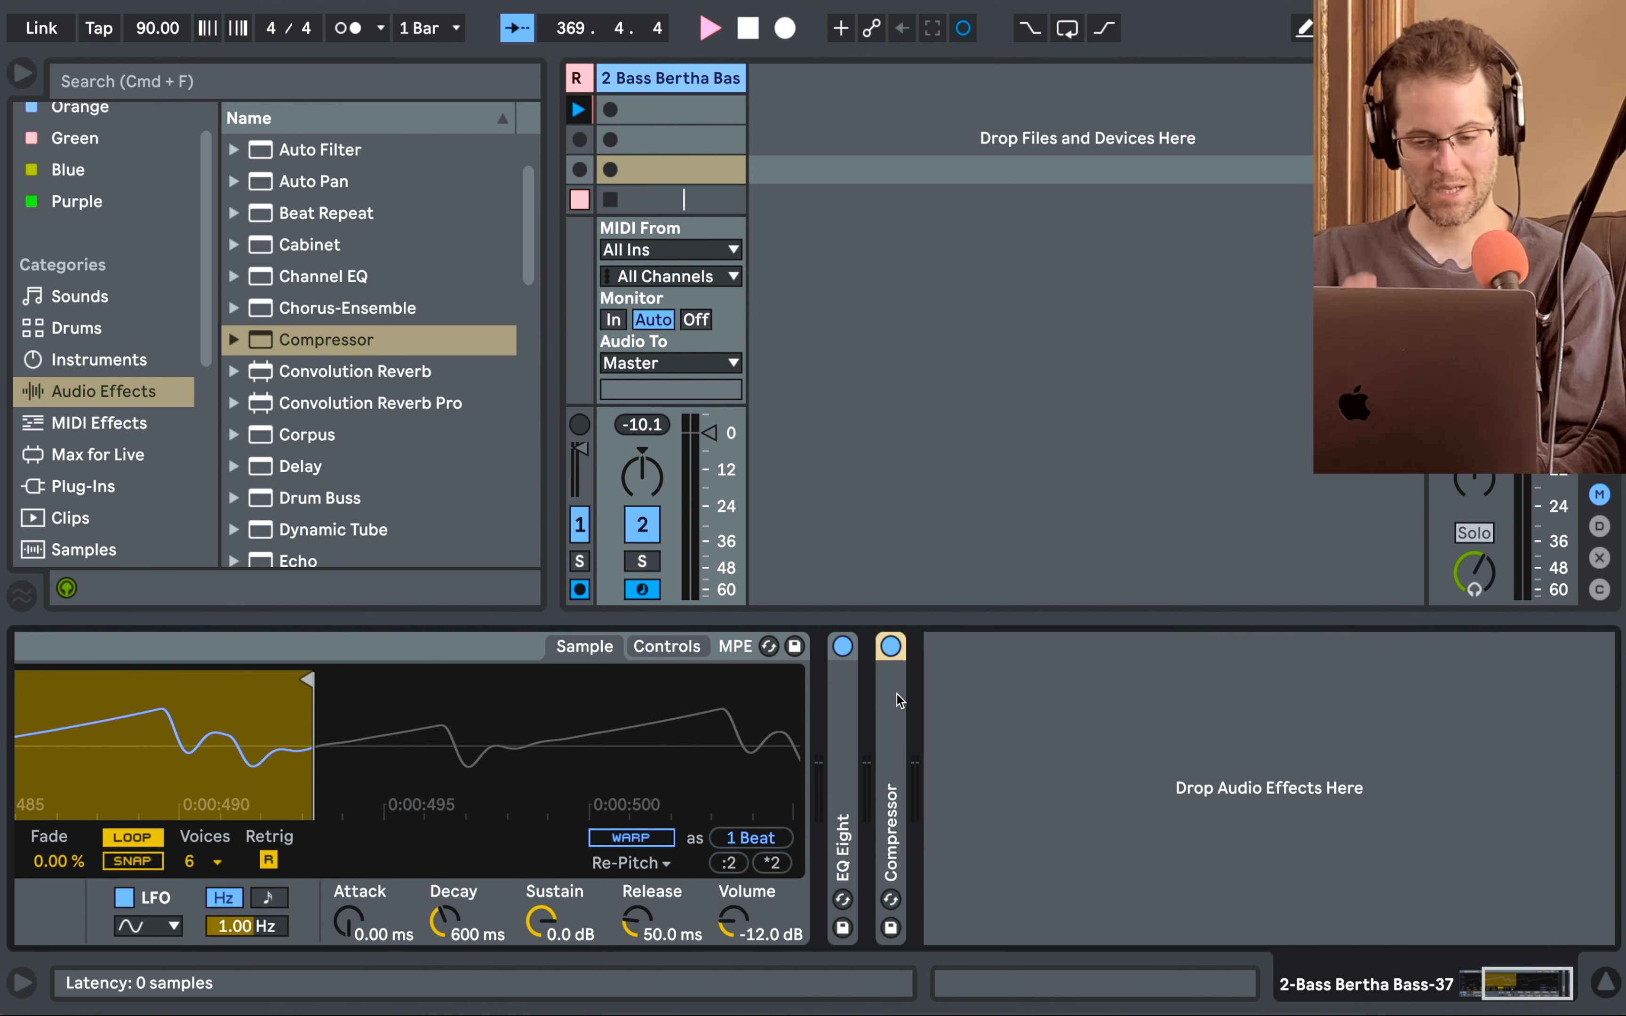
Switch the Compressor and EQ Eight off and back on.
left_click(890, 646)
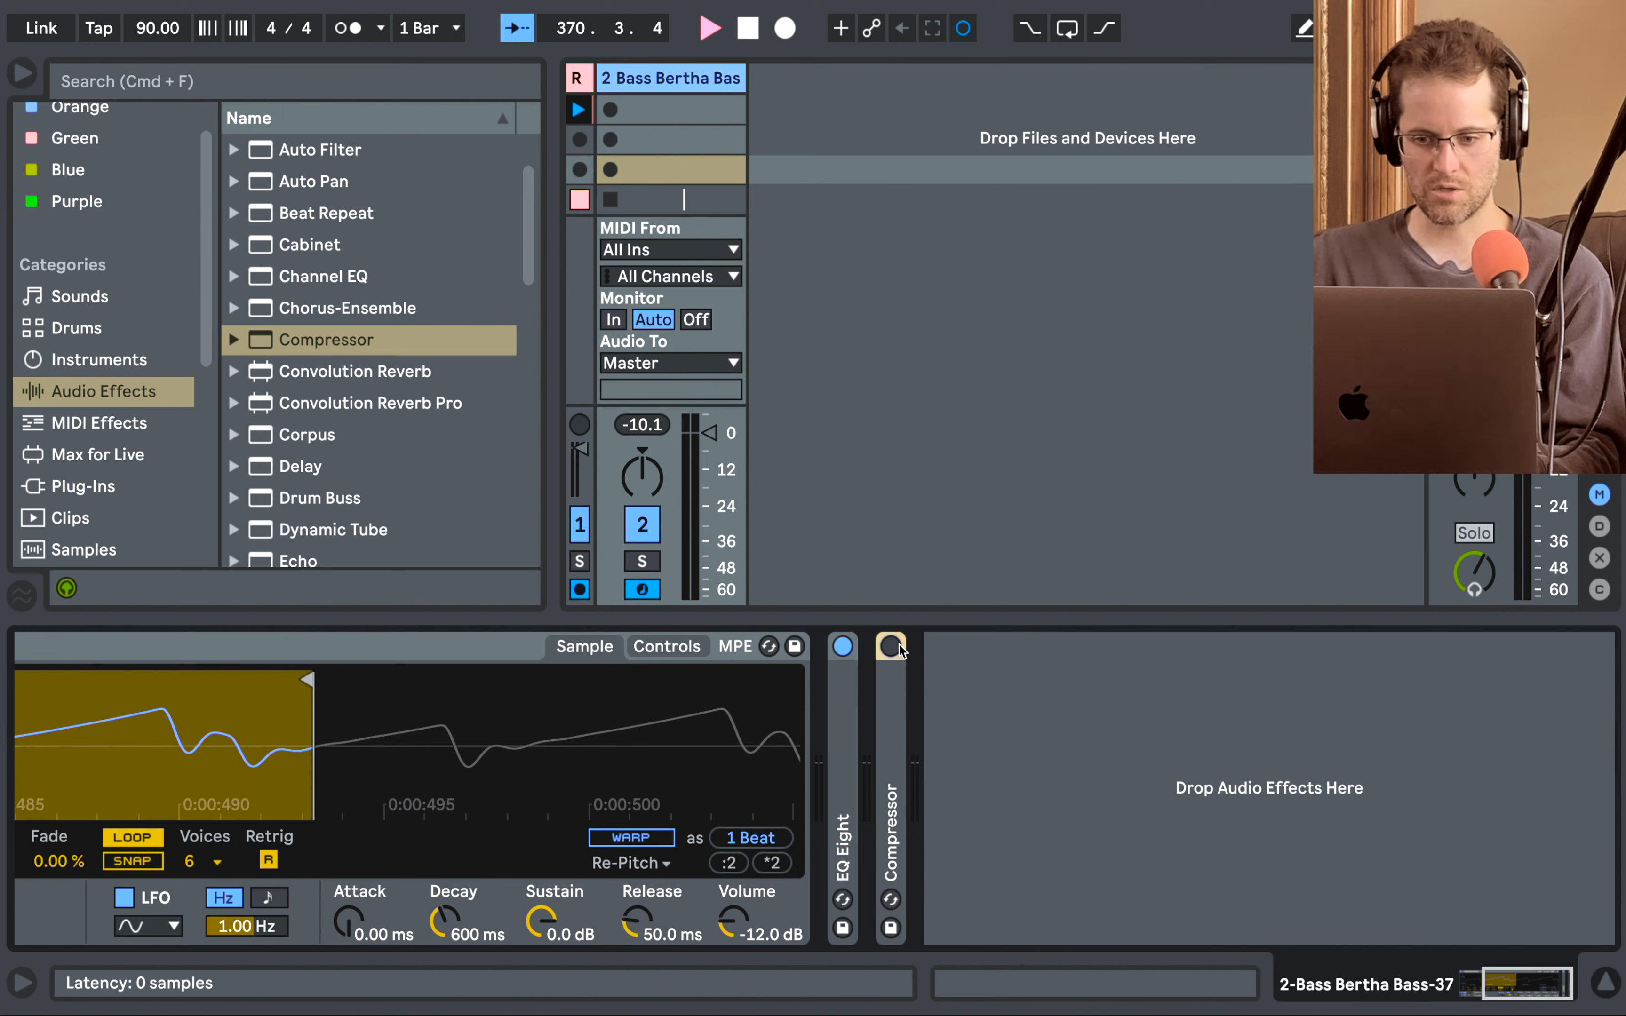
left_click(842, 647)
left_click(842, 647)
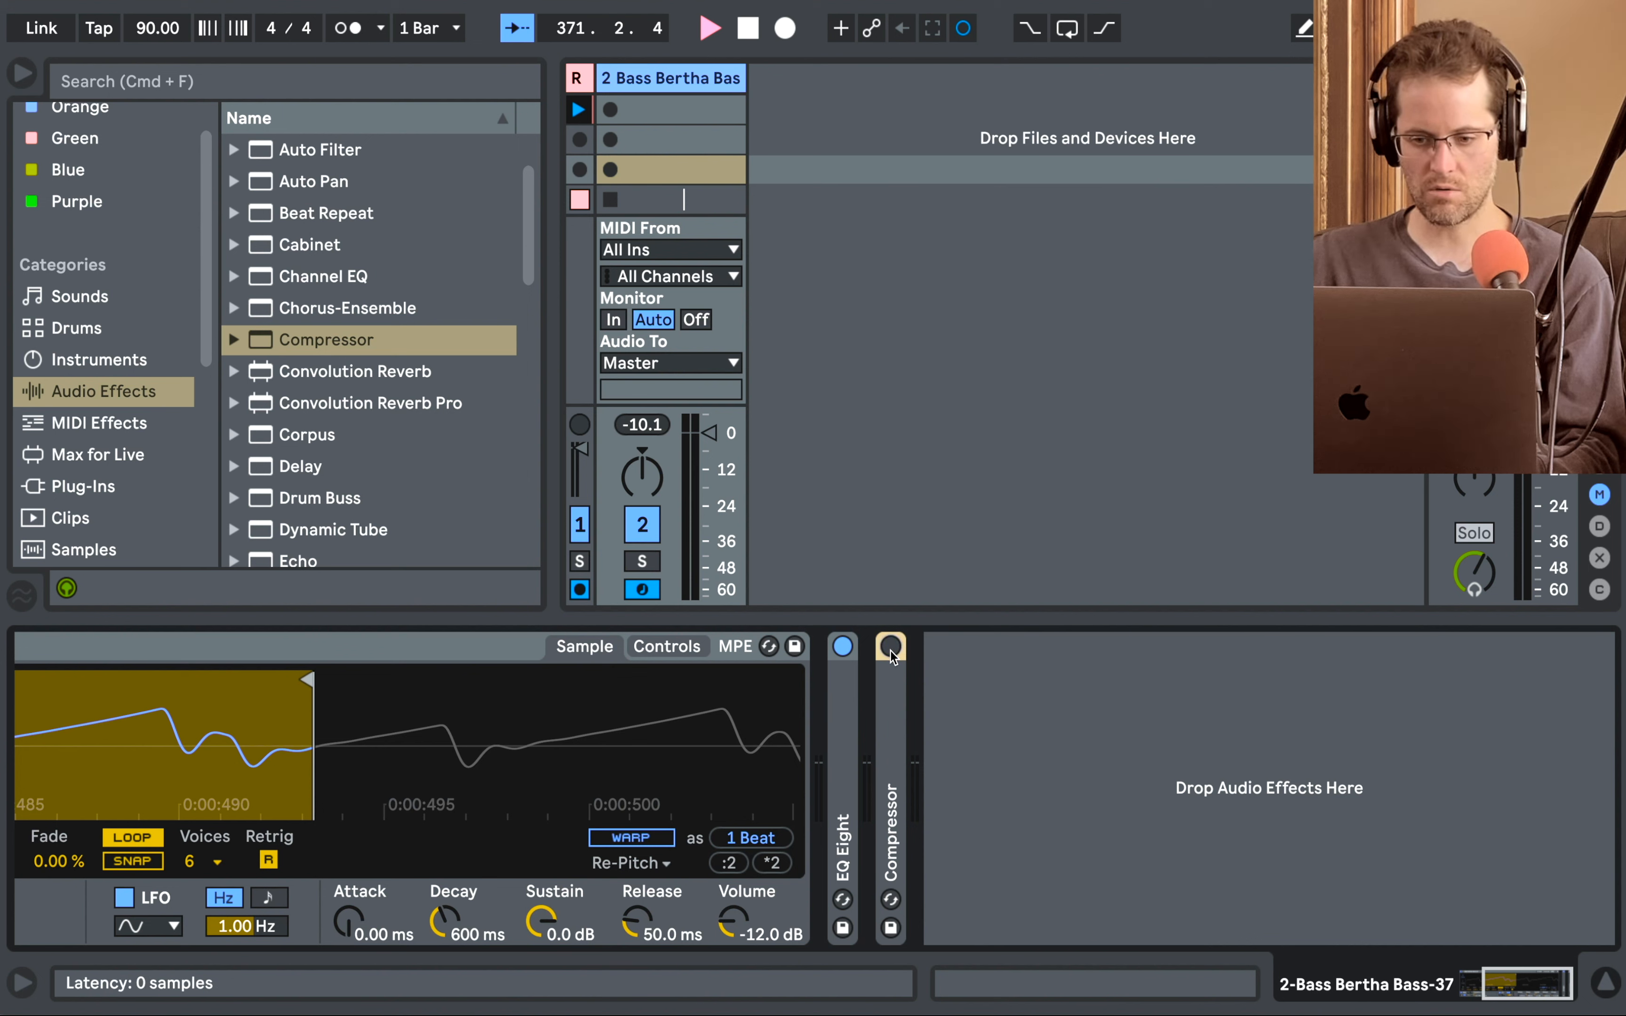
left_click(890, 647)
Add a Limiter after the Compressor and bring Simpler back into view.
scroll(326, 359, "down", 3)
scroll(326, 360, "down", 10)
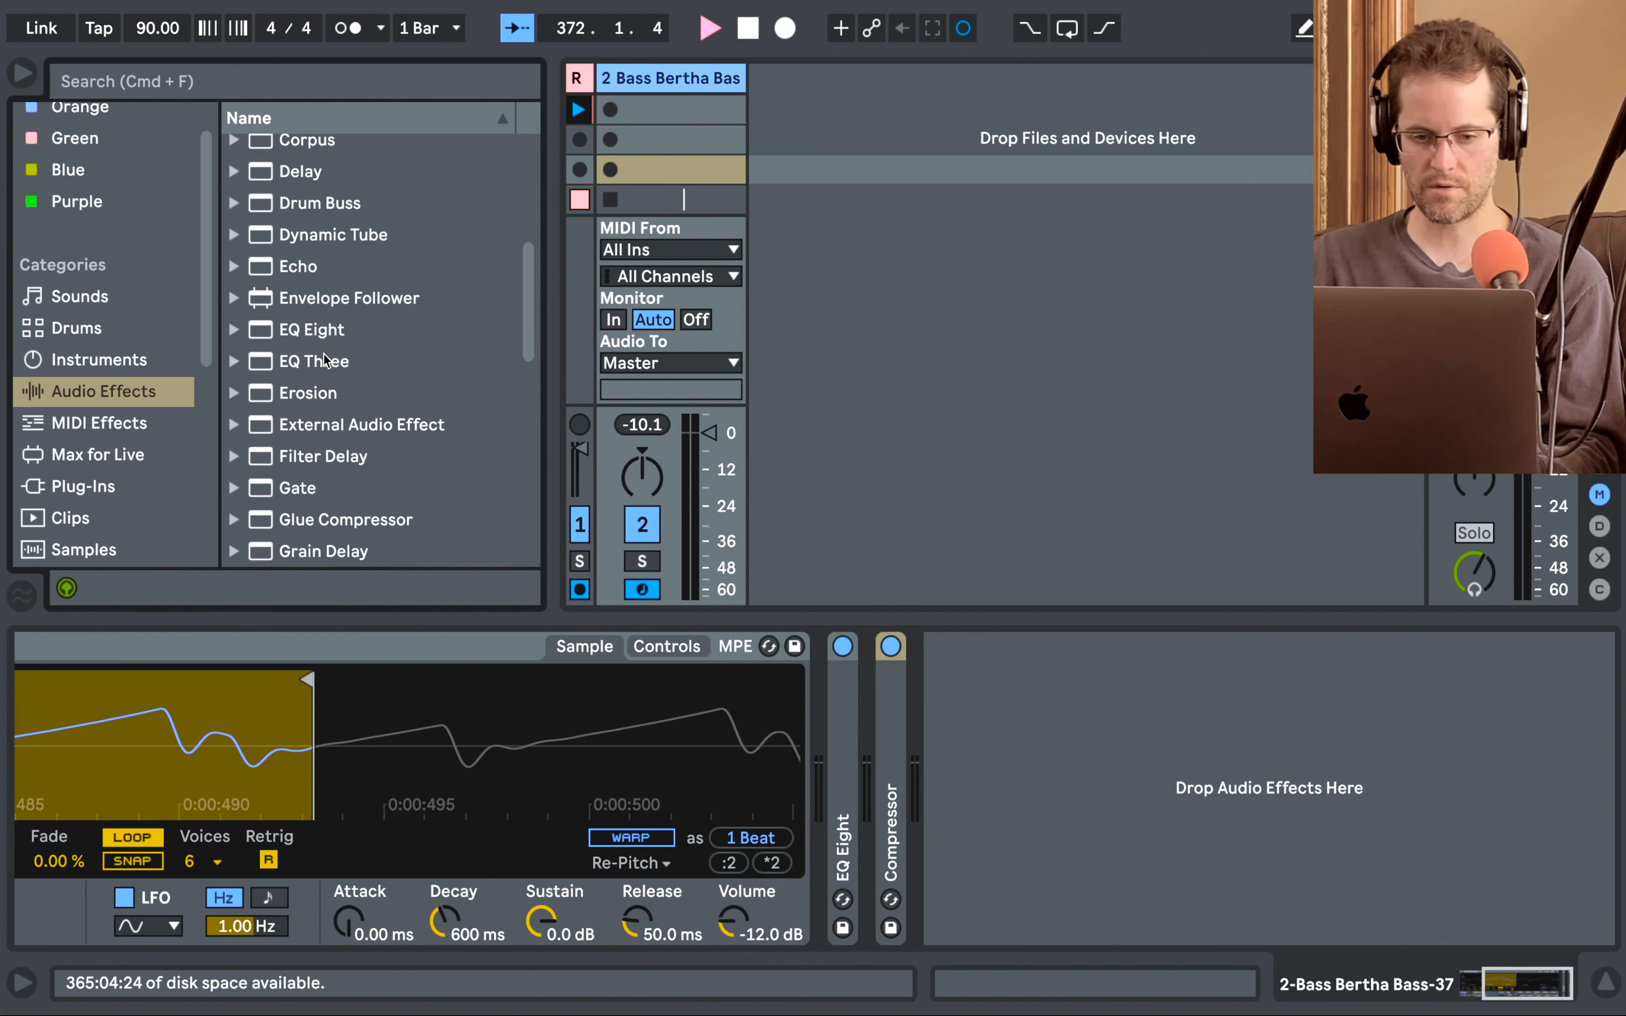
scroll(326, 359, "down", 4)
double_click(309, 258)
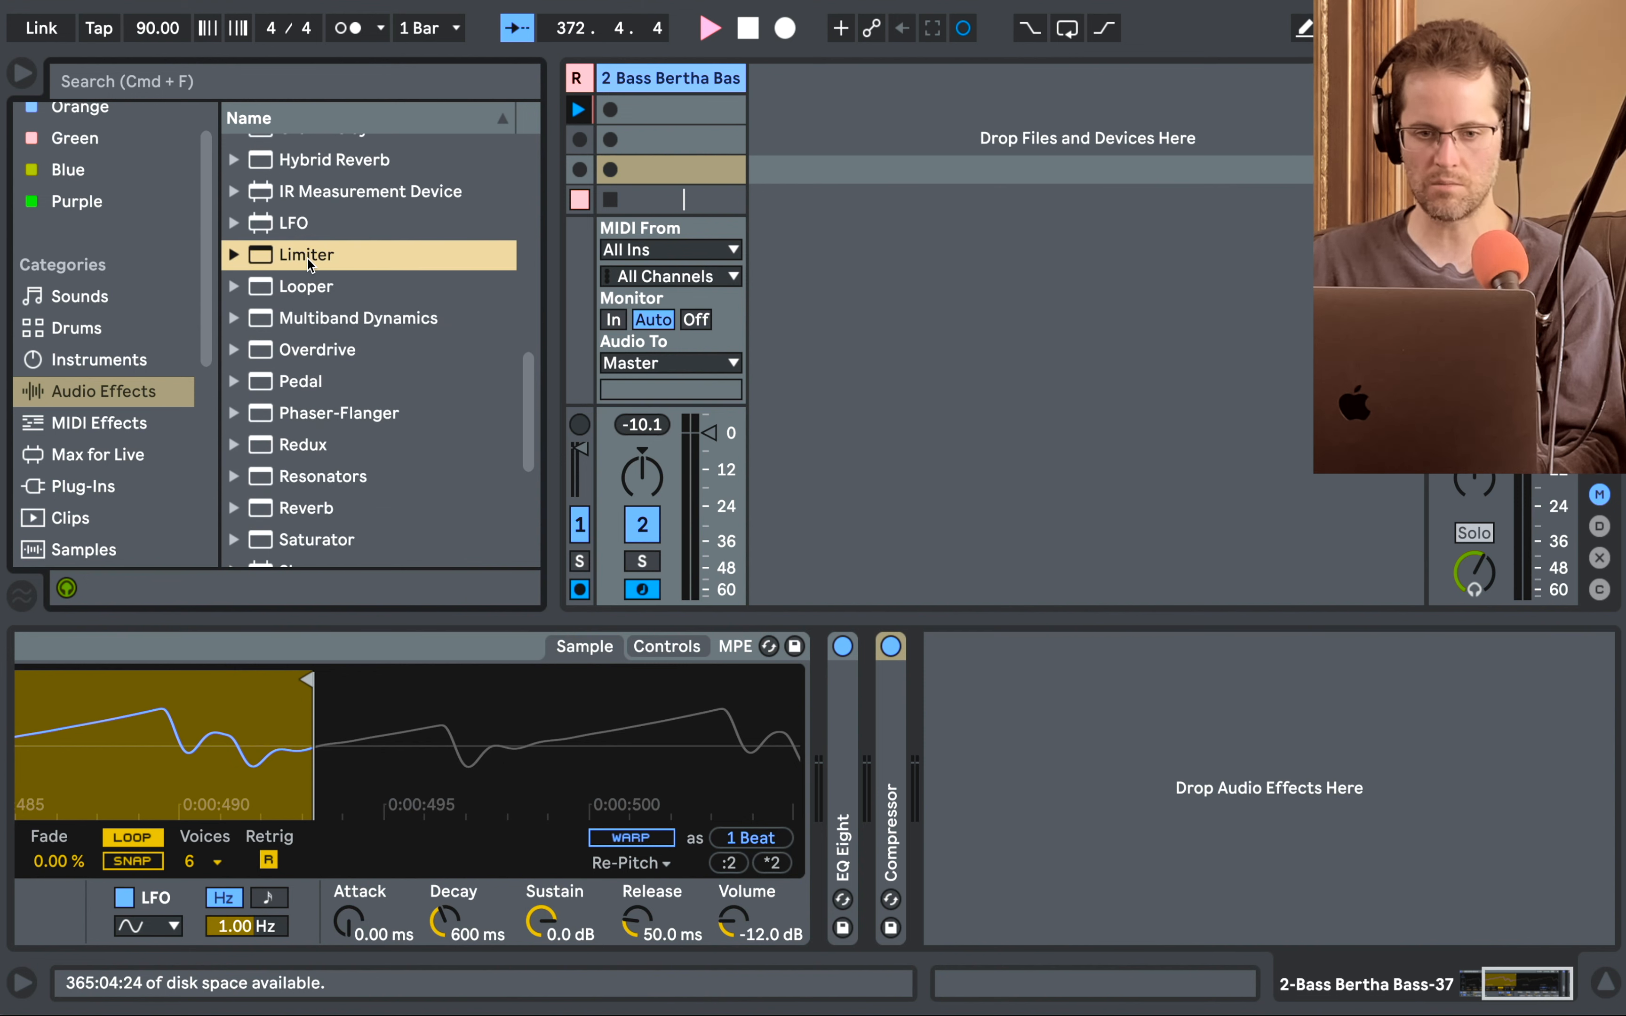
left_click(944, 704)
scroll(943, 704, "left", 6)
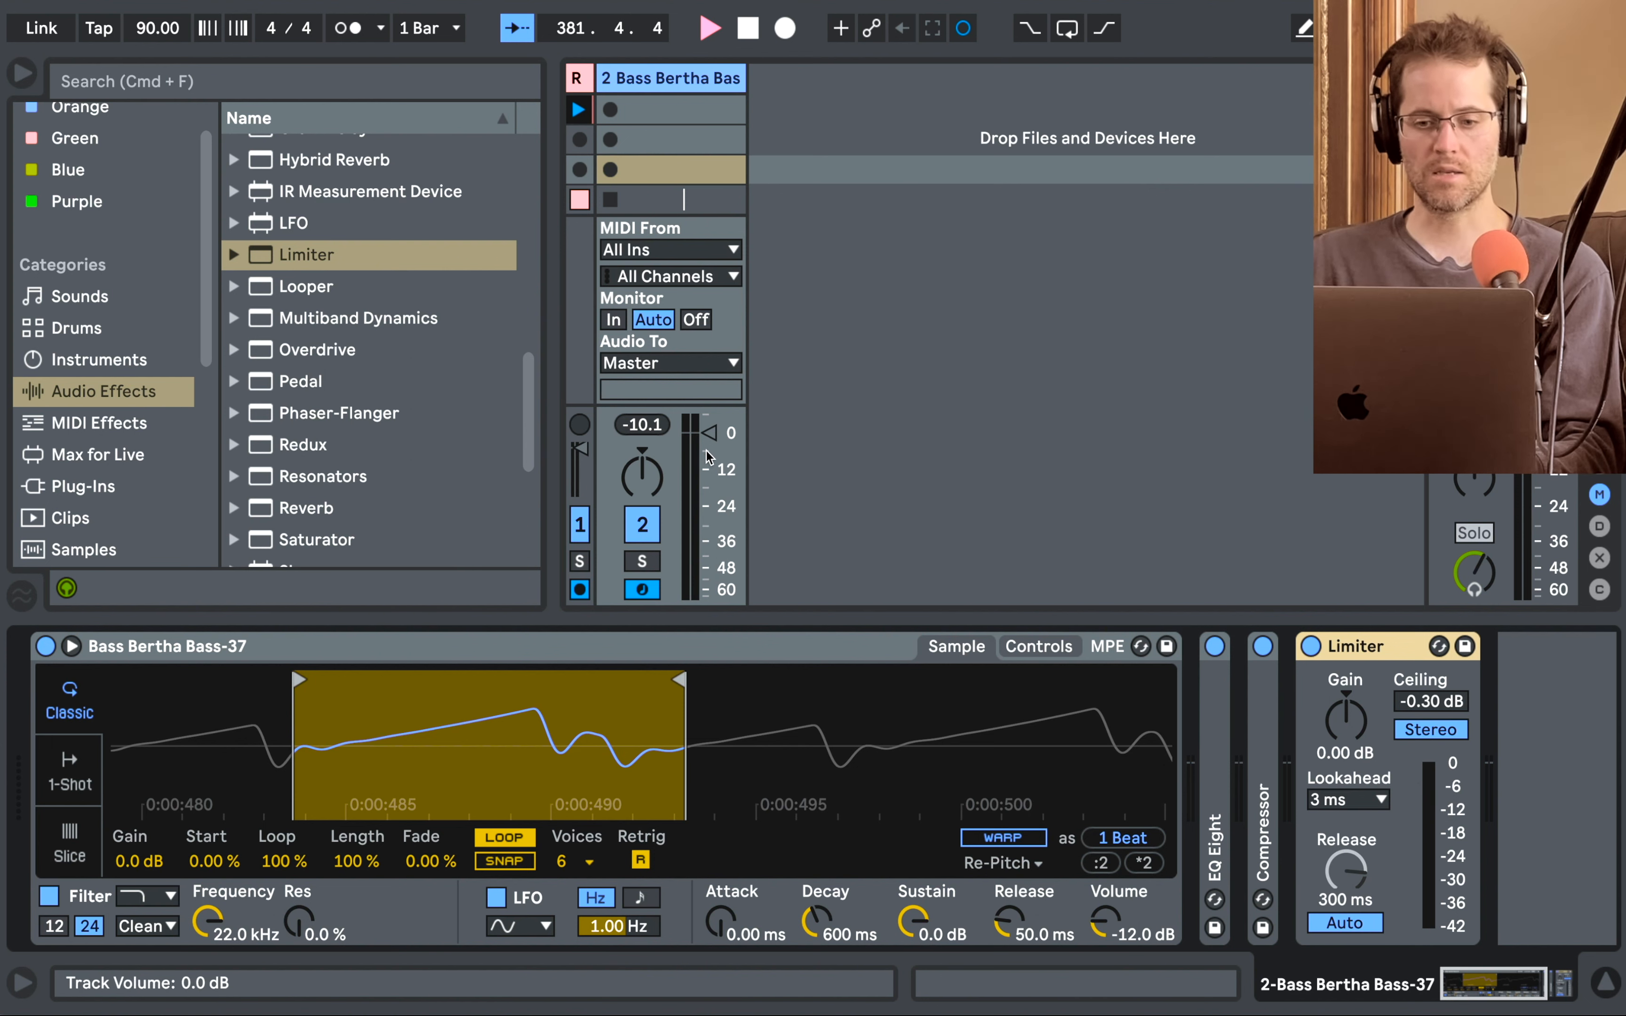
Try lowering the bass track's volume to -1.6 dB, and reset it to 0 dB.
mouse_move(697, 430)
left_mouse_down()
mouse_move(706, 512)
mouse_move(707, 446)
left_mouse_up()
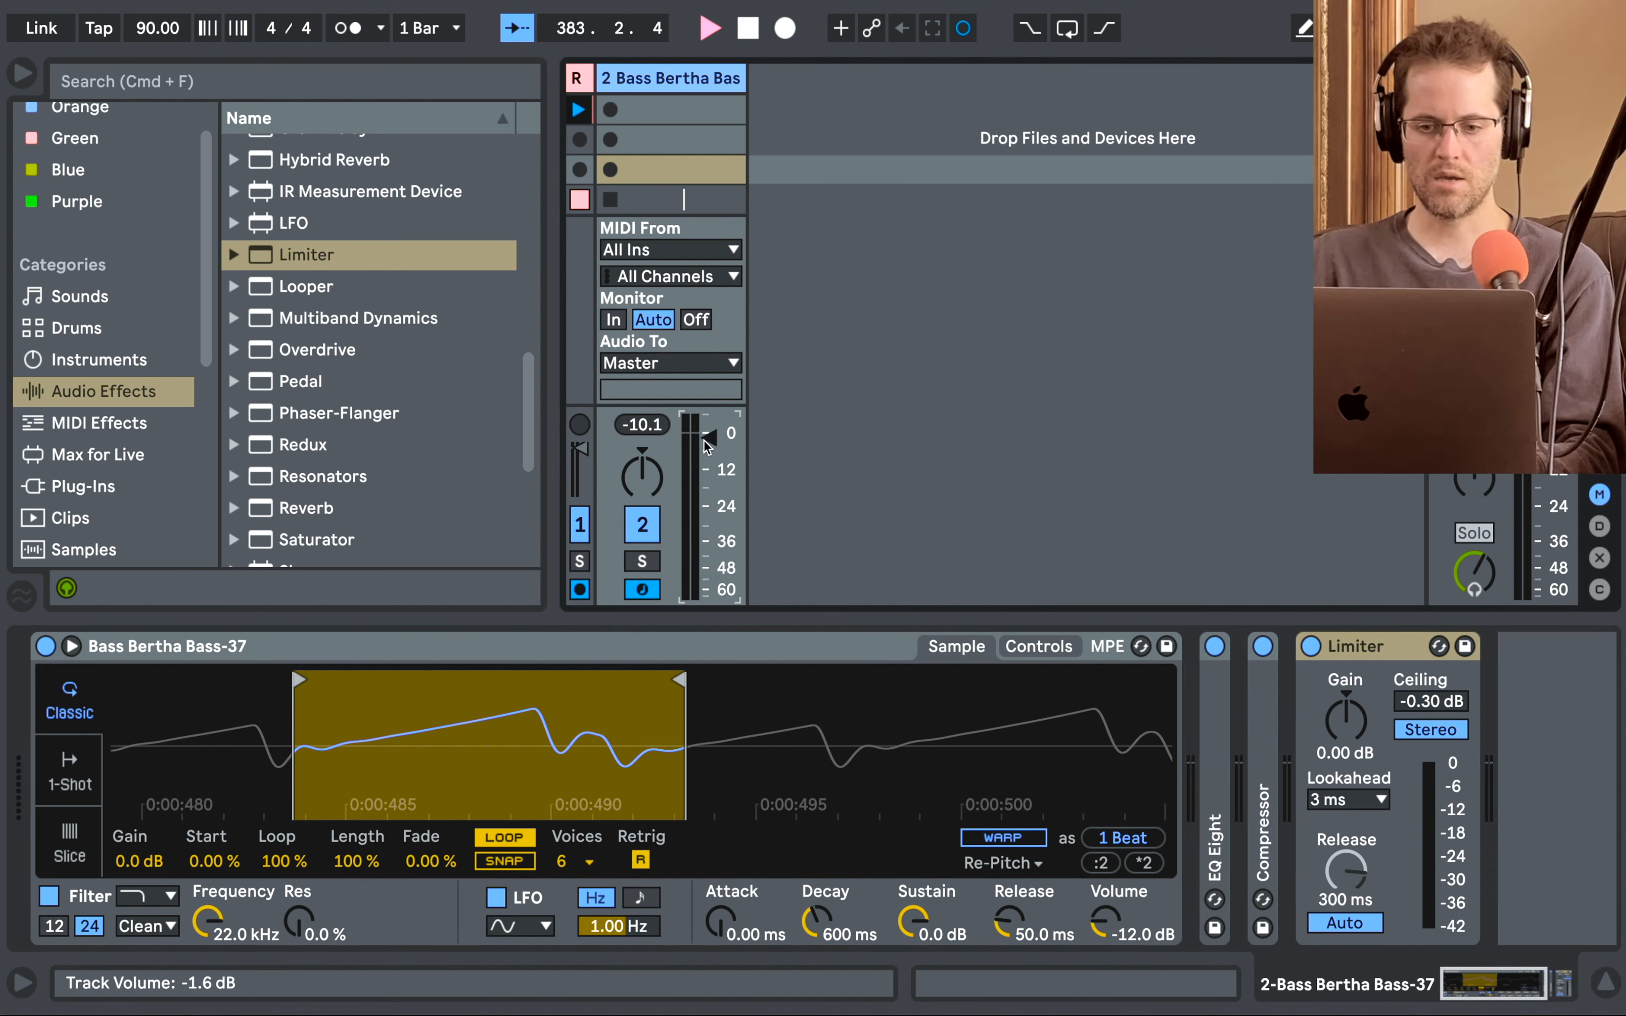
double_click(704, 441)
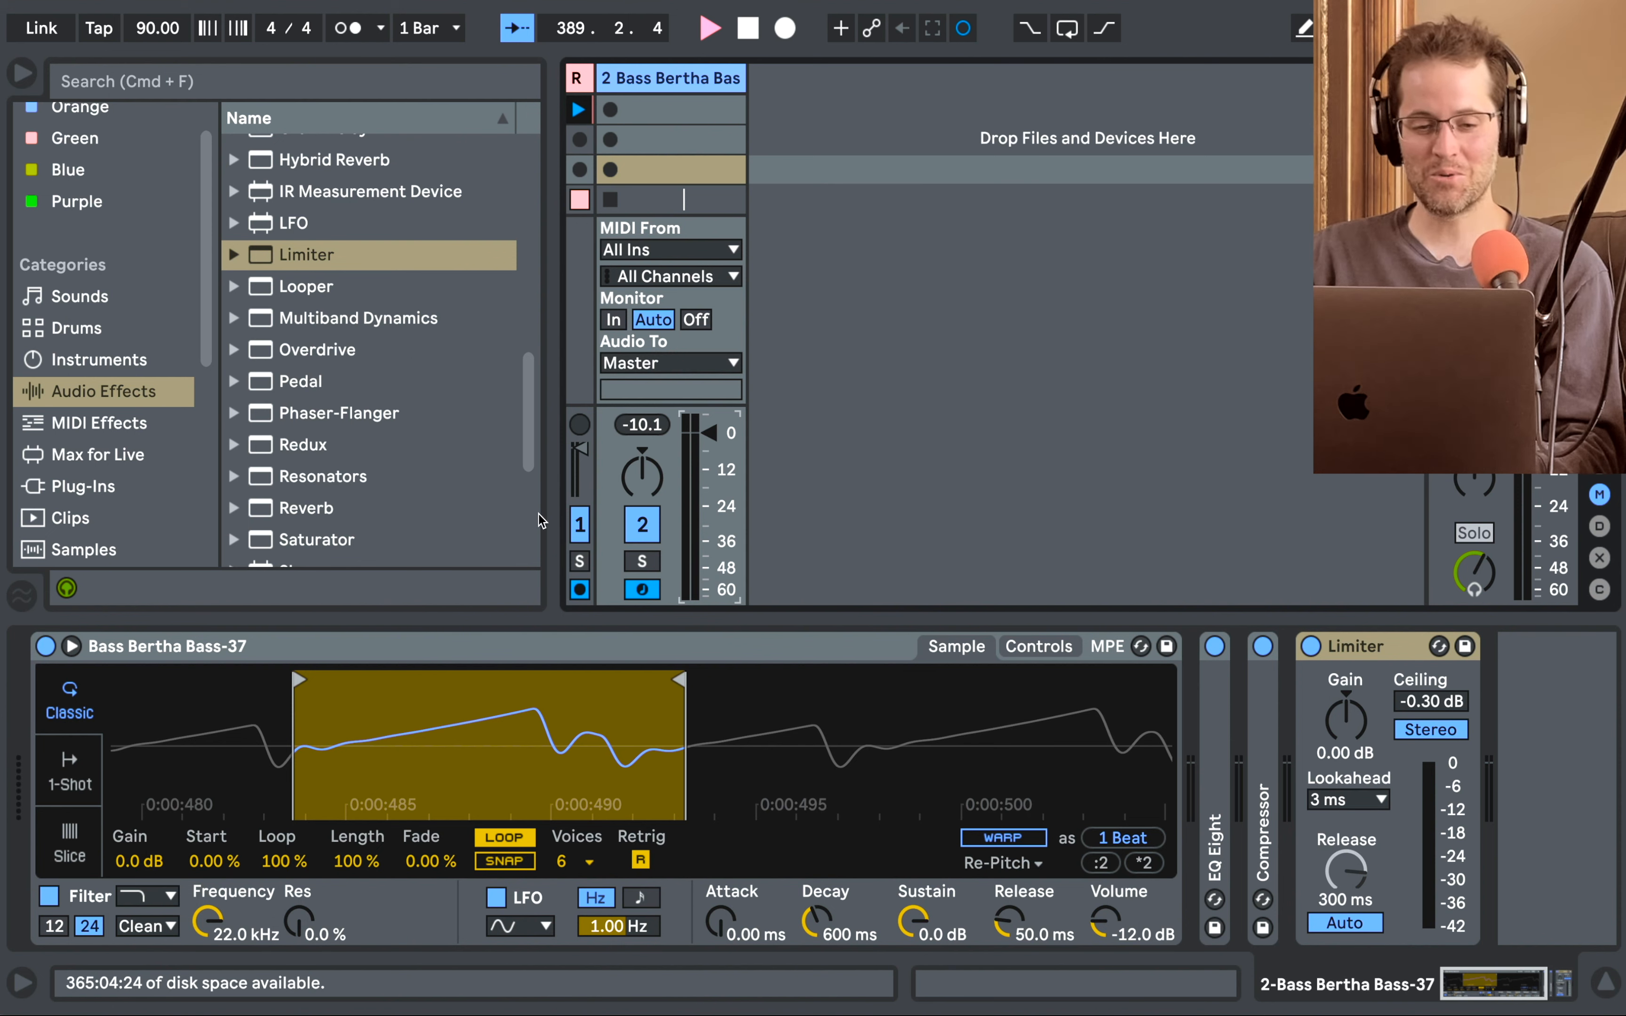
Insert Tuner directly after Simpler, before EQ Eight, and move the end of the sample region slightly earlier.
scroll(468, 447, "down", 5)
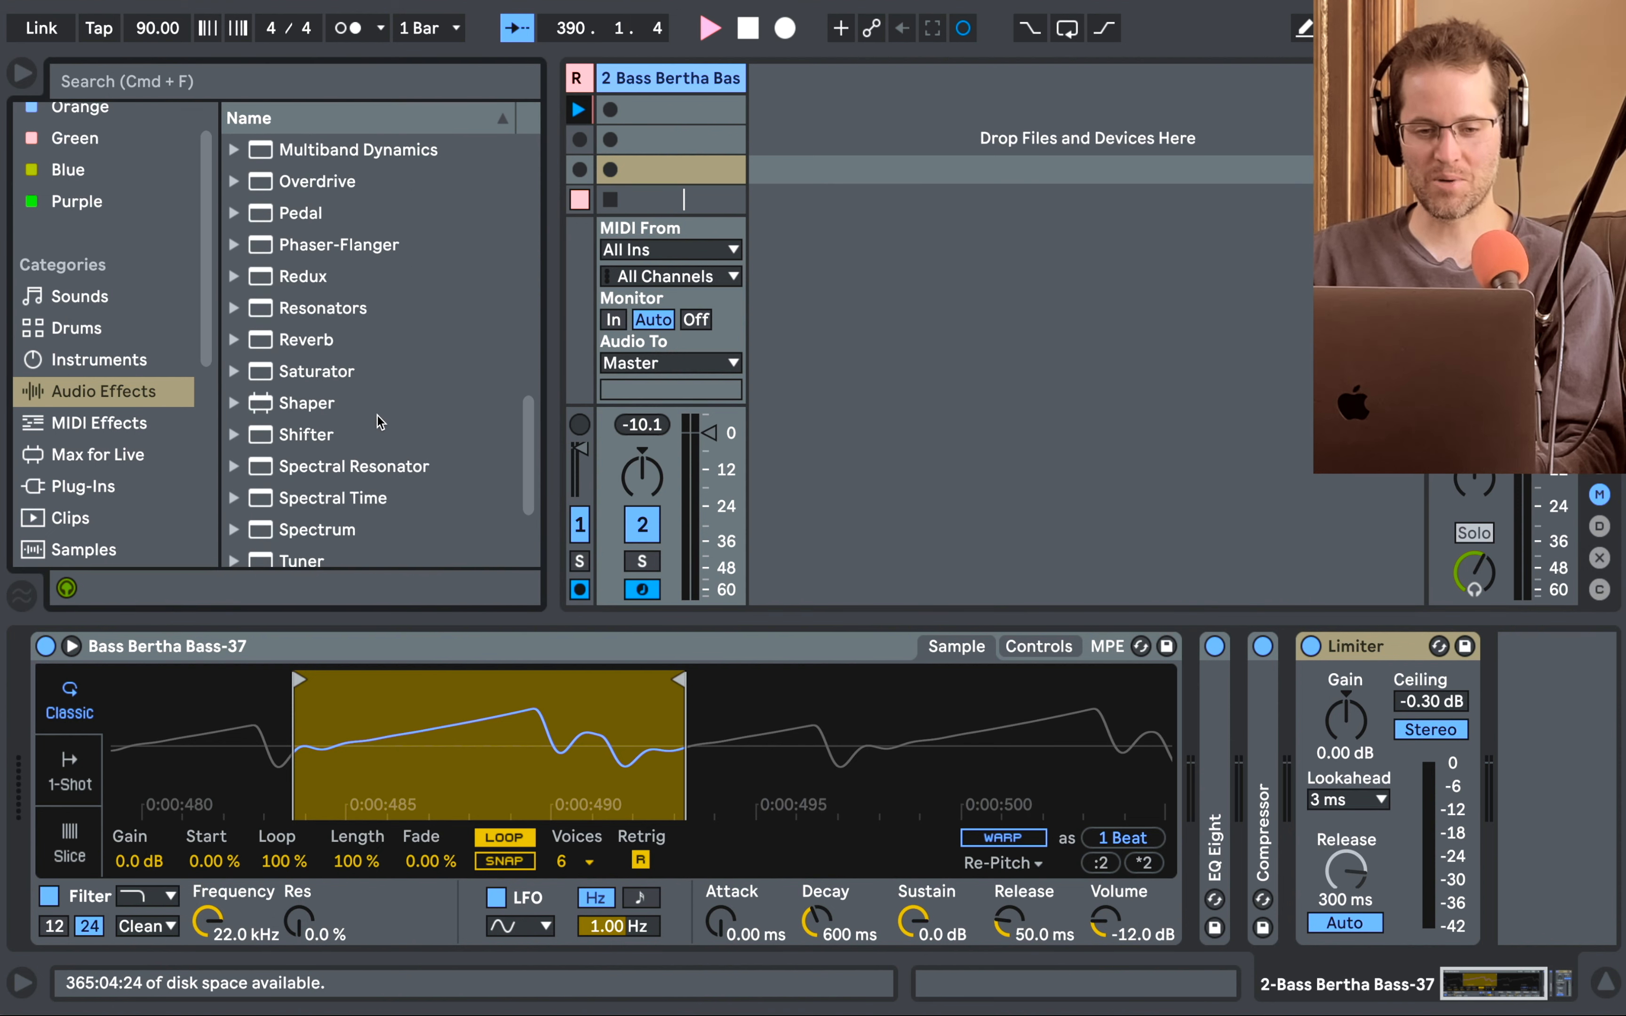
scroll(336, 397, "down", 3)
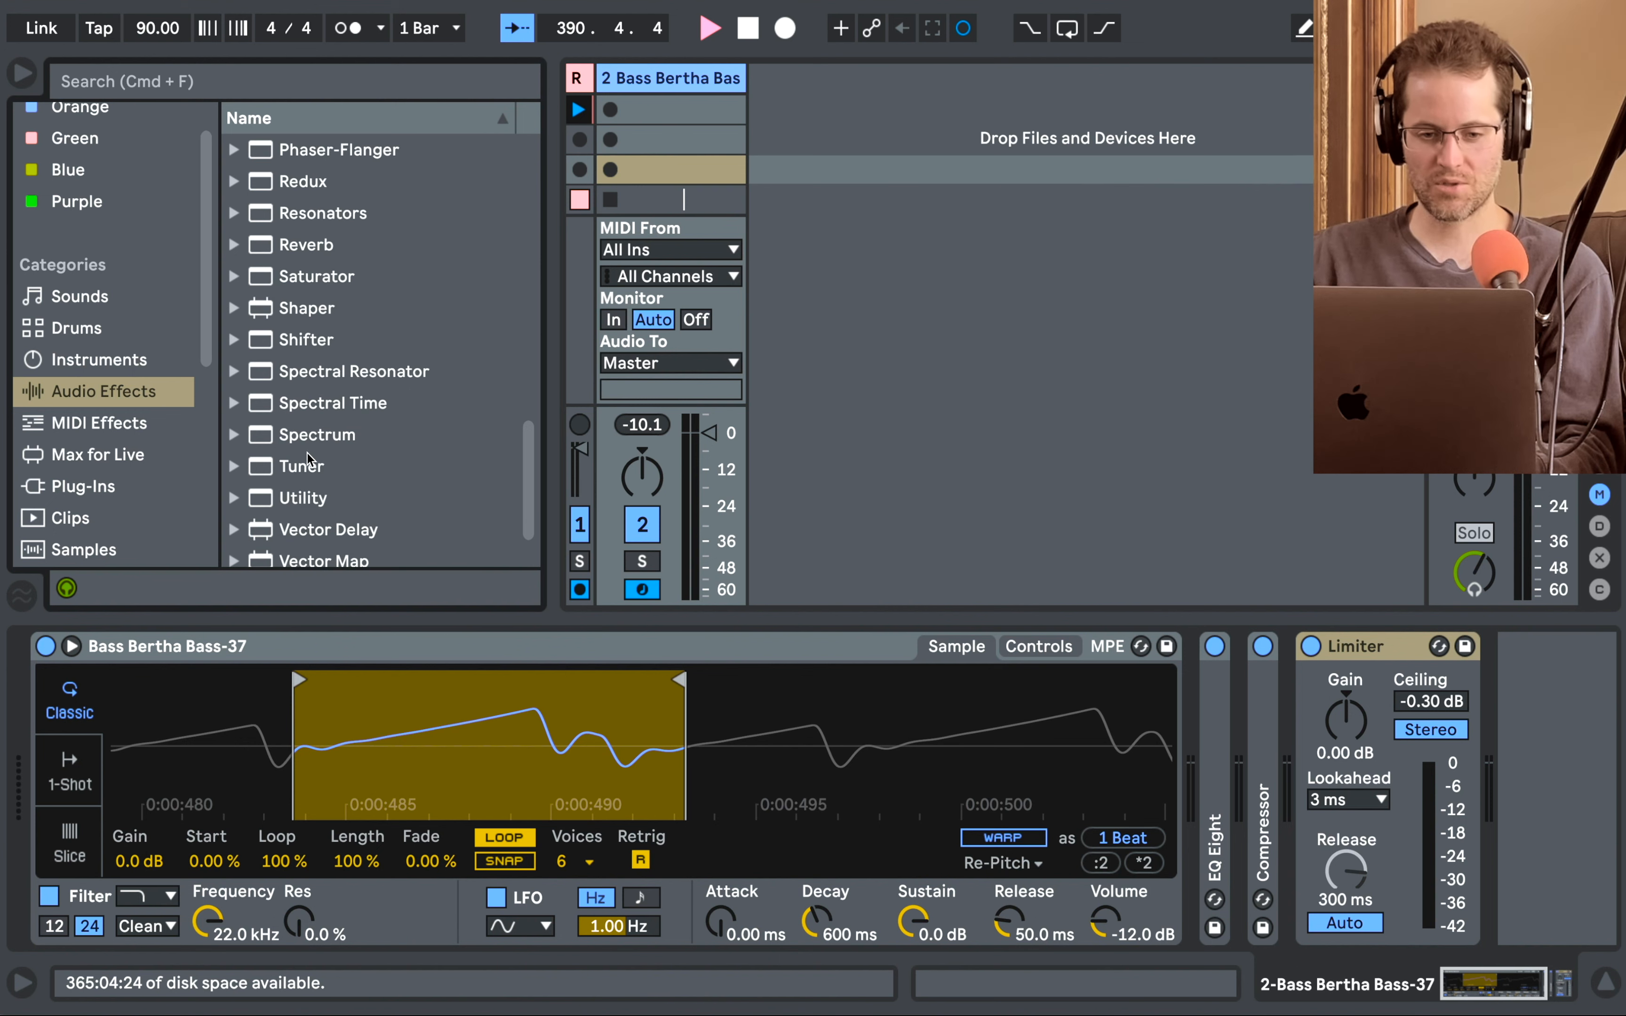
left_click_drag(306, 466, 1188, 702)
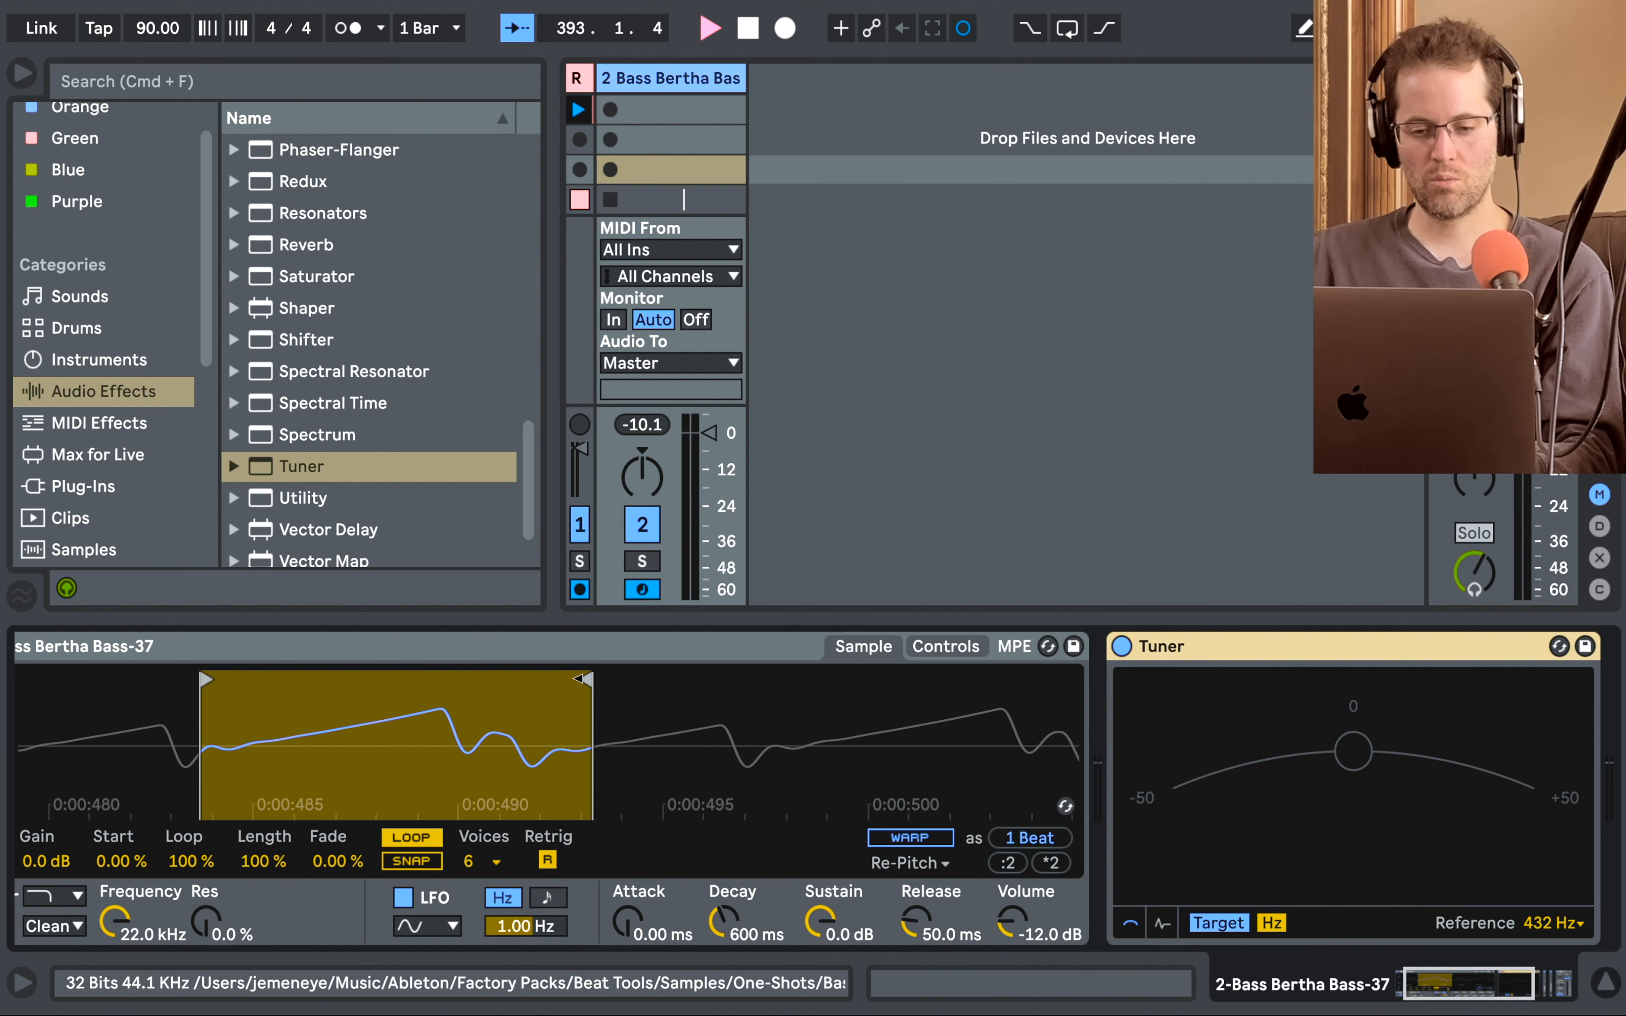
mouse_move(589, 728)
left_mouse_down()
mouse_move(436, 726)
mouse_move(576, 728)
left_mouse_up()
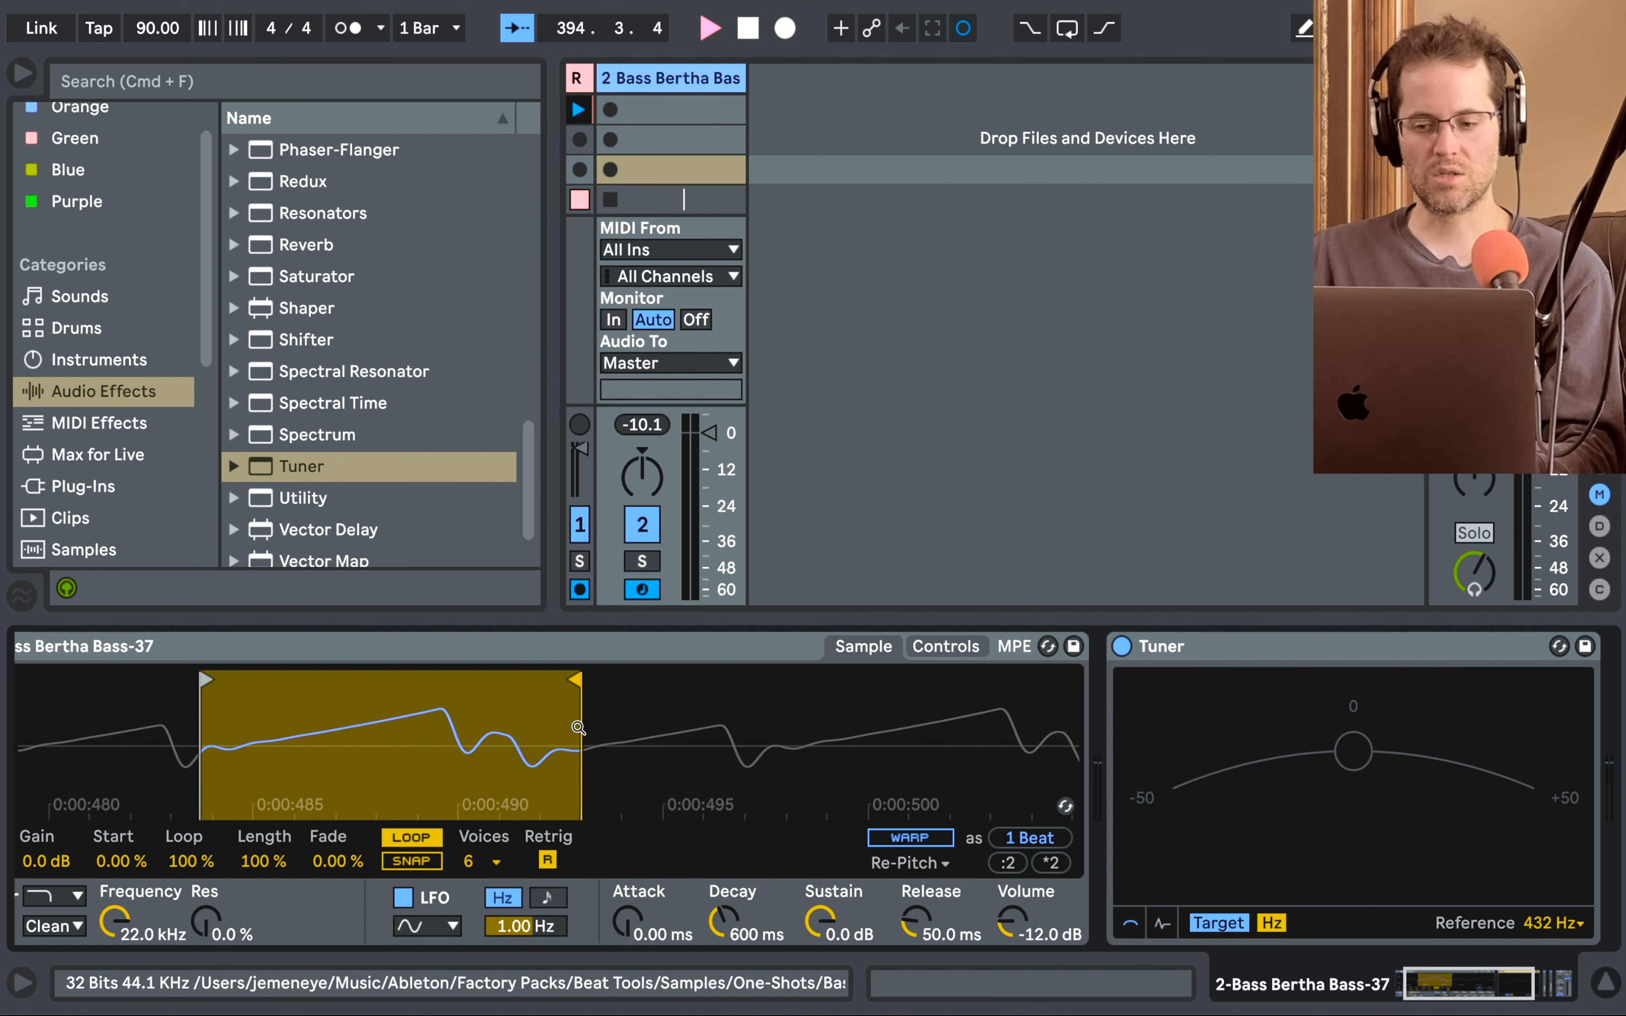
left_click(1471, 645)
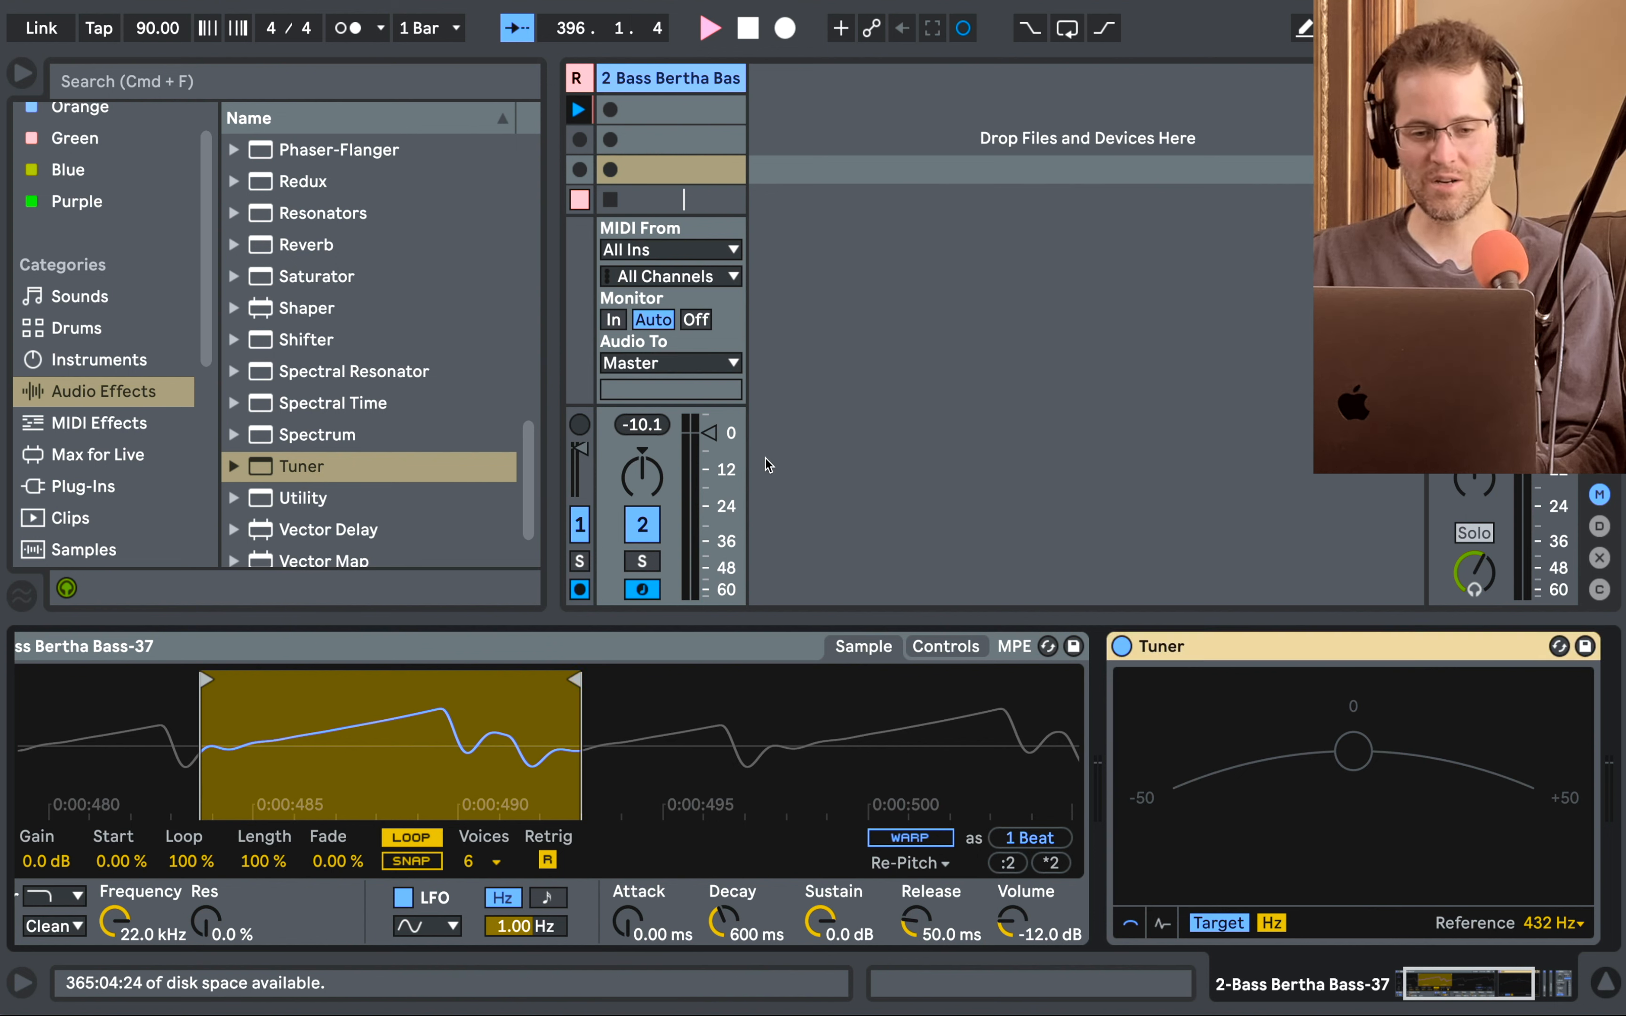
Add Spectrum after the Limiter and narrow the browser slightly to widen the frequency display.
double_click(341, 431)
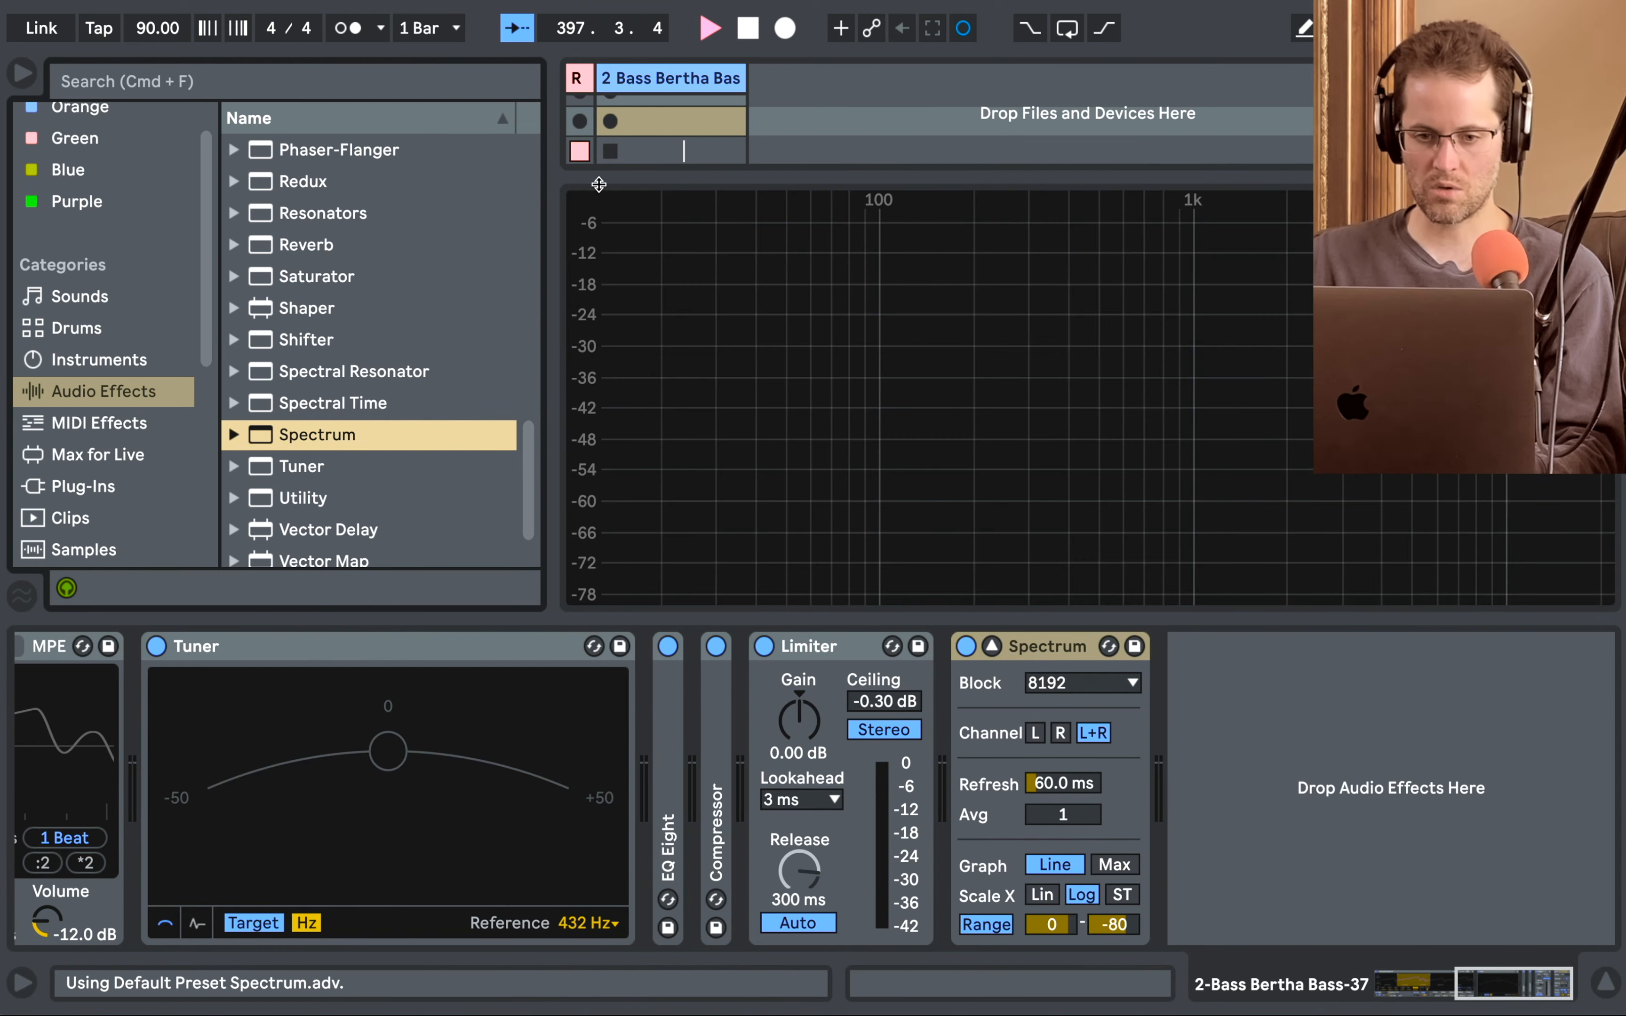
left_click_drag(548, 234, 522, 236)
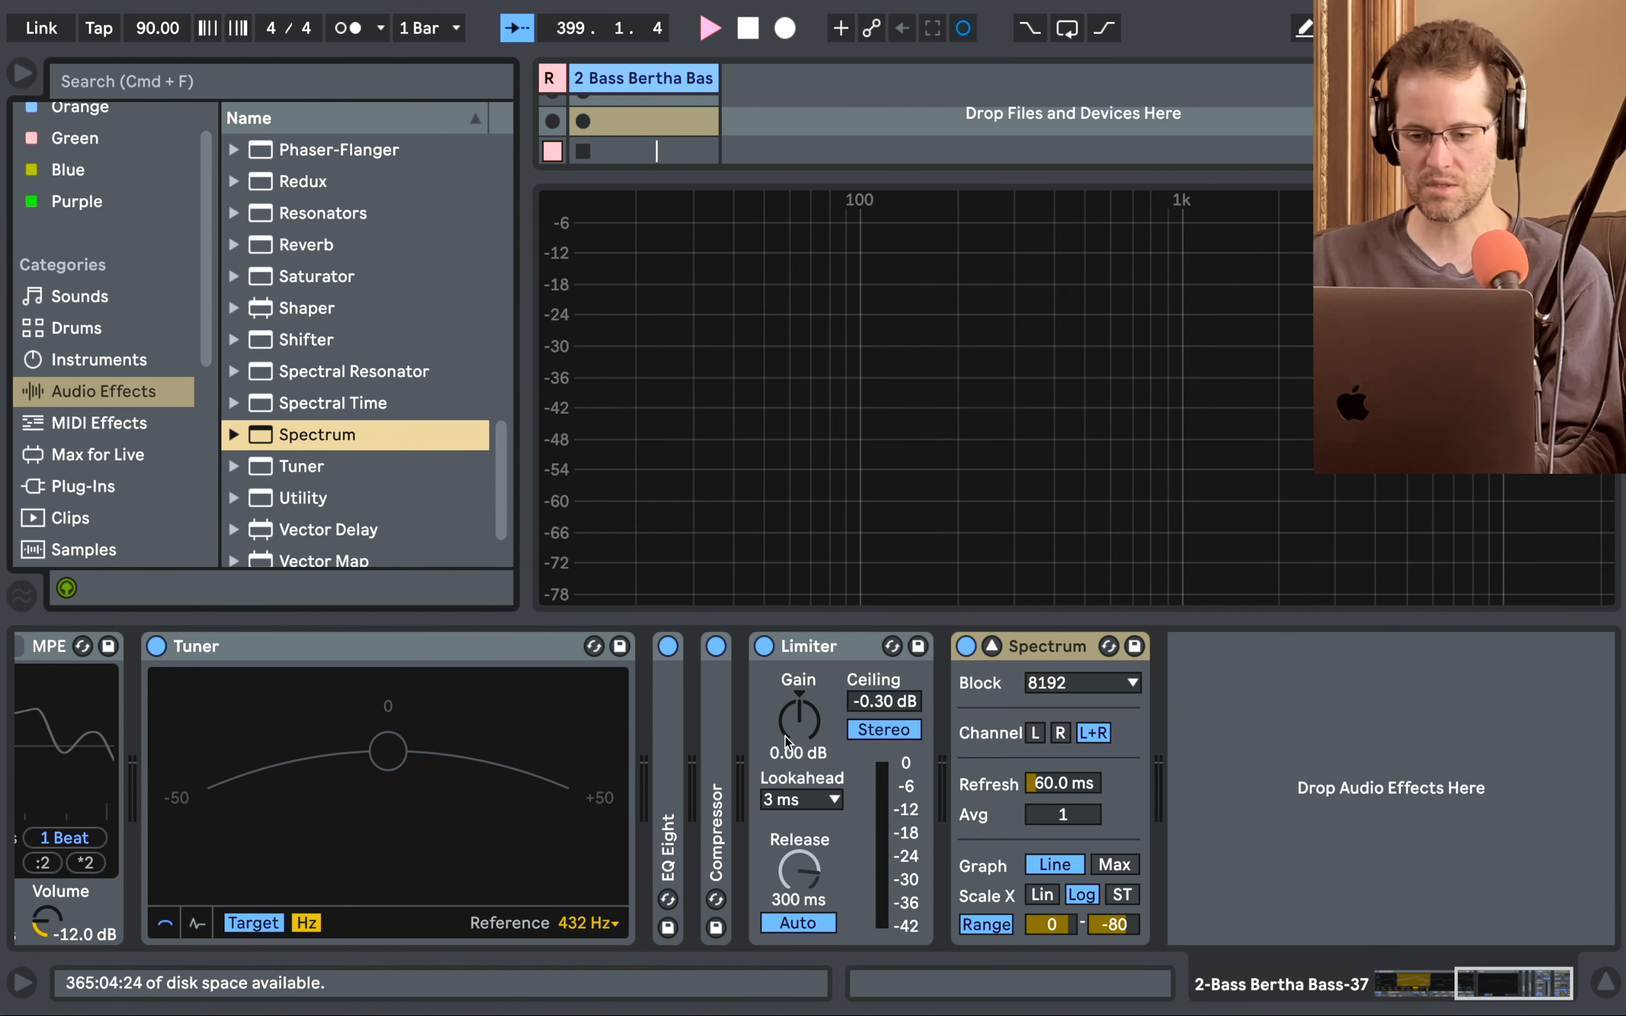
scroll(762, 744, "left", 10)
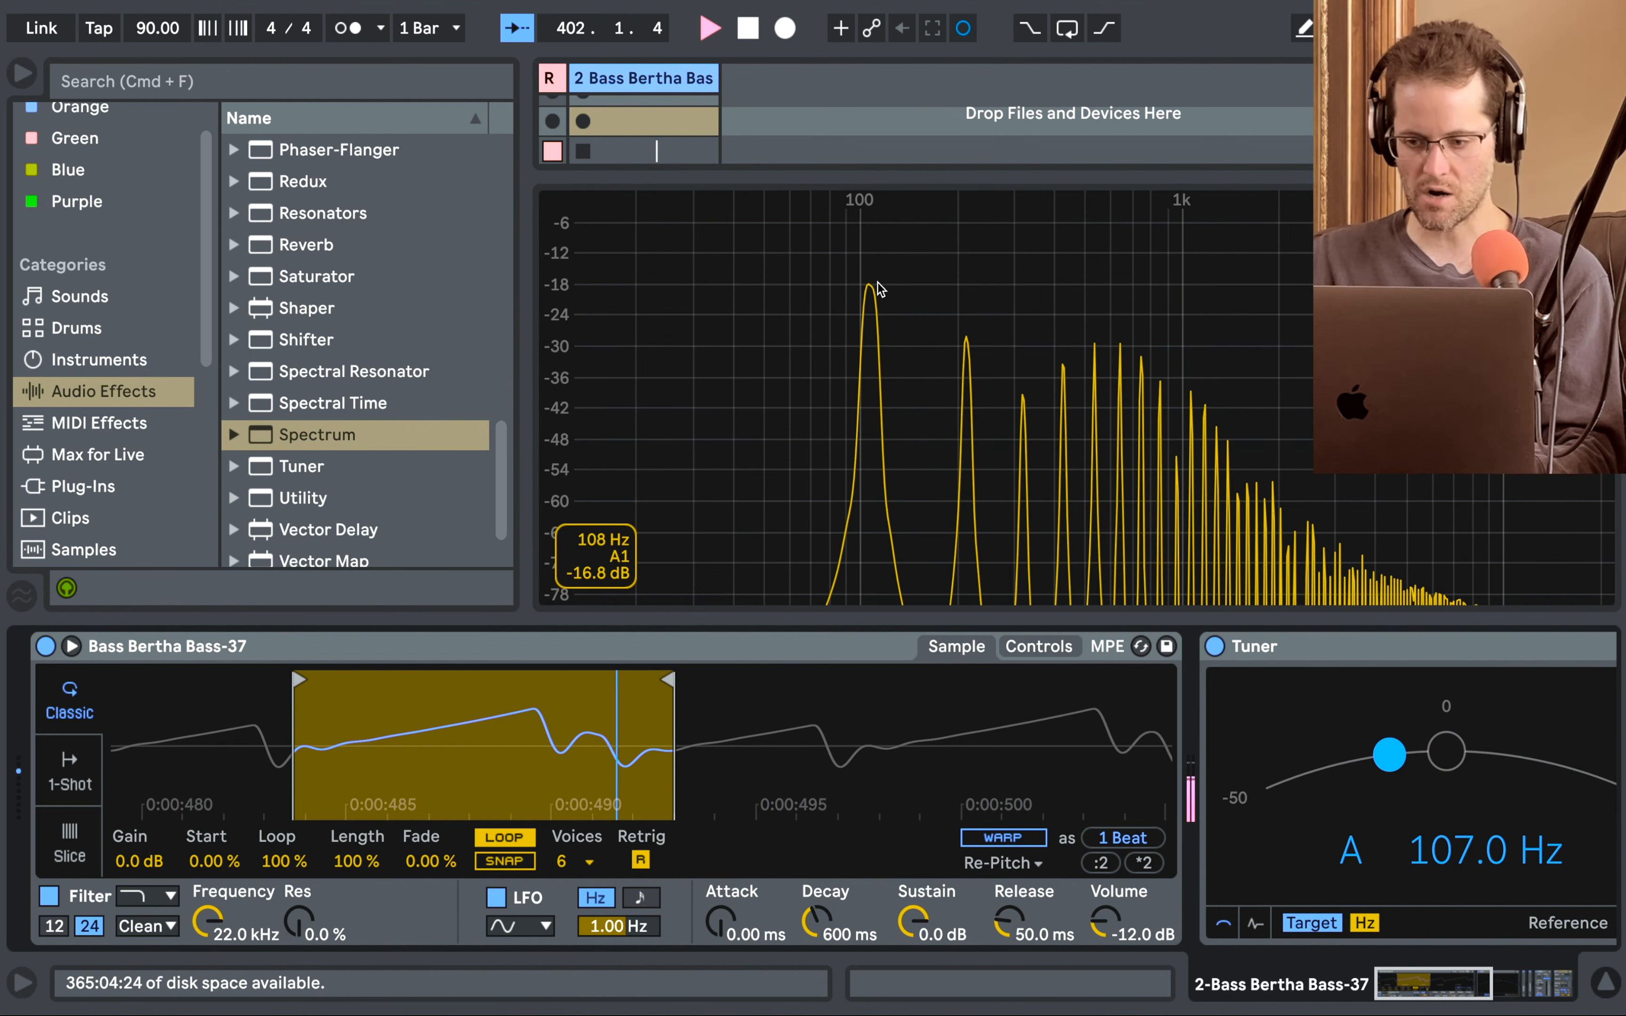
Shorten Simpler's sample region by moving its end to just before 0:00:490, and check the waveform around it.
scroll(1448, 840, "right", 2)
scroll(1448, 840, "right", 3)
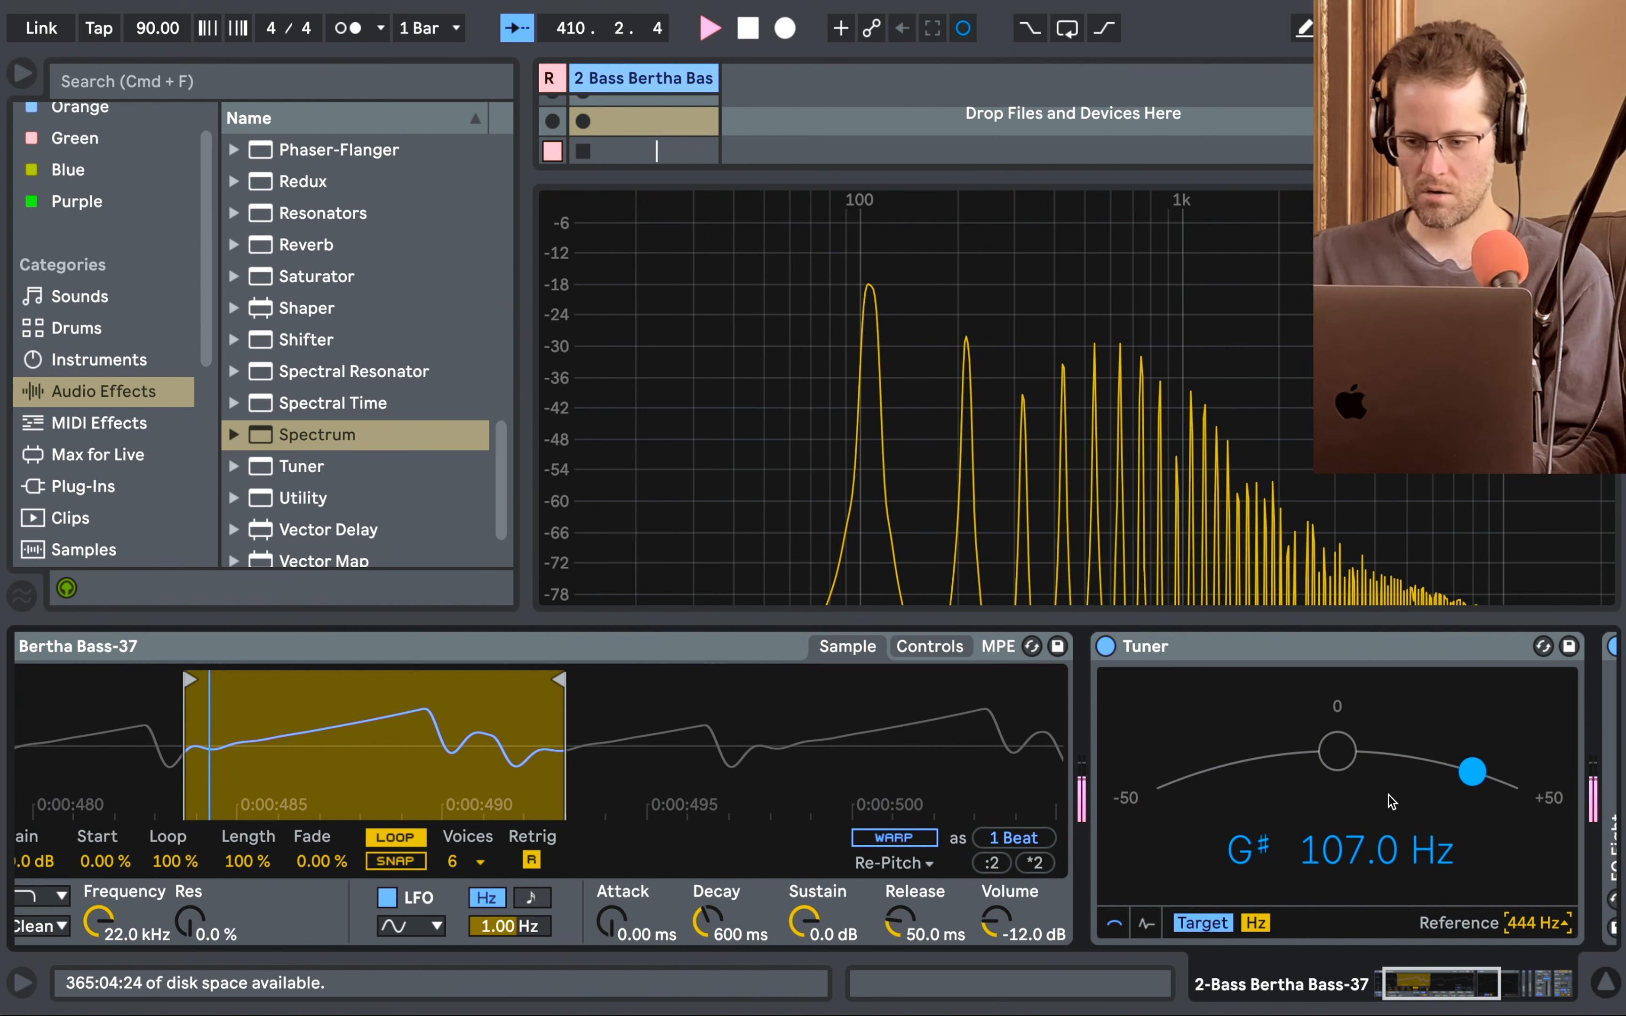
mouse_move(865, 296)
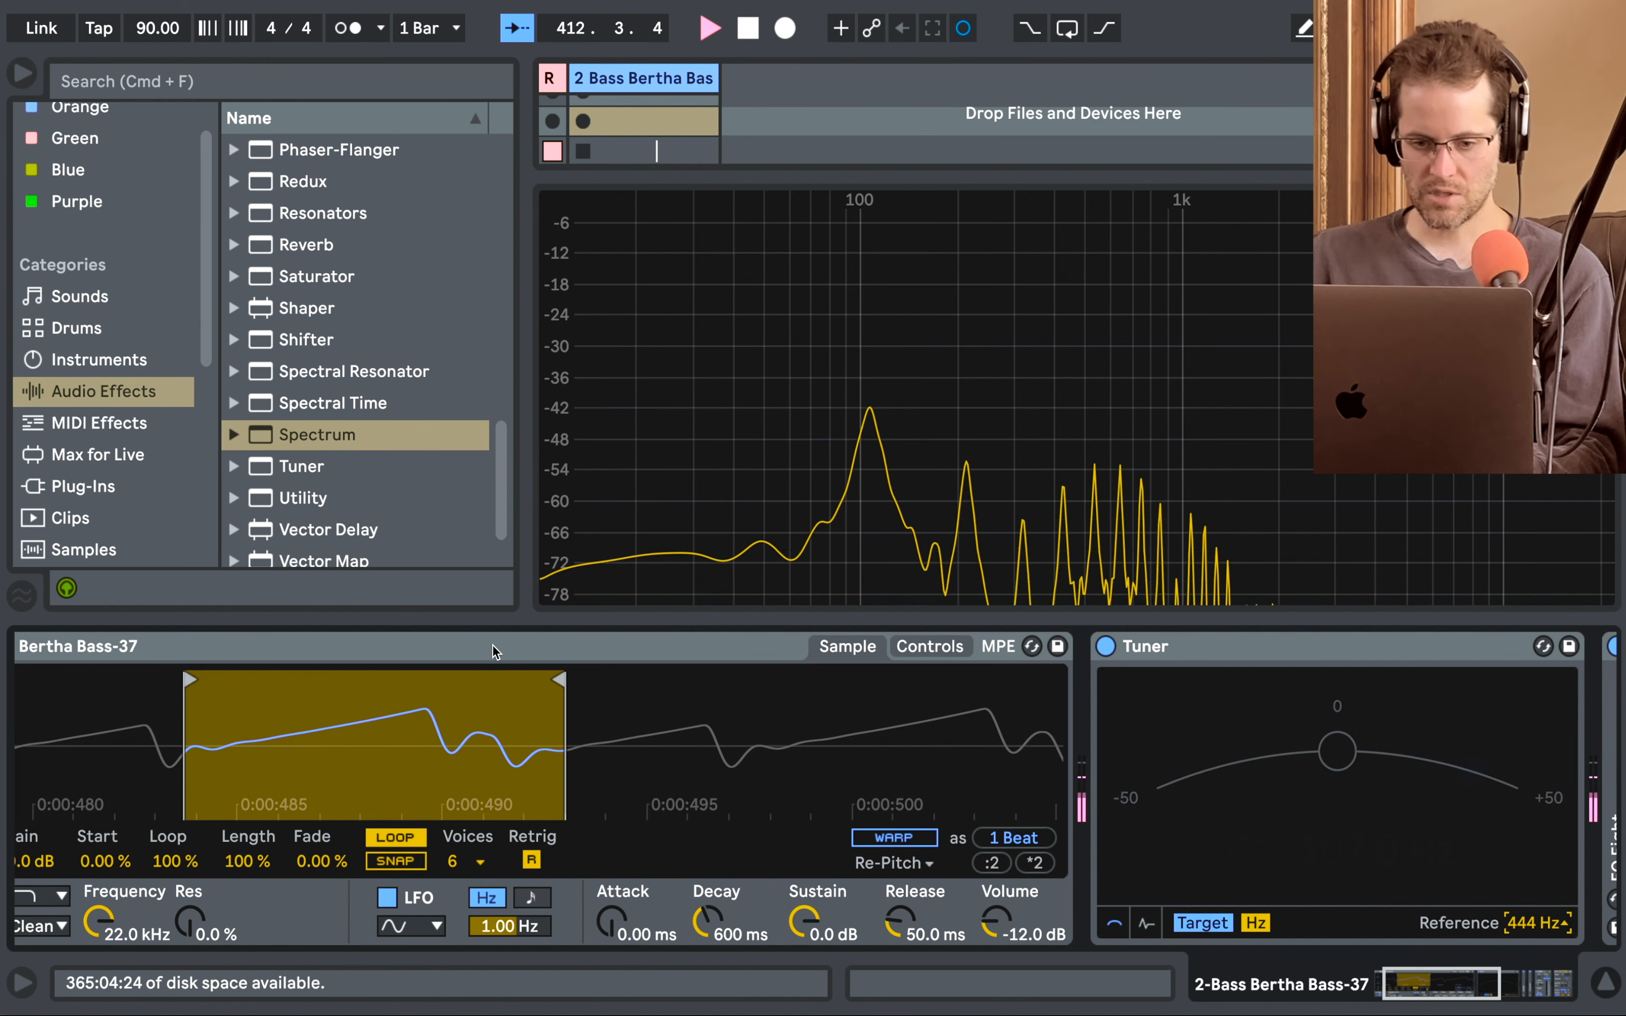
left_click_drag(559, 681, 399, 697)
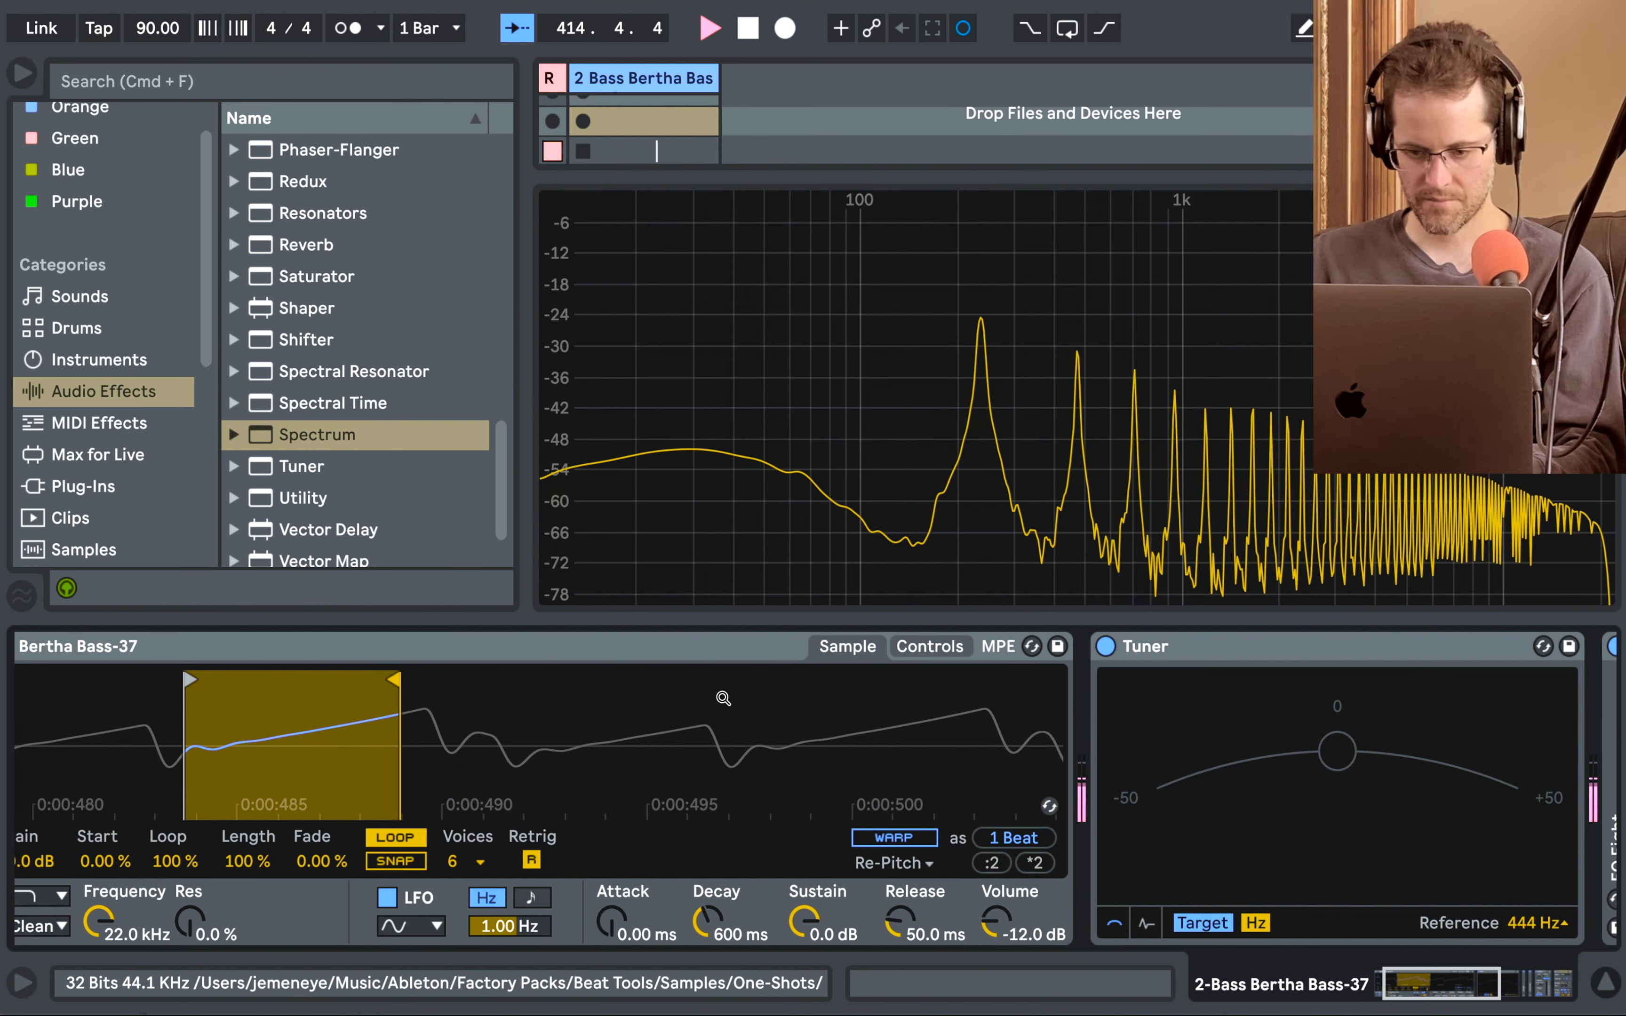
scroll(402, 703, "left", 10)
scroll(404, 710, "left", 5)
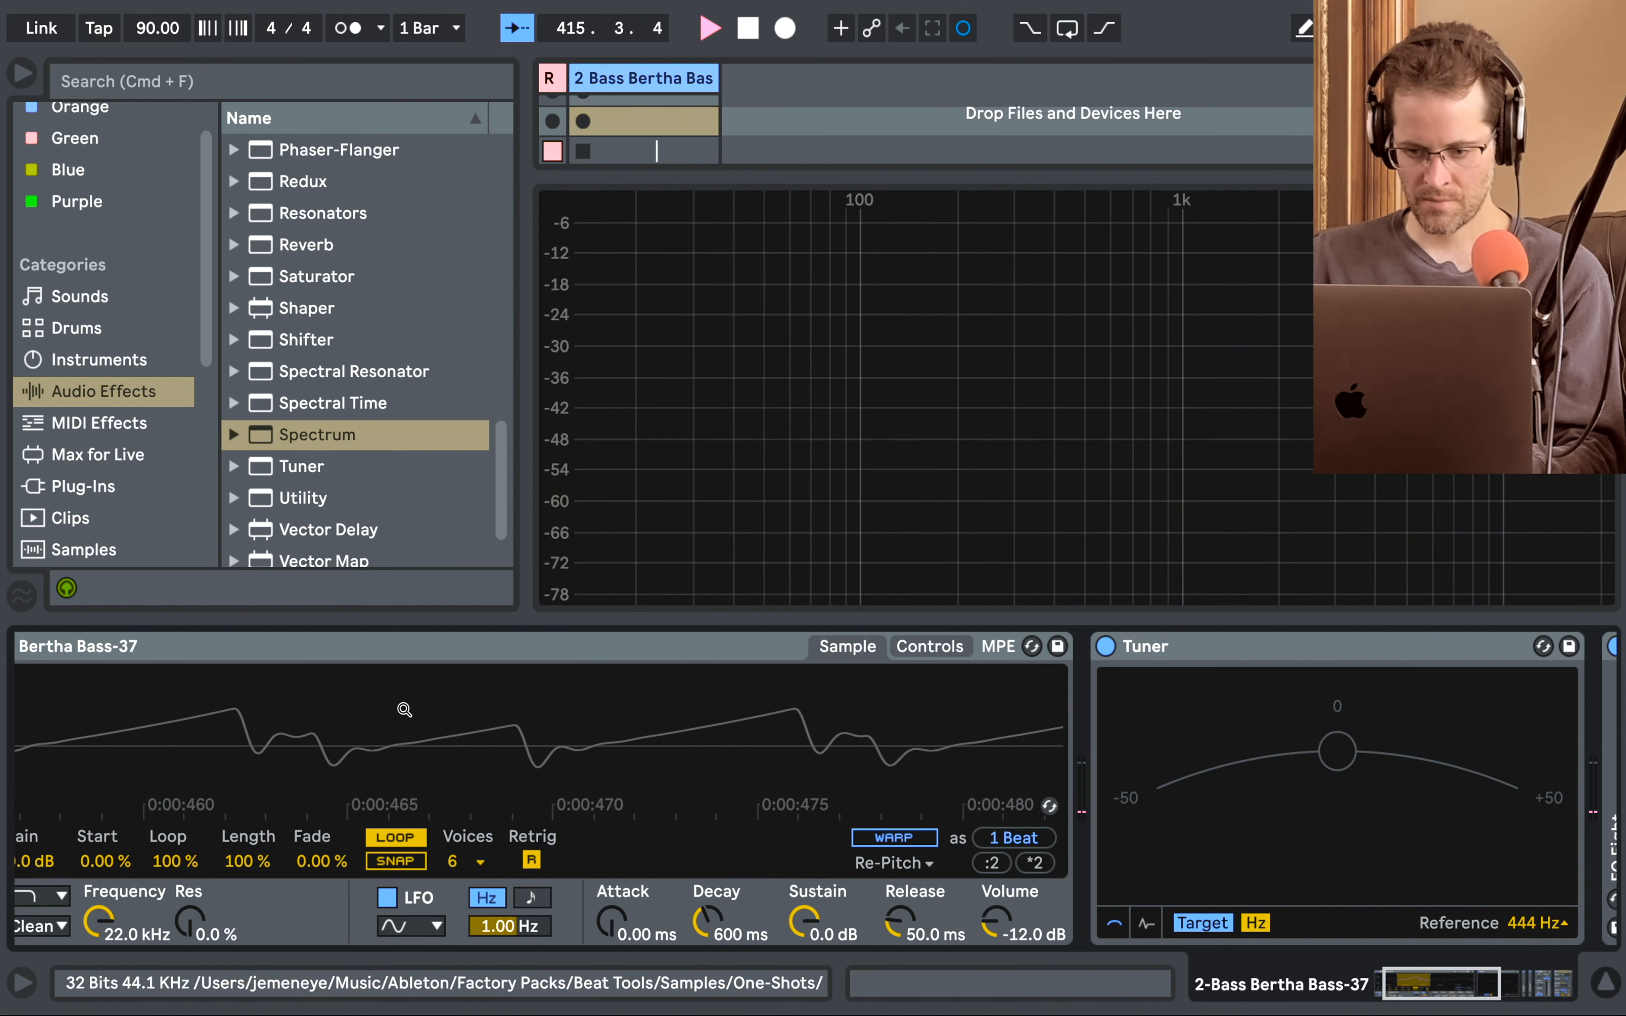
scroll(405, 710, "right", 10)
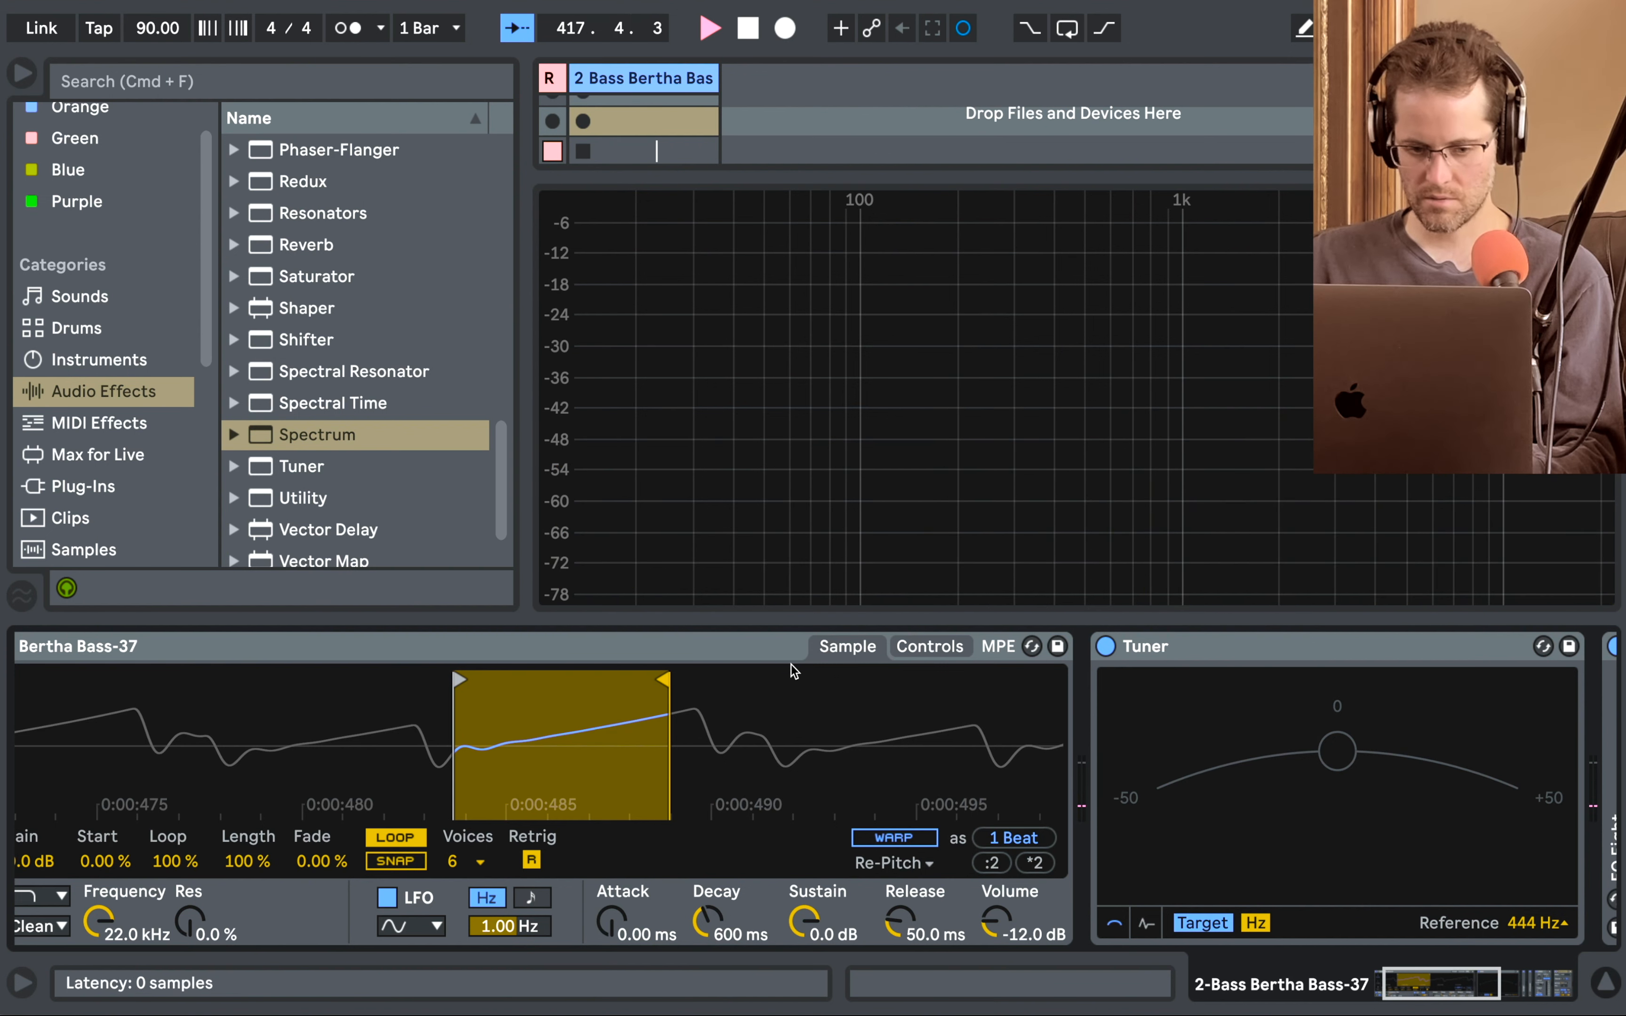
scroll(766, 704, "left", 8)
scroll(762, 706, "right", 8)
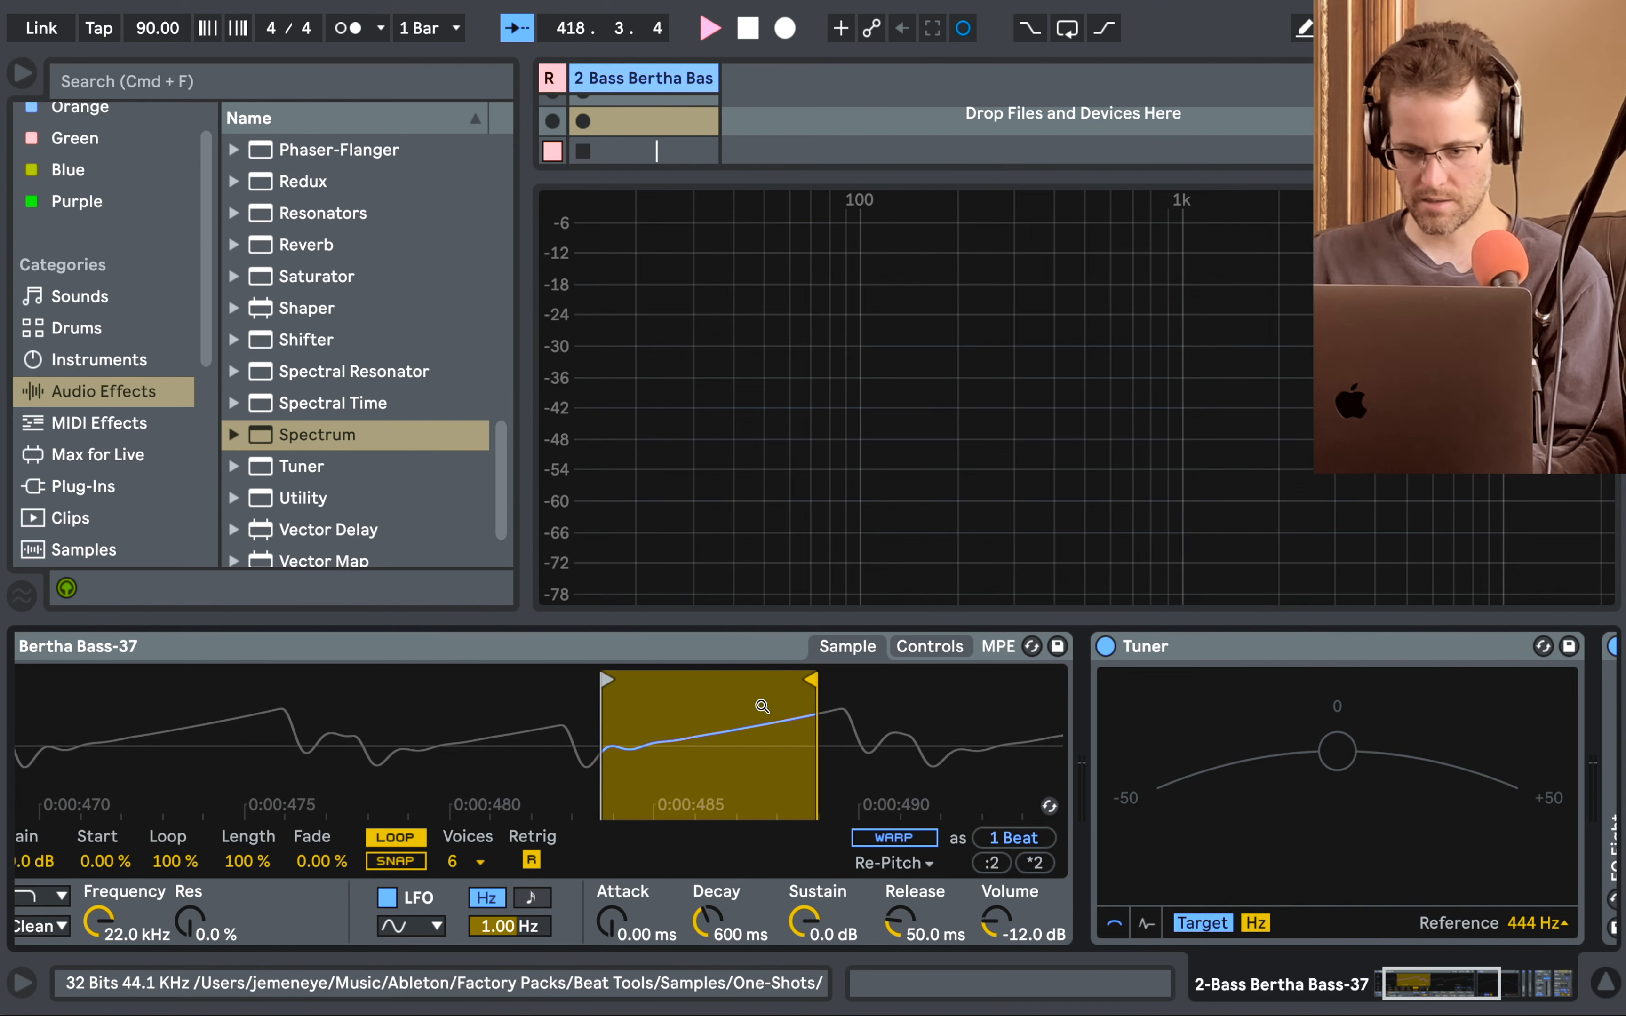
Insert the Pitch MIDI effect before Simpler and set its pitch to -24 st.
left_click(719, 644)
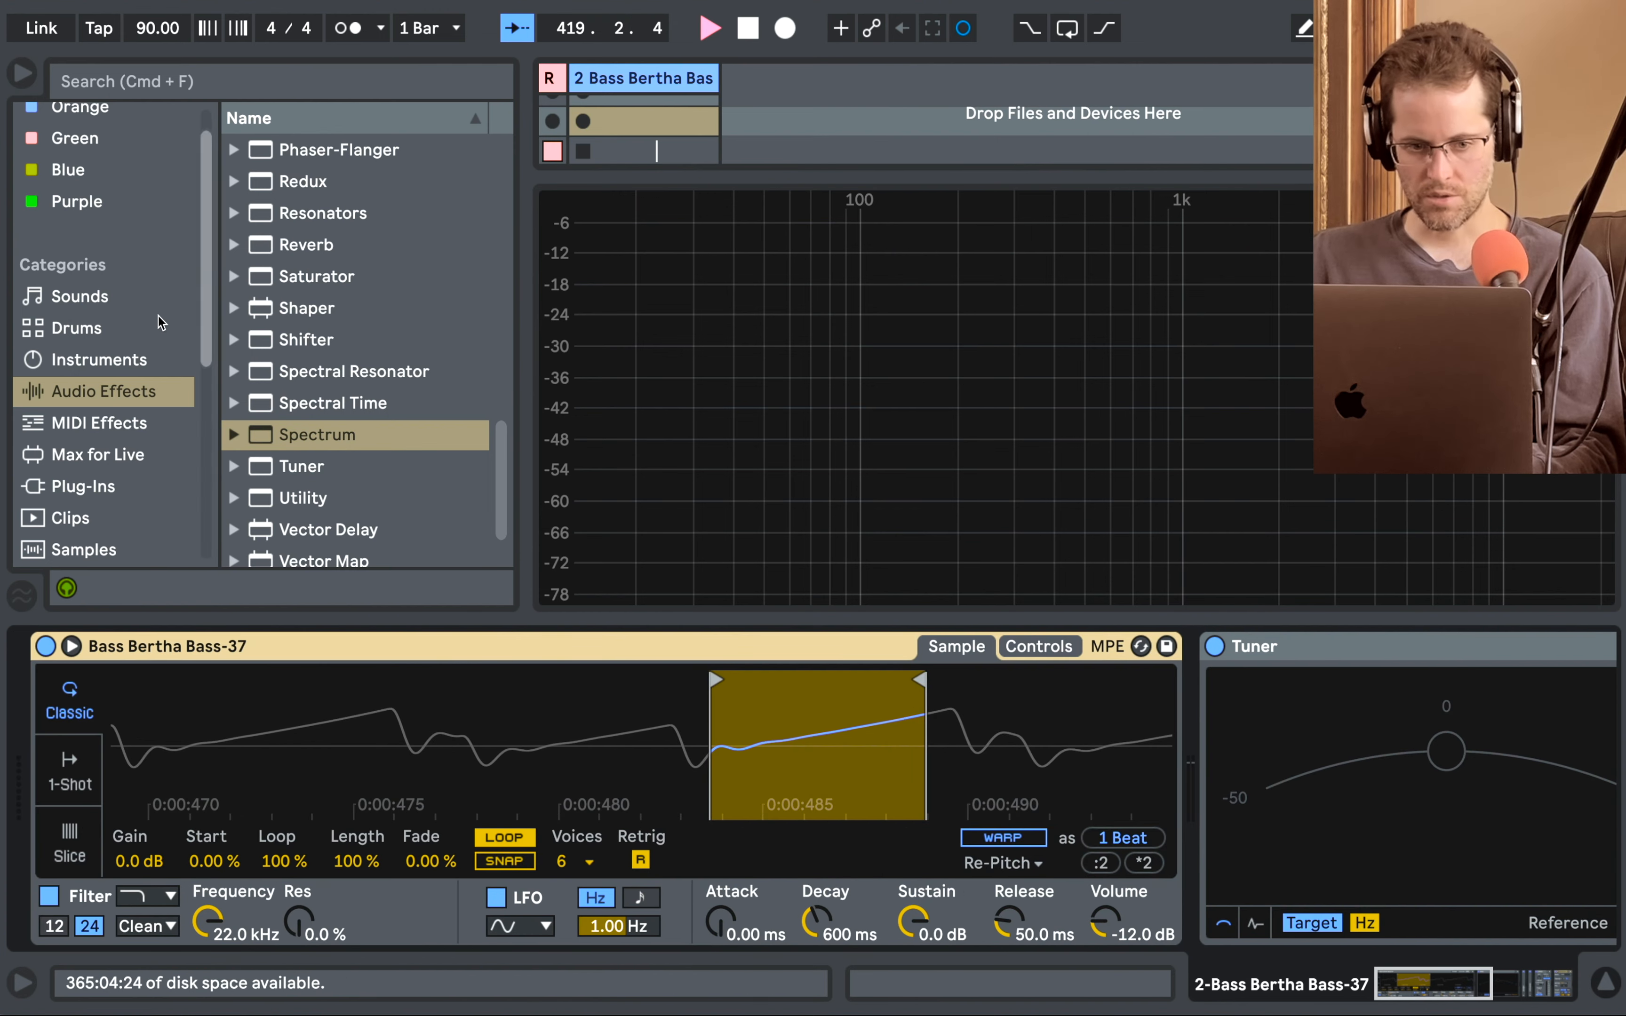
left_click(99, 423)
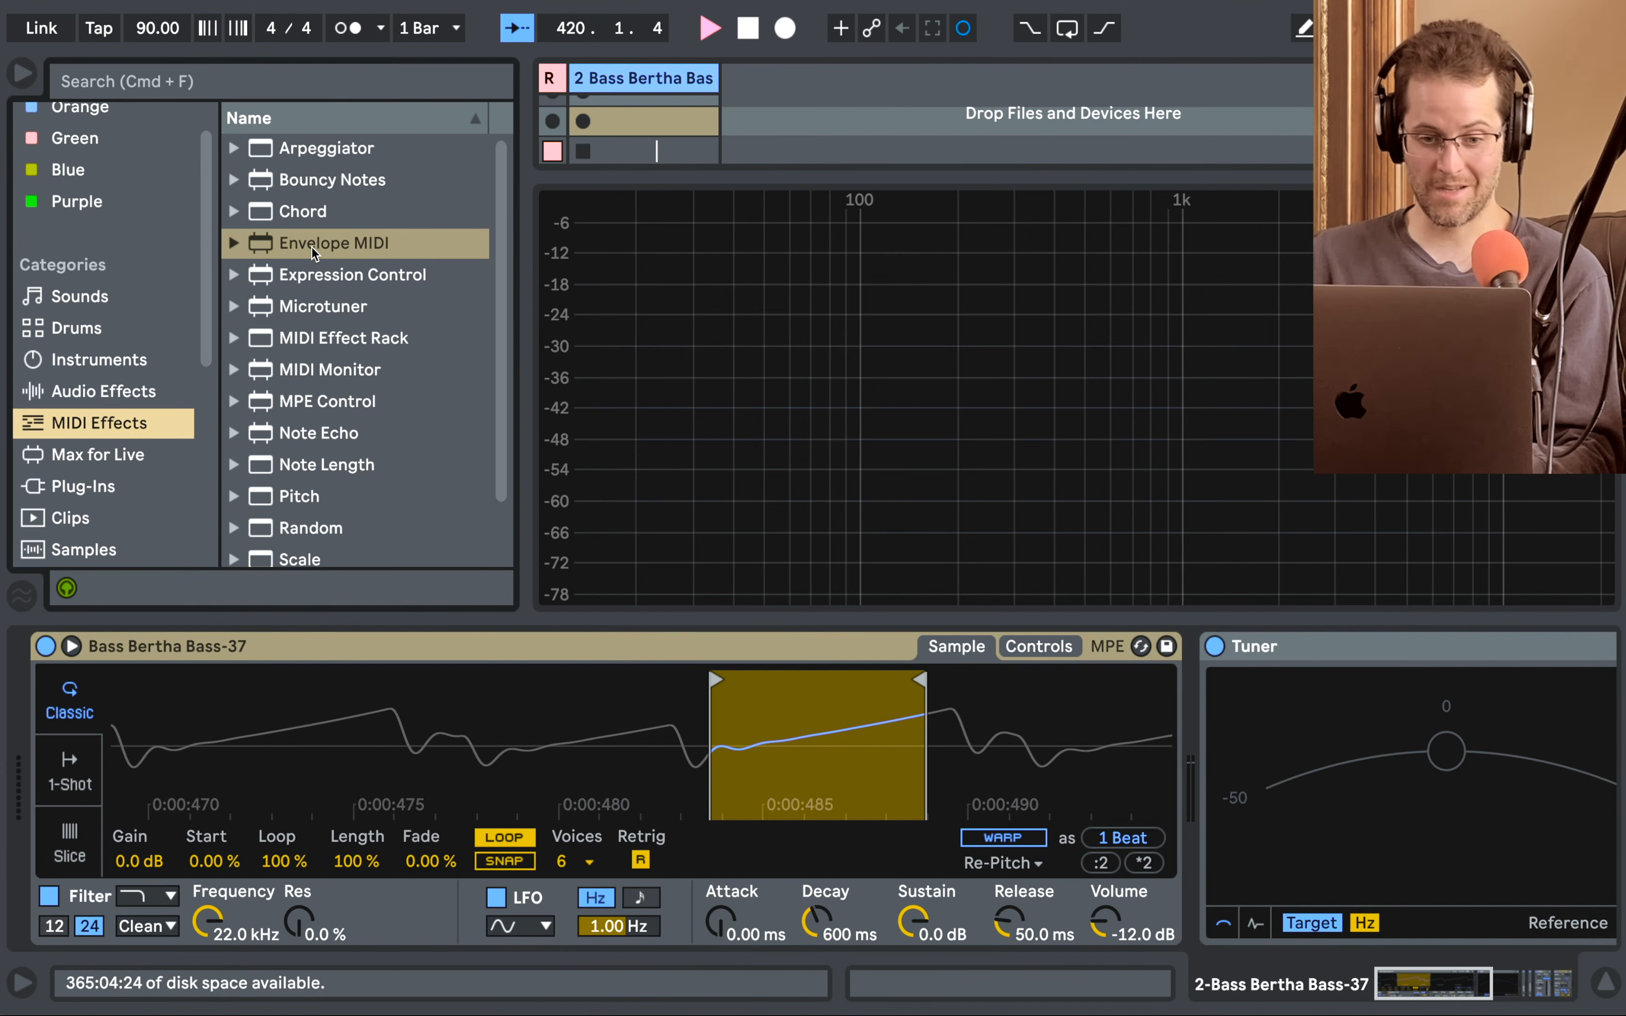
double_click(293, 497)
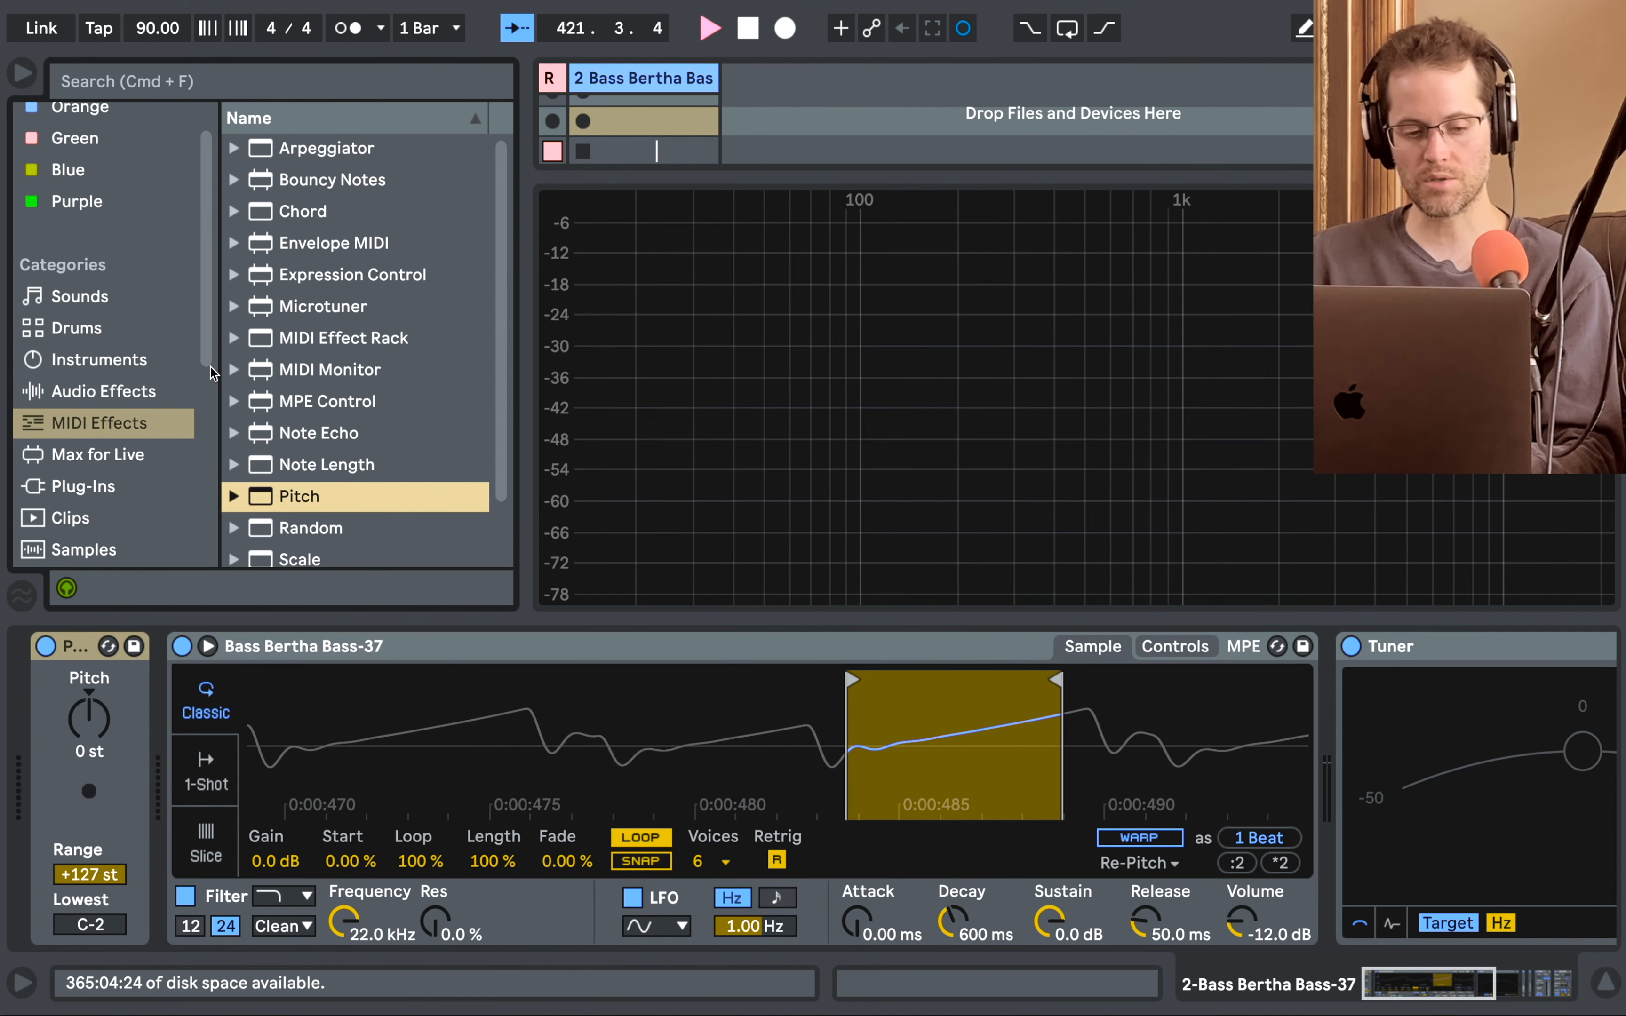
left_click(90, 727)
key("a")
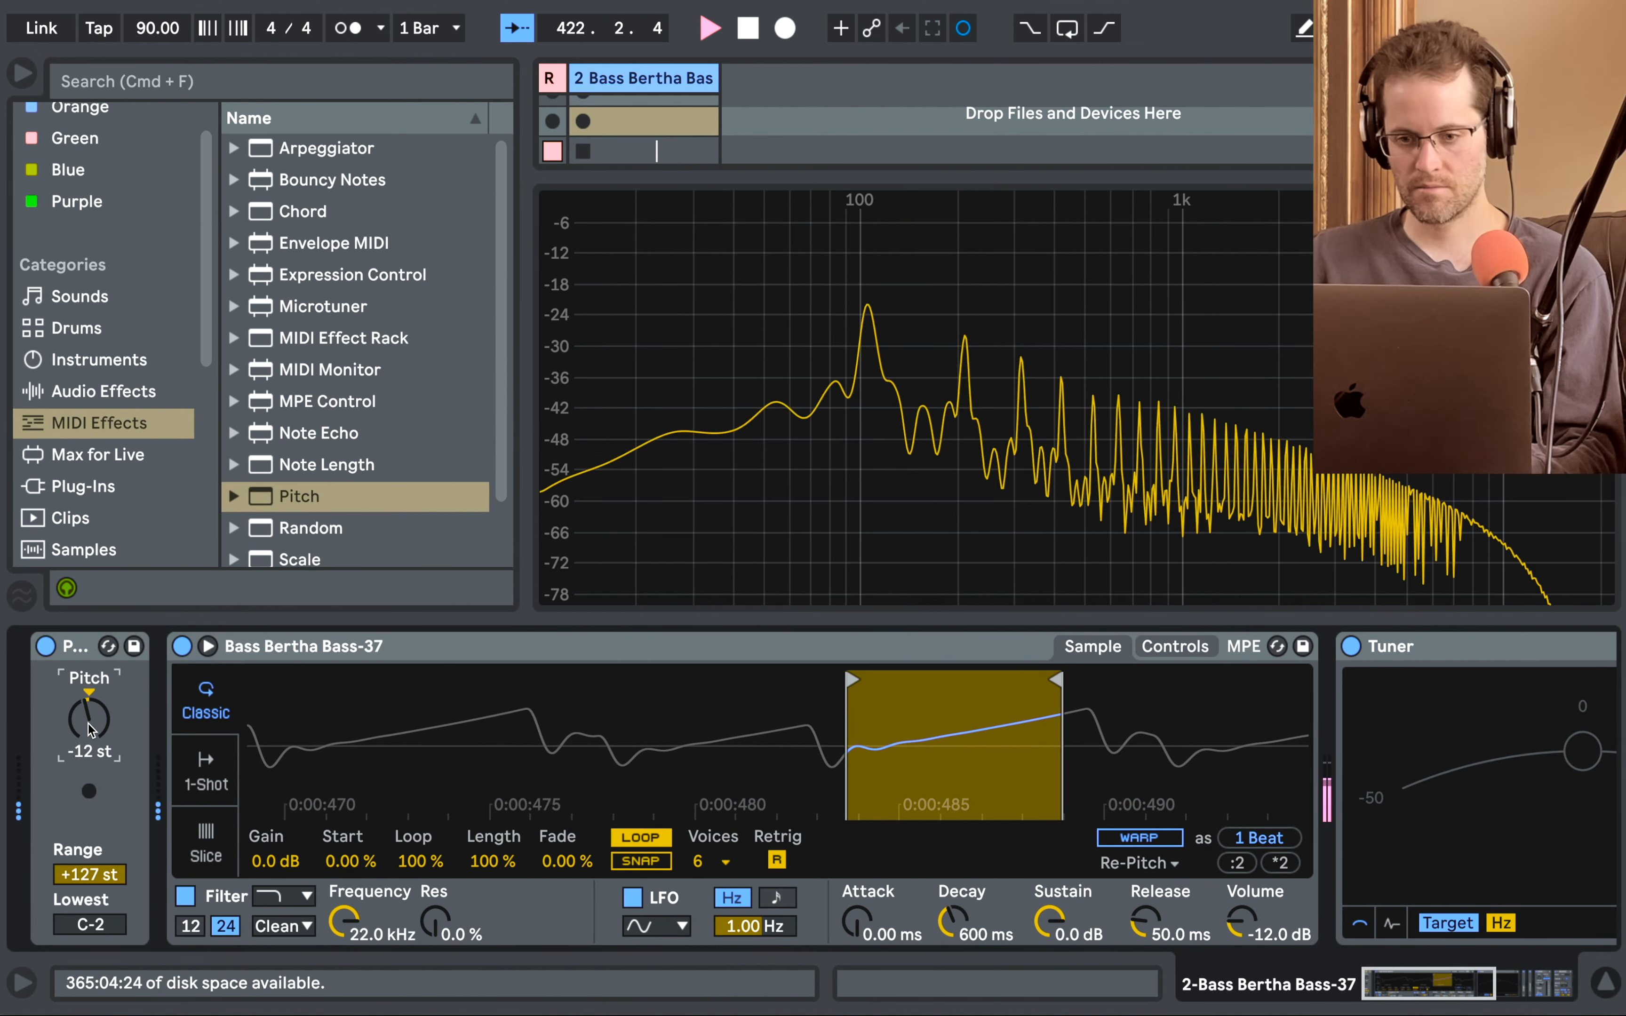
left_click_drag(90, 728, 89, 744)
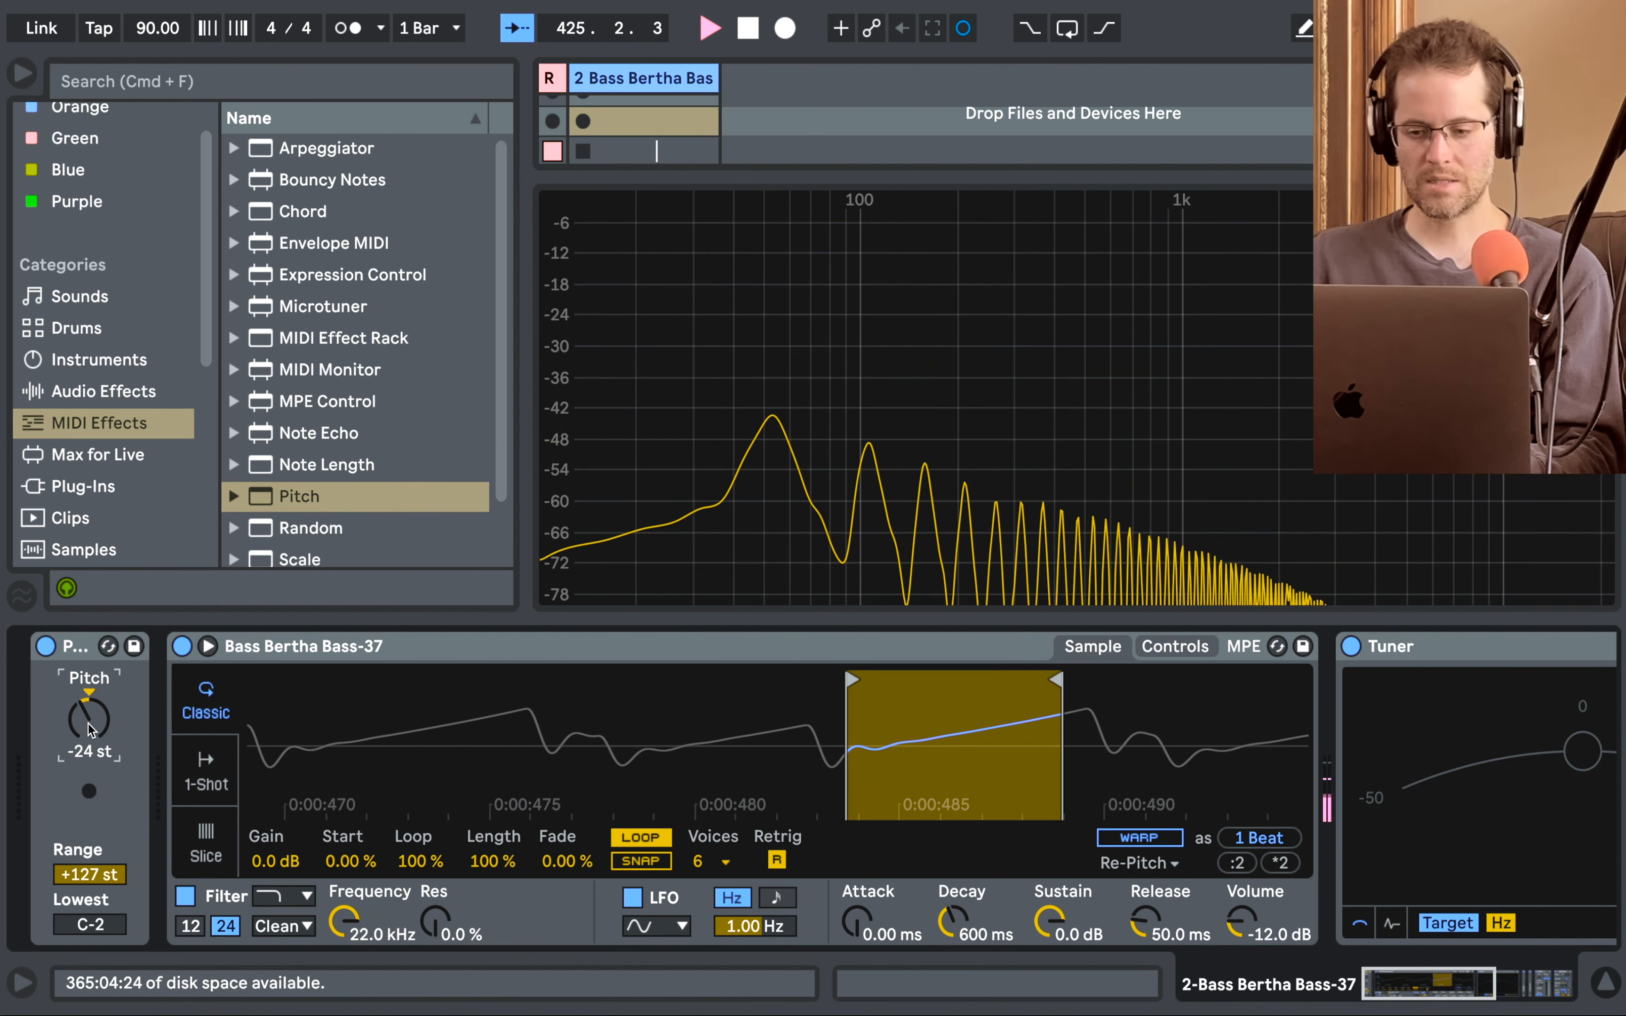
Switch Simpler's filter circuit to SMP and set its drive to 6.56 dB.
left_click_drag(1045, 715, 902, 731)
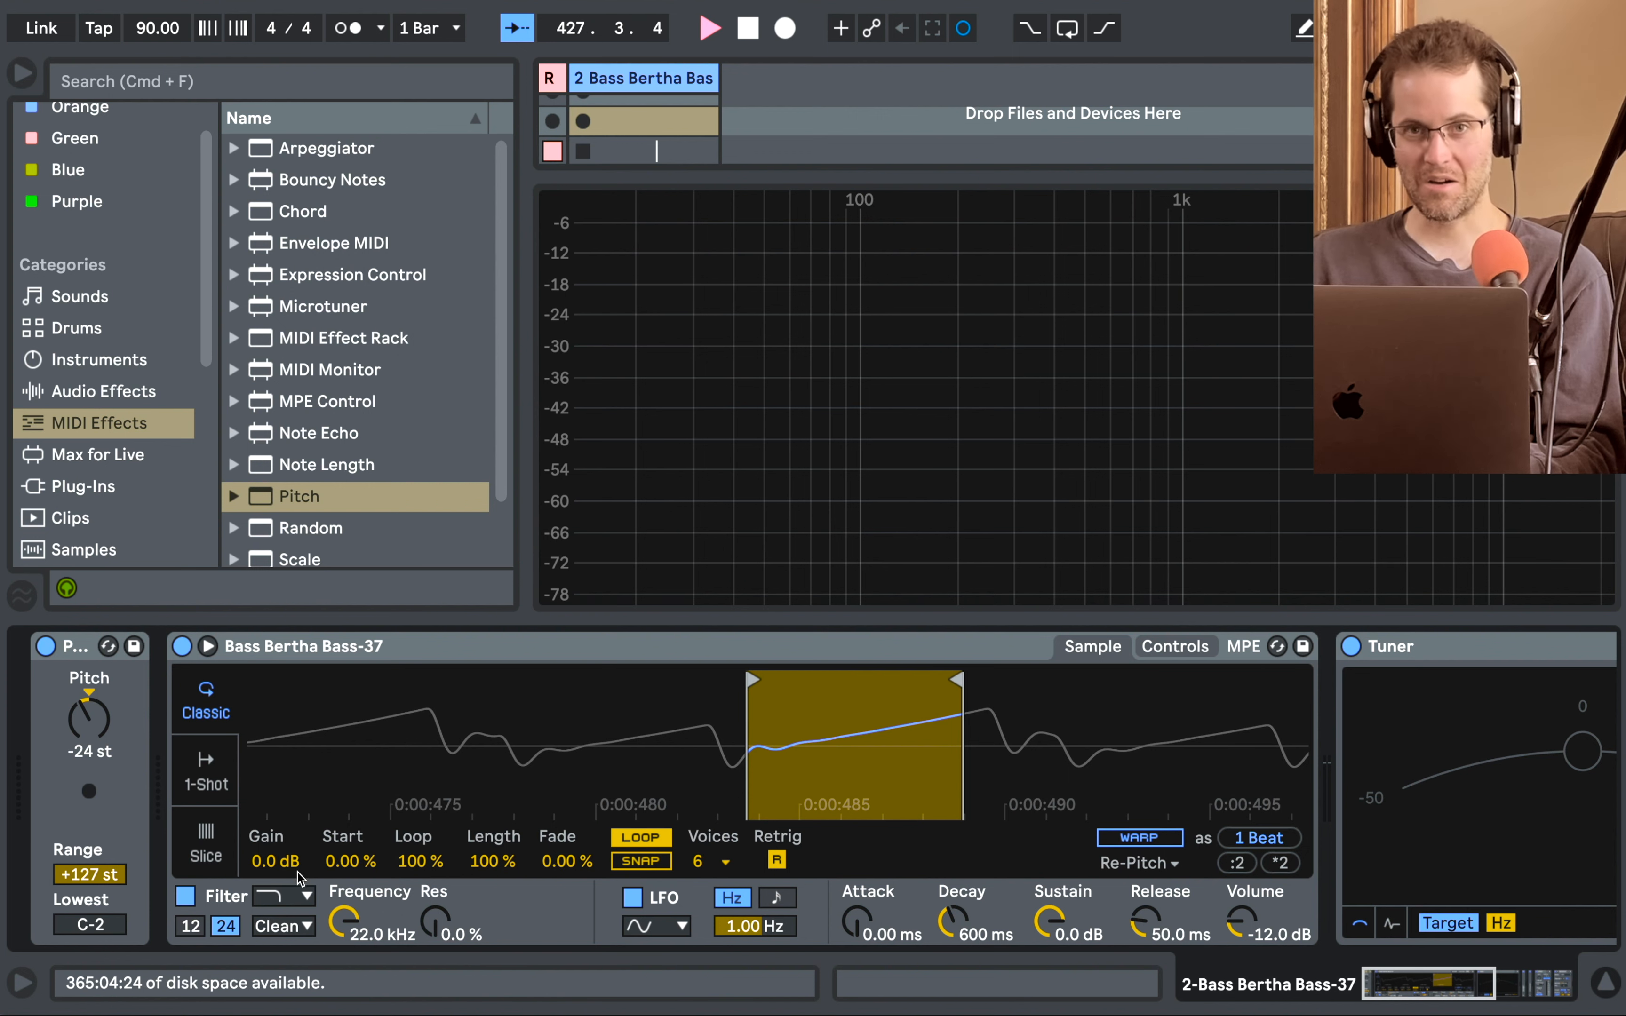
left_click(300, 928)
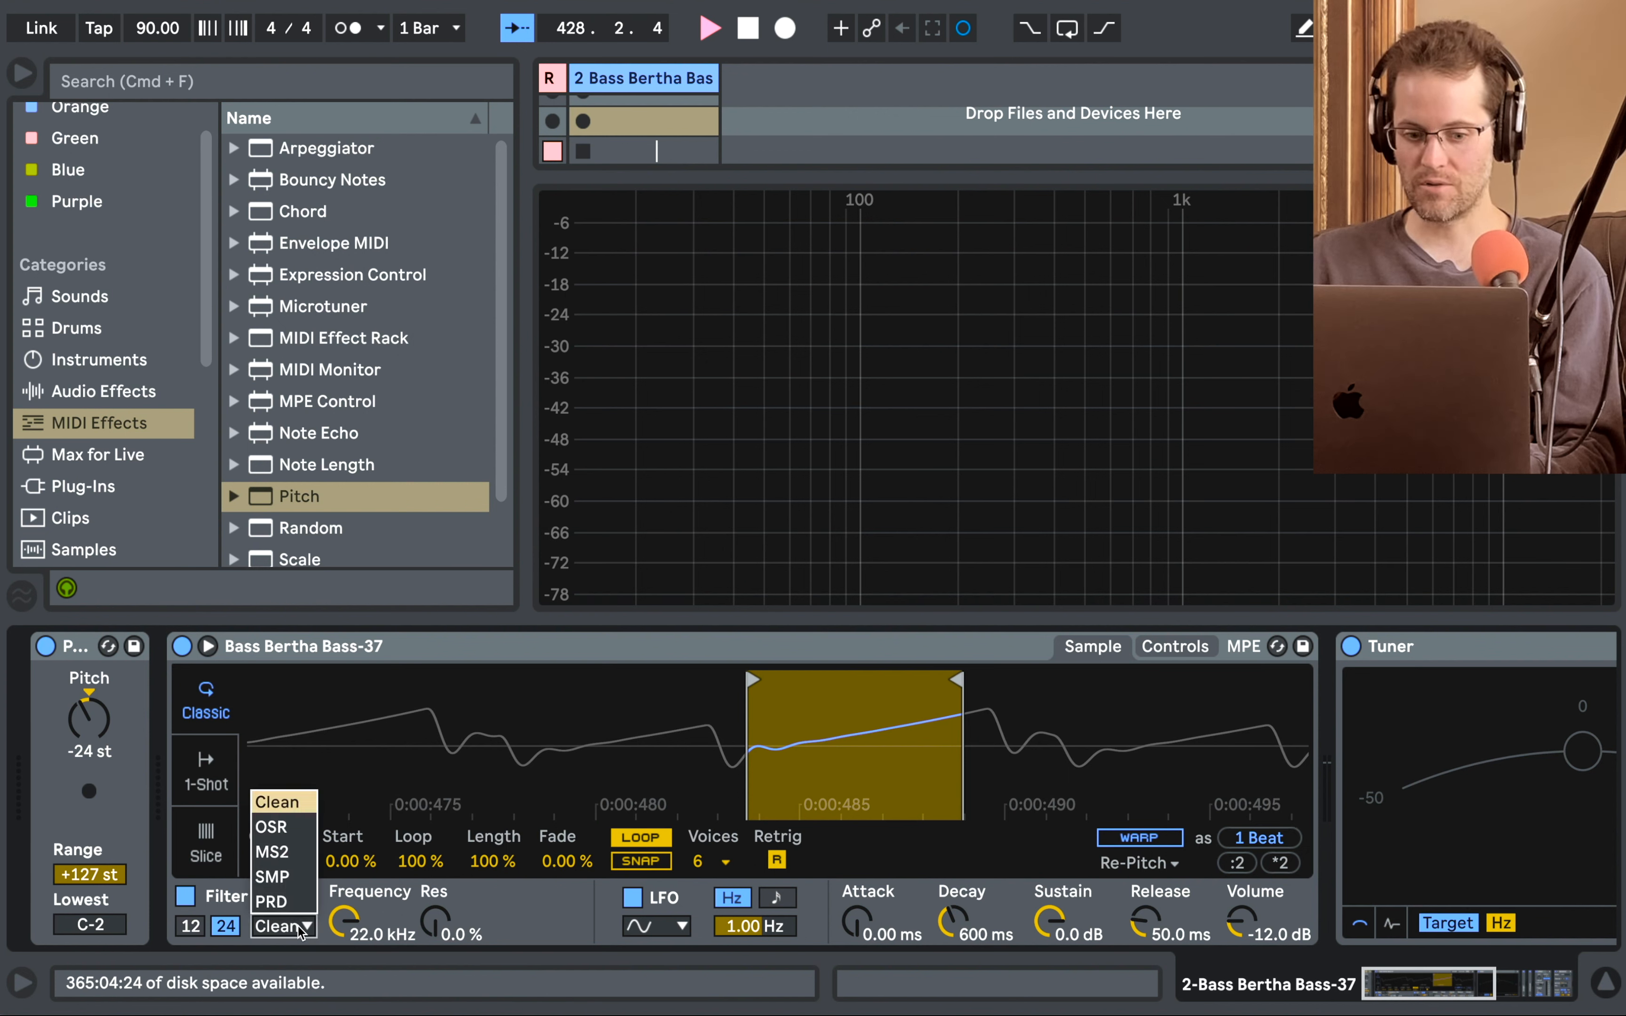
left_click(289, 877)
left_click_drag(504, 931, 504, 902)
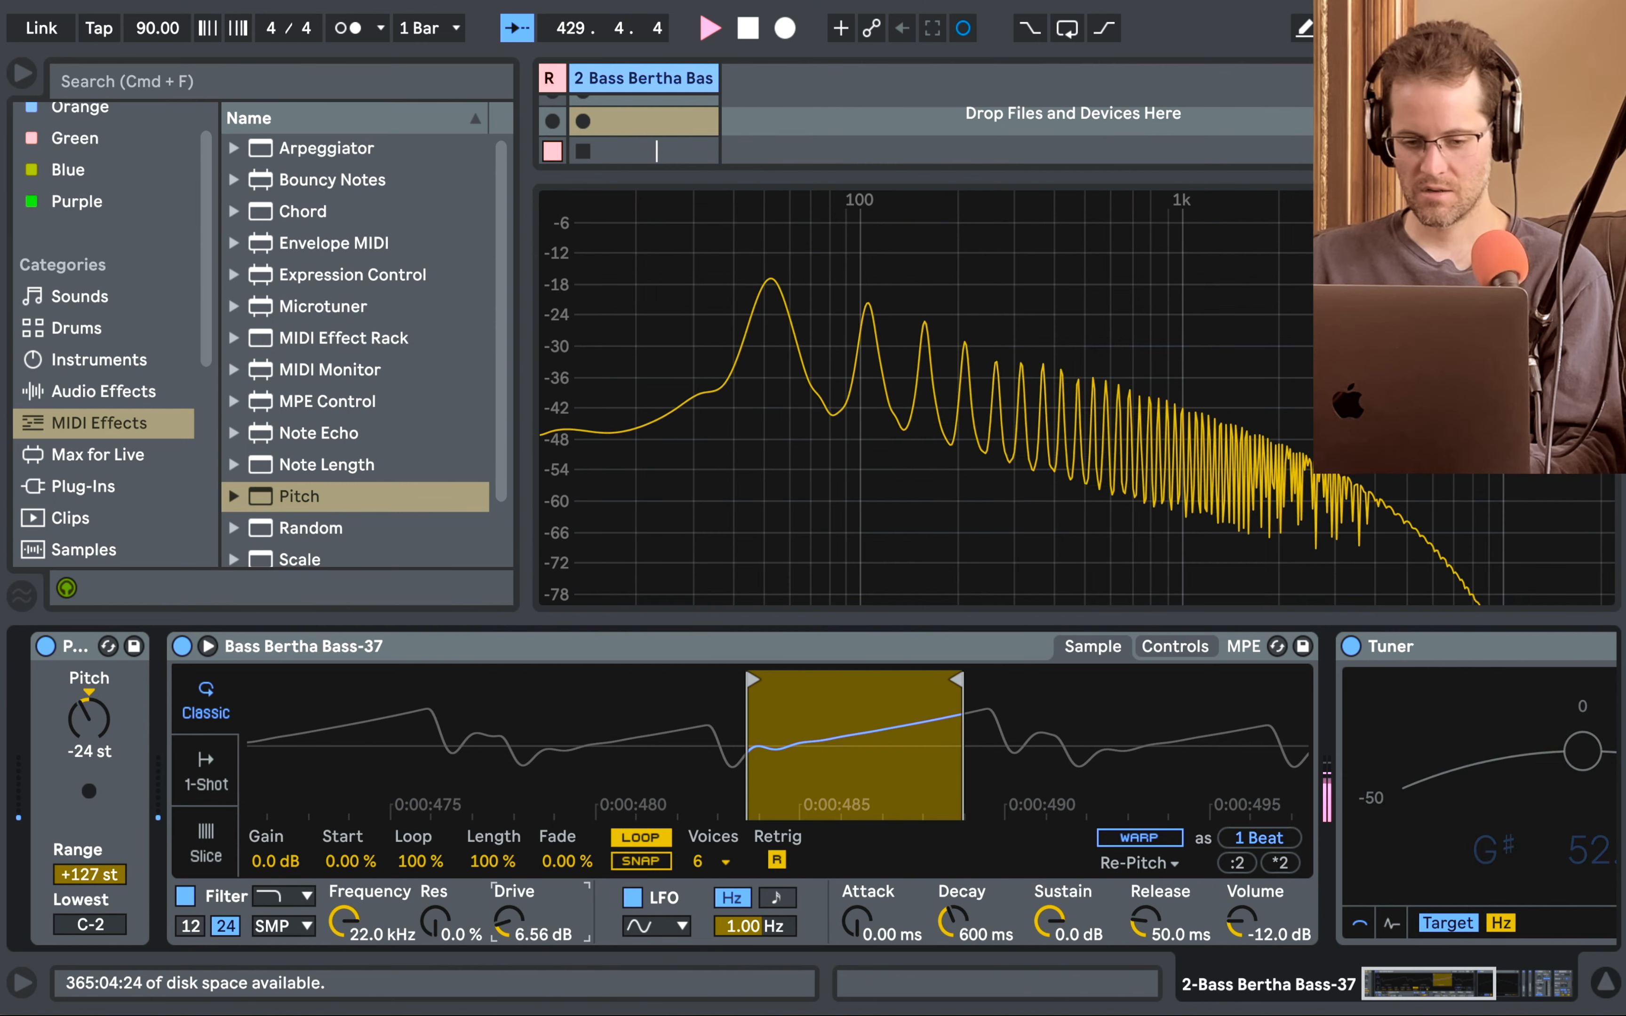
Set Simpler's low-pass filter to 1.20 kHz with 30% resonance, and turn off Simpler's built-in LFO.
left_click(1187, 647)
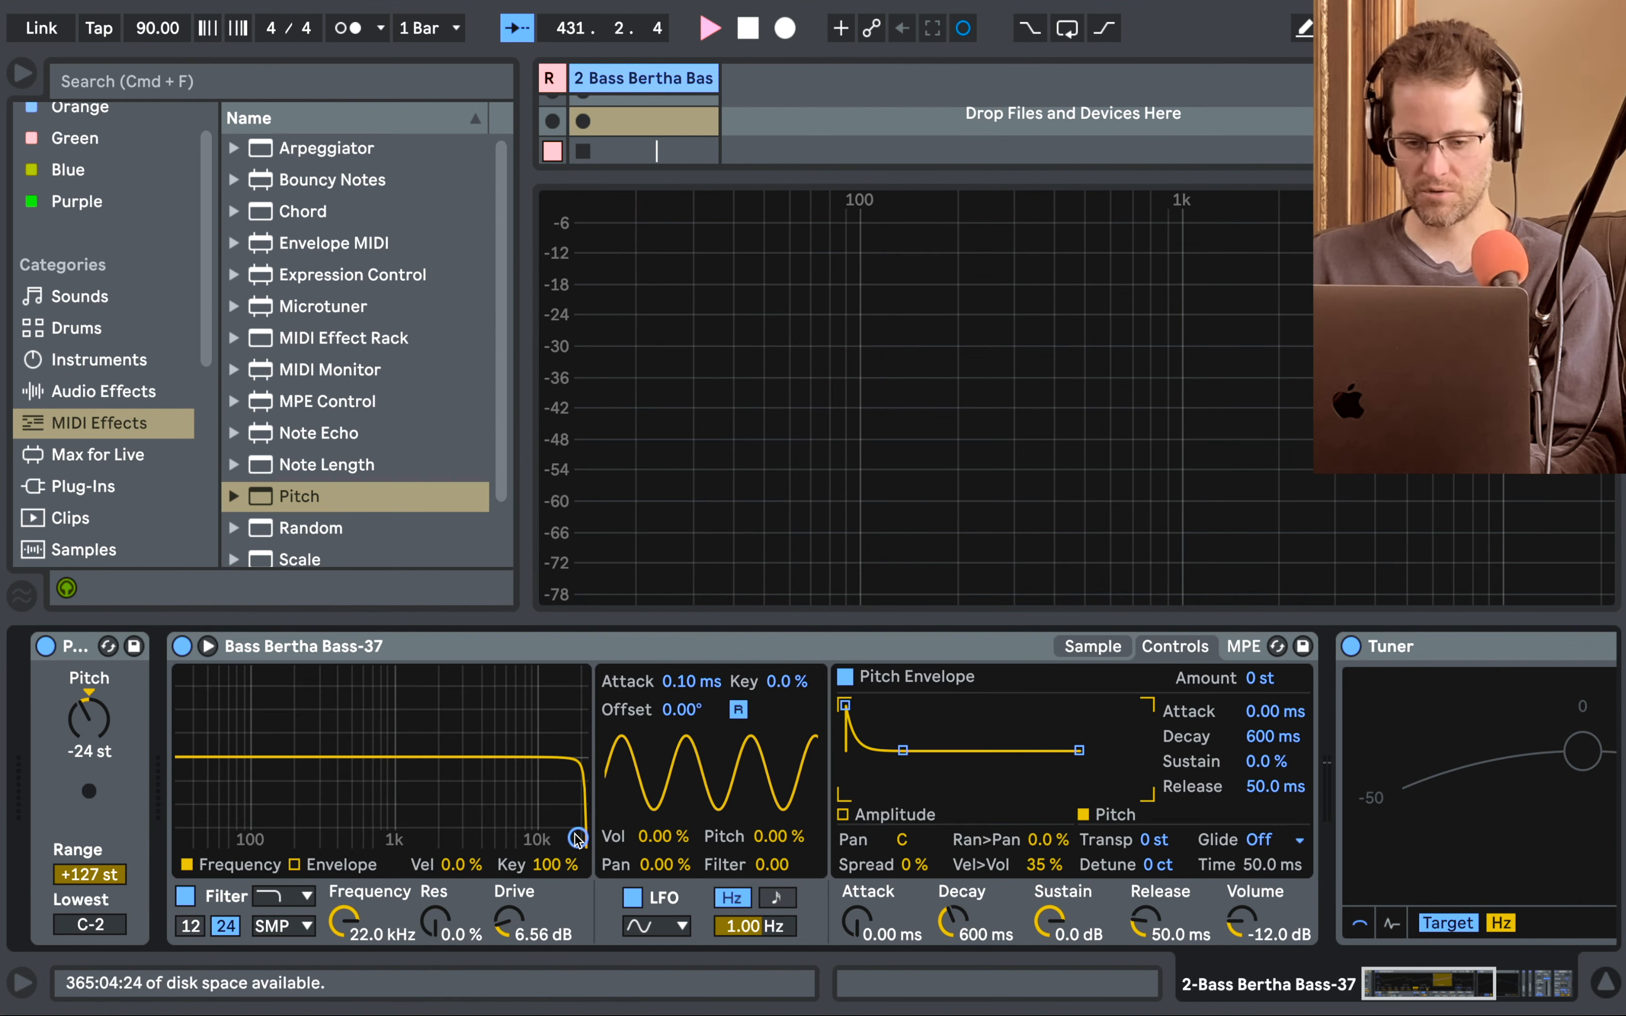
left_click_drag(578, 837, 405, 800)
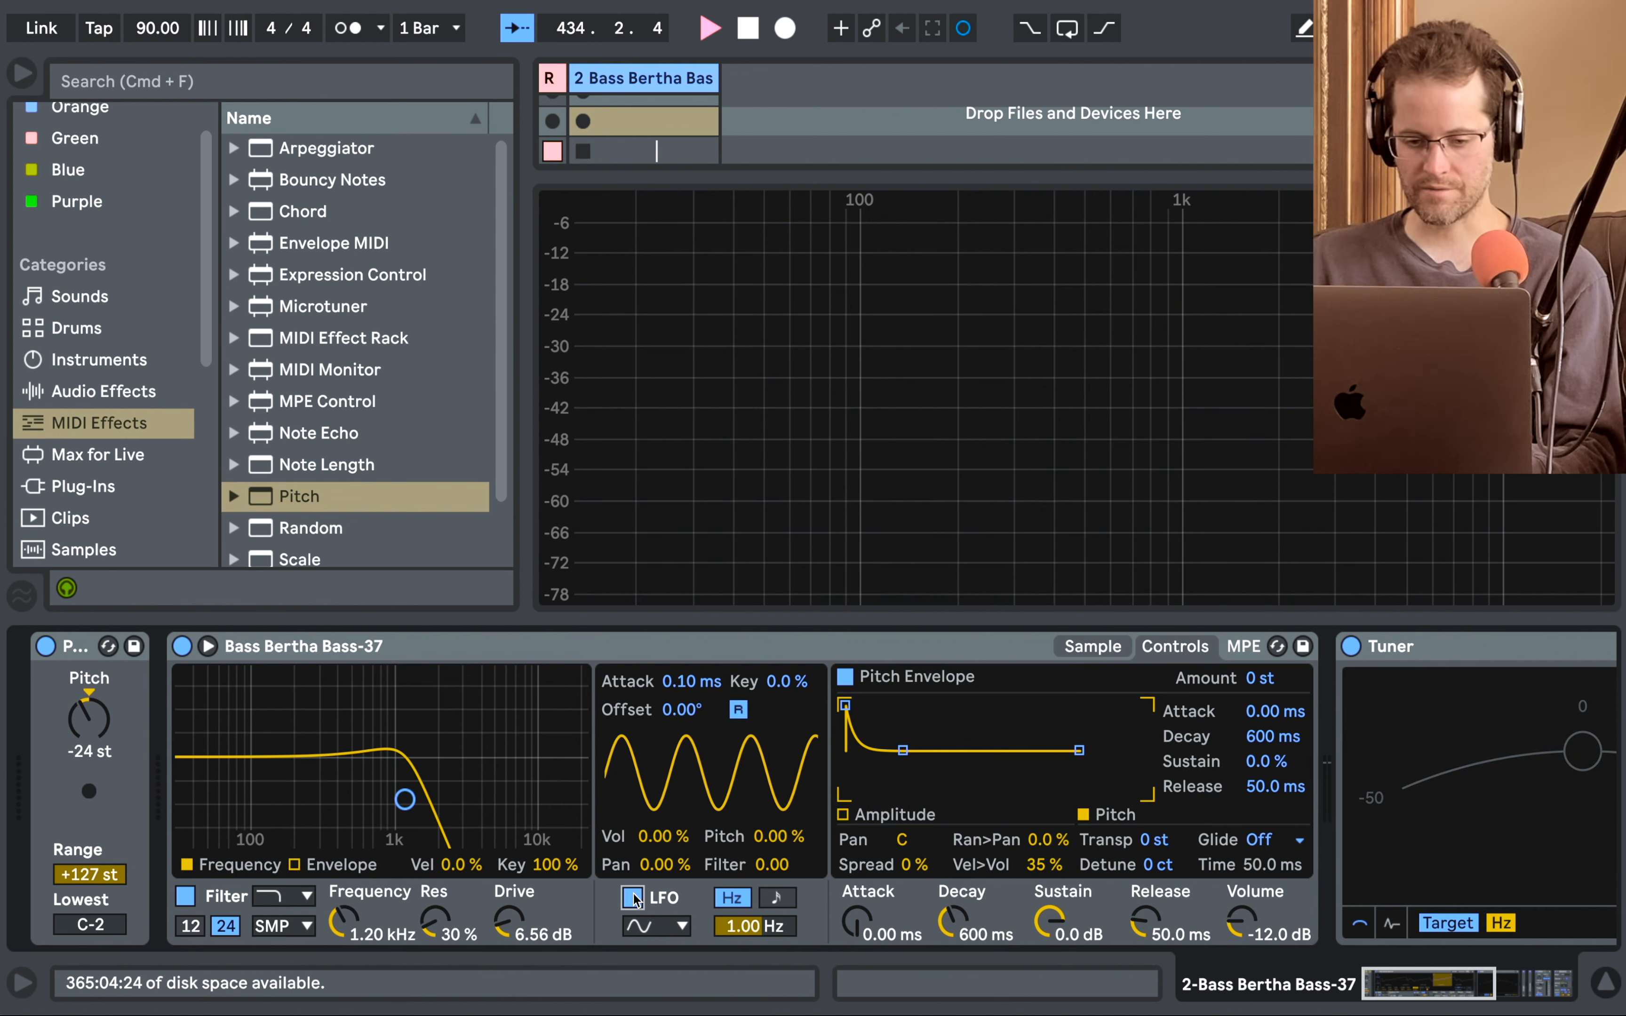
left_click(634, 897)
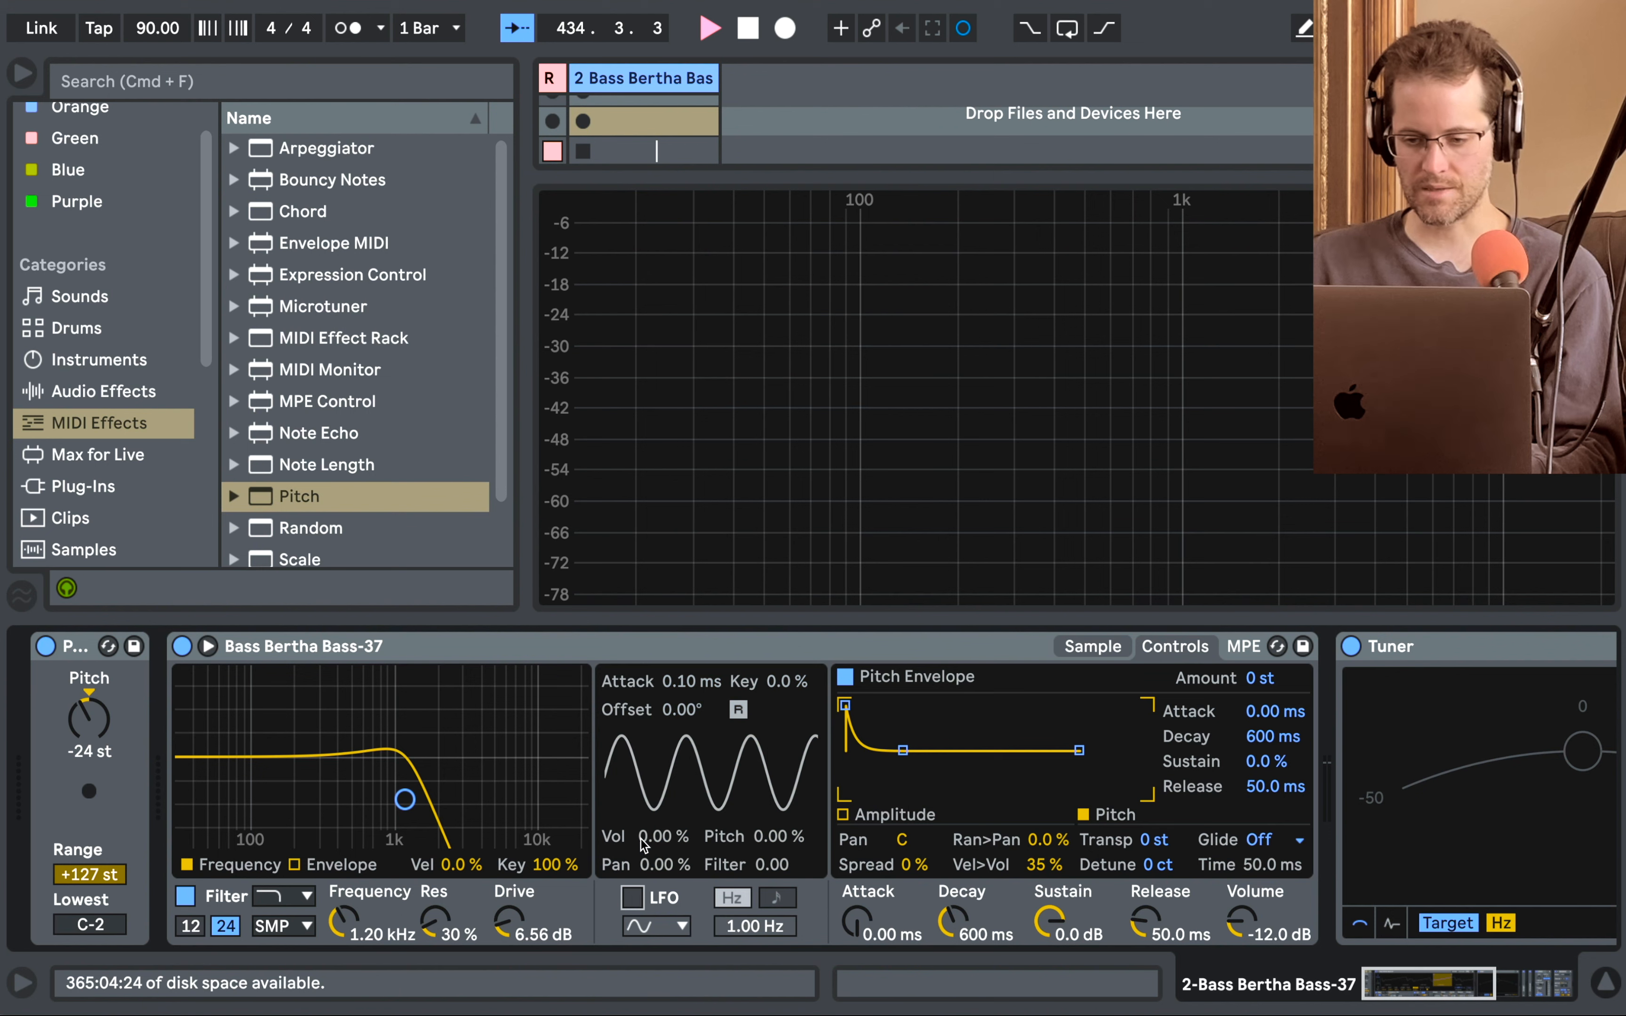
Insert the LFO audio effect directly after Simpler and lower its rate to 0.01 Hz.
left_click(94, 389)
scroll(356, 339, "up", 10)
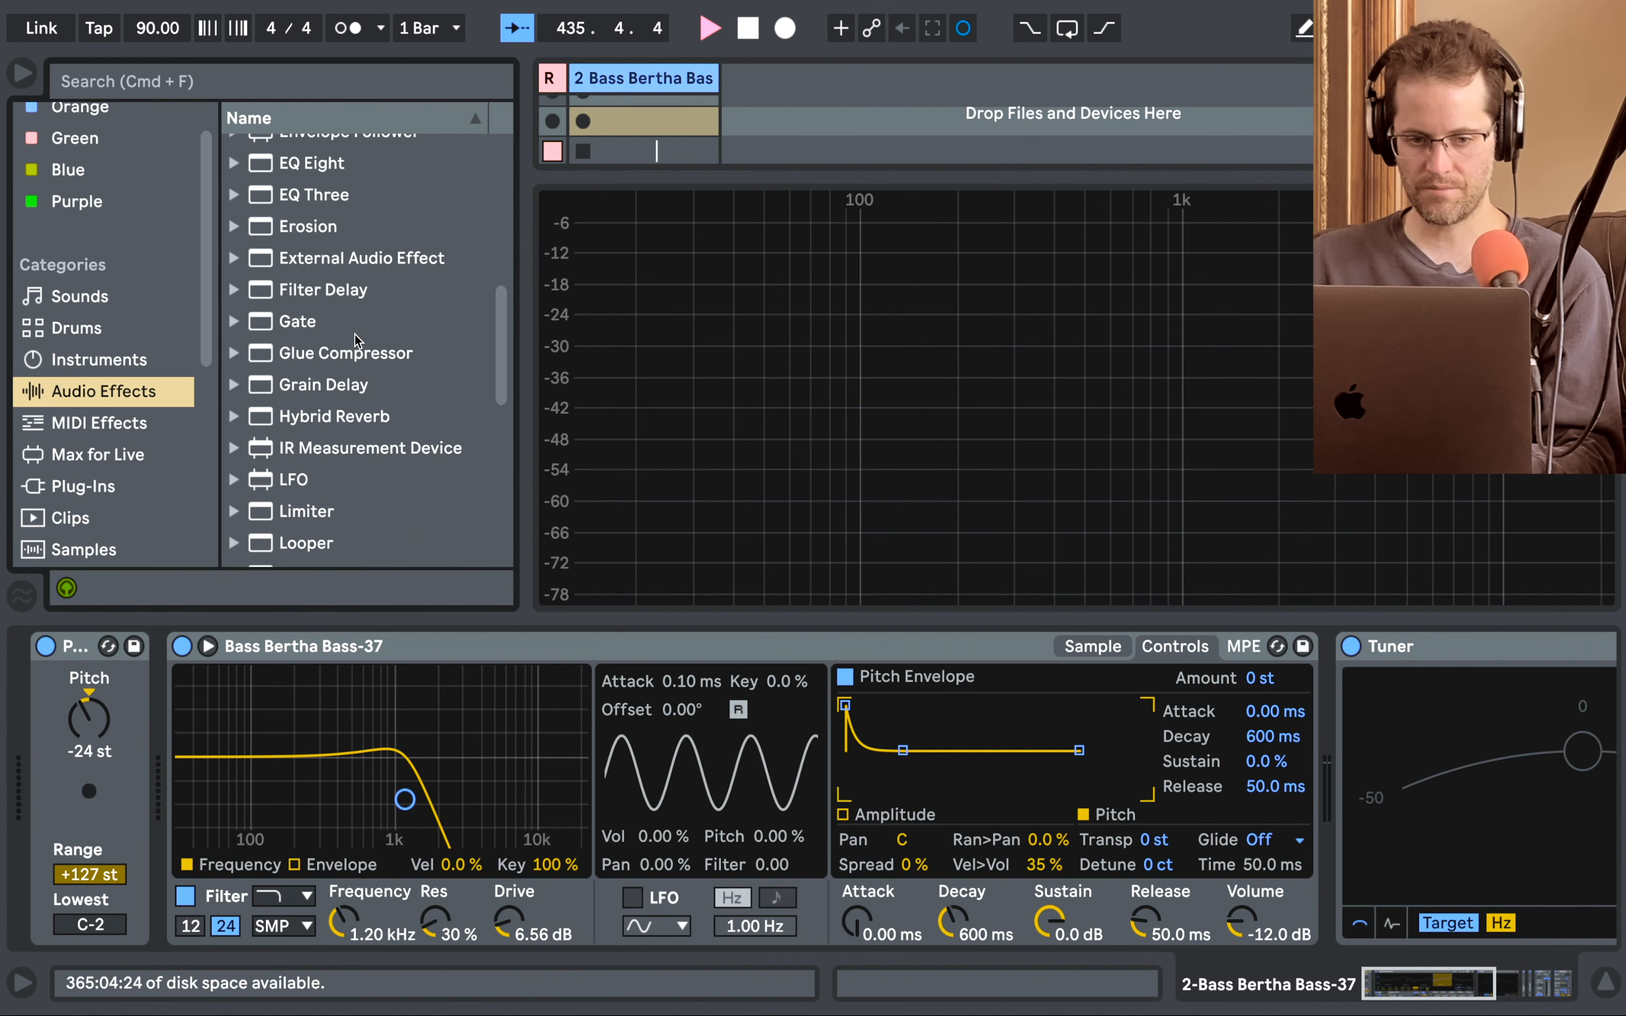
left_click_drag(294, 483, 1358, 748)
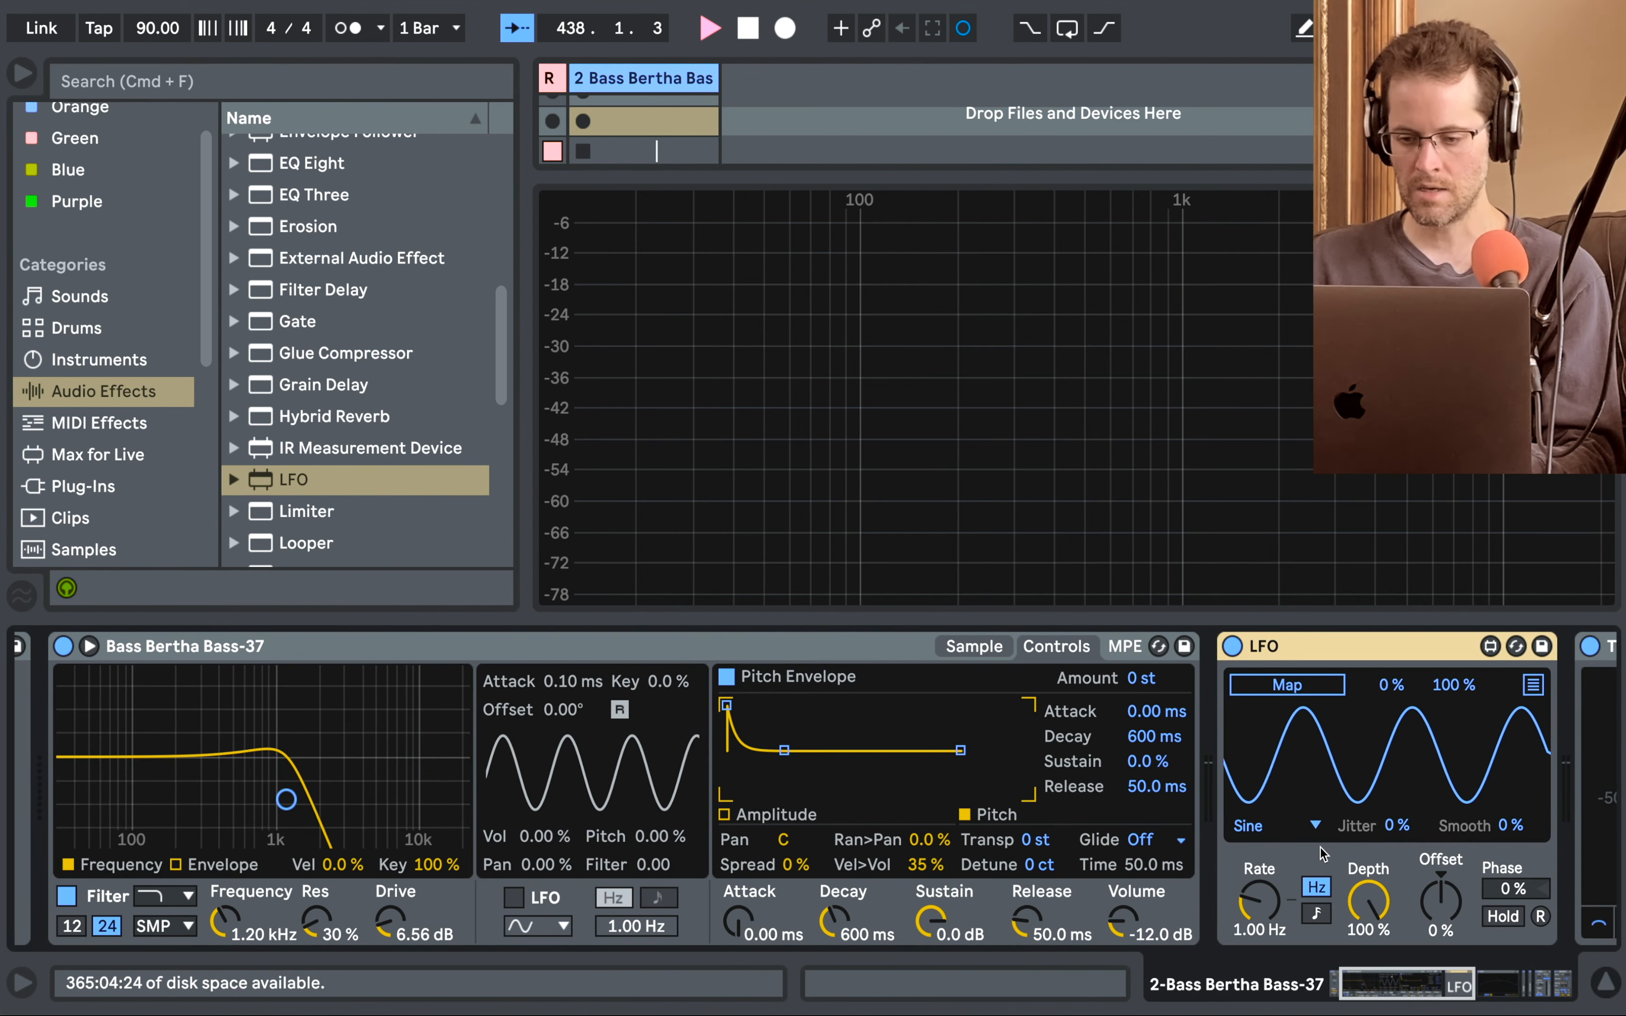
left_click_drag(1258, 911, 1258, 988)
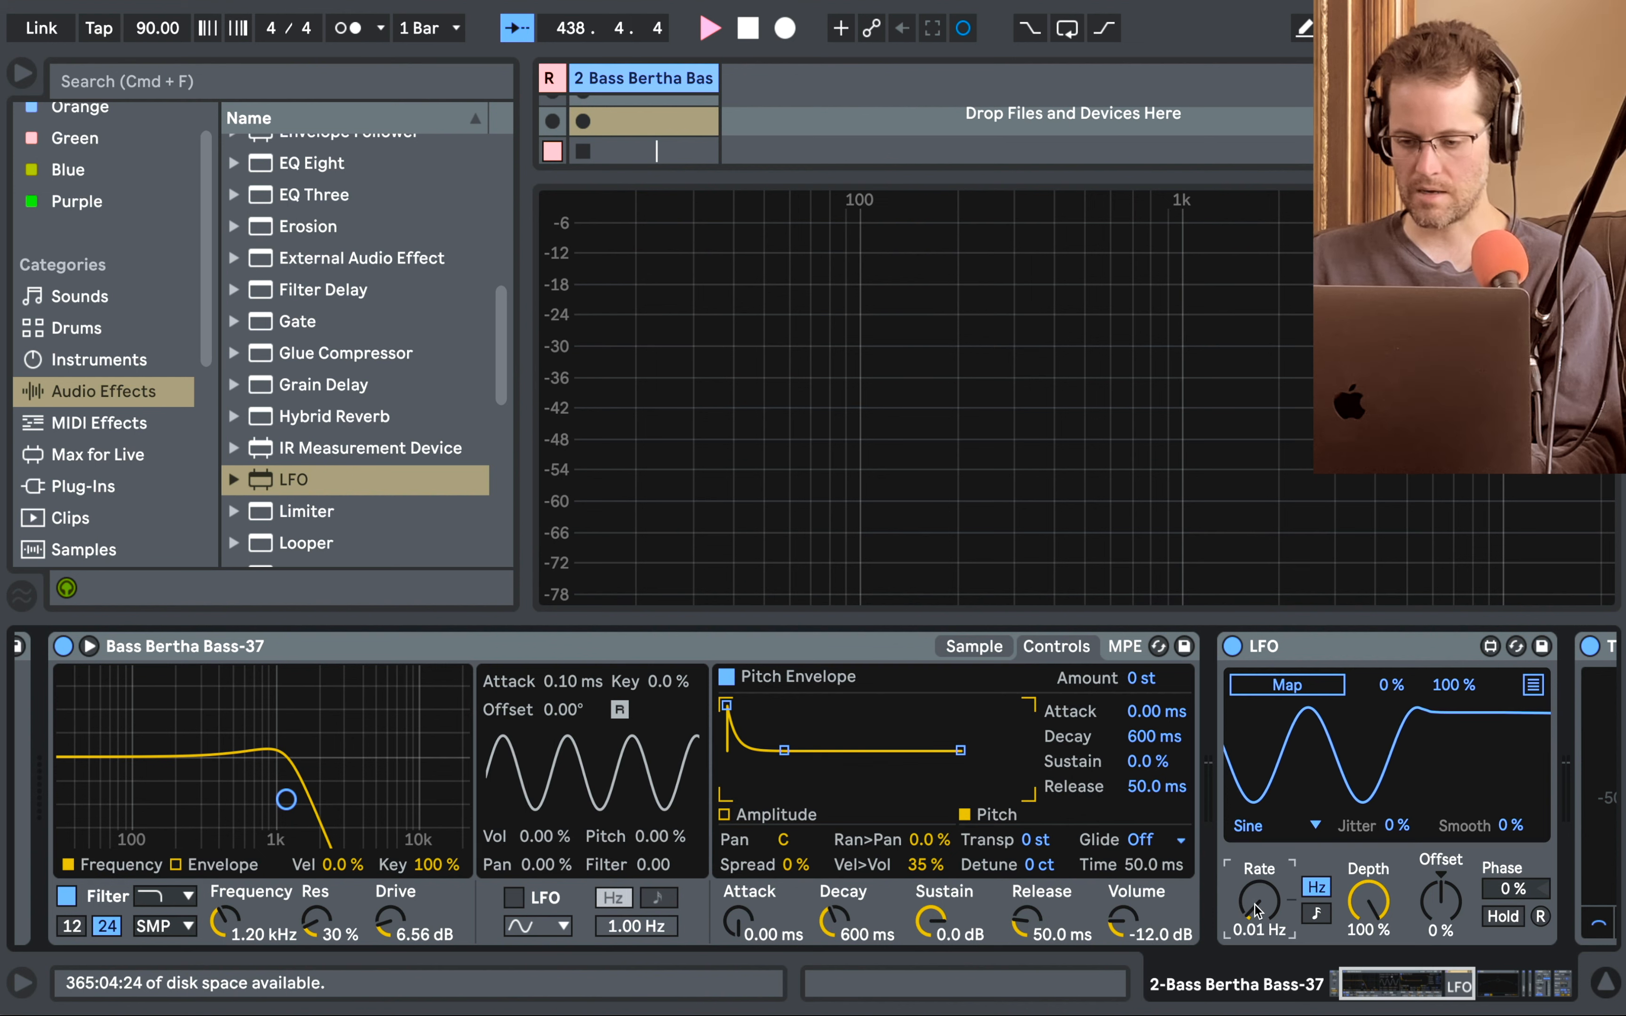
Map the LFO device to Simpler's filter frequency with a depth of 9.45% and a rate of 0.06 Hz.
left_click(1287, 685)
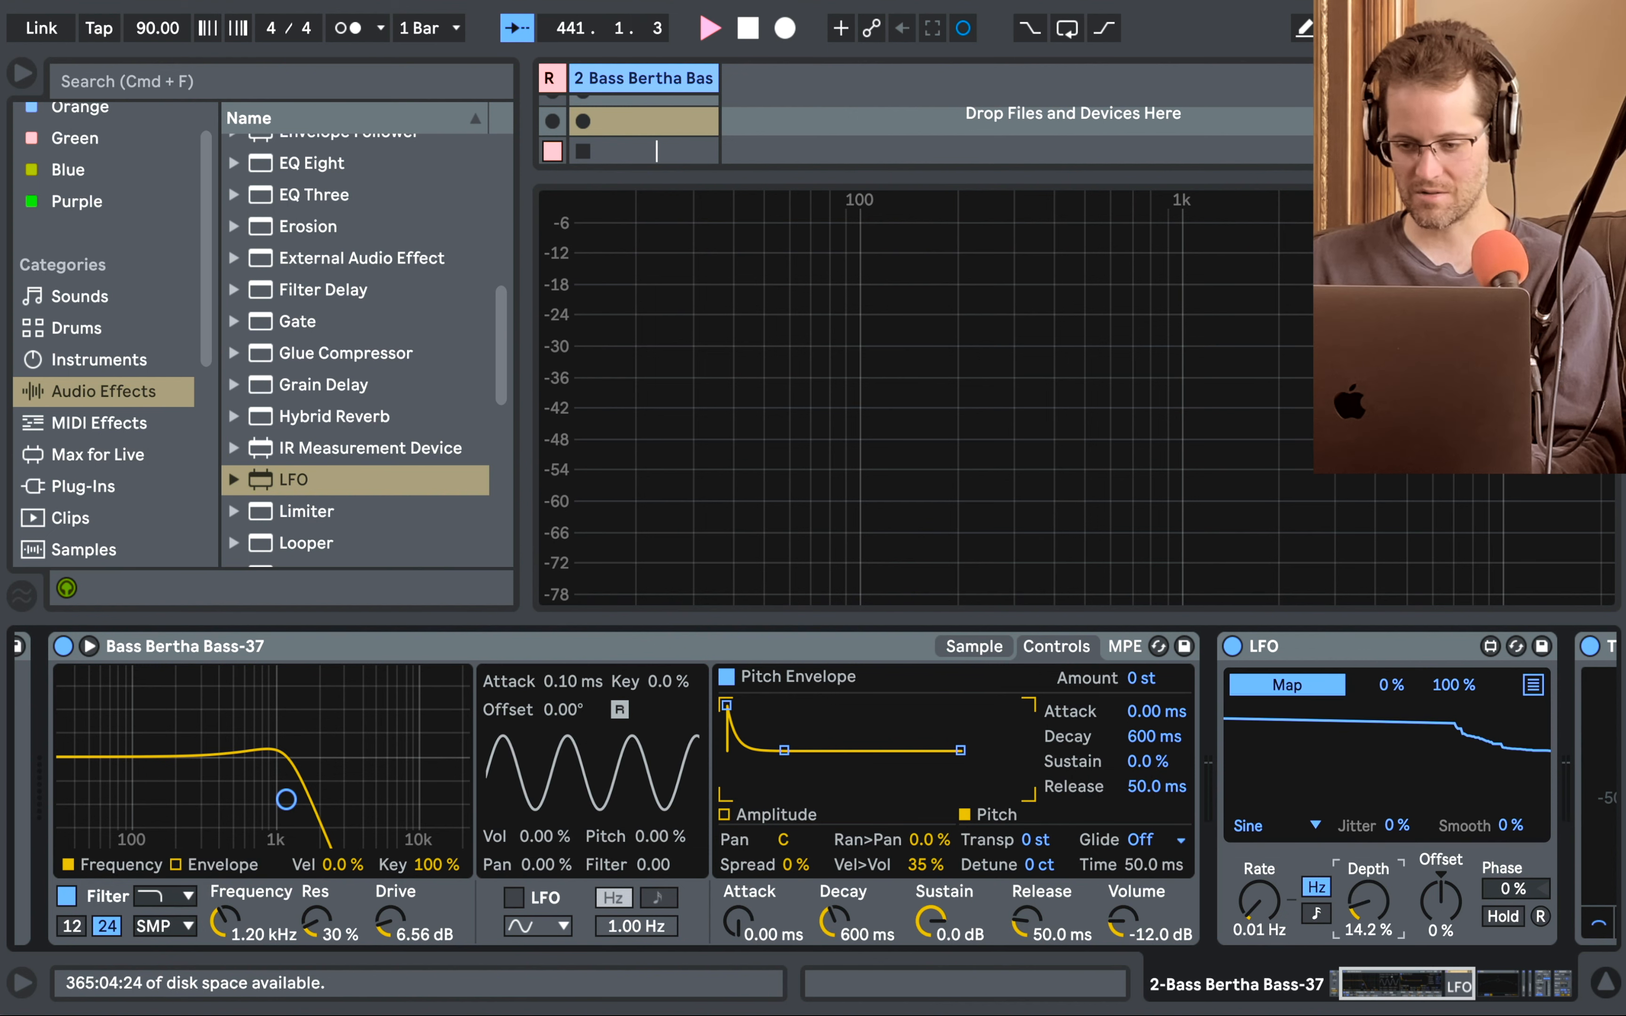
left_click_drag(1385, 887, 1384, 941)
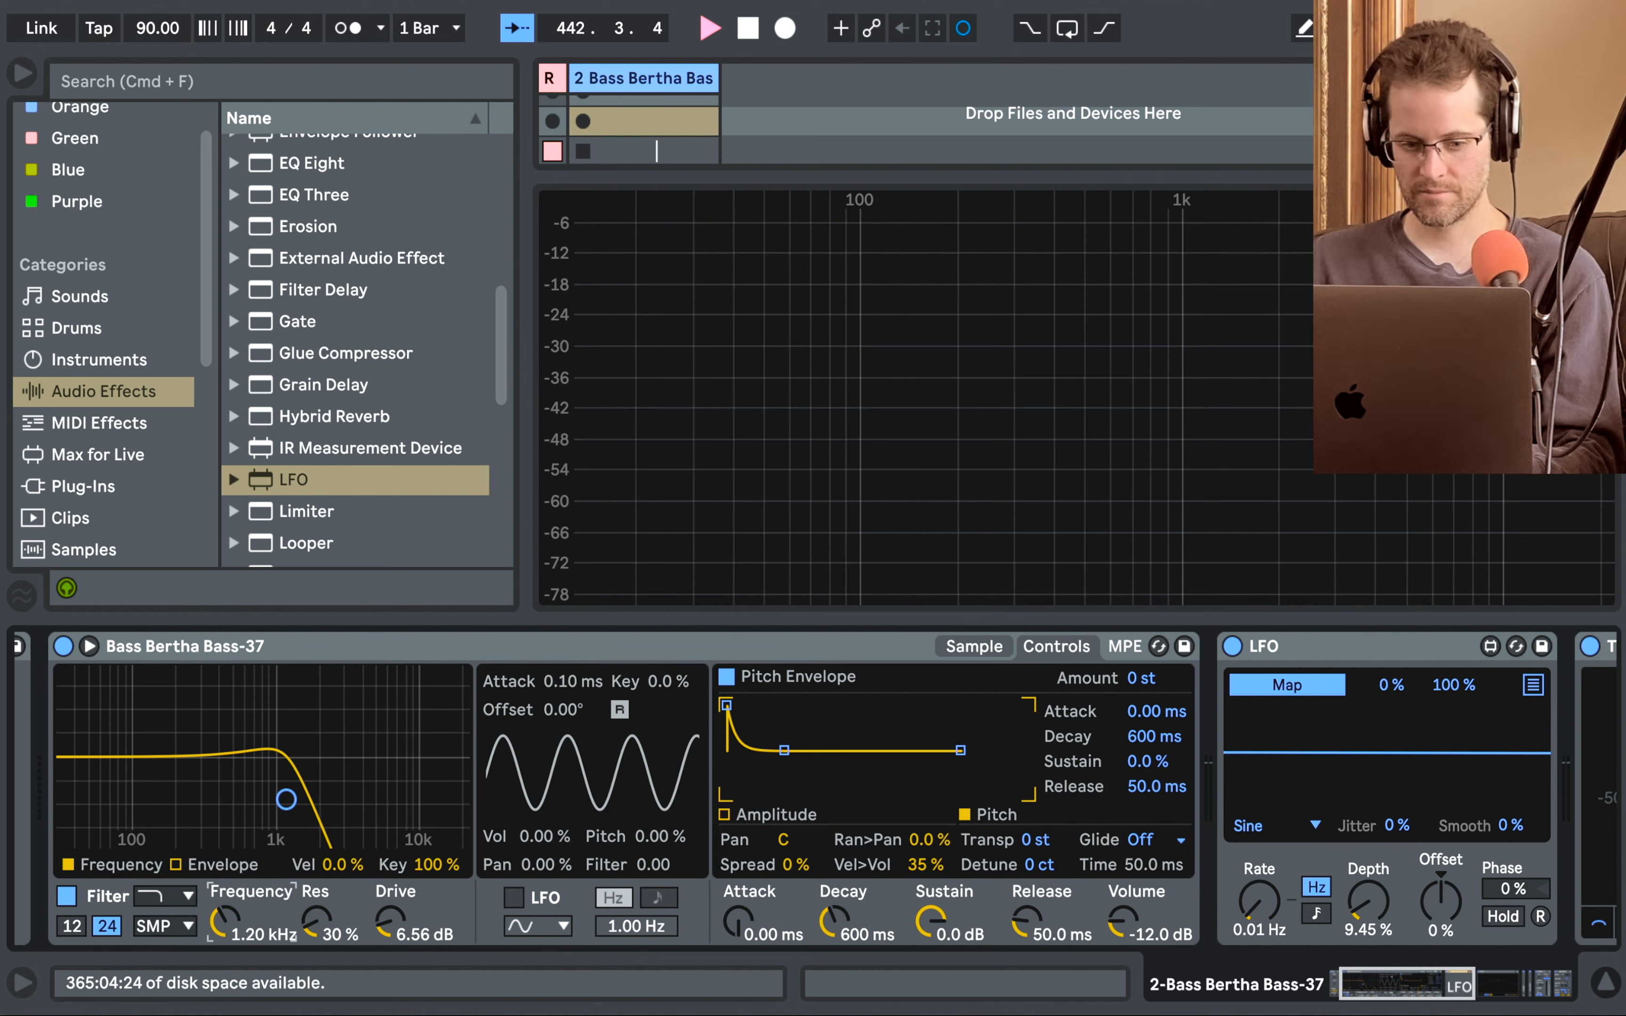
left_click(228, 923)
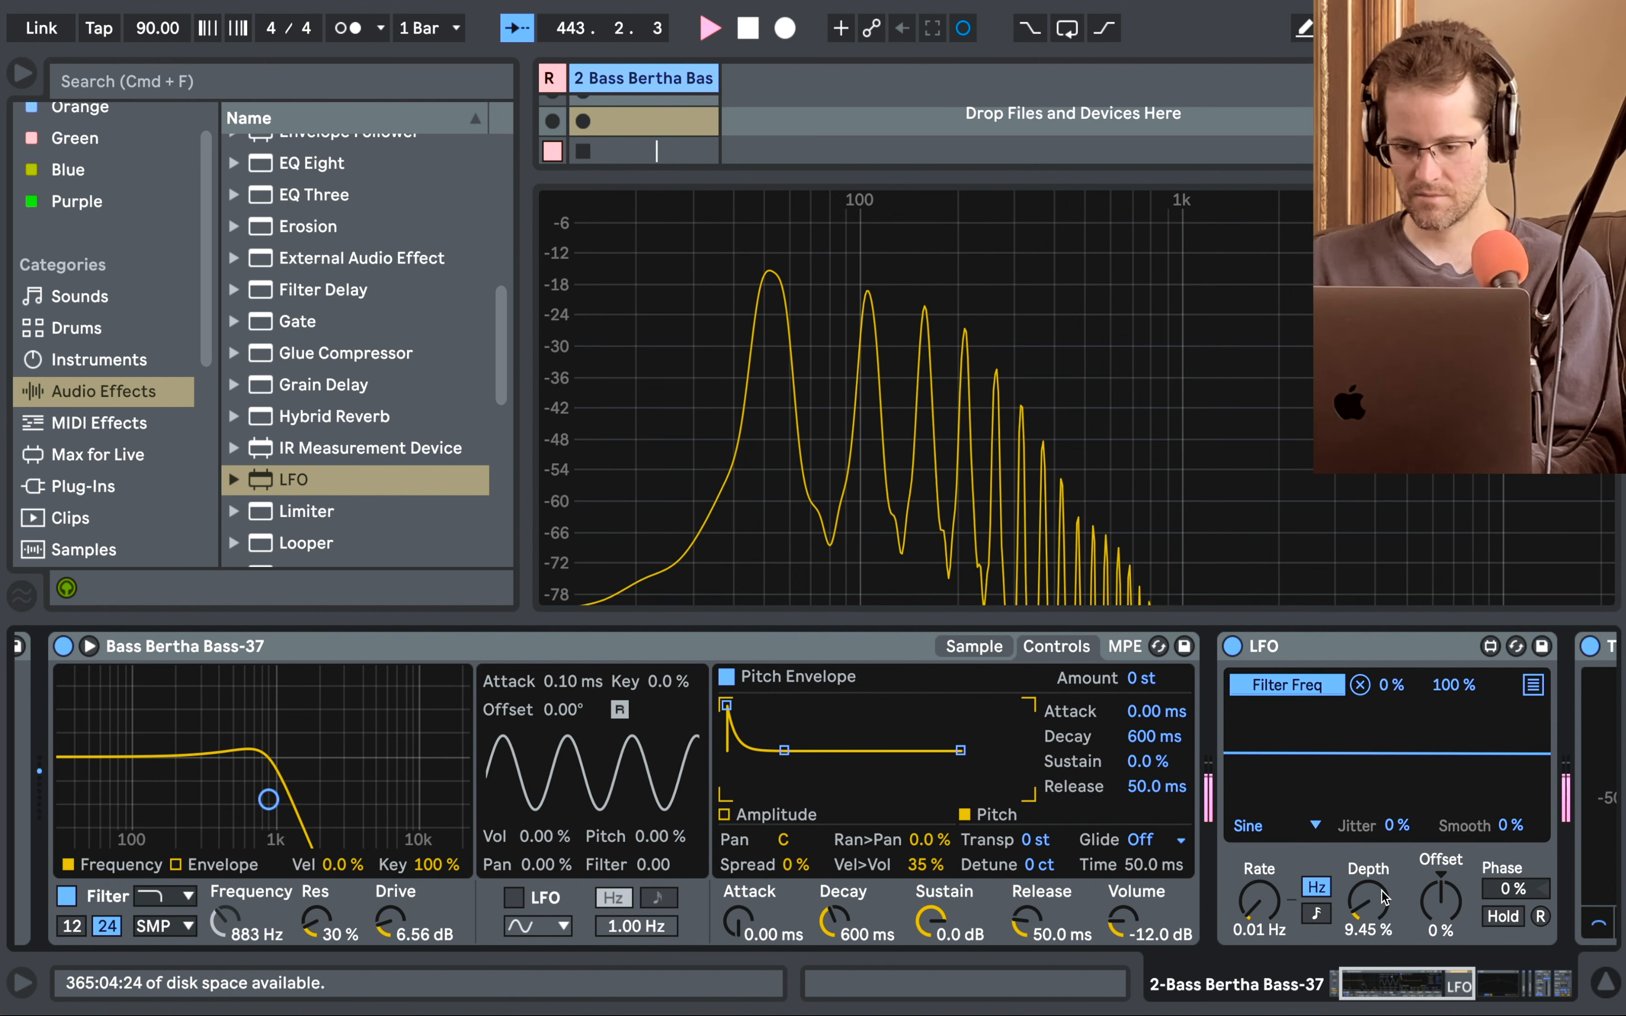
left_click(1270, 910)
left_click_drag(1270, 909, 1270, 899)
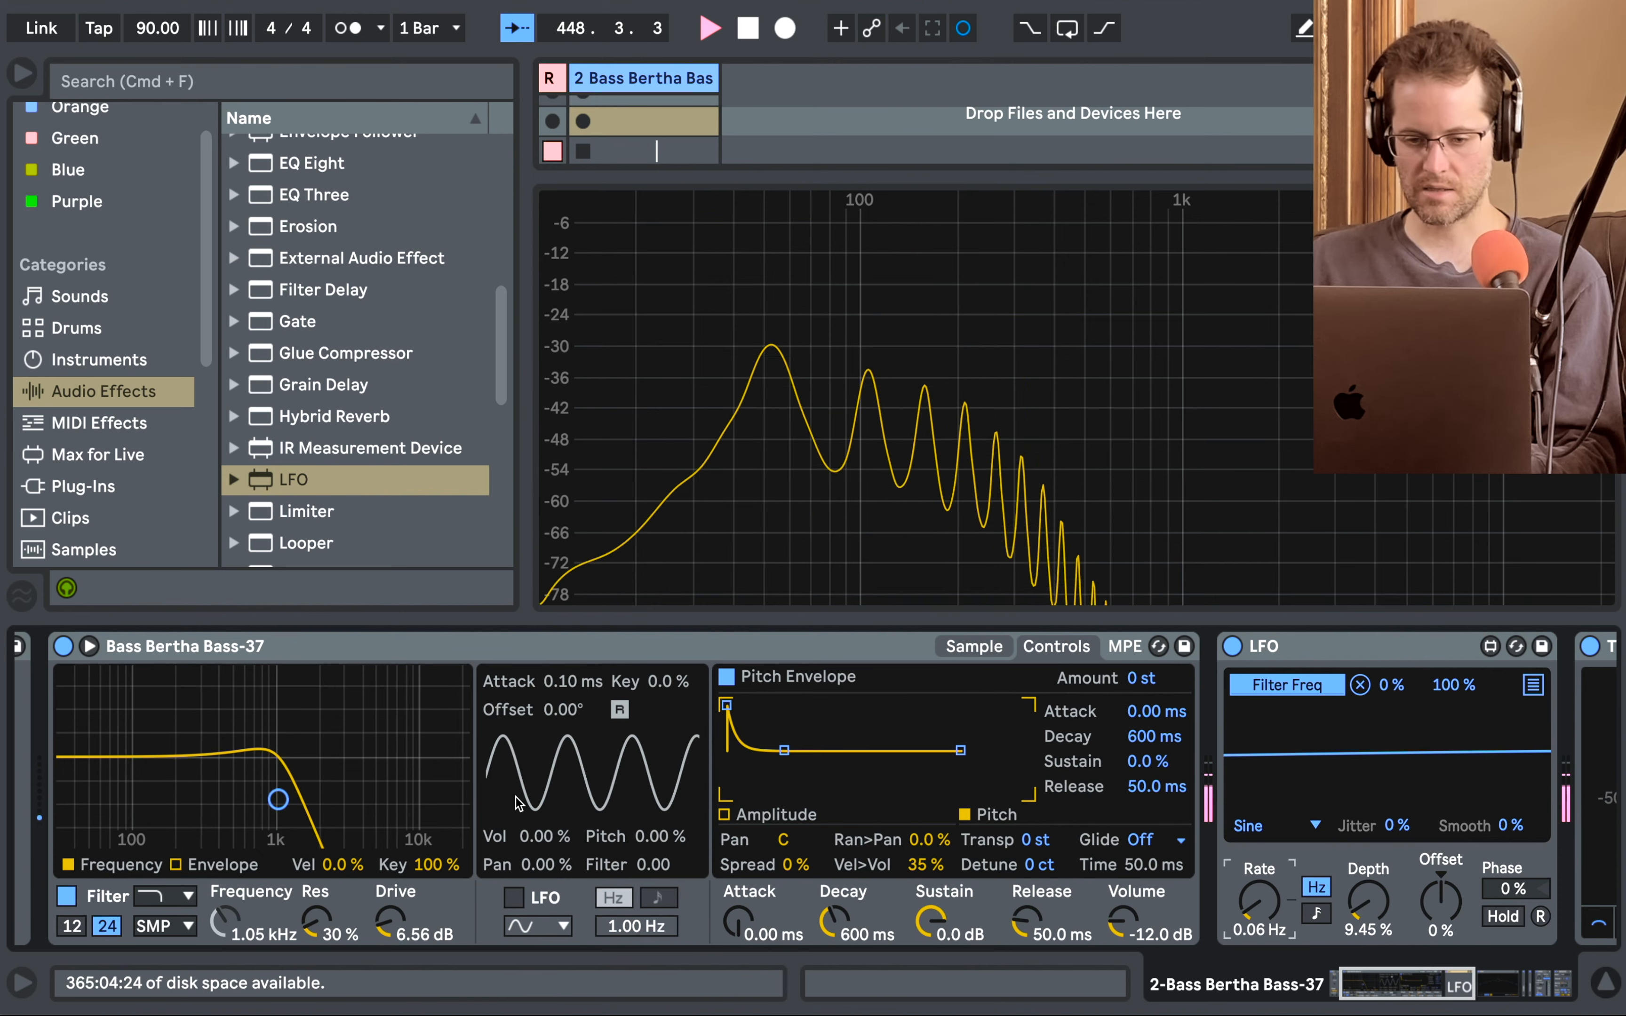
Examine the lowest peak in the spectrum, the Pitch amount, and Simpler's transpose settings and sample region.
scroll(161, 672, "left", 3)
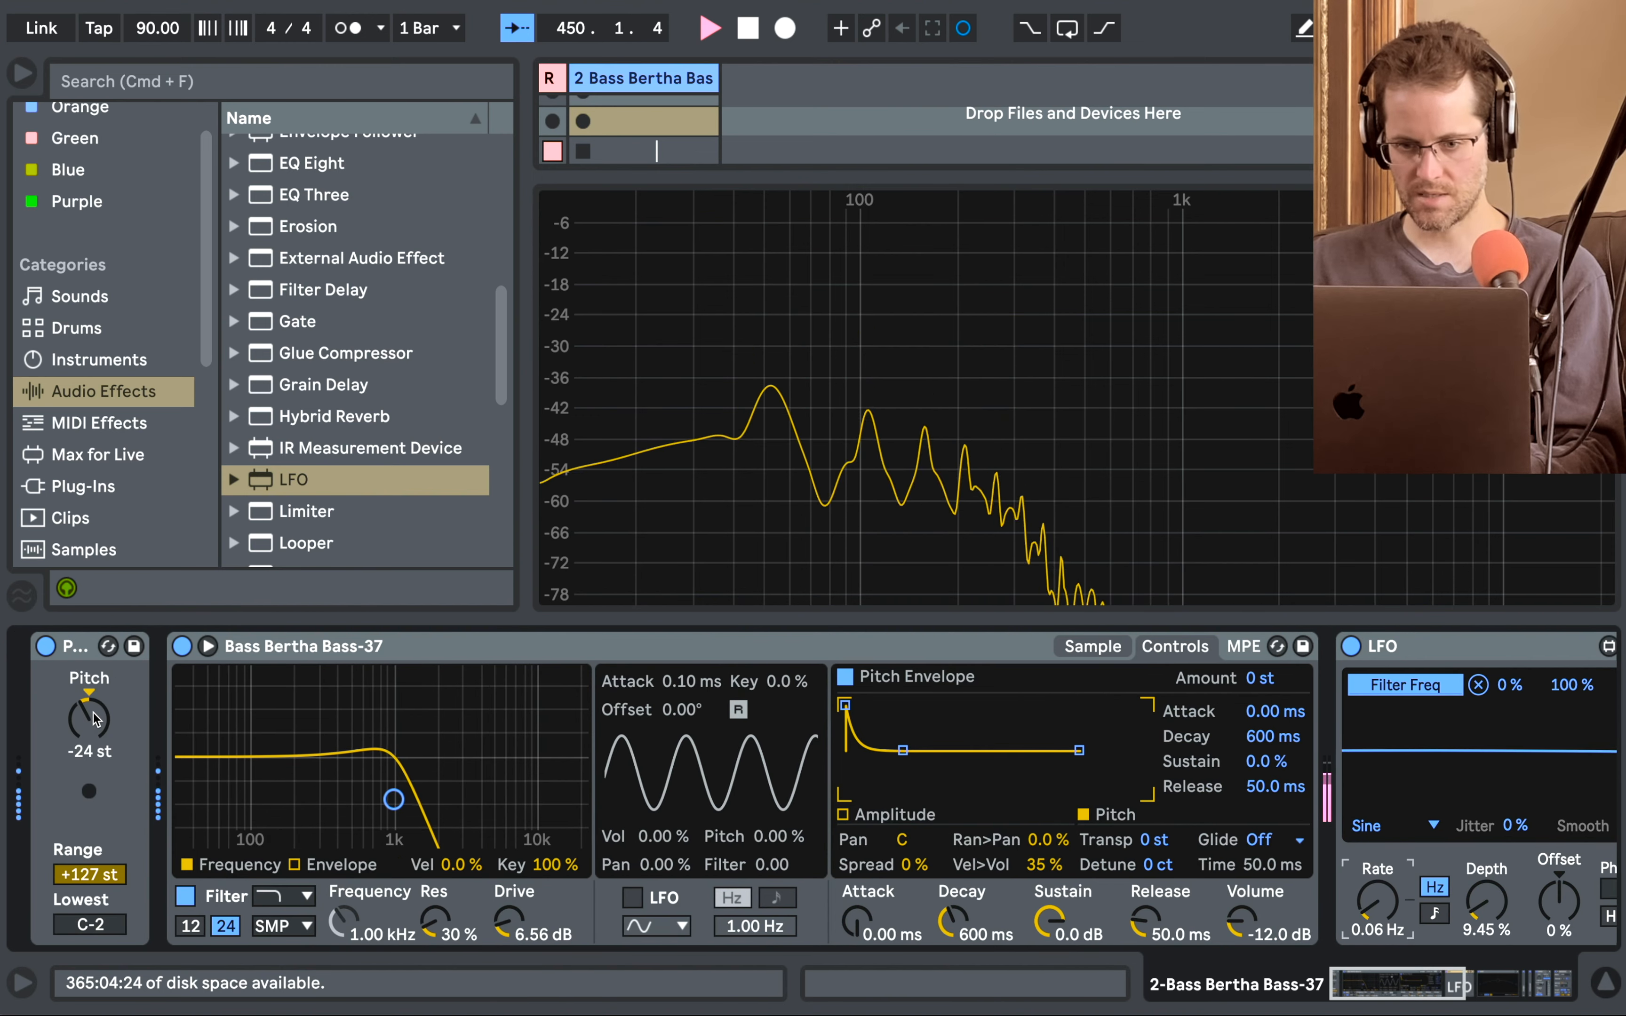
mouse_move(771, 279)
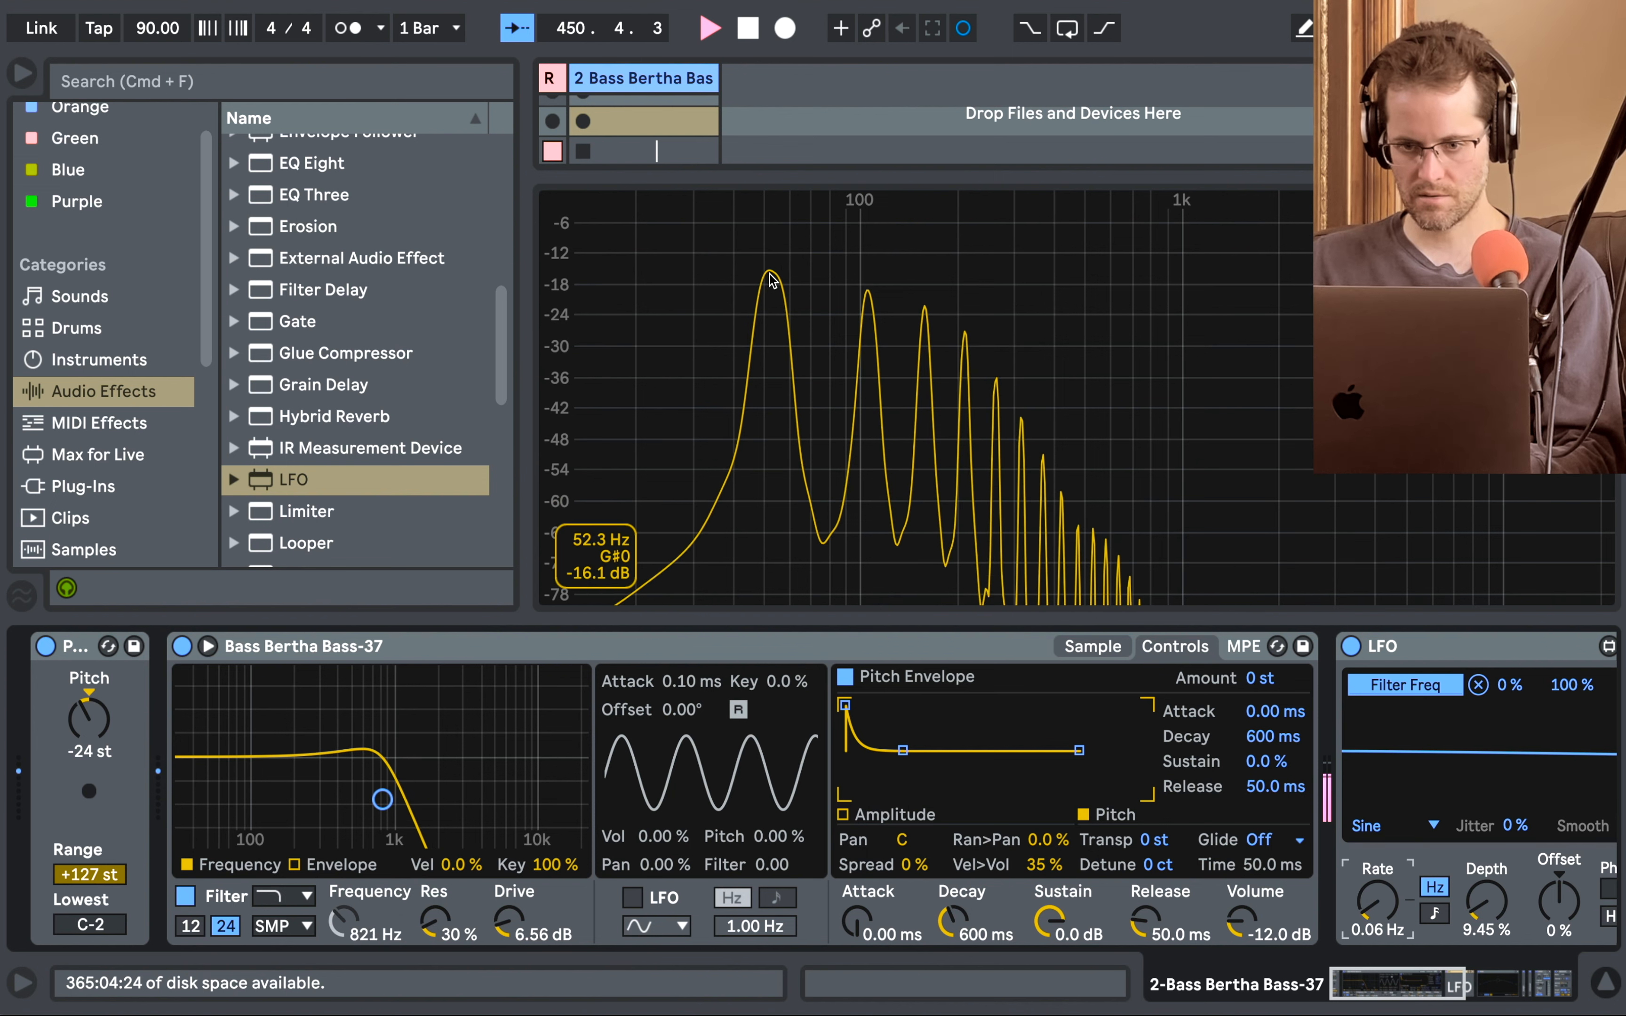
left_click(94, 708)
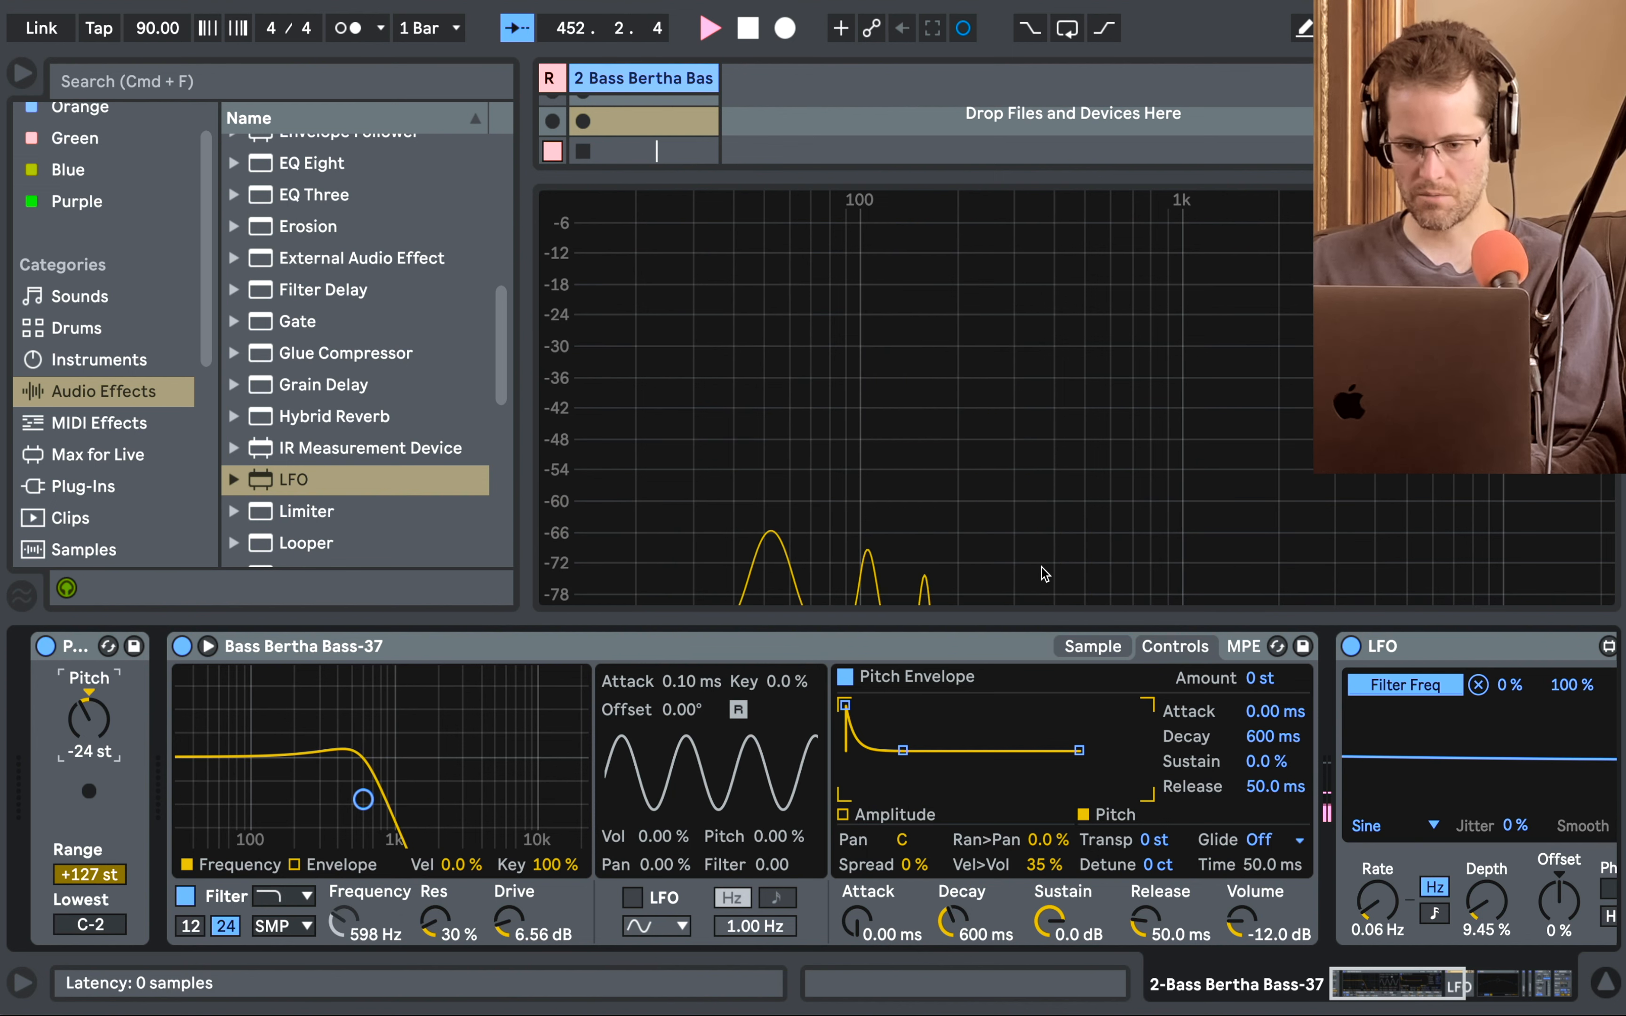
left_click(1157, 638)
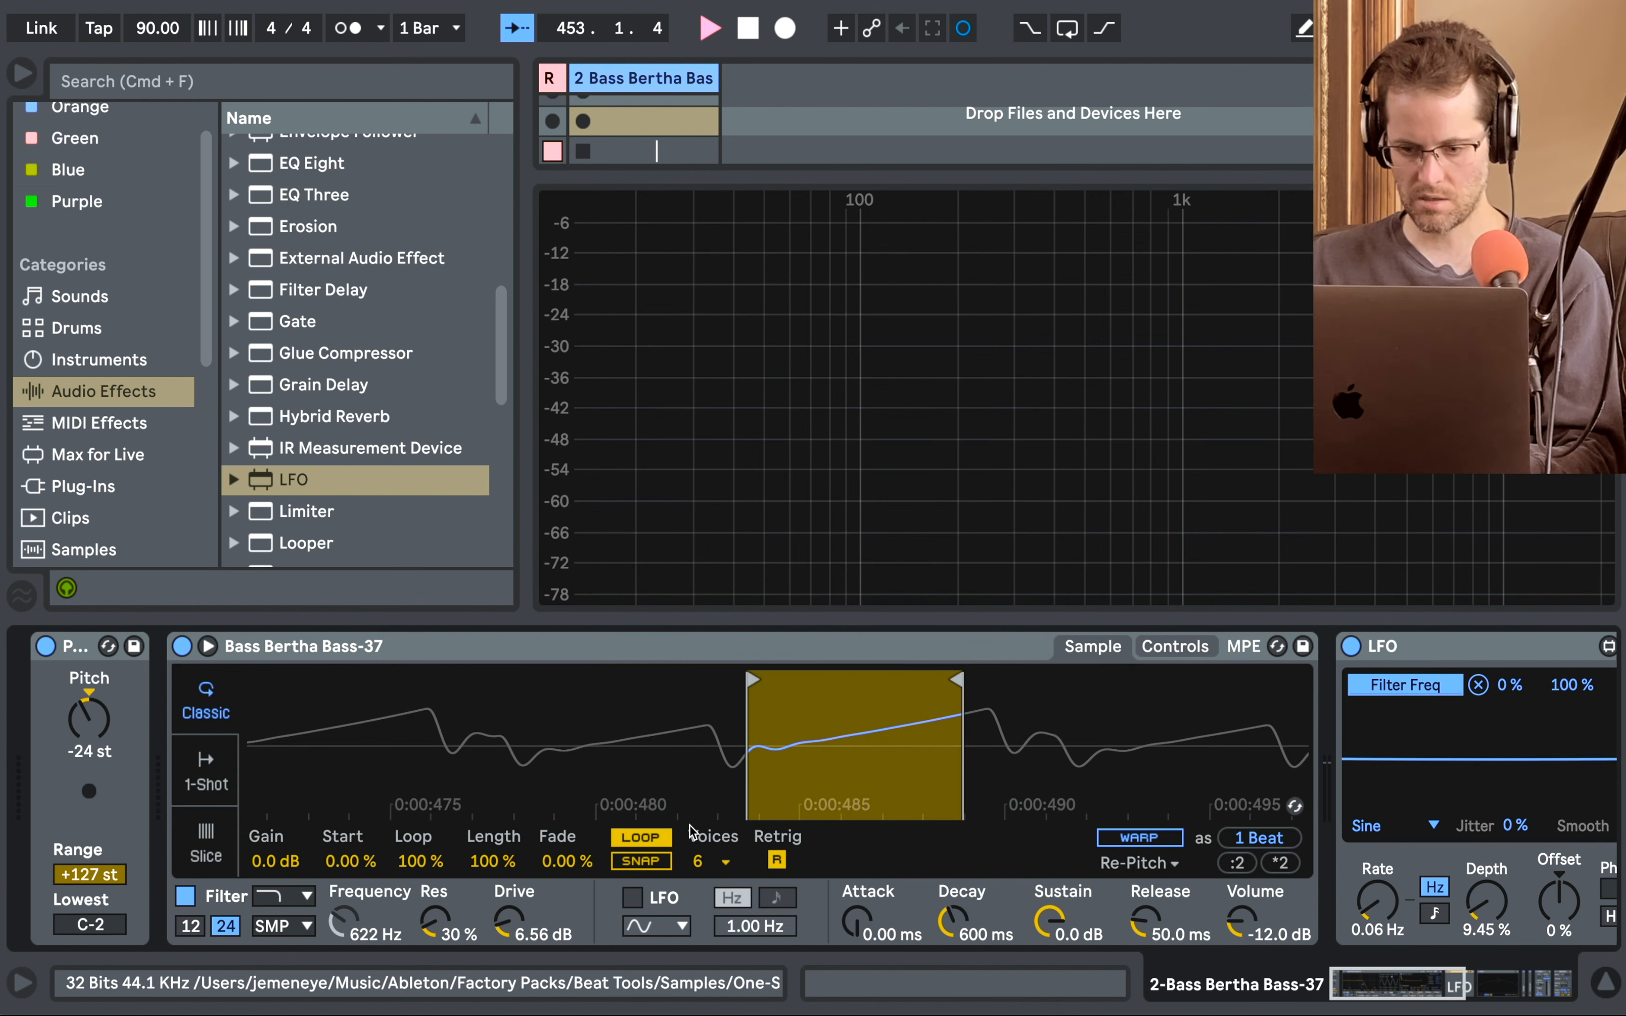
left_click(1176, 646)
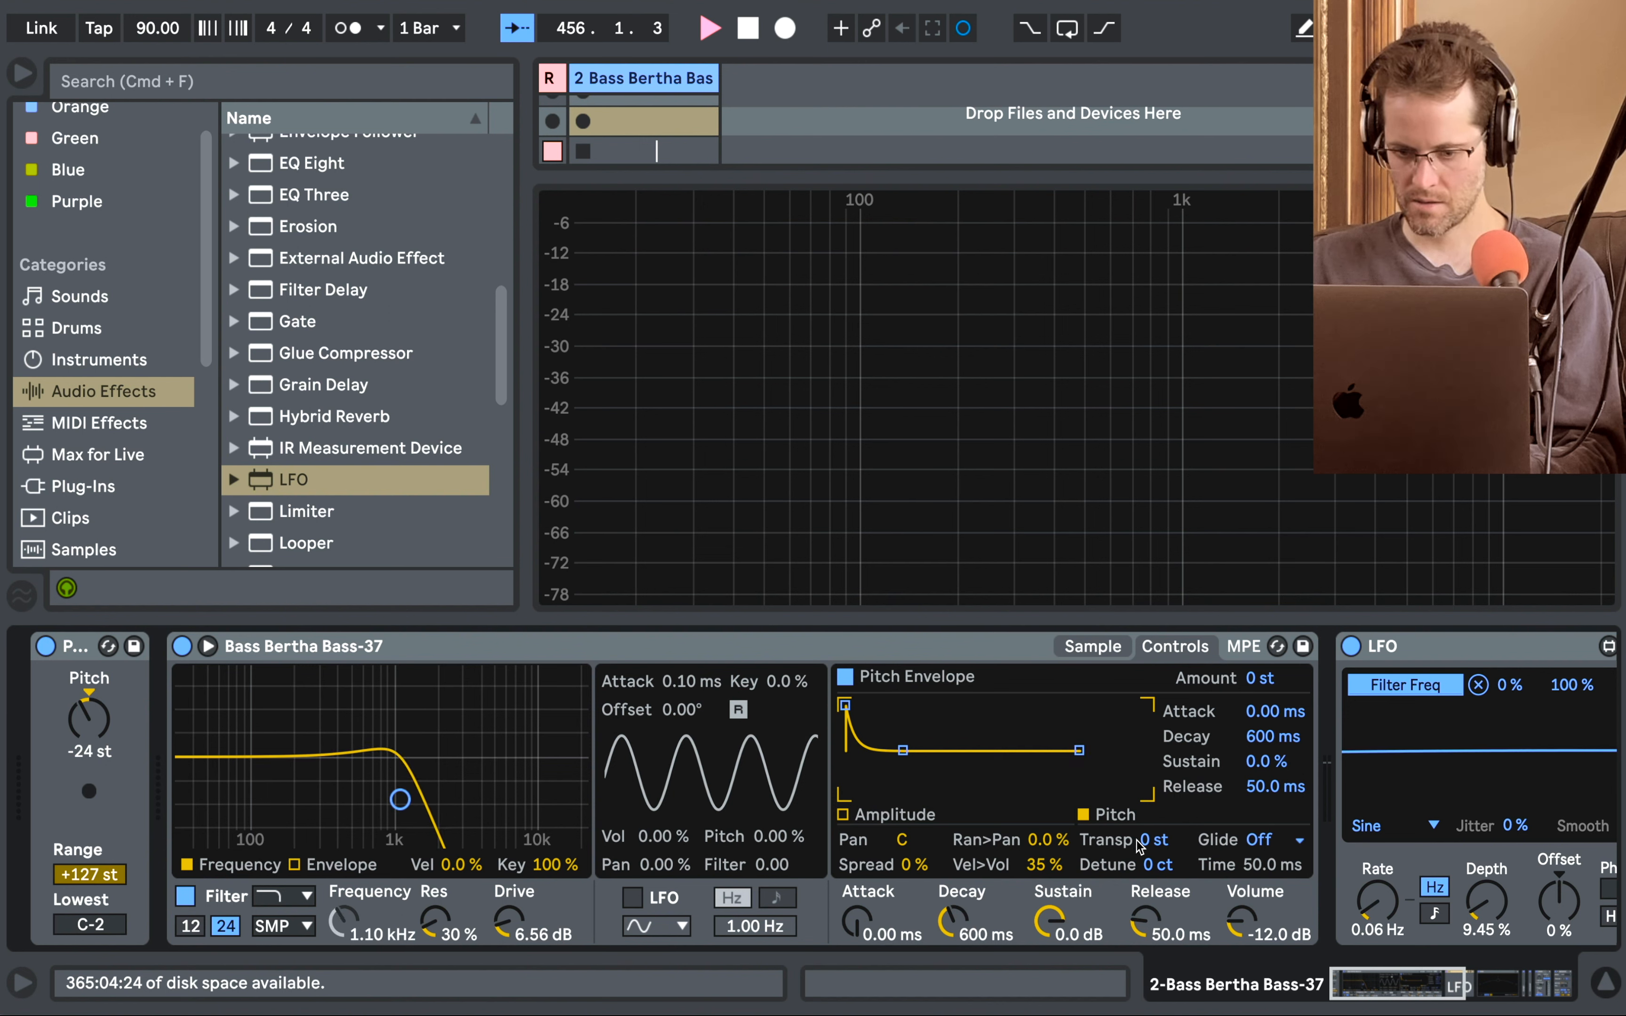
left_click(1093, 647)
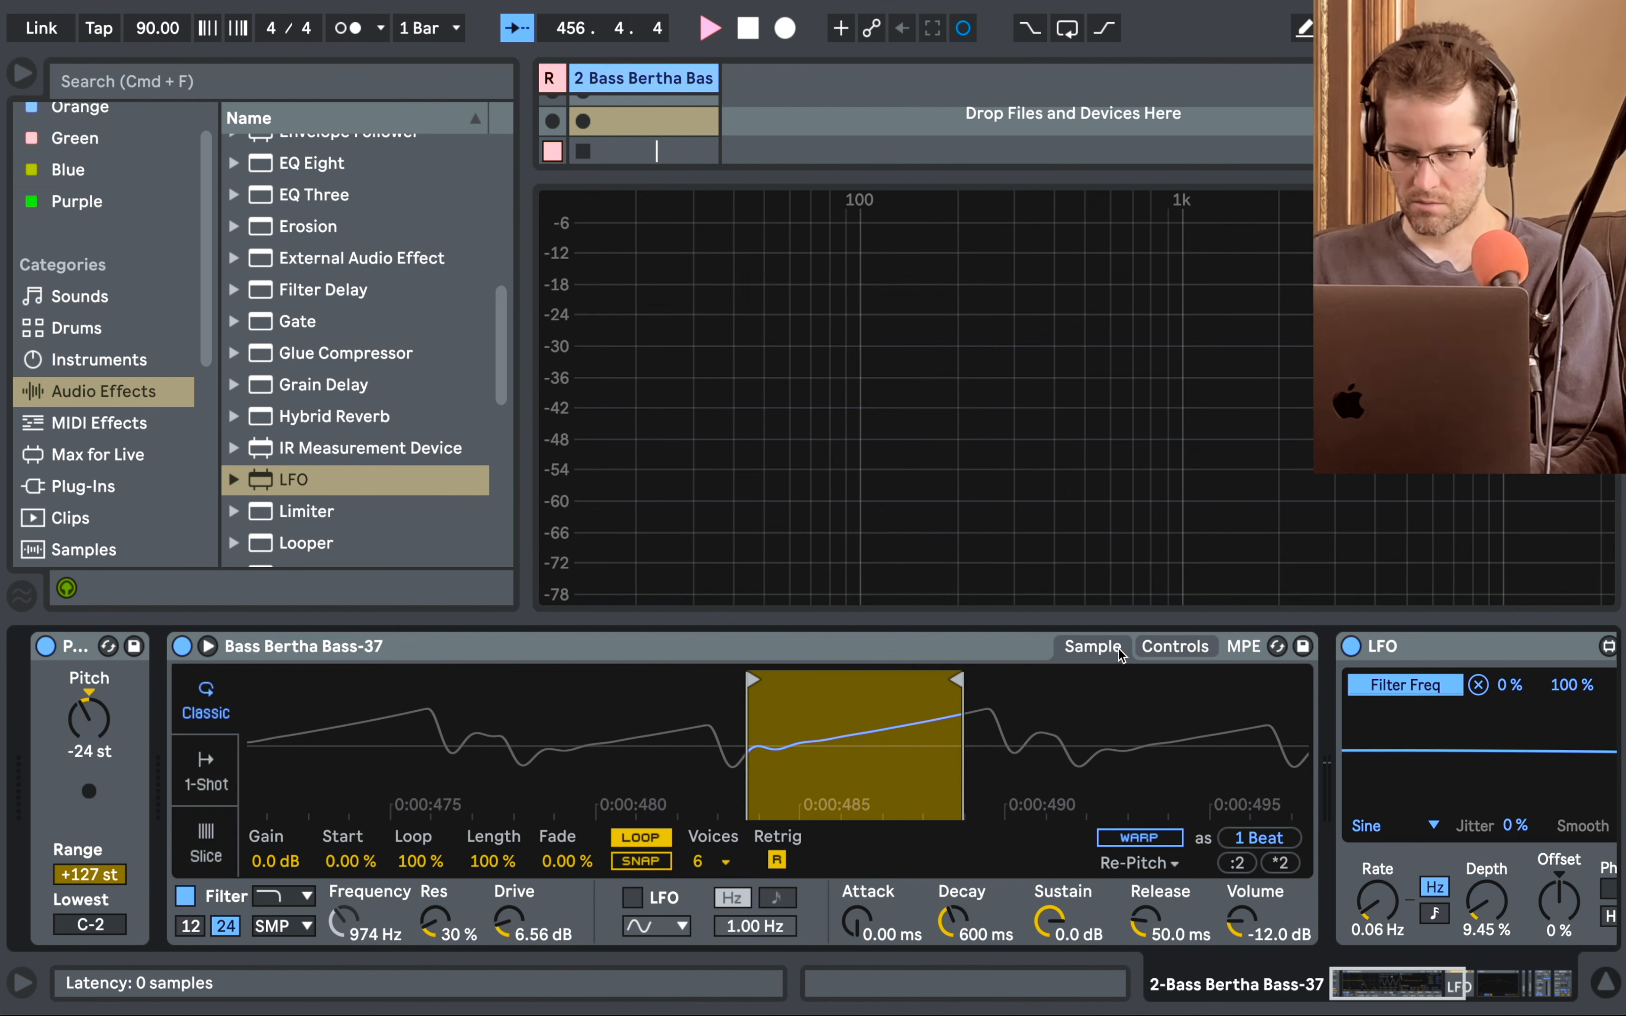